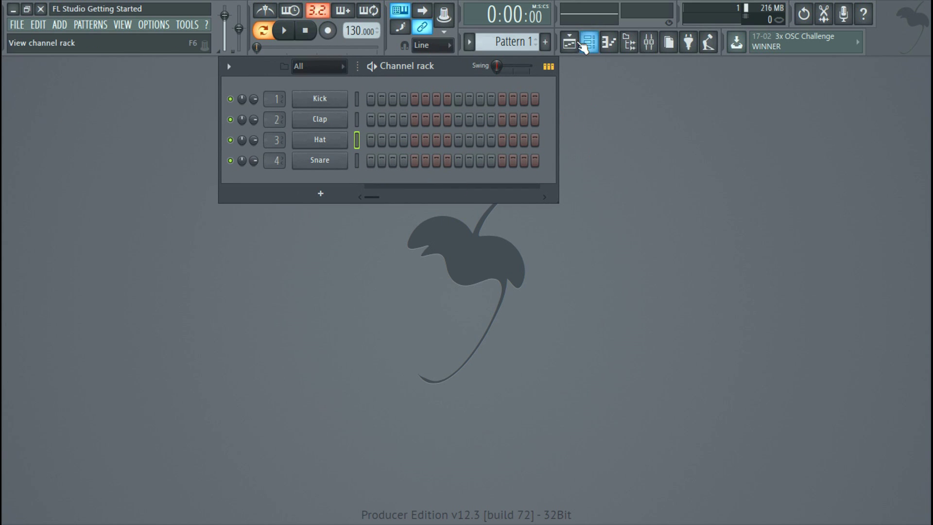
- Show the browser and move the channel rack closer to it
{"action": "left_click", "coordinate": [607, 43]}
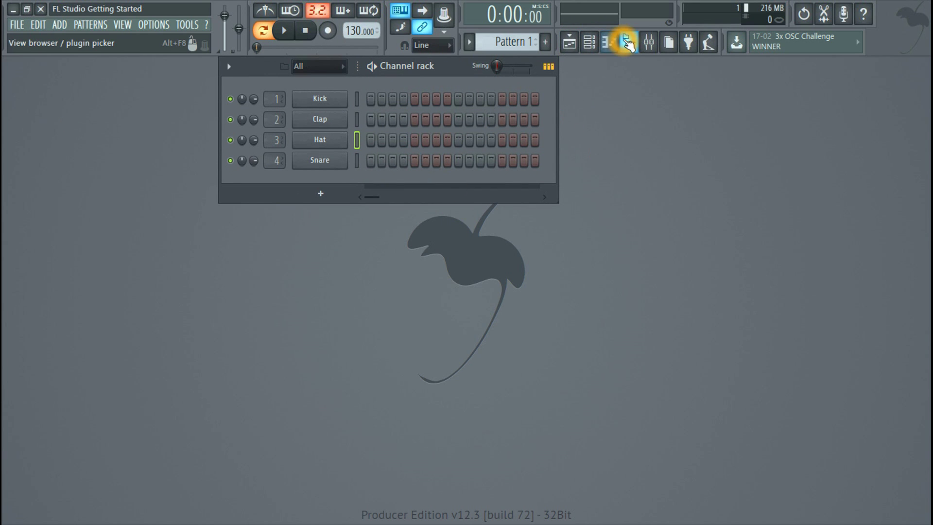
{"action": "left_click", "coordinate": [626, 42]}
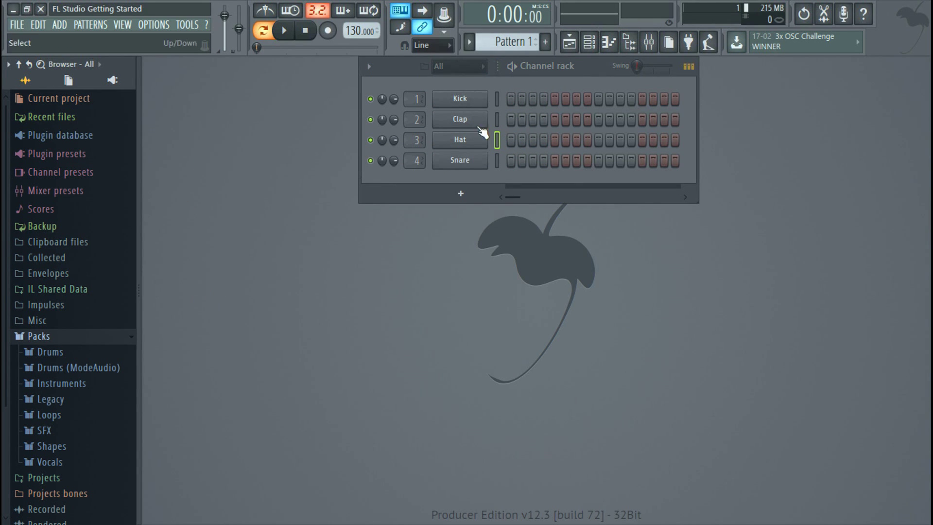
{"action": "left_click_drag", "start_coordinate": [586, 67], "coordinate": [518, 71]}
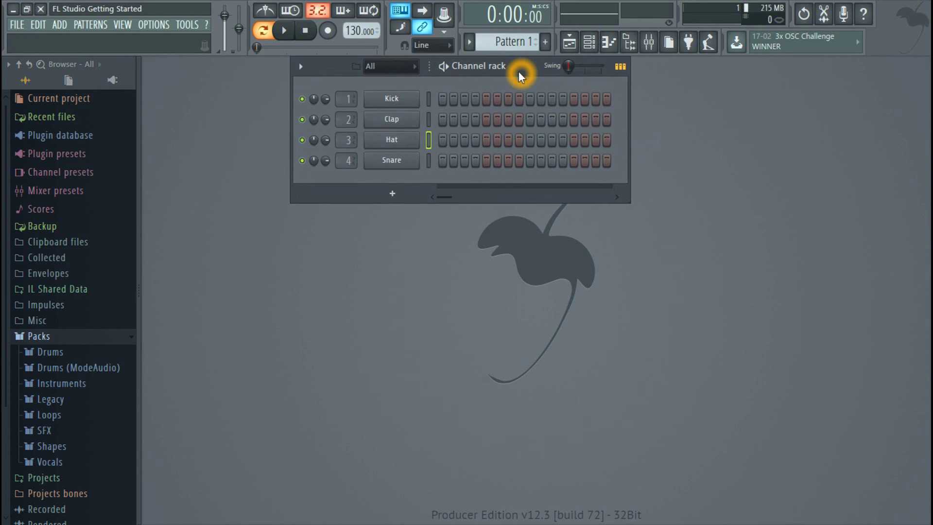
{"action": "left_click", "coordinate": [391, 99]}
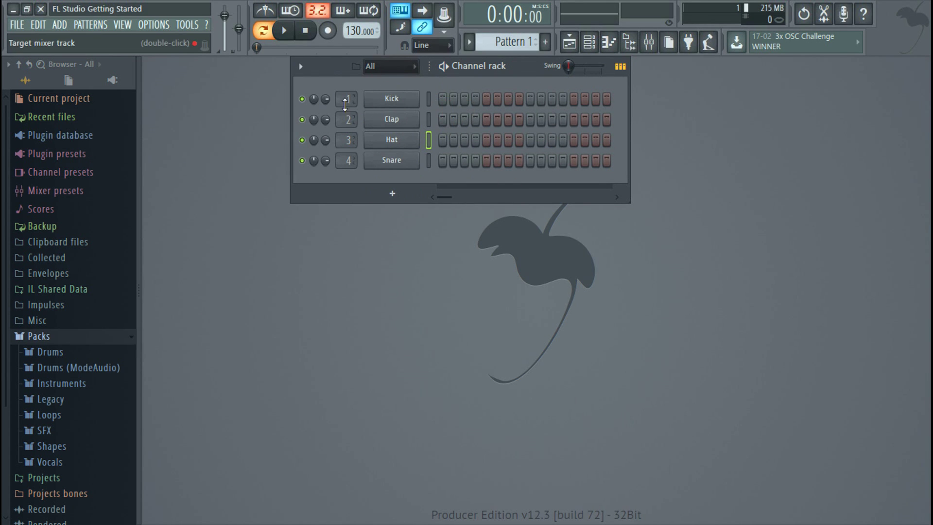
{"action": "left_click", "coordinate": [356, 144]}
{"action": "left_click", "coordinate": [326, 99]}
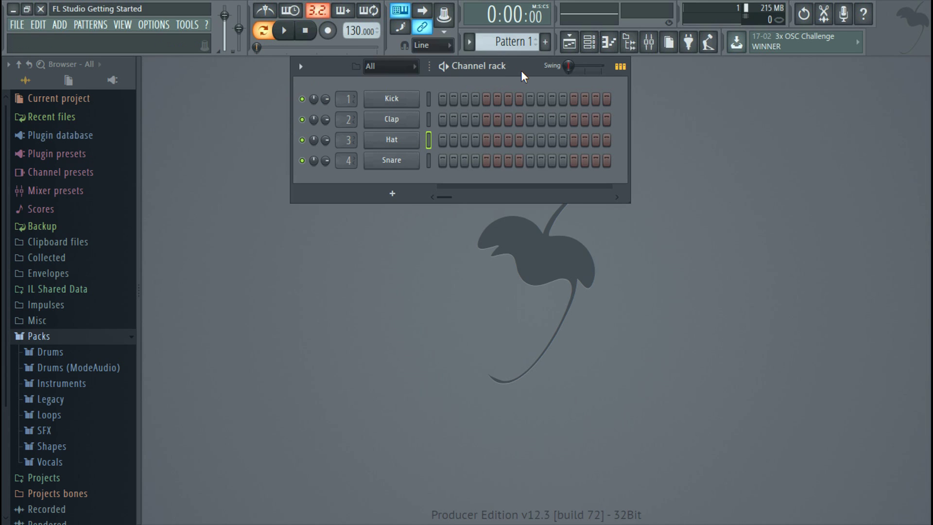
{"action": "left_click_drag", "start_coordinate": [517, 67], "coordinate": [480, 72]}
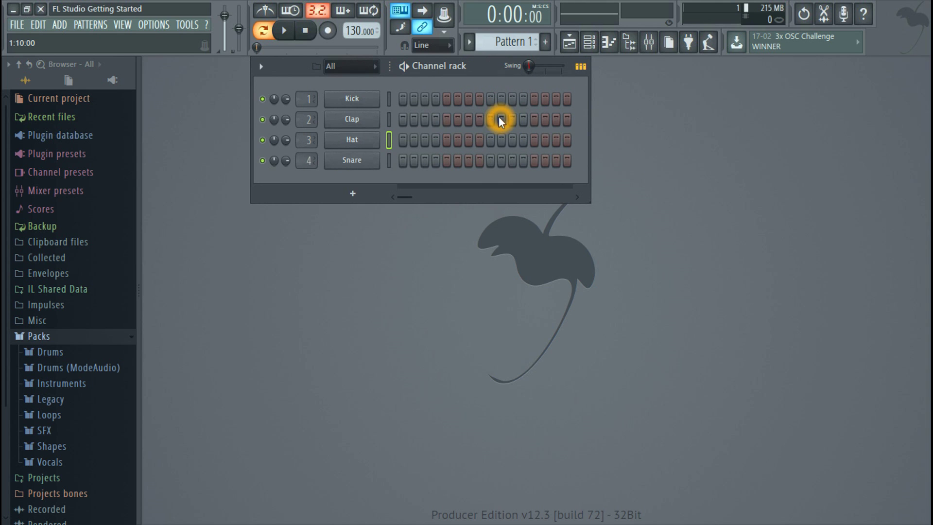
- Add an FL Keys channel and place its plugin window below the channel rack
{"action": "left_click", "coordinate": [353, 193]}
{"action": "left_click", "coordinate": [364, 231]}
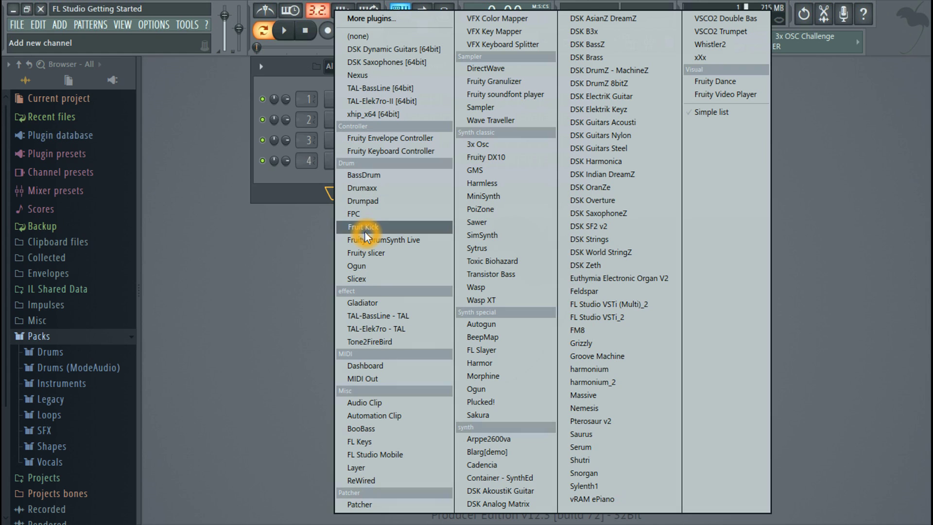
{"action": "left_click", "coordinate": [389, 444]}
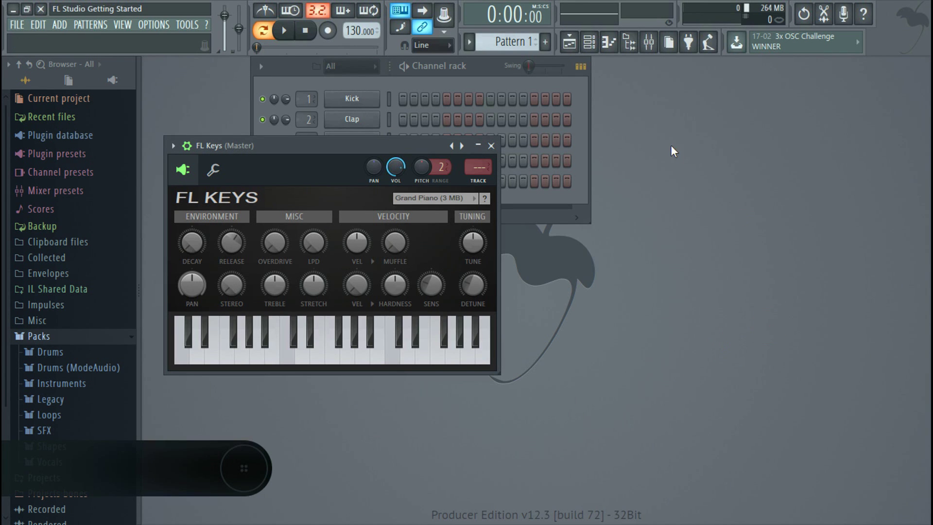
{"action": "left_click_drag", "start_coordinate": [357, 151], "coordinate": [494, 239]}
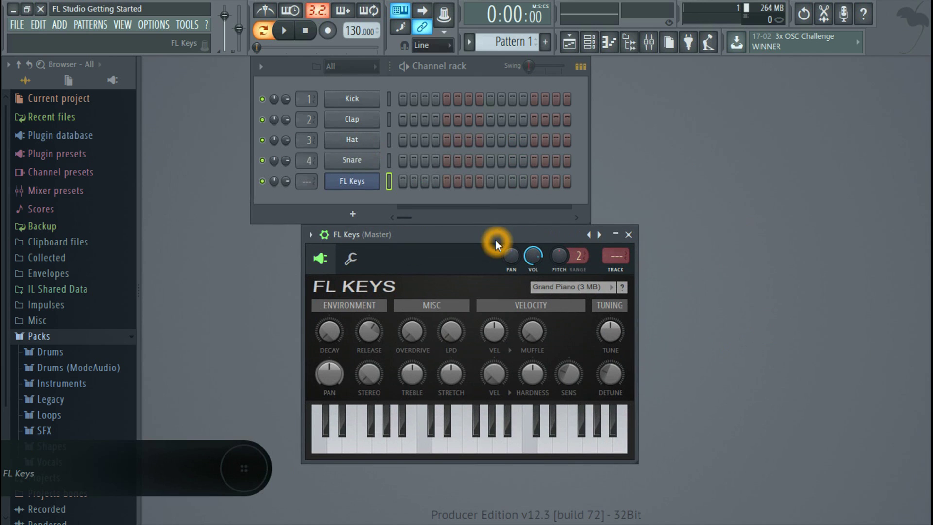
- Audition FL Keys with a few notes and align its window with the channel rack's edges
{"action": "key", "text": "e"}
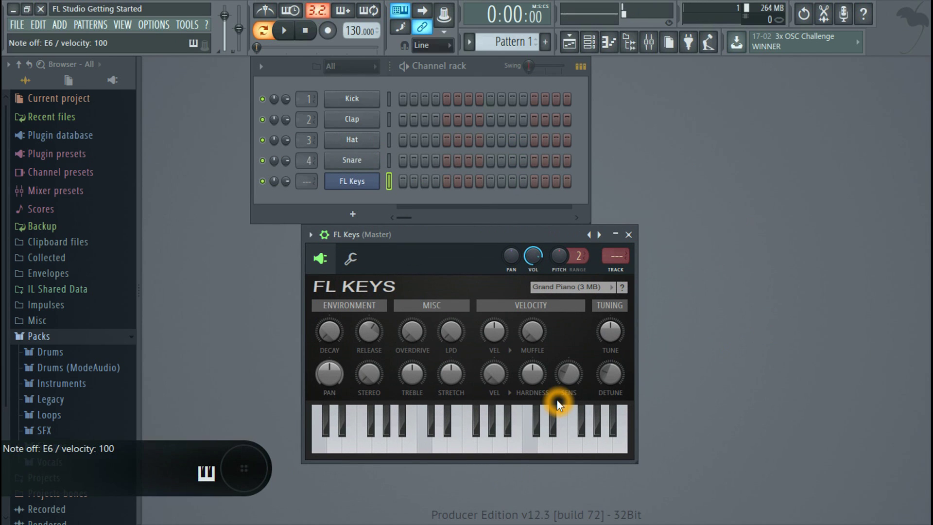
{"action": "key", "text": "q"}
{"action": "key", "text": "w"}
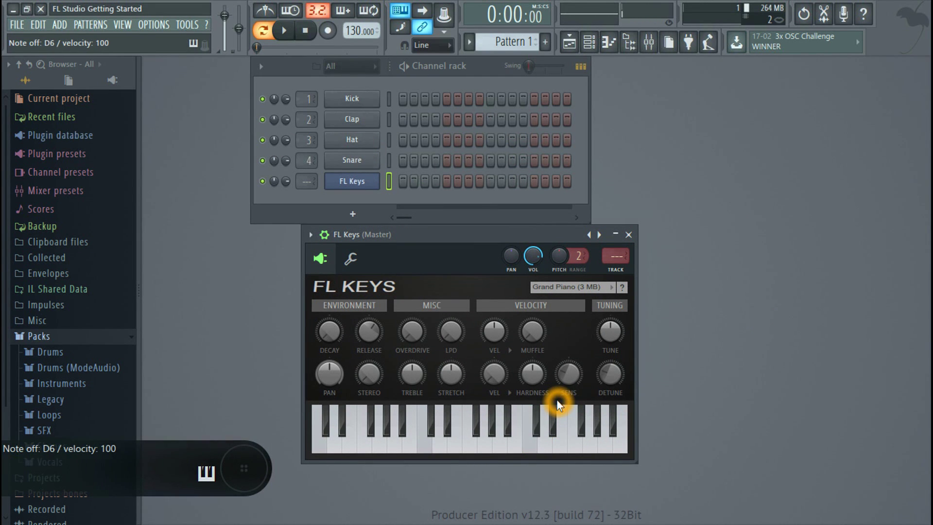
{"action": "left_click_drag", "start_coordinate": [438, 239], "coordinate": [400, 240]}
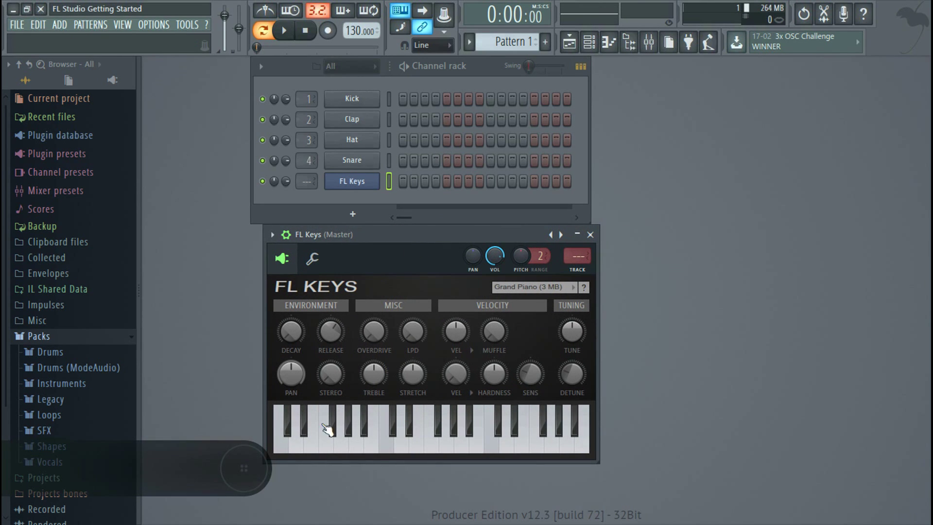
{"action": "left_click", "coordinate": [446, 354]}
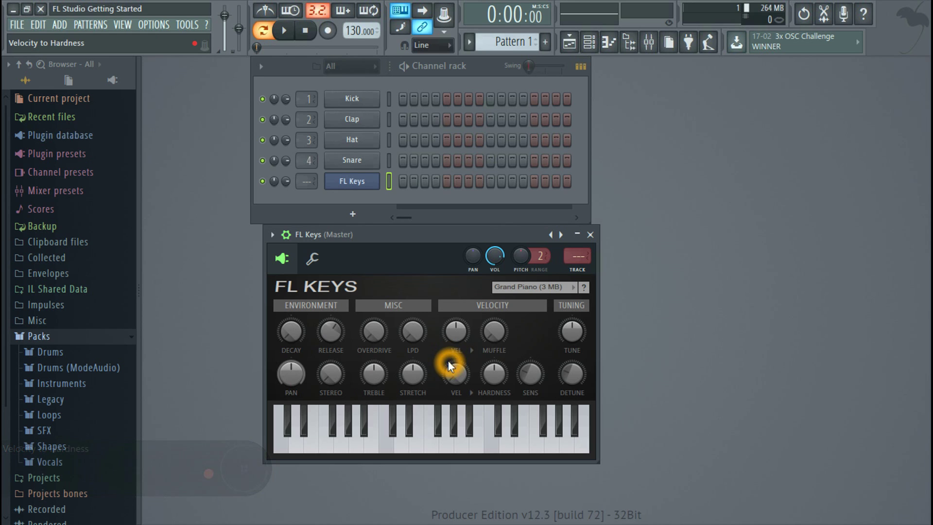
{"action": "left_click_drag", "start_coordinate": [416, 233], "coordinate": [407, 233]}
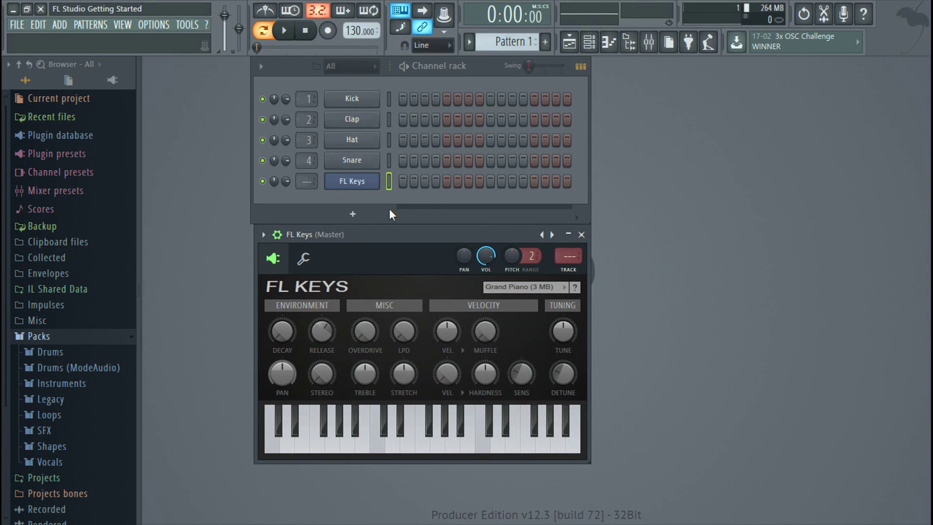
- Open the FL Keys channel in the piano roll around C5 and hide the browser
{"action": "left_click", "coordinate": [359, 182]}
{"action": "right_click", "coordinate": [358, 181]}
{"action": "left_click", "coordinate": [391, 181]}
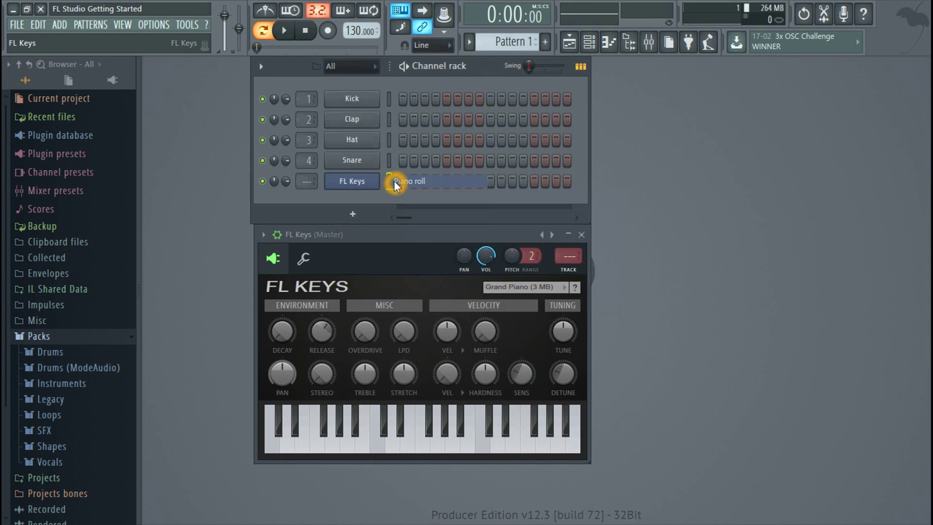
{"action": "scroll", "coordinate": [335, 284], "scroll_direction": "down", "scroll_amount": 7}
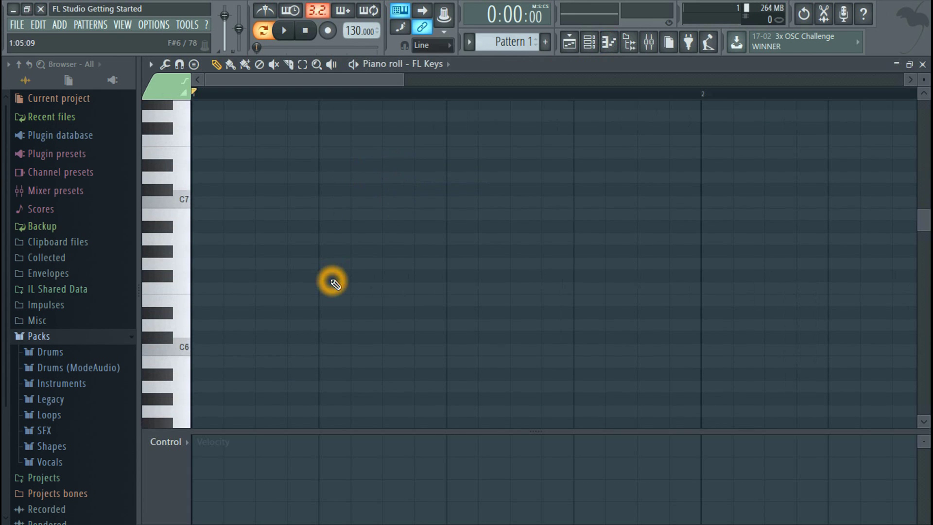
{"action": "scroll", "coordinate": [335, 284], "scroll_direction": "down", "scroll_amount": 2}
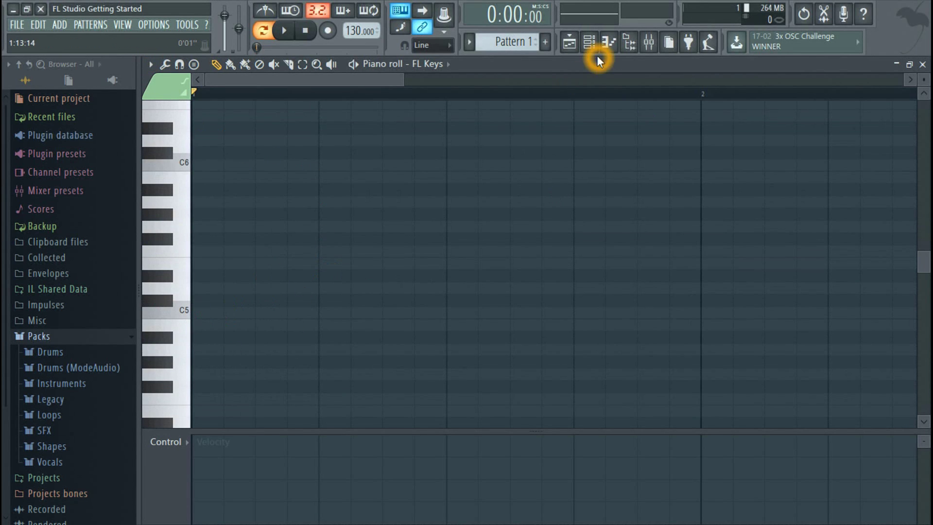
{"action": "left_click", "coordinate": [609, 42]}
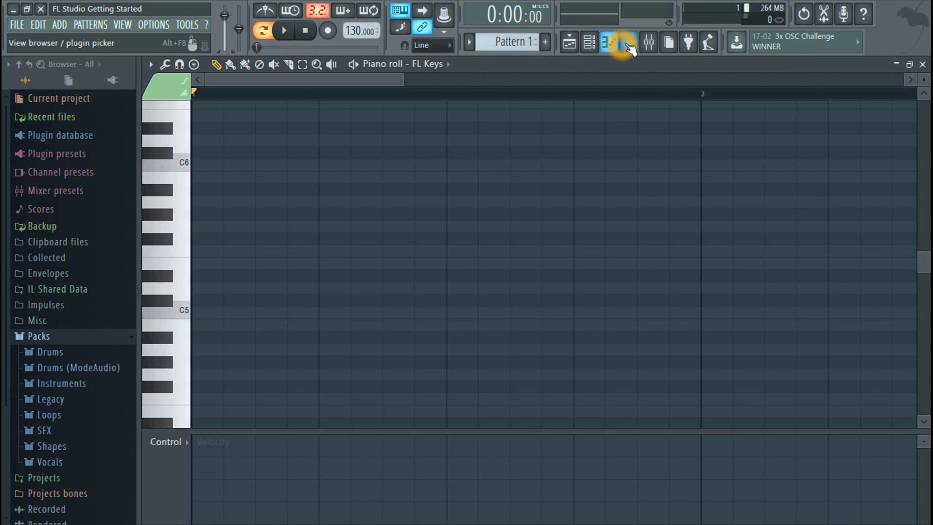
{"action": "left_click", "coordinate": [628, 42]}
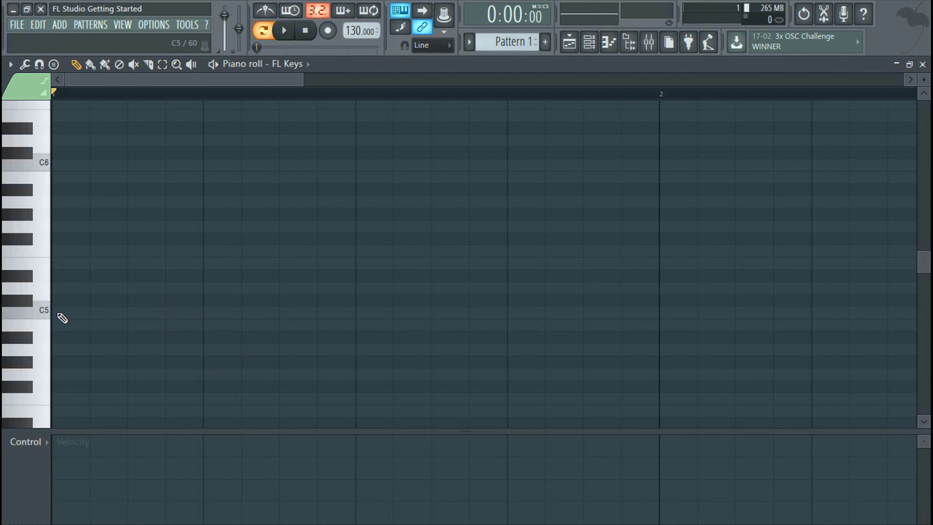
- Draw a melody from the start of bar 1: two-step C5 and D#5, then one-step F#5, A#5 and D#5, with a one-step gap after F#5
{"action": "left_click", "coordinate": [280, 32]}
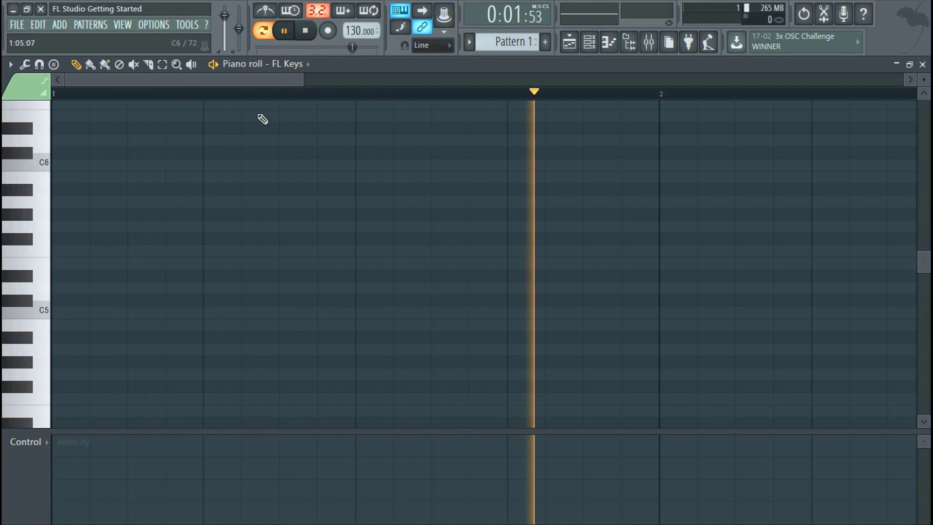
{"action": "left_click", "coordinate": [305, 30]}
{"action": "left_click", "coordinate": [60, 313]}
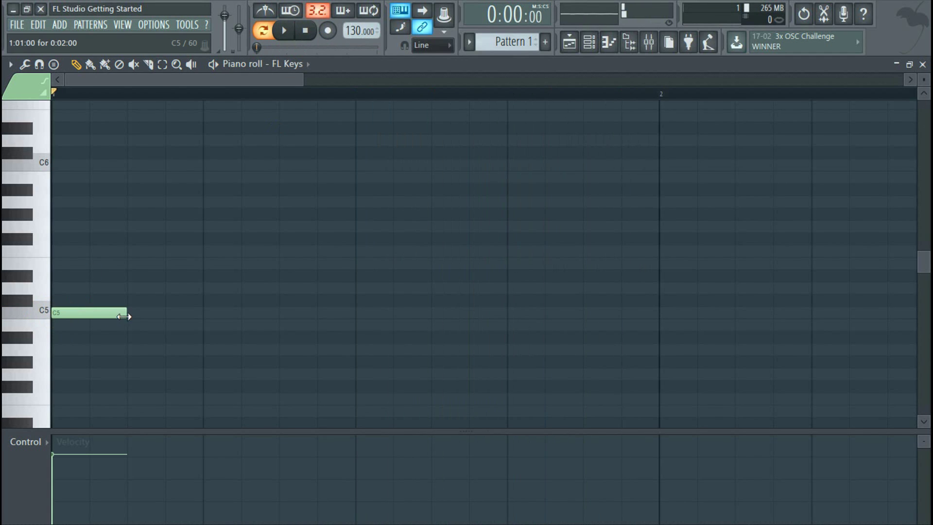
{"action": "left_click", "coordinate": [128, 276]}
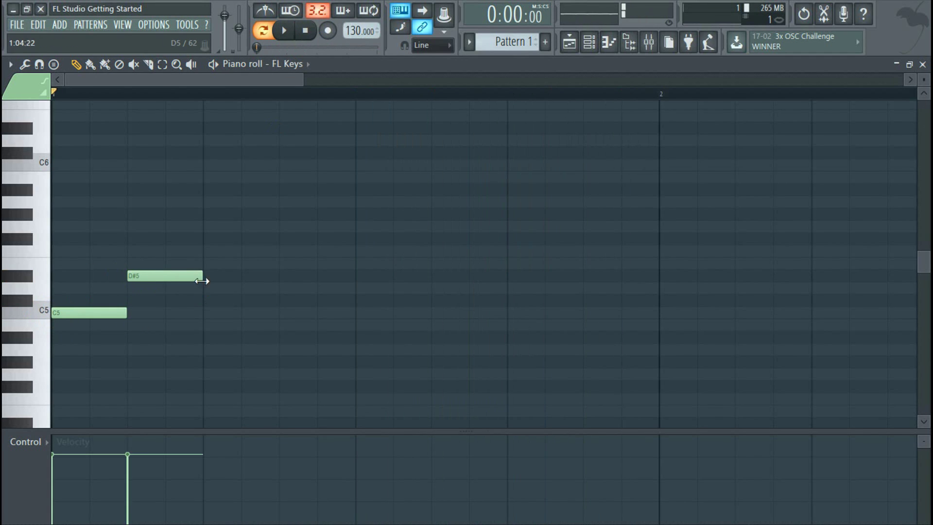
{"action": "left_click", "coordinate": [204, 239]}
{"action": "left_click_drag", "start_coordinate": [276, 238], "coordinate": [242, 238]}
{"action": "left_click", "coordinate": [281, 189]}
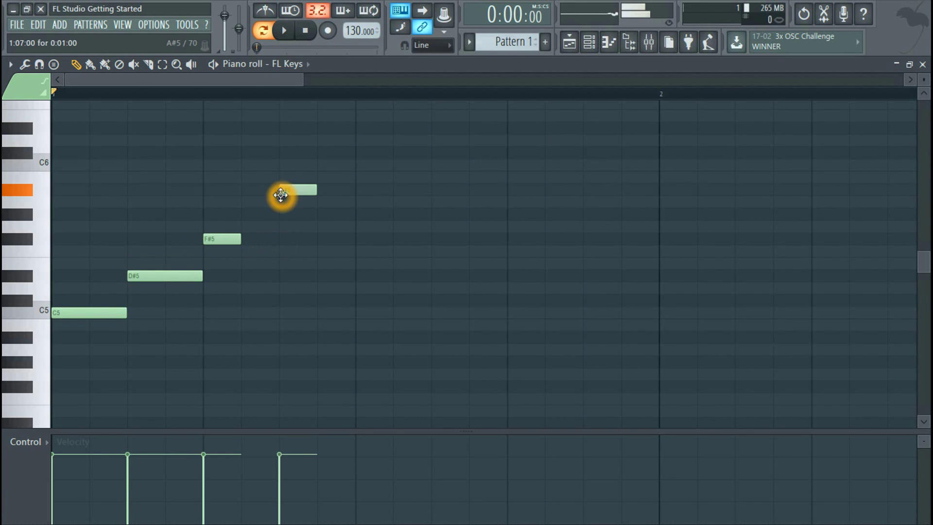
{"action": "left_click", "coordinate": [319, 275]}
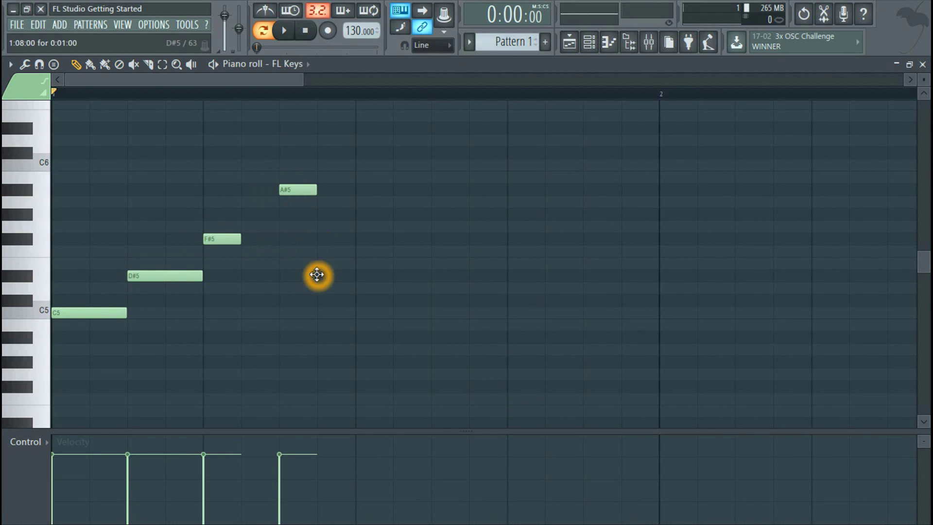
- Set the project tempo to 90 BPM, playing the melody before and after the change
{"action": "left_click", "coordinate": [285, 33]}
{"action": "left_click", "coordinate": [305, 30]}
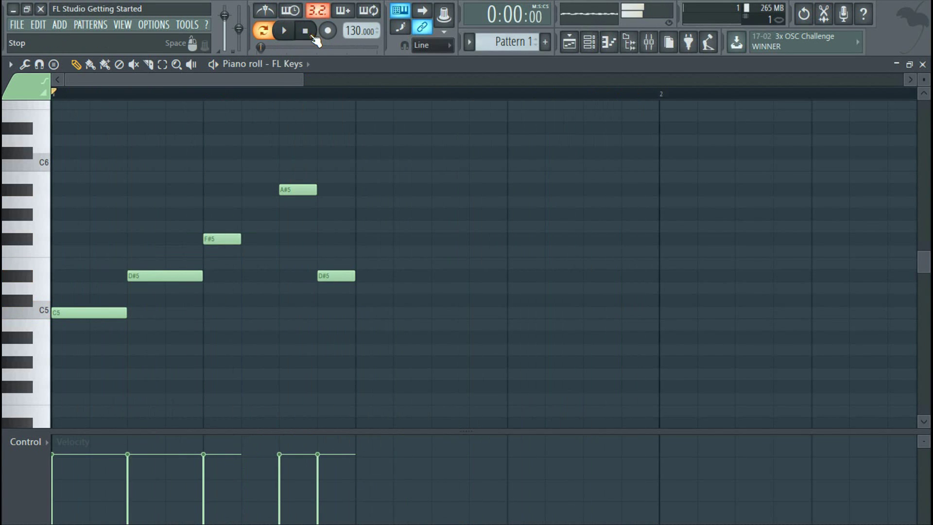
{"action": "right_click", "coordinate": [357, 31]}
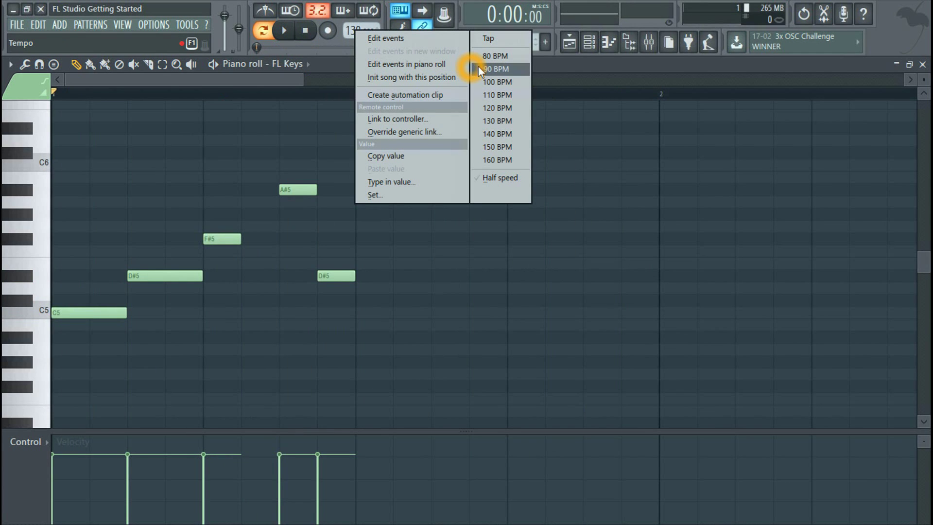
{"action": "left_click", "coordinate": [494, 69]}
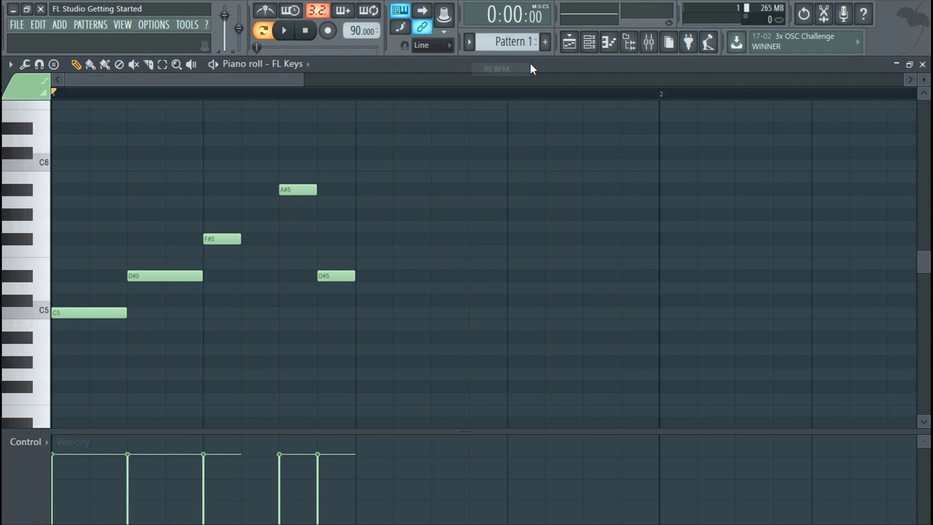
{"action": "left_click", "coordinate": [285, 31]}
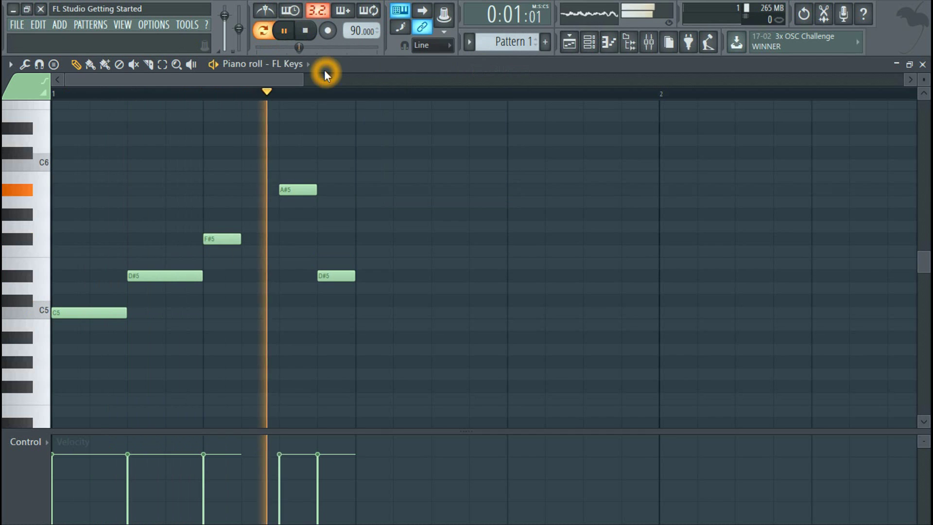
- Add a one-step C#6 note directly after the last D#5 and stop playback
{"action": "left_click_drag", "start_coordinate": [304, 79], "coordinate": [362, 82]}
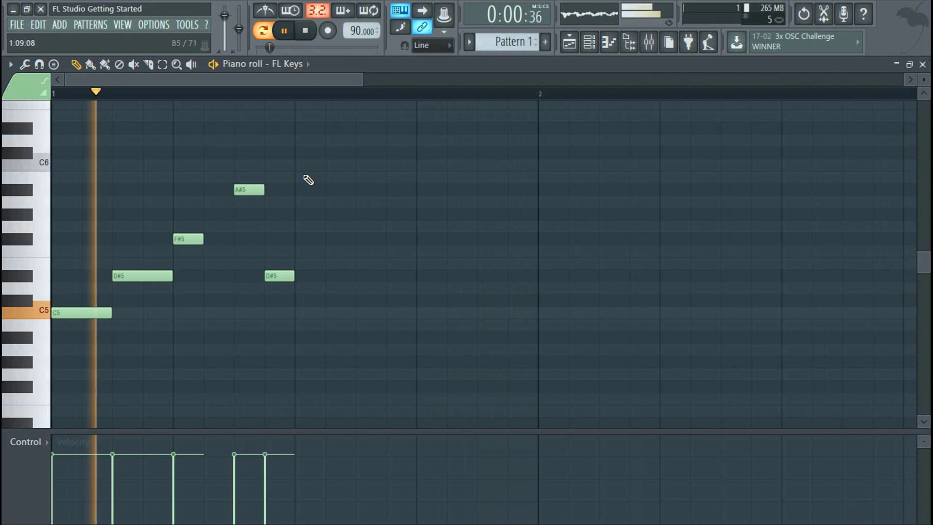
{"action": "left_click", "coordinate": [295, 154]}
{"action": "left_click_drag", "start_coordinate": [311, 154], "coordinate": [327, 156]}
{"action": "left_click_drag", "start_coordinate": [362, 80], "coordinate": [397, 81]}
{"action": "left_click_drag", "start_coordinate": [305, 155], "coordinate": [279, 156]}
{"action": "left_click", "coordinate": [306, 31]}
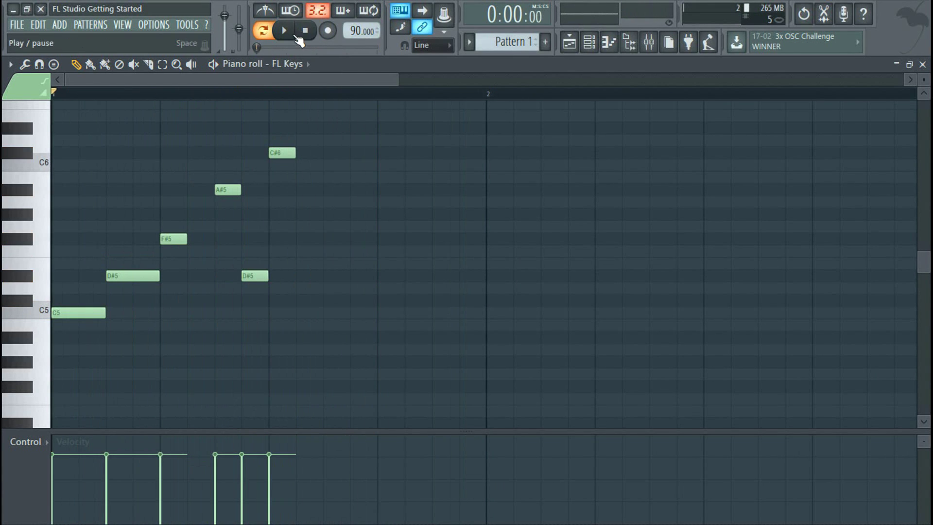
- Try selecting all the melody notes and excluding the first D#5, and clear the selection
{"action": "left_click", "coordinate": [164, 65]}
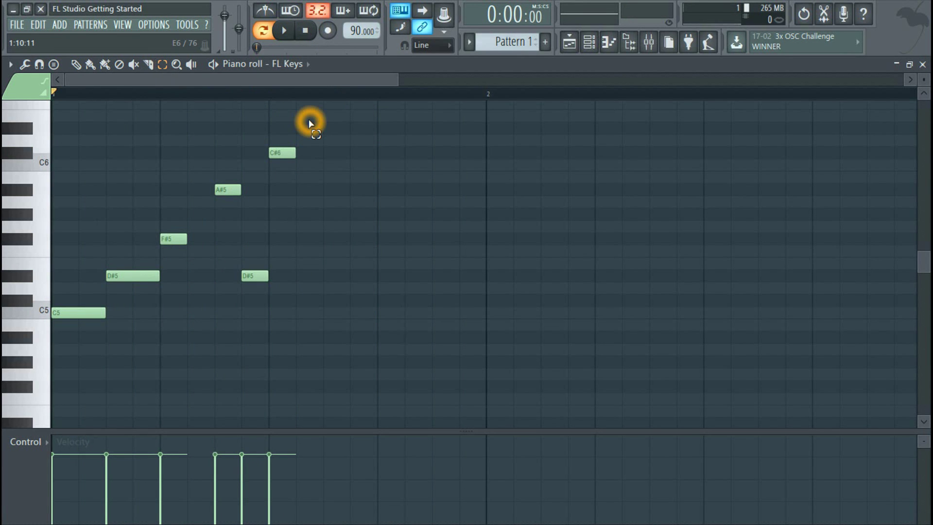
{"action": "left_click_drag", "start_coordinate": [316, 110], "coordinate": [52, 382]}
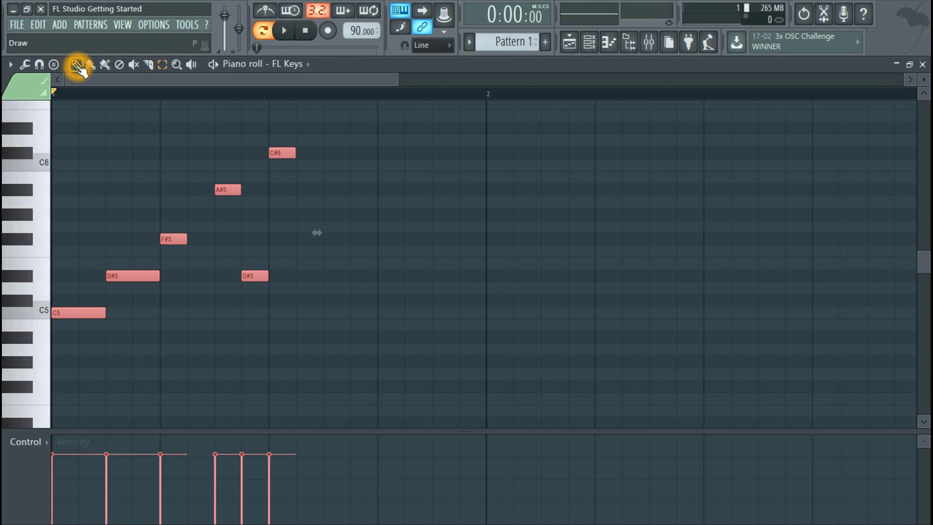
{"action": "left_click", "coordinate": [143, 270]}
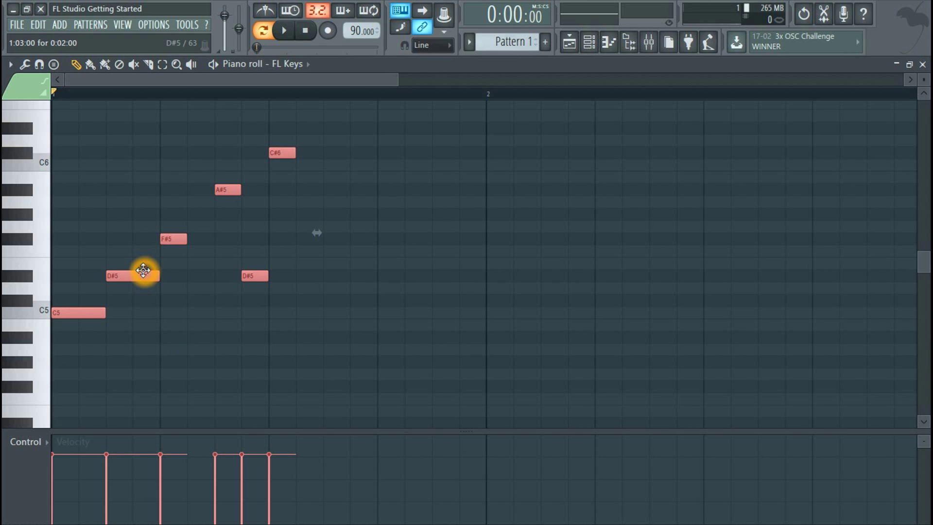
{"action": "left_click", "coordinate": [142, 275], "text": "ctrl"}
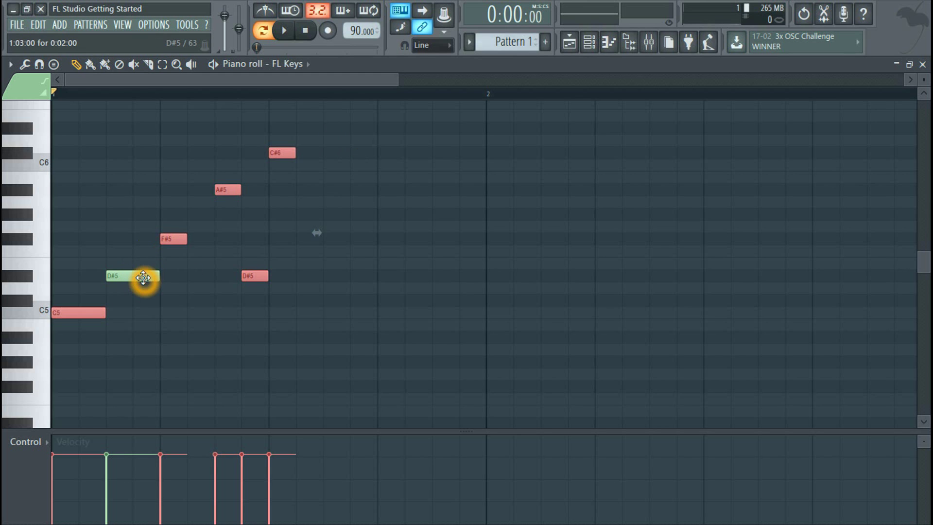
{"action": "key", "text": "ctrl+a"}
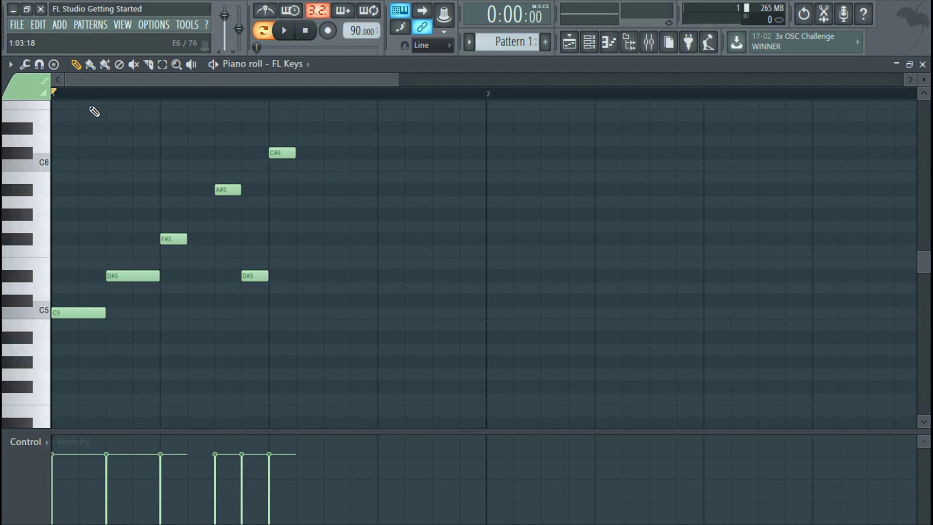
- Try duplicating the six melody notes from step 9 of bar 1, and delete the copied notes
{"action": "left_click", "coordinate": [162, 64]}
{"action": "left_click_drag", "start_coordinate": [313, 110], "coordinate": [71, 353]}
{"action": "left_click_drag", "start_coordinate": [135, 270], "coordinate": [353, 268]}
{"action": "right_click", "coordinate": [499, 153]}
{"action": "right_click", "coordinate": [446, 189]}
{"action": "right_click", "coordinate": [391, 239]}
{"action": "right_click", "coordinate": [340, 275]}
{"action": "right_click", "coordinate": [295, 312]}
{"action": "right_click", "coordinate": [471, 276]}
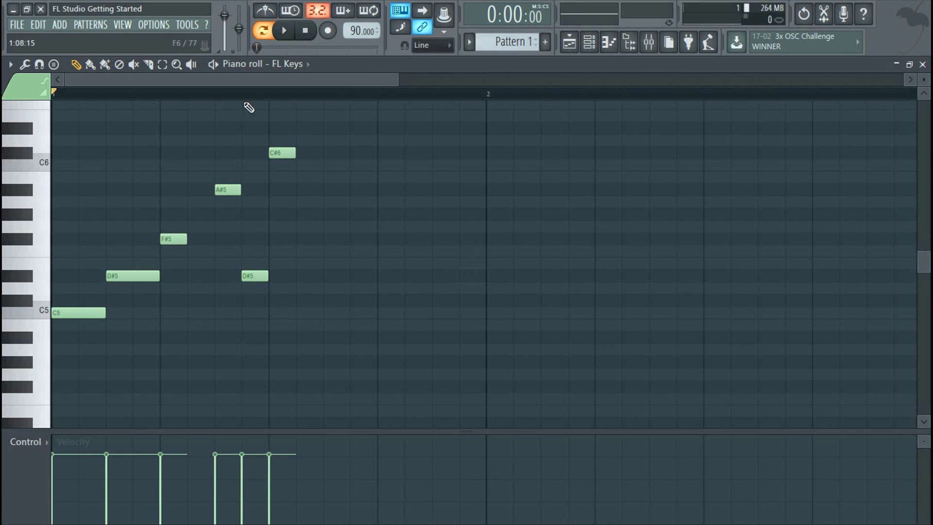
- Try duplicating the six melody notes from step 13 of bar 1, clear the selection and play the result
{"action": "left_click", "coordinate": [162, 65]}
{"action": "mouse_move", "coordinate": [362, 111]}
{"action": "left_mouse_down"}
{"action": "mouse_move", "coordinate": [297, 197]}
{"action": "mouse_move", "coordinate": [73, 346]}
{"action": "left_mouse_up"}
{"action": "left_click", "coordinate": [76, 64]}
{"action": "left_click", "coordinate": [141, 277]}
{"action": "left_click_drag", "start_coordinate": [141, 278], "coordinate": [457, 273]}
{"action": "left_click_drag", "start_coordinate": [338, 83], "coordinate": [471, 149]}
{"action": "left_click", "coordinate": [443, 135]}
{"action": "left_click", "coordinate": [284, 31]}
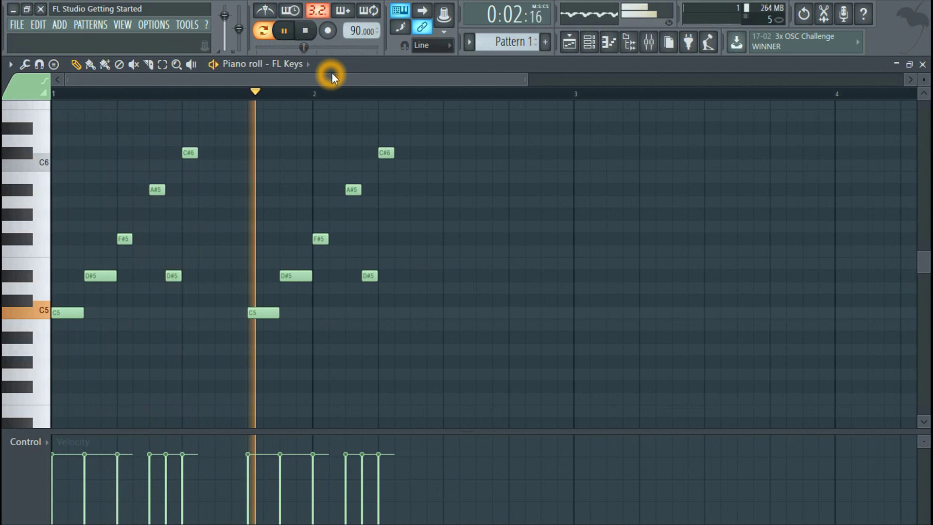
- Delete the six duplicated notes that start on step 13 of bar 1 and stop playback
{"action": "right_click", "coordinate": [386, 153]}
{"action": "right_click", "coordinate": [353, 189]}
{"action": "right_click", "coordinate": [320, 239]}
{"action": "right_click", "coordinate": [296, 275]}
{"action": "right_click", "coordinate": [263, 312]}
{"action": "right_click", "coordinate": [362, 278]}
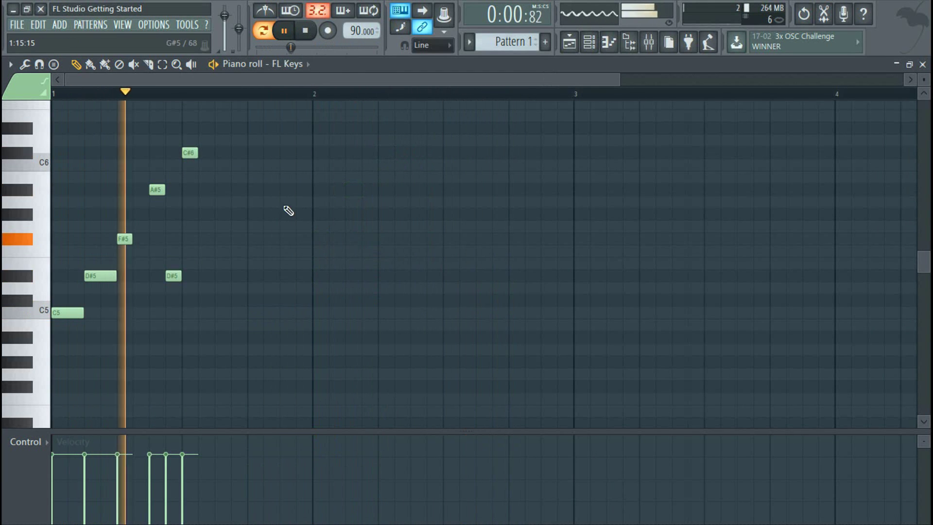
{"action": "left_click", "coordinate": [305, 31]}
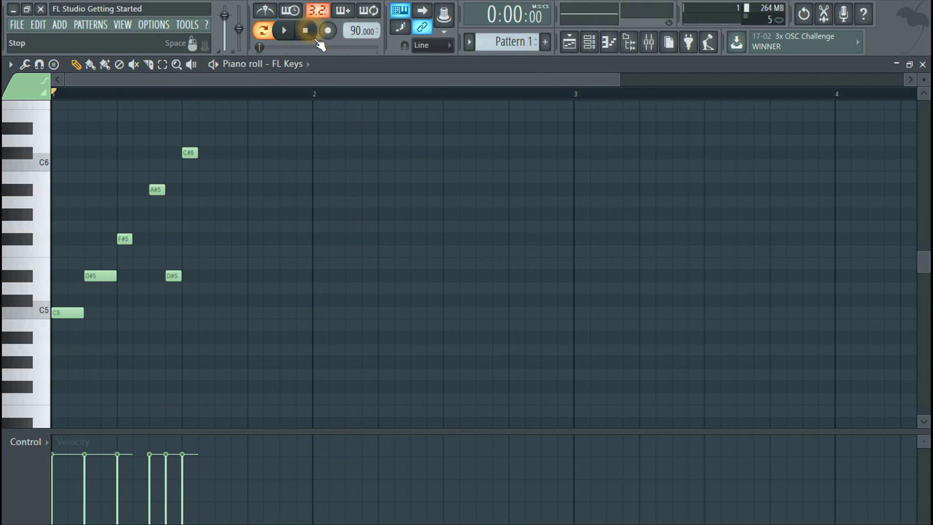
- Play the melody and add a one-step G#5 on step 11 of bar 1, leaving a one-step gap after C#6
{"action": "left_click", "coordinate": [615, 80]}
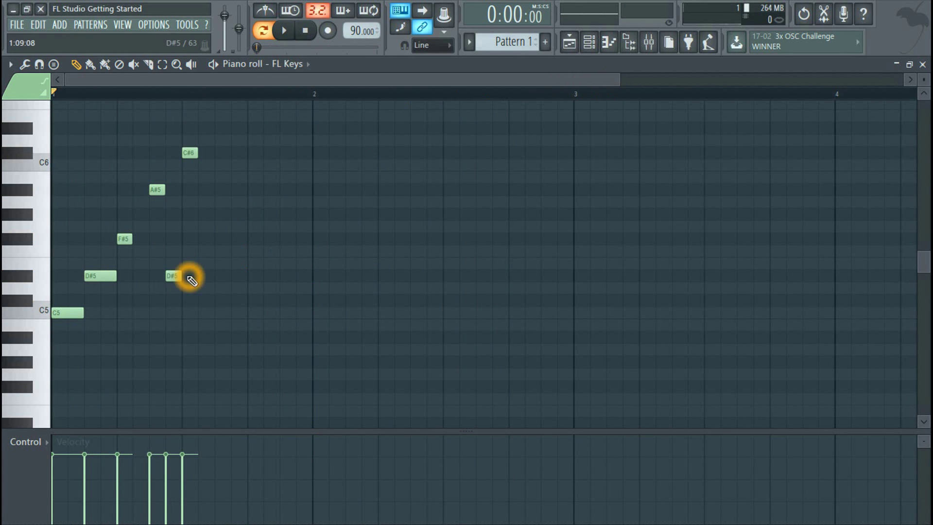
{"action": "mouse_move", "coordinate": [176, 274]}
{"action": "left_mouse_down"}
{"action": "mouse_move", "coordinate": [219, 282]}
{"action": "mouse_move", "coordinate": [181, 281]}
{"action": "left_mouse_up"}
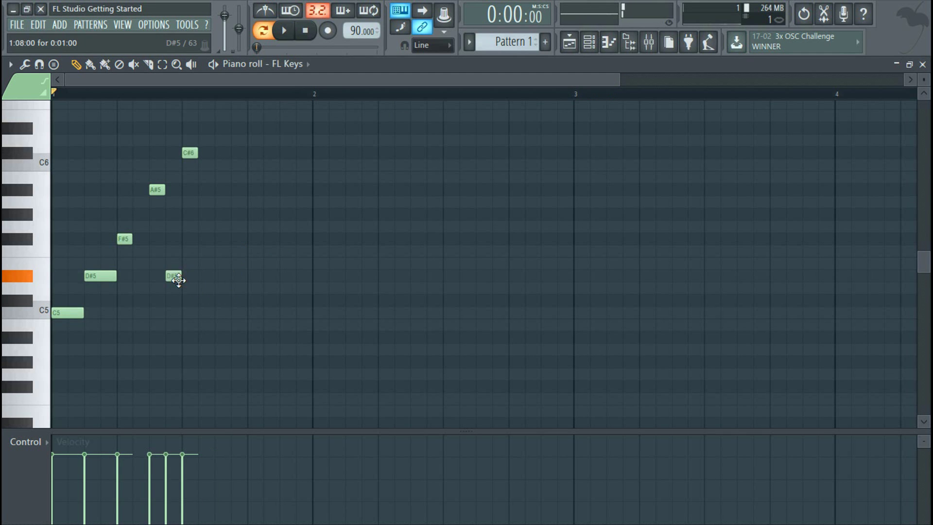
{"action": "left_click", "coordinate": [284, 30]}
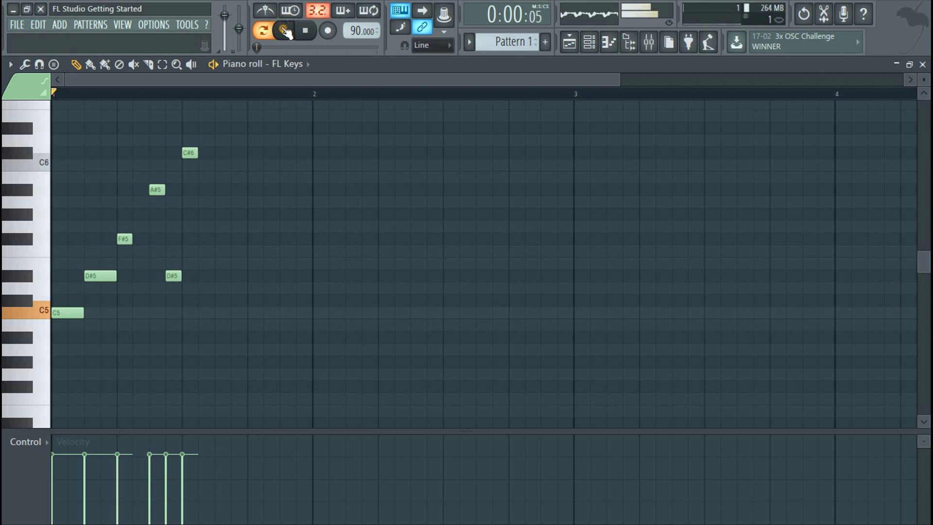
{"action": "mouse_move", "coordinate": [232, 22]}
{"action": "left_mouse_down"}
{"action": "mouse_move", "coordinate": [224, 503]}
{"action": "mouse_move", "coordinate": [222, 25]}
{"action": "left_mouse_up"}
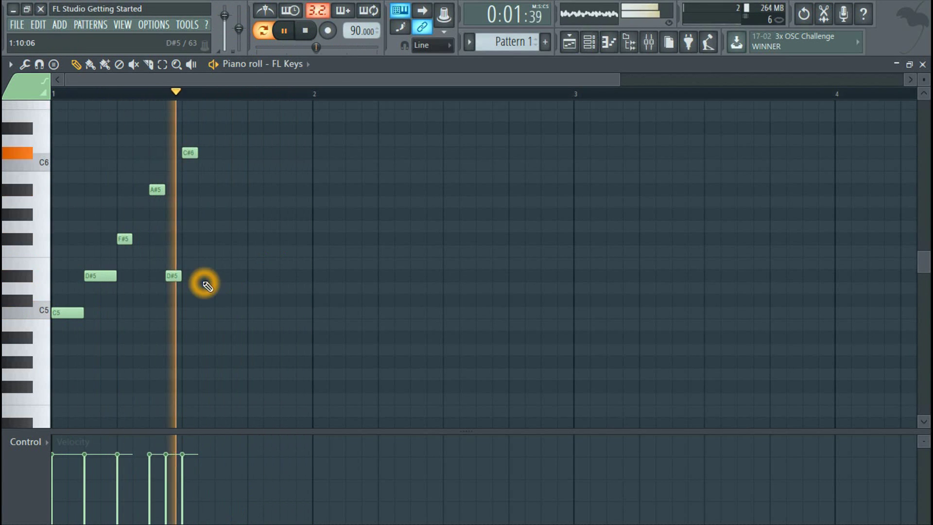
{"action": "left_click", "coordinate": [221, 214]}
- Try adding F#5 on step 12 and a D5 raised to D#5 on step 14 of bar 1, and delete both notes
{"action": "left_click", "coordinate": [234, 240]}
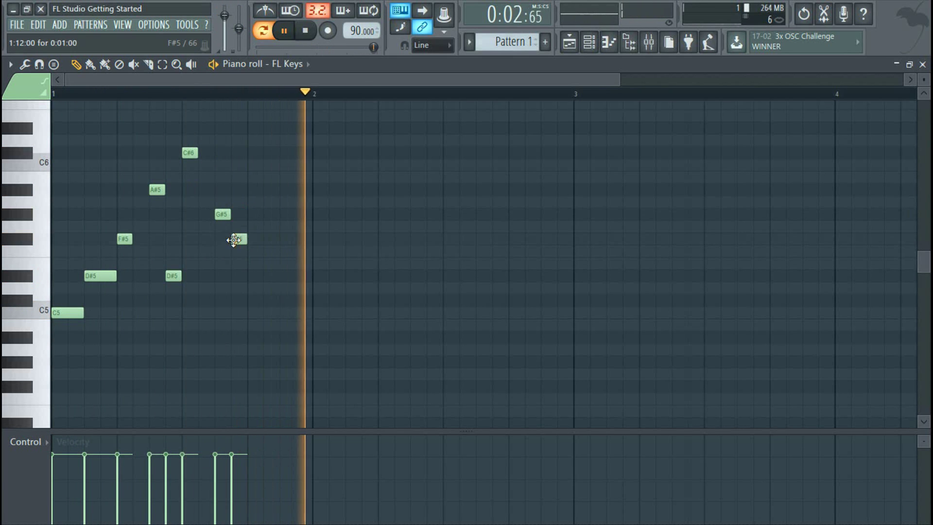
{"action": "left_click", "coordinate": [264, 289]}
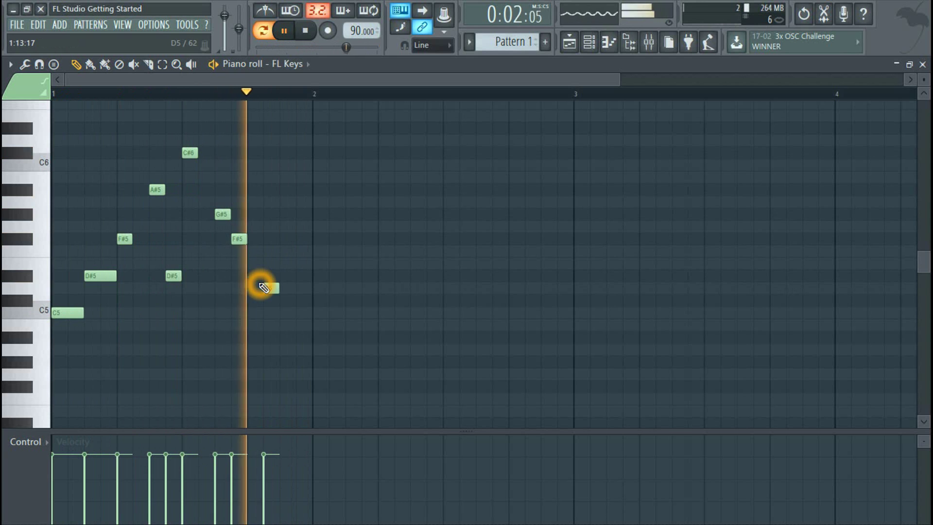
{"action": "left_click_drag", "start_coordinate": [268, 290], "coordinate": [271, 275]}
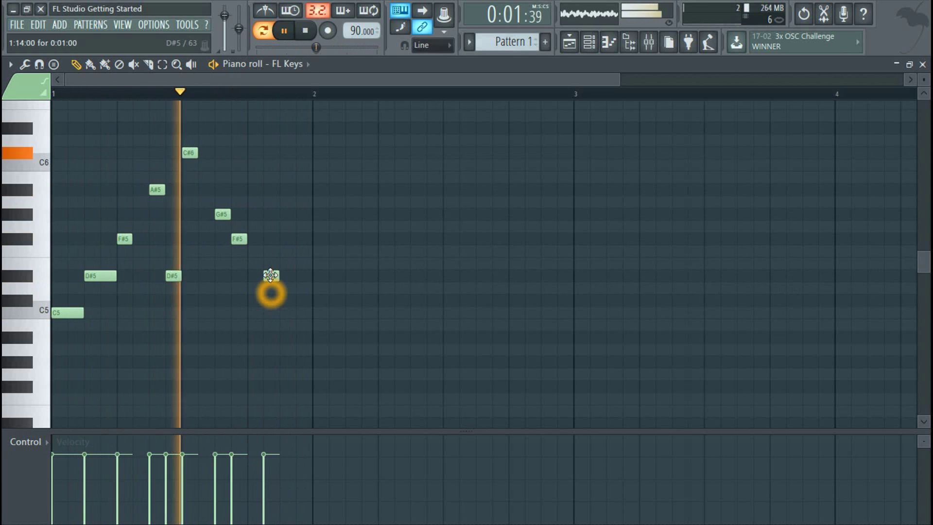
{"action": "right_click", "coordinate": [272, 277]}
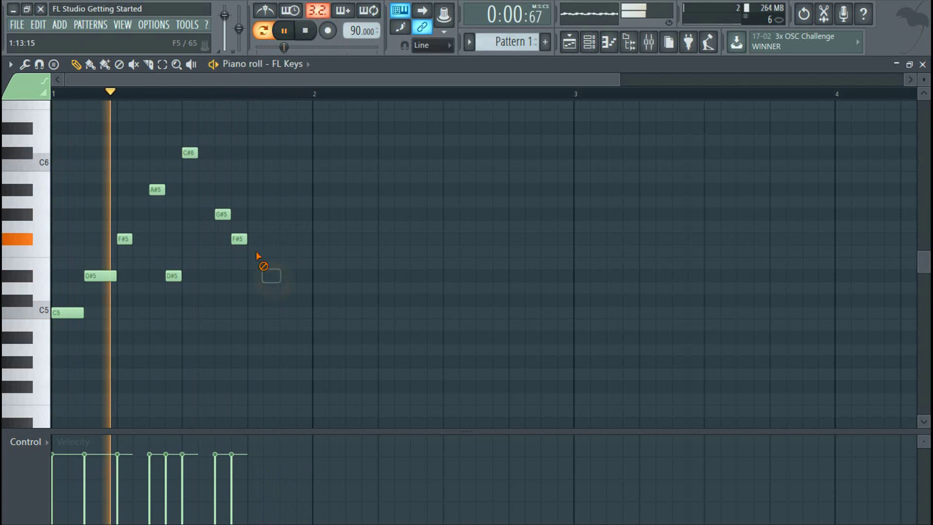
{"action": "right_click", "coordinate": [243, 239]}
{"action": "scroll", "coordinate": [249, 243], "scroll_direction": "up", "scroll_amount": 1}
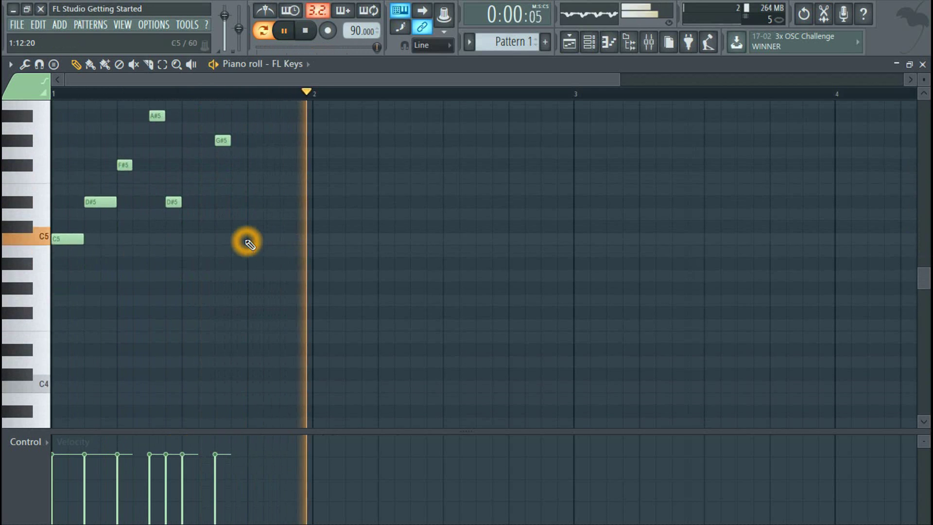
{"action": "scroll", "coordinate": [247, 241], "scroll_direction": "up", "scroll_amount": 1}
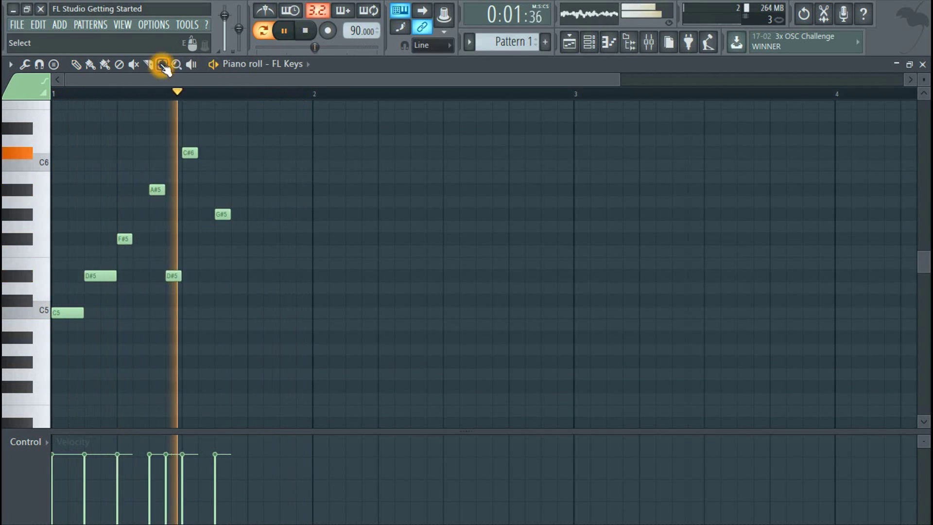
- Stop playback, duplicate the seven-note melody from the start of bar 2 and clear the selection
{"action": "left_click", "coordinate": [306, 38]}
{"action": "left_click_drag", "start_coordinate": [308, 124], "coordinate": [77, 365]}
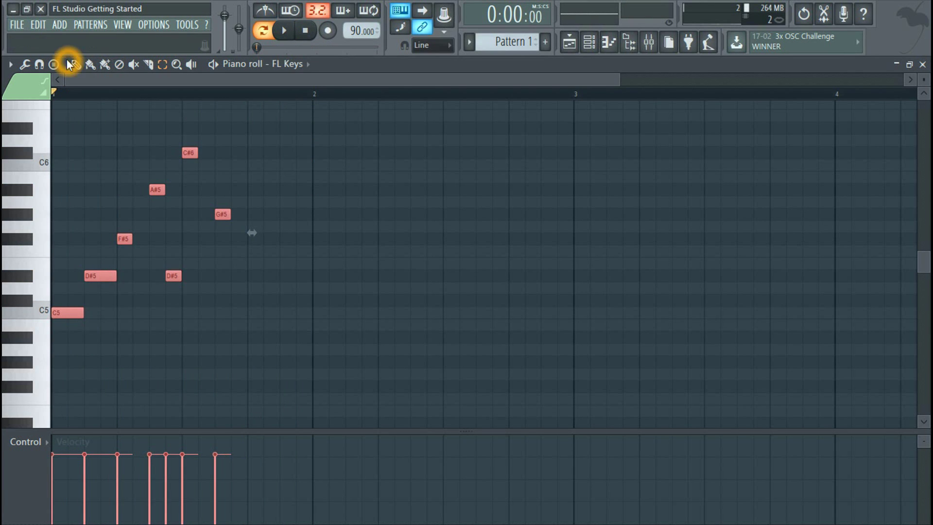
{"action": "left_click_drag", "start_coordinate": [125, 240], "coordinate": [382, 240]}
{"action": "left_click_drag", "start_coordinate": [528, 79], "coordinate": [764, 79]}
{"action": "left_click", "coordinate": [450, 153]}
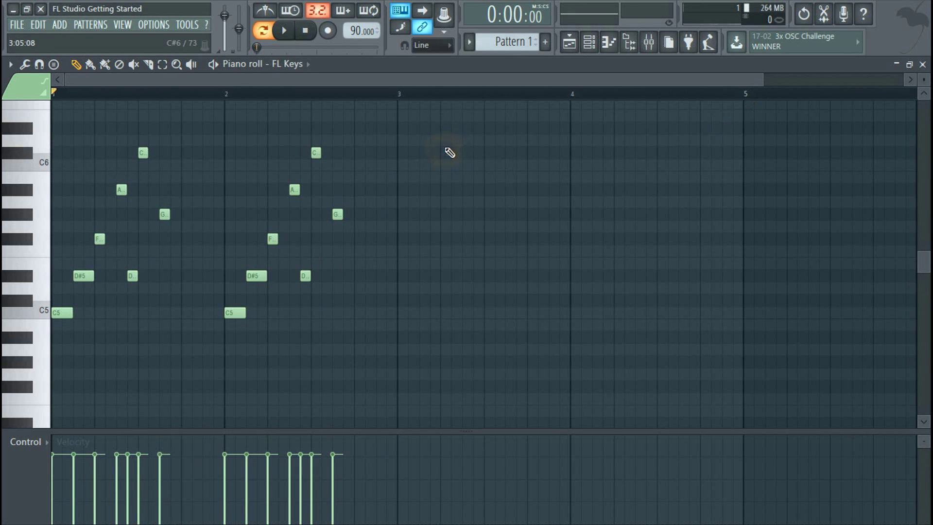
{"action": "left_click_drag", "start_coordinate": [760, 81], "coordinate": [783, 97]}
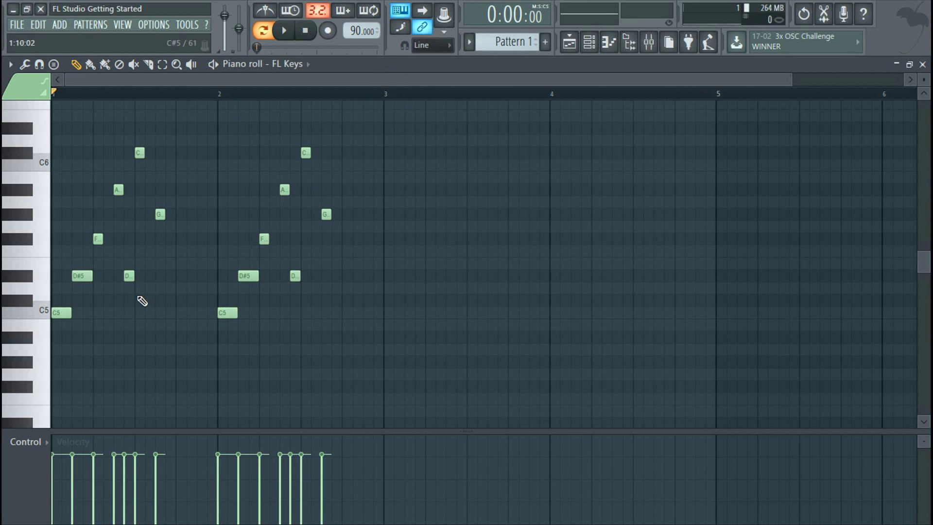
- Play the two-bar melody, try an A#5 on step 13 of bar 2, remove it and stop playback
{"action": "left_click", "coordinate": [284, 30]}
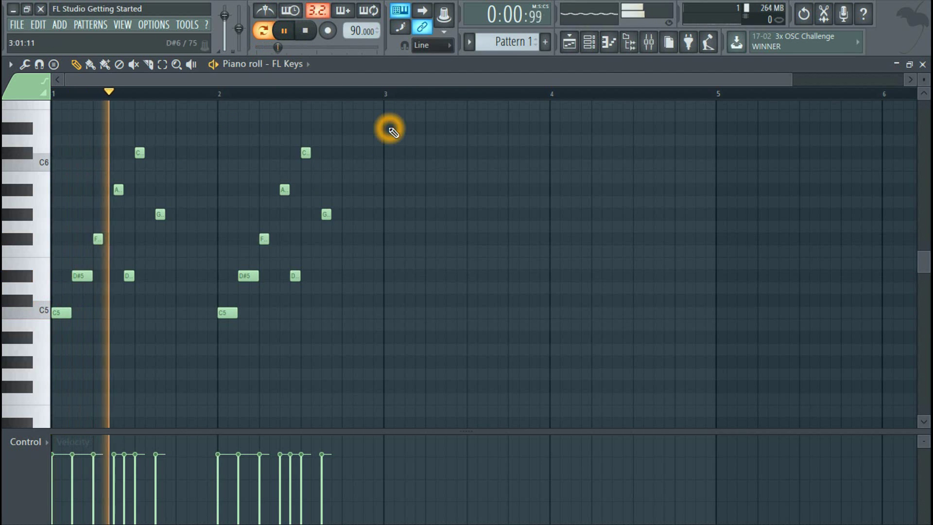
{"action": "left_click", "coordinate": [306, 31]}
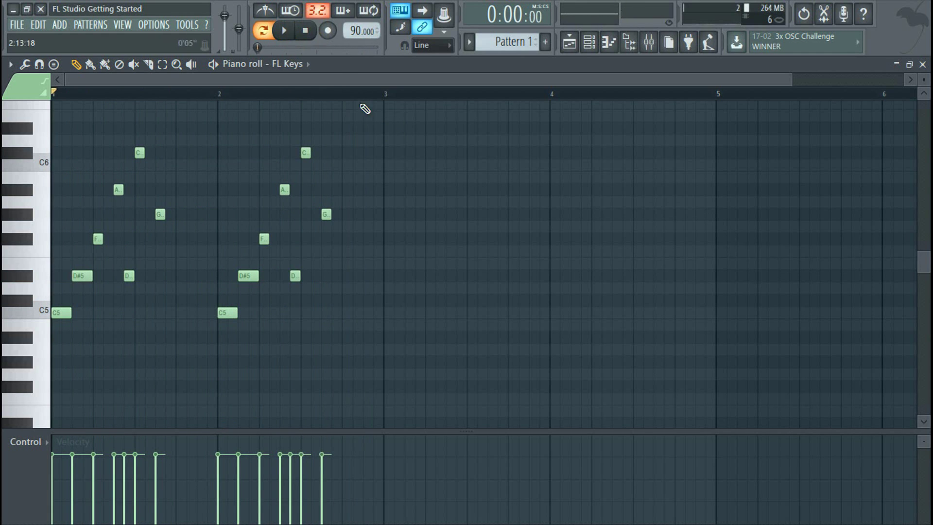
{"action": "left_click", "coordinate": [286, 31]}
{"action": "left_click", "coordinate": [348, 191]}
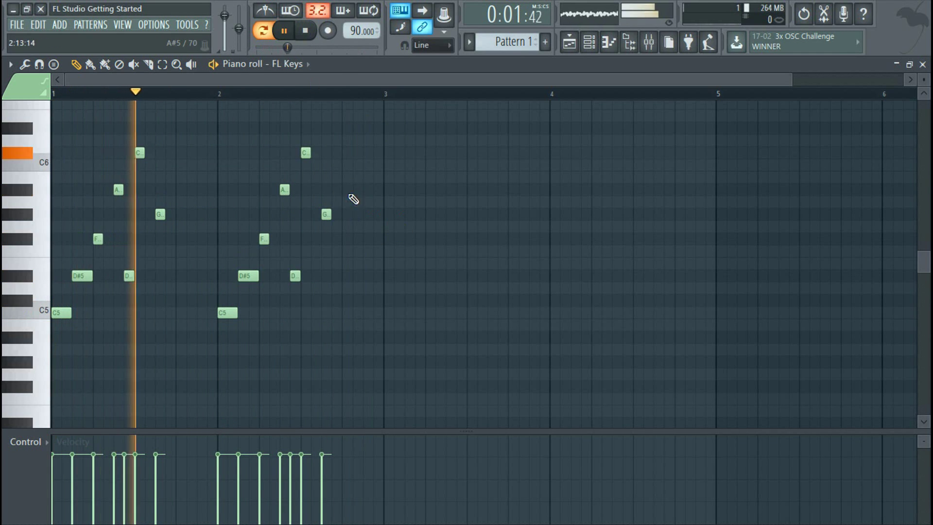
{"action": "right_click", "coordinate": [346, 190]}
{"action": "left_click", "coordinate": [306, 31]}
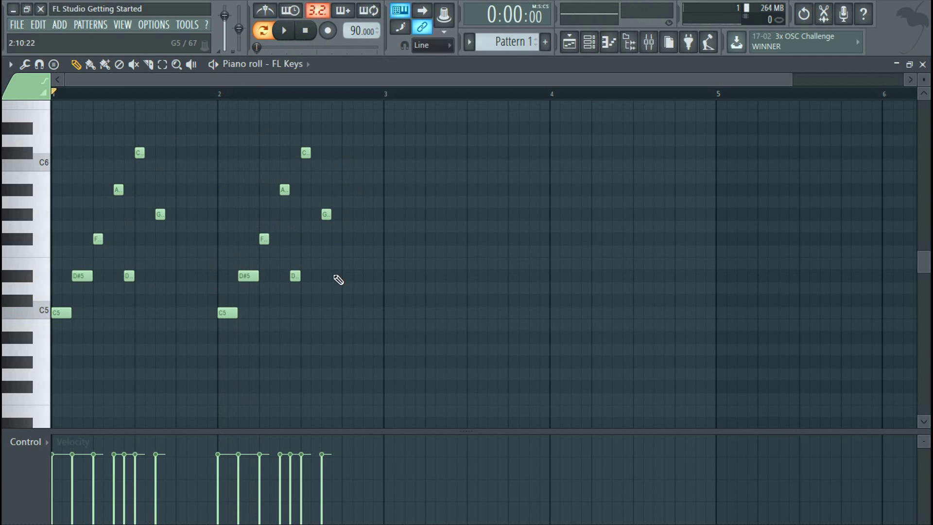
- Add a one-step C#6 on step 13 of bar 2 during playback and stop playback
{"action": "left_click", "coordinate": [279, 32]}
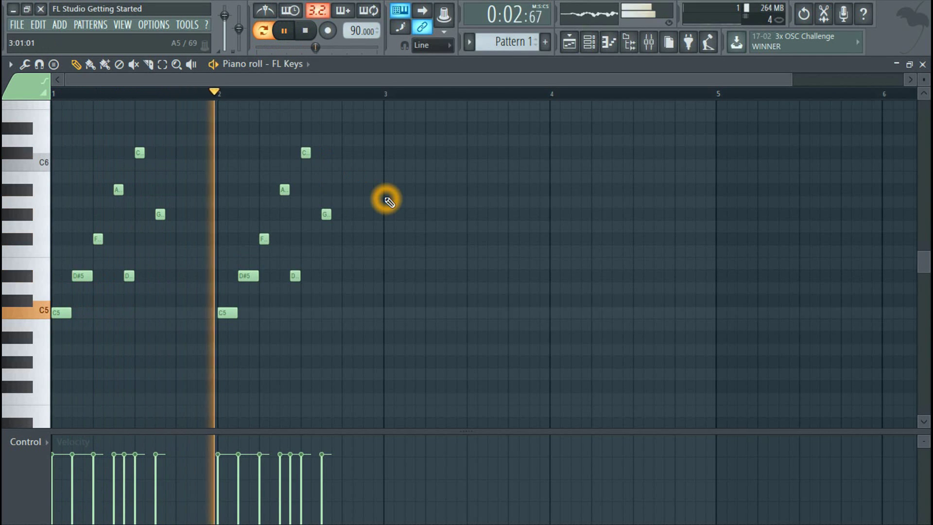
{"action": "left_click", "coordinate": [347, 154]}
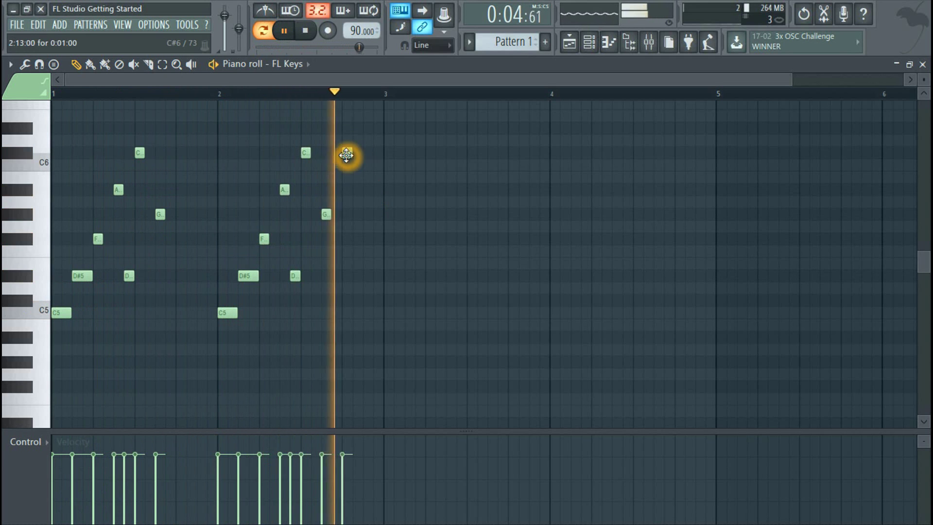
{"action": "left_click", "coordinate": [305, 30]}
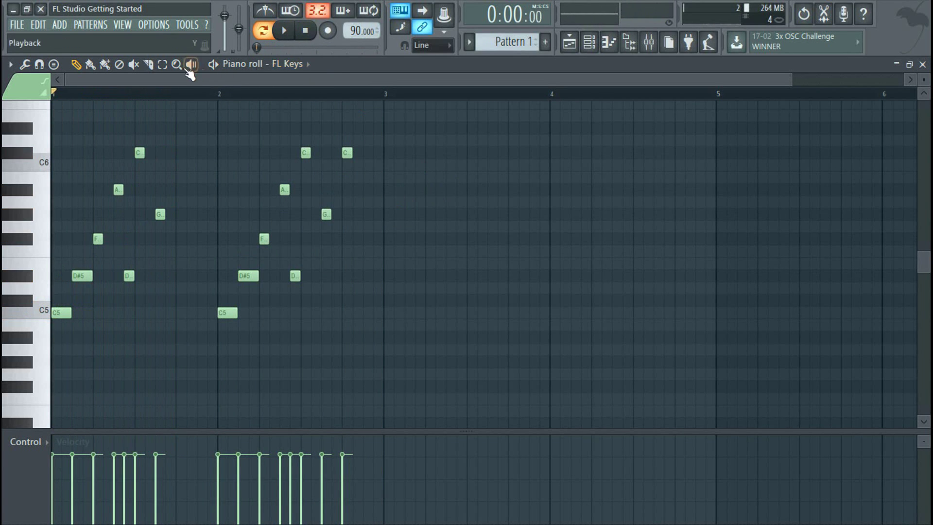
- Duplicate the bar 2 notes into bars 3 and 4 and clear the selection
{"action": "left_click_drag", "start_coordinate": [381, 110], "coordinate": [215, 382]}
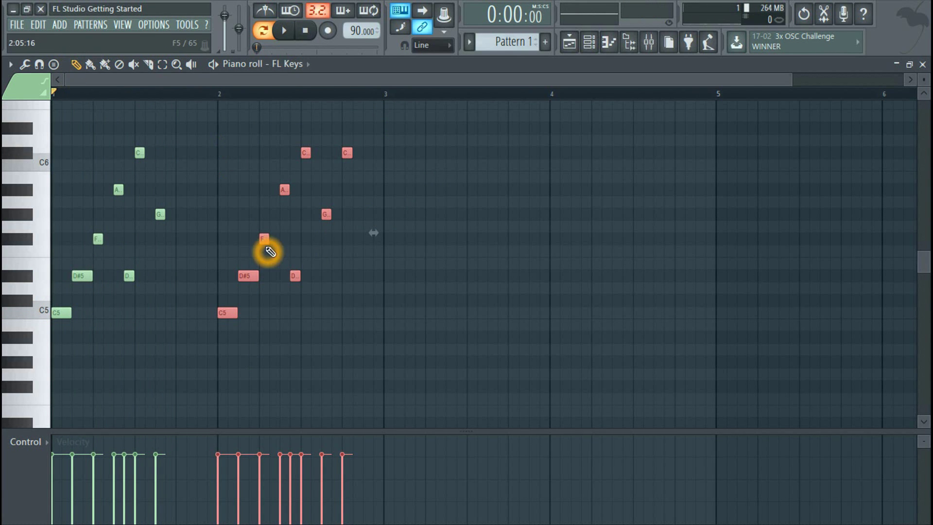
{"action": "left_click_drag", "start_coordinate": [267, 240], "coordinate": [431, 238]}
{"action": "left_click_drag", "start_coordinate": [415, 278], "coordinate": [581, 276]}
{"action": "left_click_drag", "start_coordinate": [609, 83], "coordinate": [712, 83]}
{"action": "right_click", "coordinate": [630, 160]}
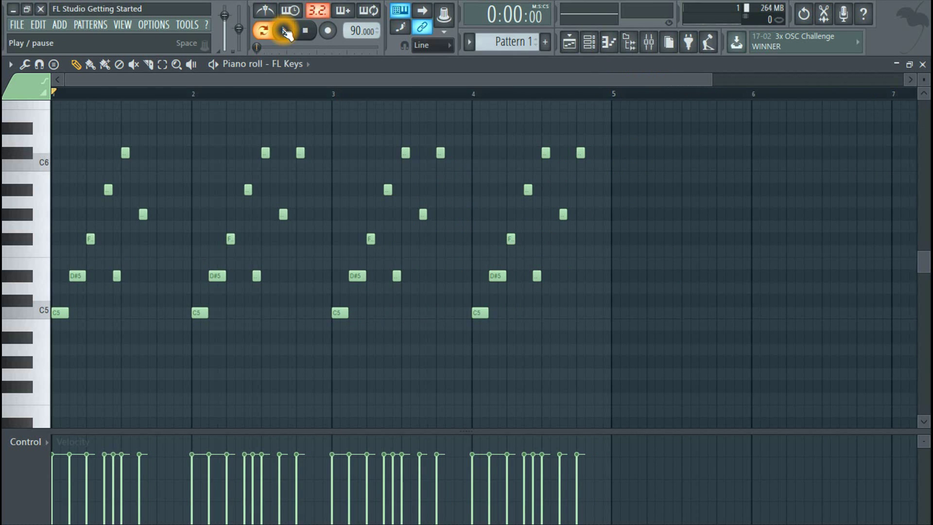
- During playback, end bar 3 with G#5 on step 13 and C#6 on step 15, and add G#5 on step 15 of bar 4
{"action": "left_click", "coordinate": [287, 33]}
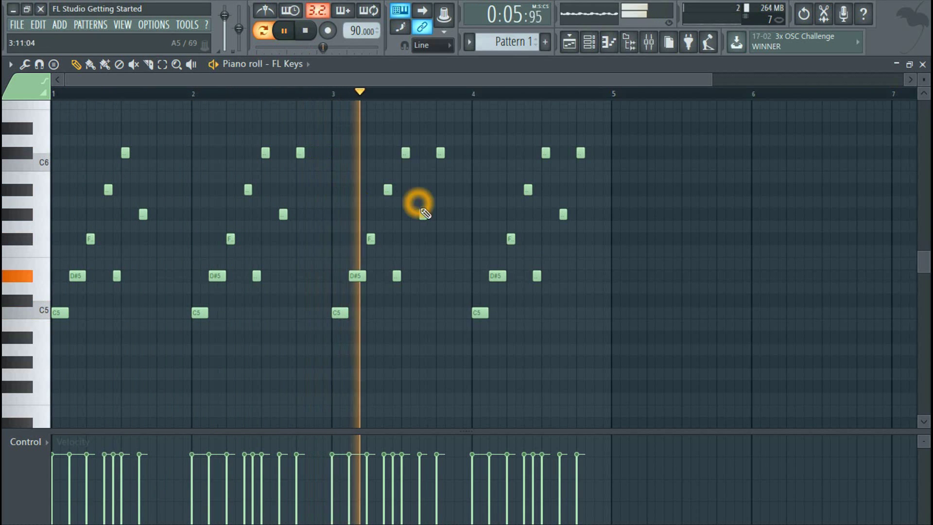
{"action": "left_click", "coordinate": [438, 153]}
{"action": "left_click", "coordinate": [455, 214]}
{"action": "left_click", "coordinate": [598, 214]}
{"action": "left_click_drag", "start_coordinate": [440, 153], "coordinate": [437, 216]}
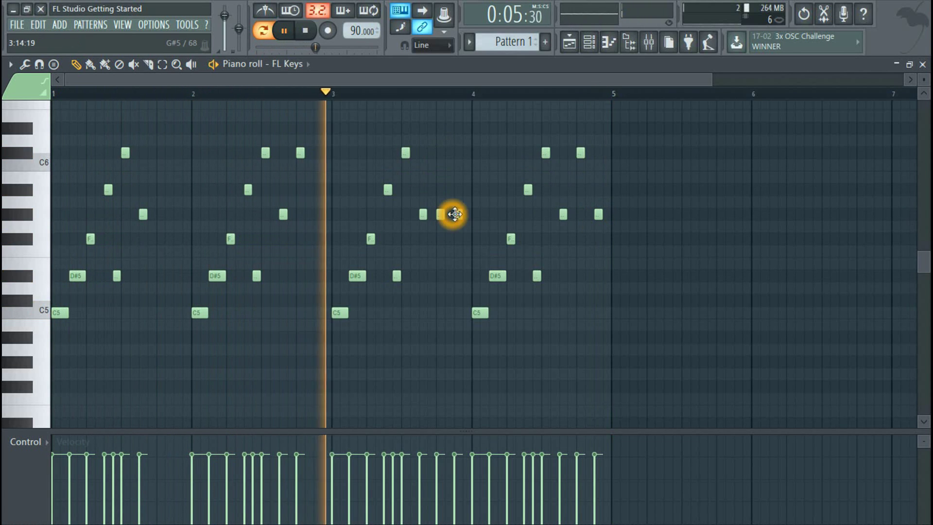
{"action": "left_click", "coordinate": [458, 152]}
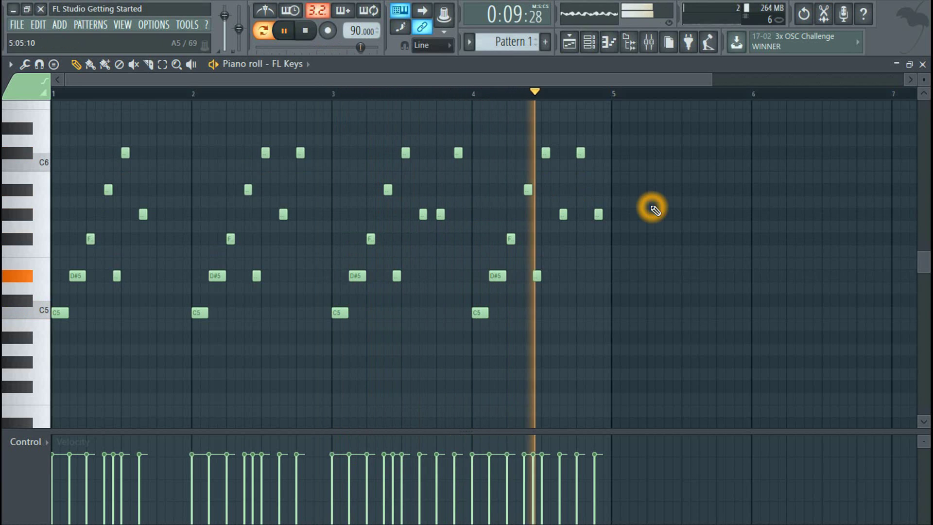
- Rework the end of bar 4 as D#6, G#5 and C#6 on steps 13 to 15, stop playback and close the piano roll
{"action": "right_click", "coordinate": [580, 154]}
{"action": "left_click", "coordinate": [577, 154]}
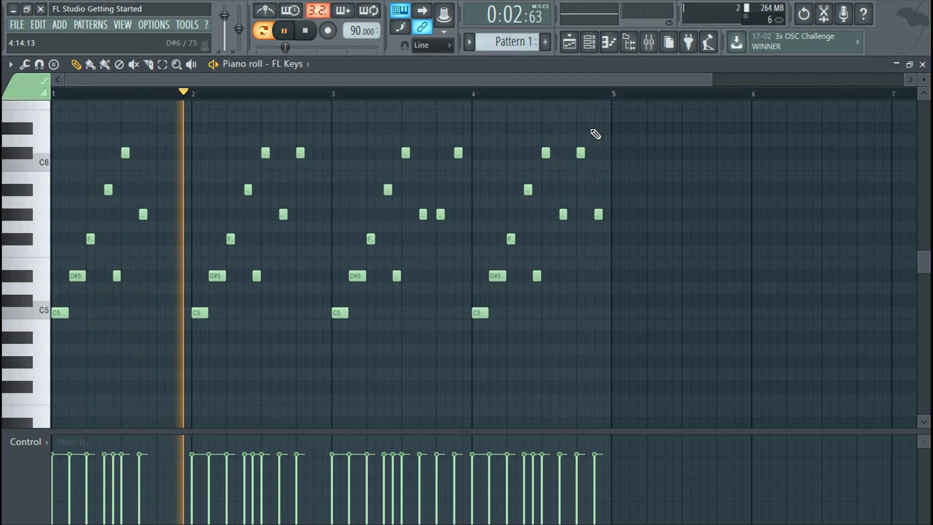
{"action": "left_click_drag", "start_coordinate": [581, 154], "coordinate": [581, 128]}
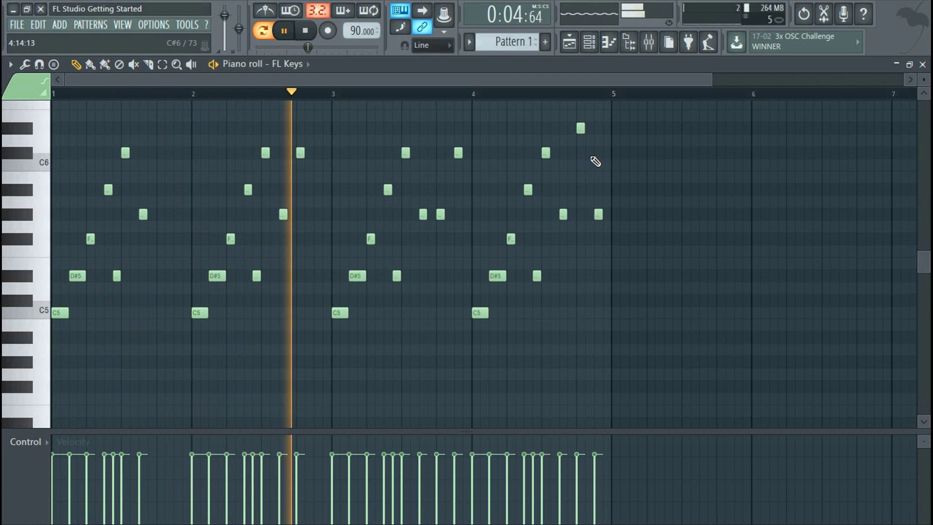
{"action": "right_click", "coordinate": [597, 214]}
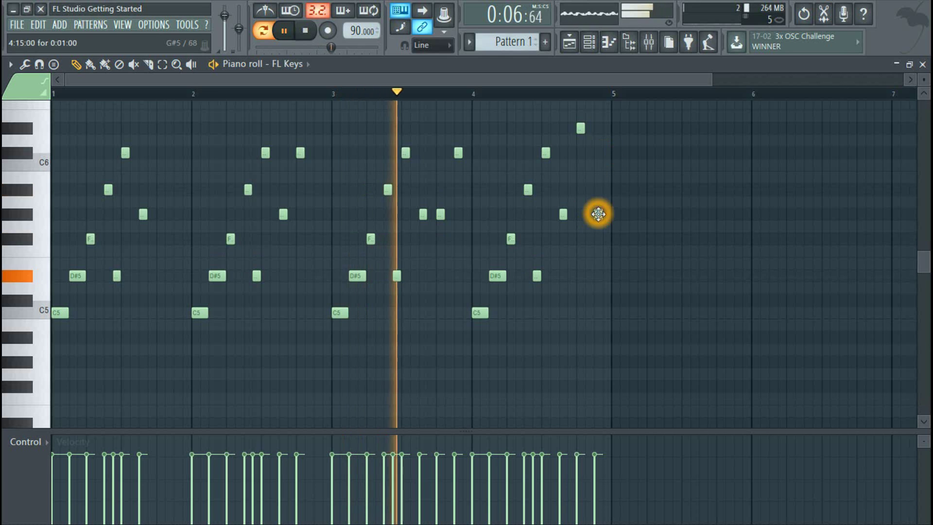
{"action": "left_click", "coordinate": [598, 214]}
{"action": "left_click", "coordinate": [598, 153]}
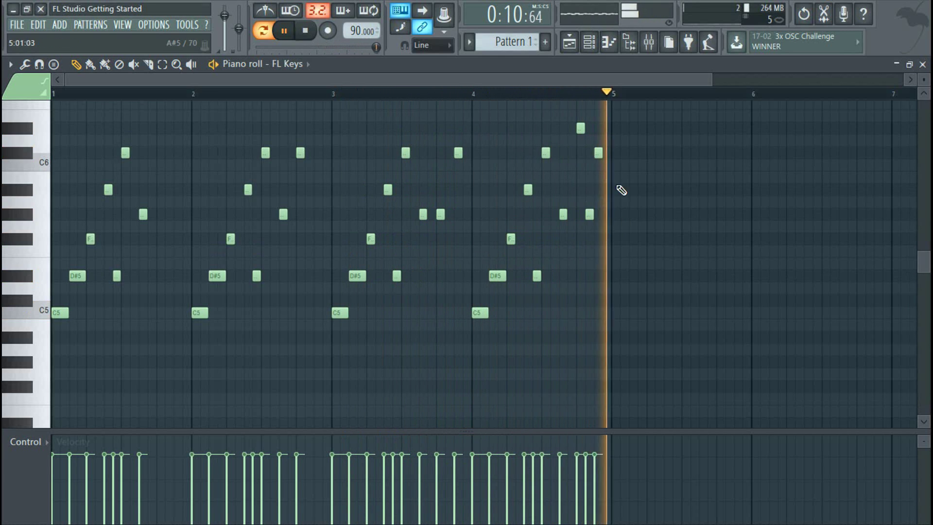
{"action": "left_click", "coordinate": [306, 31]}
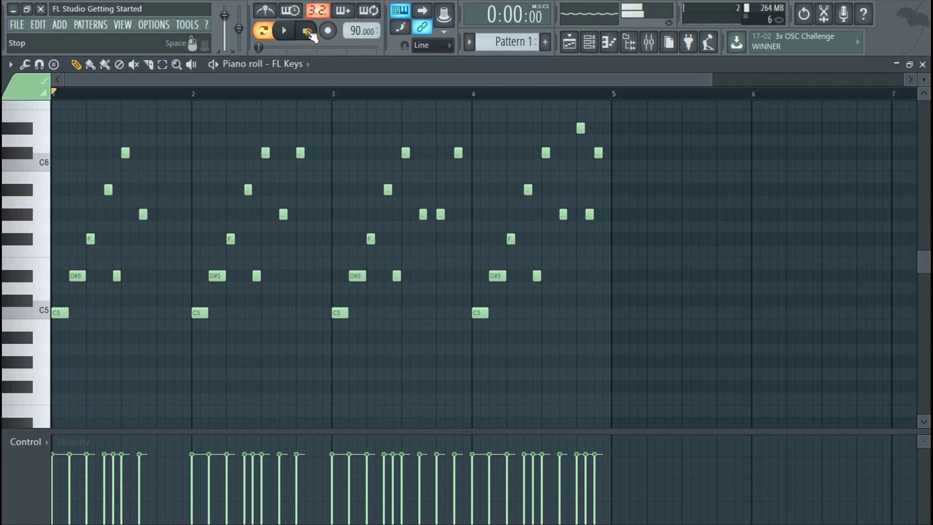
{"action": "left_click", "coordinate": [922, 64]}
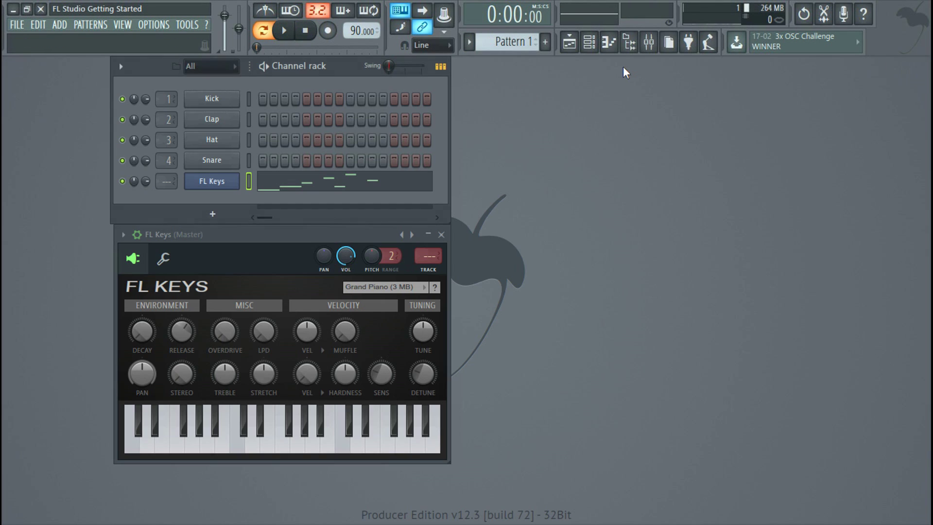
- Close the FL Keys window, rename Pattern 1 as "Piano" and give it a crimson colour
{"action": "left_click", "coordinate": [441, 234]}
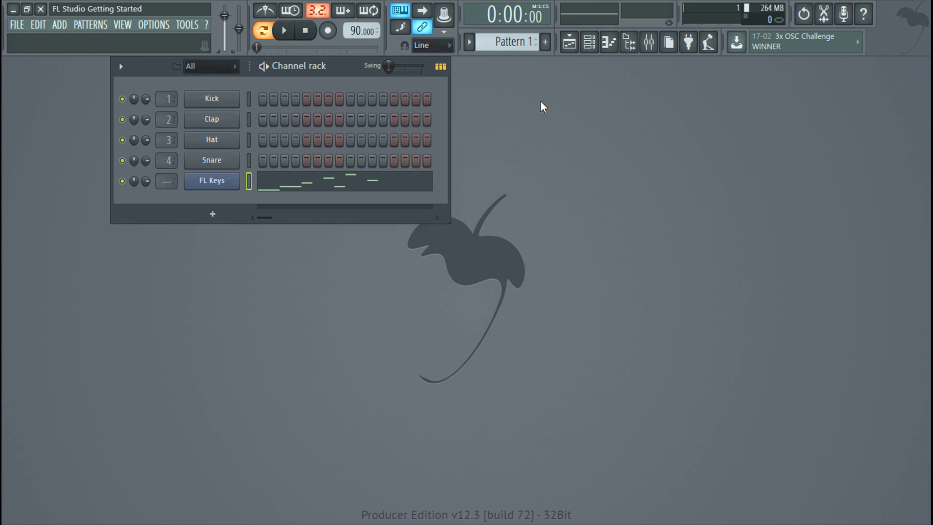
{"action": "left_click", "coordinate": [470, 45]}
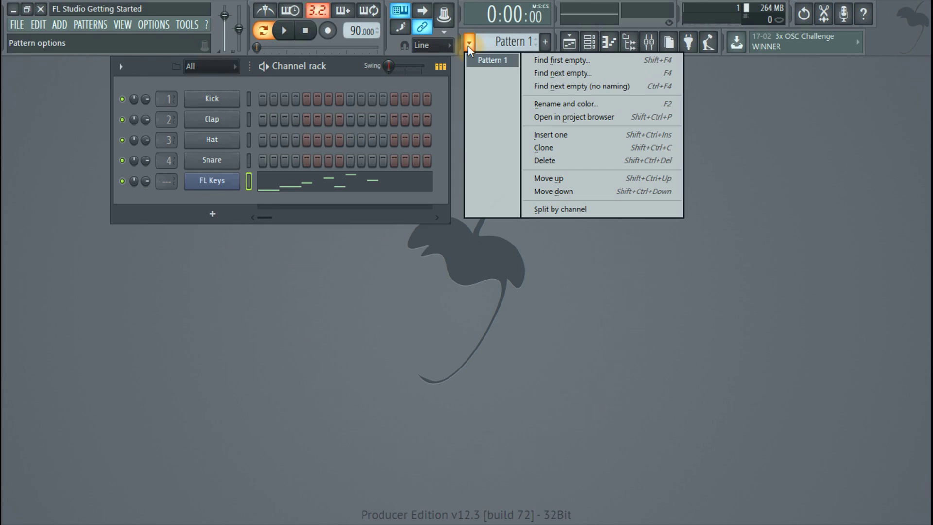
{"action": "left_click", "coordinate": [564, 104]}
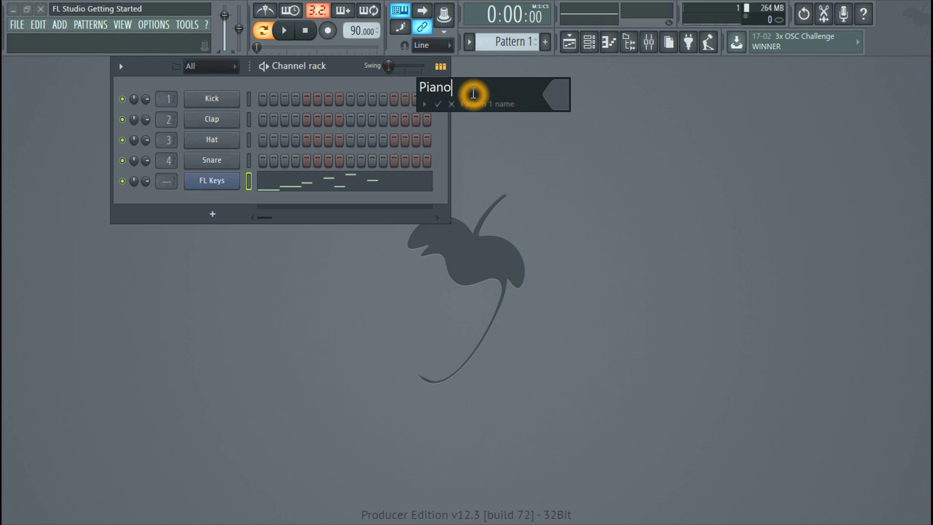
{"action": "left_click", "coordinate": [558, 102]}
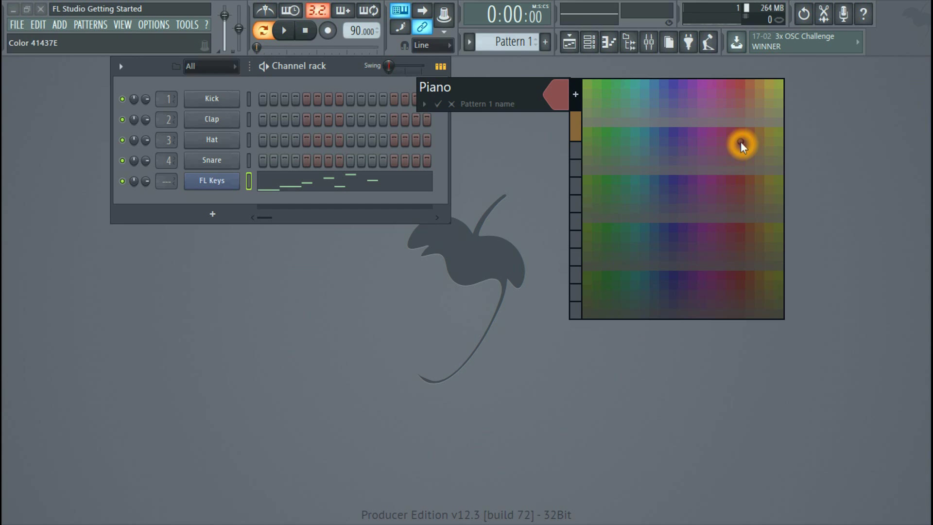
{"action": "type", "text": "Piano"}
{"action": "left_click", "coordinate": [725, 132]}
{"action": "key", "text": "Return"}
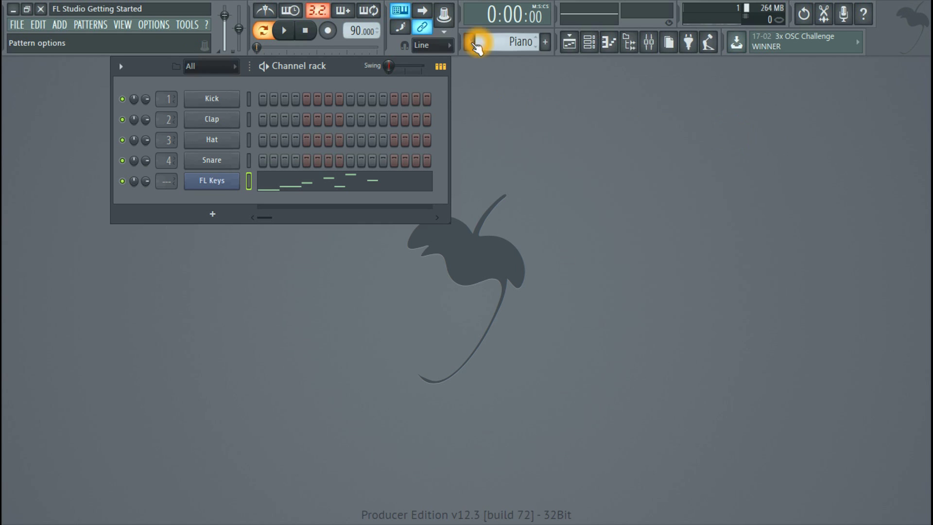
{"action": "left_click", "coordinate": [475, 43]}
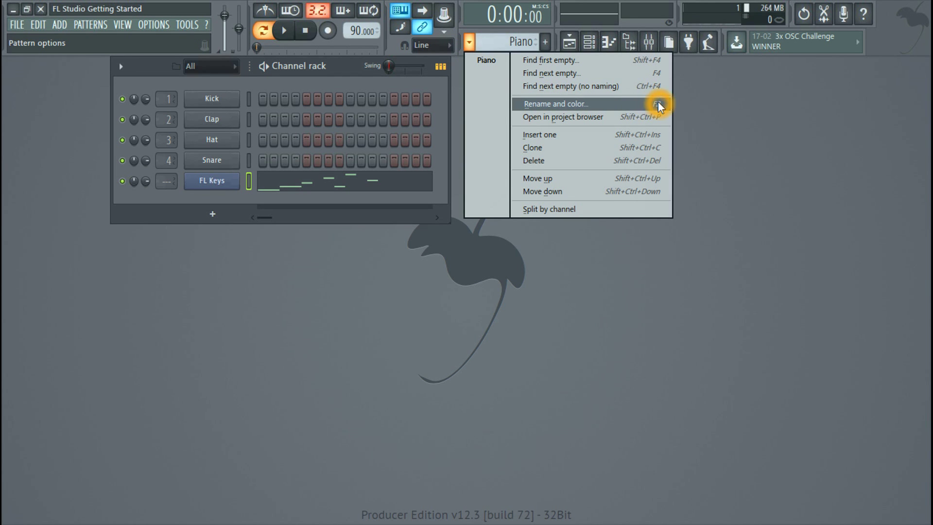
{"action": "left_click", "coordinate": [543, 304]}
{"action": "left_click_drag", "start_coordinate": [496, 46], "coordinate": [497, 47]}
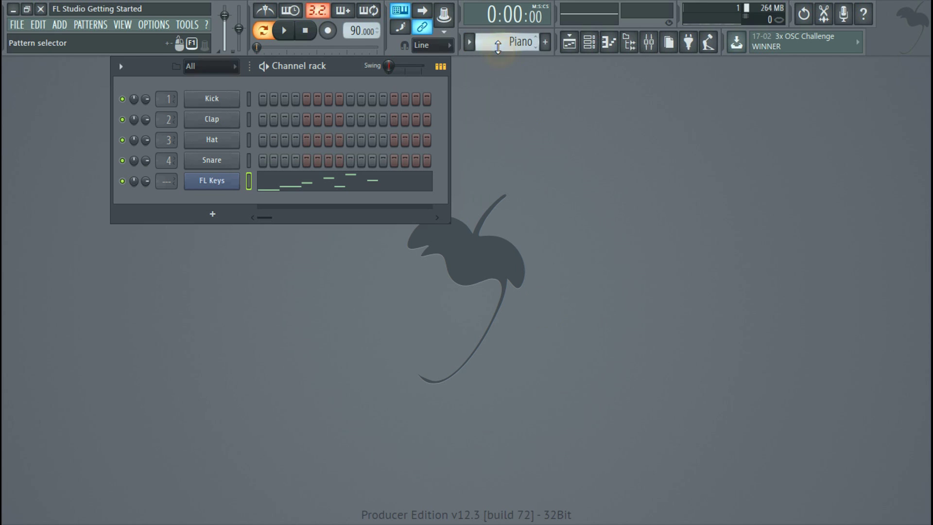
{"action": "double_click", "coordinate": [497, 47]}
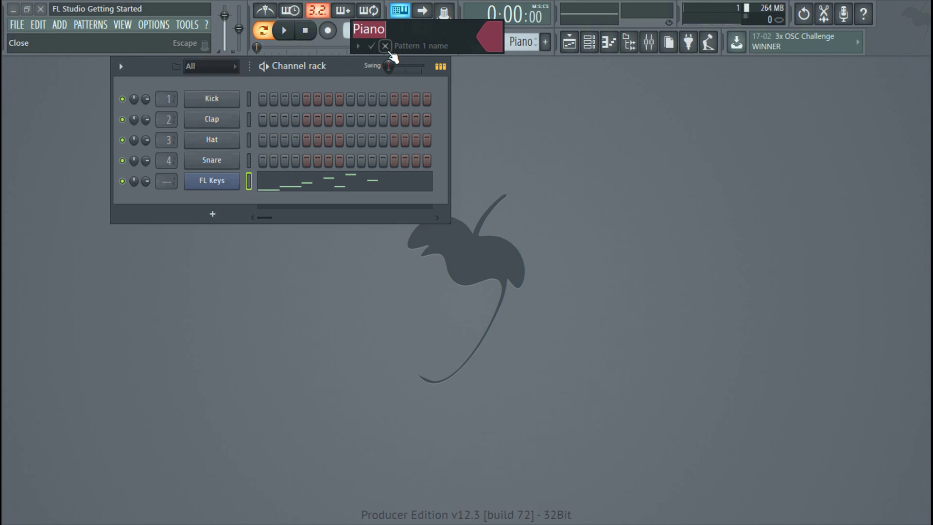
{"action": "left_click", "coordinate": [385, 46]}
{"action": "left_click", "coordinate": [561, 155]}
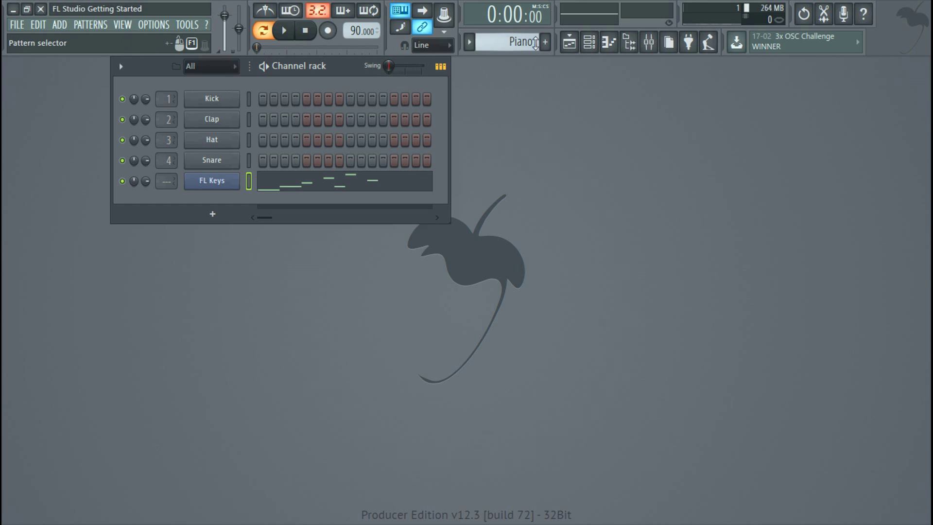
- Switch to Pattern 2, move the Channel rack aside and show the browser
{"action": "left_click_drag", "start_coordinate": [514, 41], "coordinate": [514, 35]}
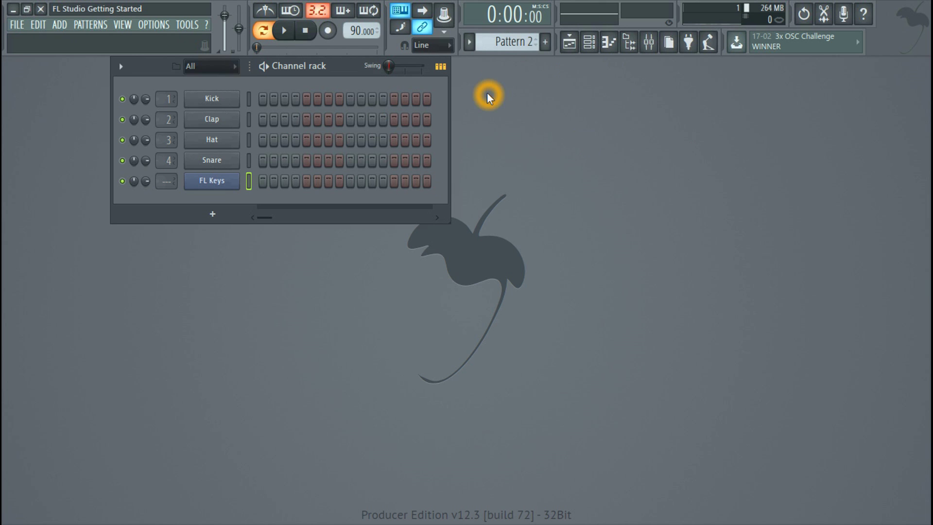
{"action": "left_click_drag", "start_coordinate": [342, 68], "coordinate": [432, 68]}
{"action": "left_click", "coordinate": [629, 44]}
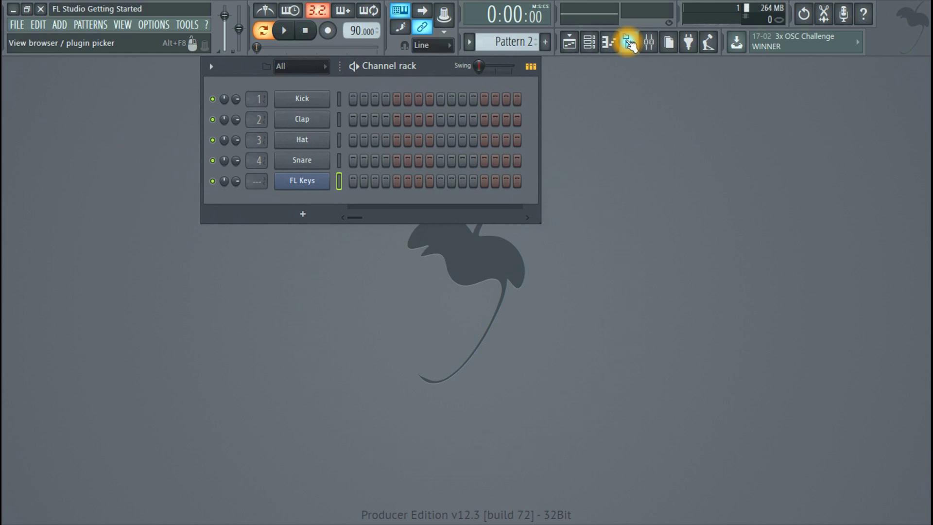
- Open the Kicks folder of the Drums (ModeAudio) pack in the browser's Packs
{"action": "left_click", "coordinate": [104, 338]}
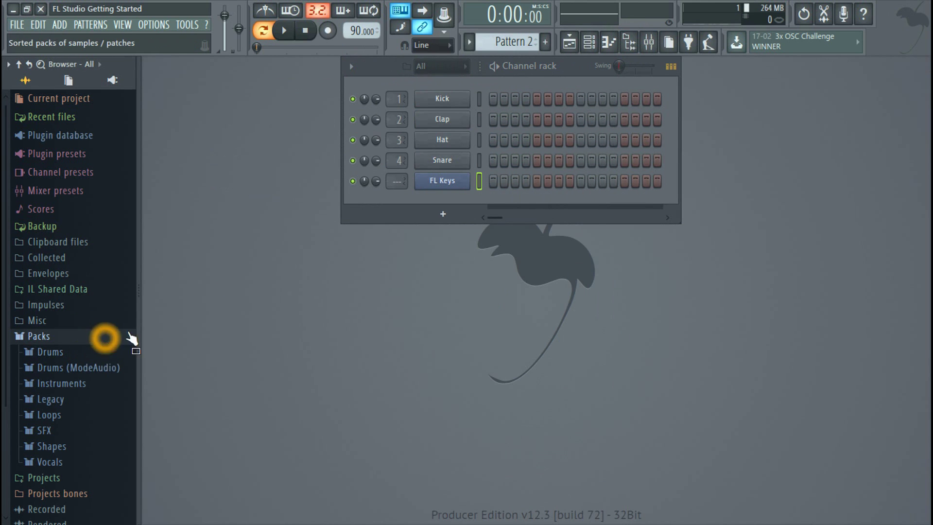
{"action": "left_click", "coordinate": [122, 353]}
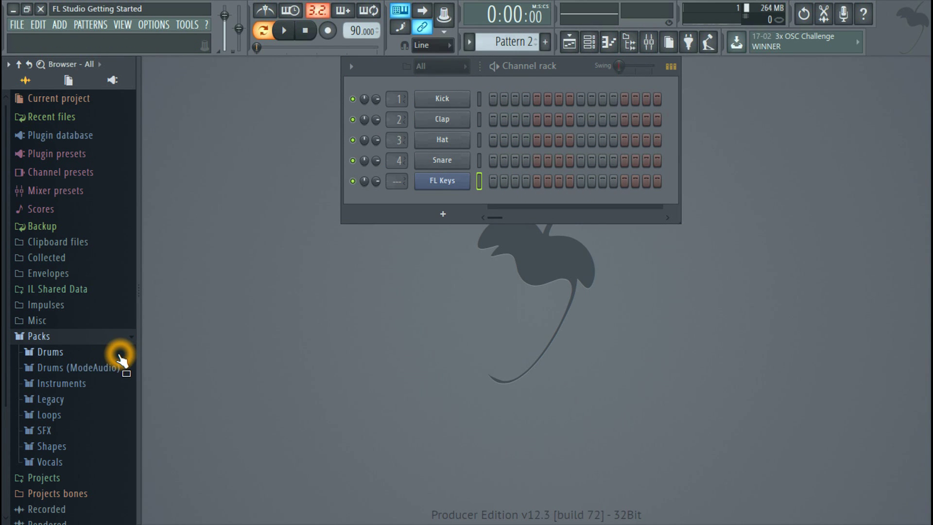
{"action": "scroll", "coordinate": [74, 375], "scroll_direction": "down", "scroll_amount": 3}
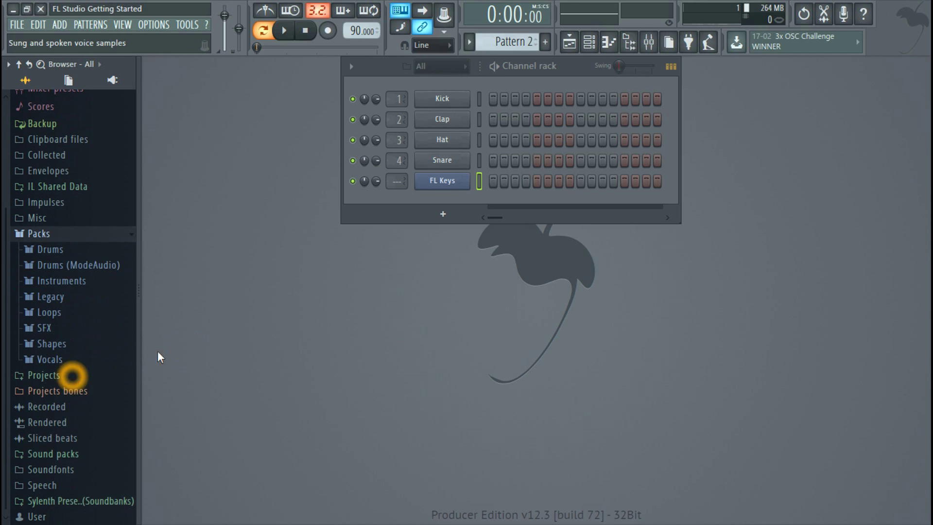
{"action": "left_click", "coordinate": [77, 266]}
{"action": "scroll", "coordinate": [93, 304], "scroll_direction": "down", "scroll_amount": 3}
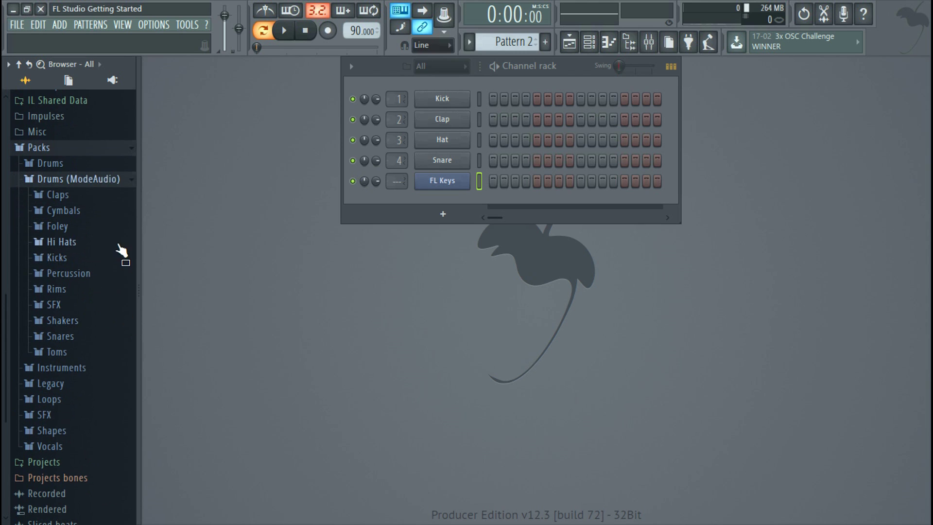
{"action": "left_click", "coordinate": [61, 257]}
- Audition the samples Attack Kick 01 through Attack Kick 09
{"action": "left_click", "coordinate": [88, 187]}
{"action": "left_click", "coordinate": [93, 200]}
{"action": "left_click", "coordinate": [100, 214]}
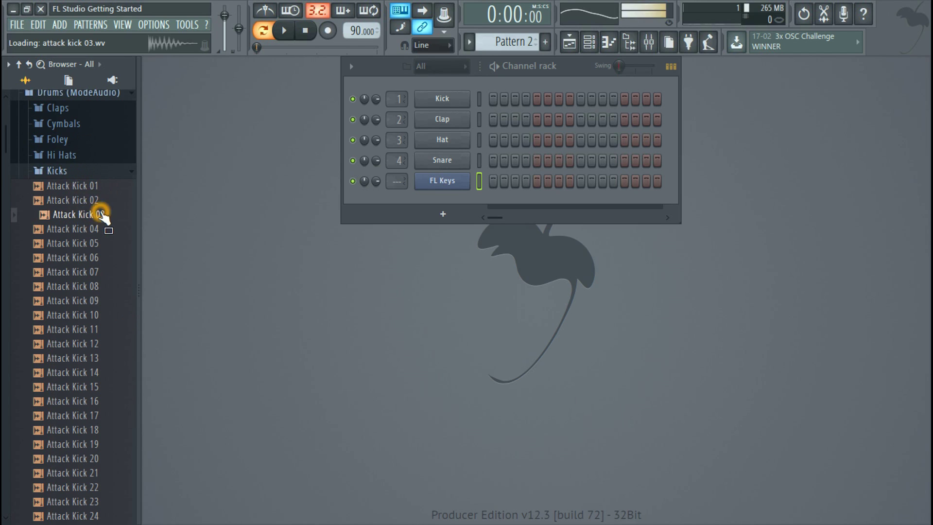
{"action": "left_click", "coordinate": [101, 229]}
{"action": "left_click", "coordinate": [102, 243]}
{"action": "left_click", "coordinate": [103, 258]}
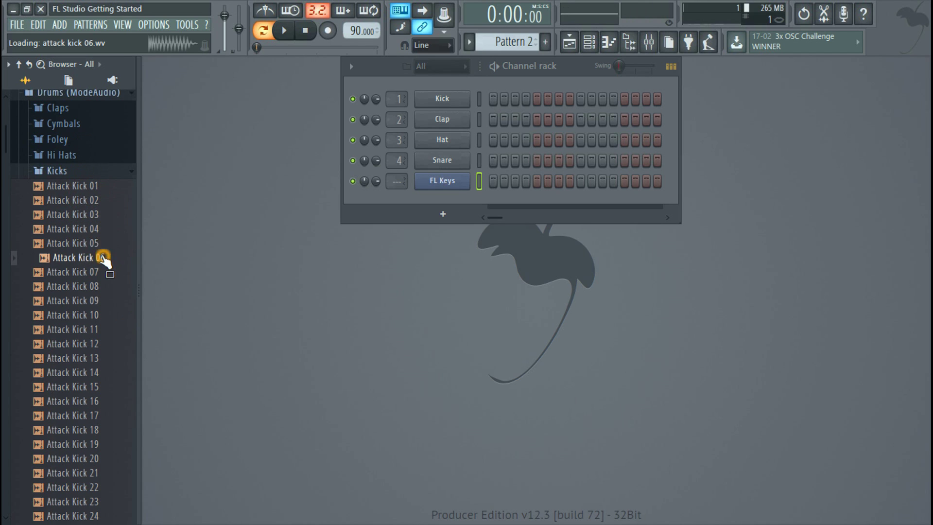
{"action": "left_click", "coordinate": [104, 271]}
{"action": "left_click", "coordinate": [108, 286]}
{"action": "left_click", "coordinate": [111, 301]}
- Collapse the Drums (ModeAudio) pack and open the Kicks folder of the Drums pack
{"action": "left_click", "coordinate": [93, 172]}
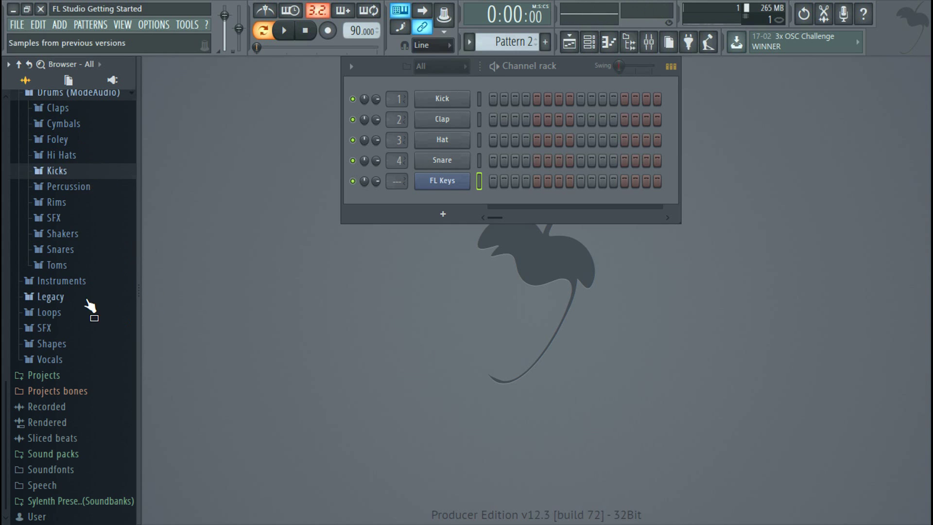
{"action": "scroll", "coordinate": [86, 300], "scroll_direction": "up", "scroll_amount": 3}
{"action": "left_click", "coordinate": [88, 179]}
{"action": "left_click", "coordinate": [84, 256]}
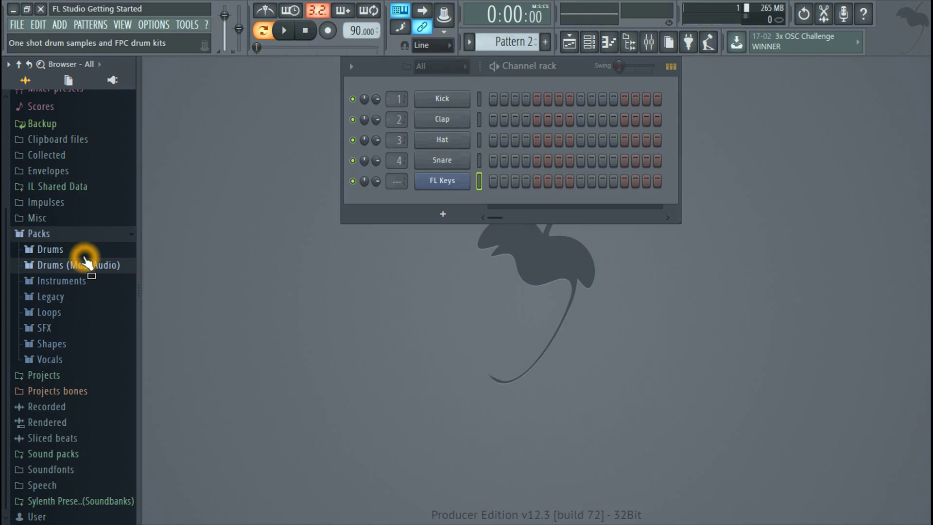
{"action": "left_click", "coordinate": [76, 247]}
{"action": "left_click", "coordinate": [74, 213]}
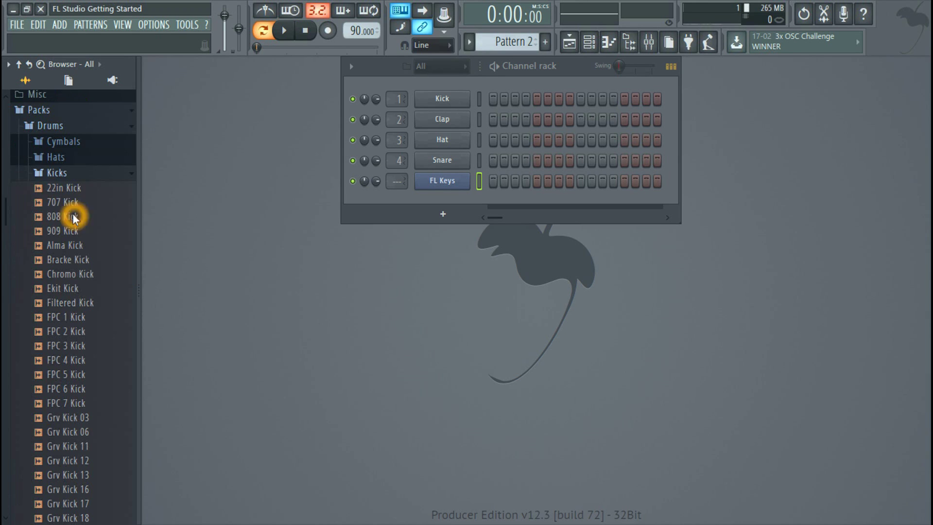
- Audition the Drums pack kicks from 22in Kick through FPC 3 Kick
{"action": "left_click", "coordinate": [78, 186]}
{"action": "left_click_drag", "start_coordinate": [85, 204], "coordinate": [87, 229]}
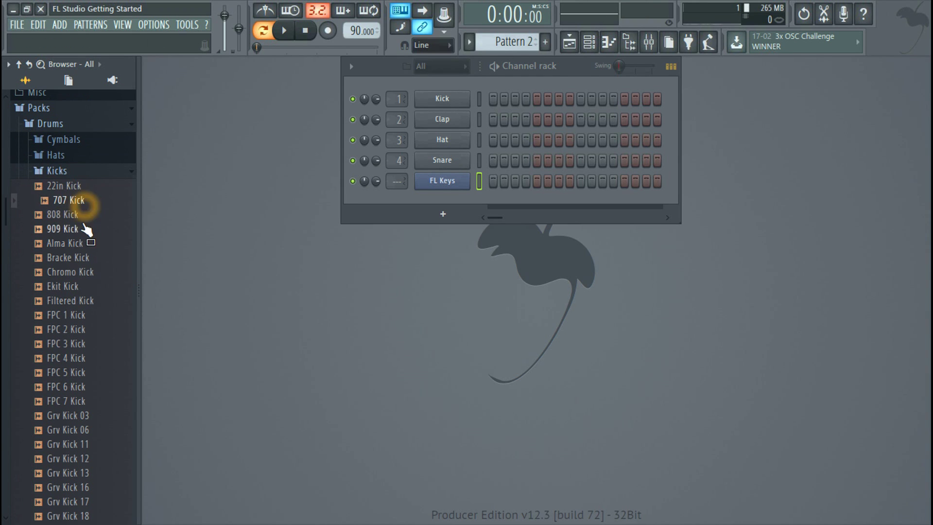
{"action": "left_click", "coordinate": [77, 213]}
{"action": "left_click", "coordinate": [78, 228]}
{"action": "left_click", "coordinate": [87, 243]}
{"action": "left_click", "coordinate": [90, 257]}
{"action": "left_click", "coordinate": [93, 271]}
{"action": "left_click", "coordinate": [98, 288]}
{"action": "left_click", "coordinate": [101, 301]}
{"action": "left_click", "coordinate": [104, 314]}
{"action": "left_click", "coordinate": [95, 329]}
{"action": "left_click", "coordinate": [97, 344]}
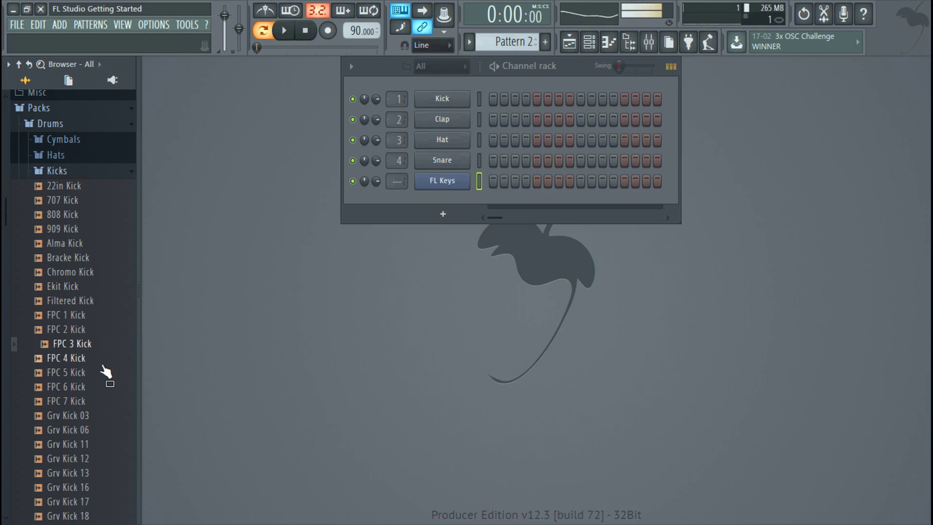
- Audition FPC 6 Kick, FPC 7 Kick and Grv Kick 03, and replace the Kick channel's sample with Grv Kick 03
{"action": "left_click", "coordinate": [106, 386]}
{"action": "left_click", "coordinate": [103, 402]}
{"action": "left_click", "coordinate": [106, 416]}
{"action": "scroll", "coordinate": [108, 270], "scroll_direction": "down", "scroll_amount": 6}
{"action": "left_click_drag", "start_coordinate": [60, 161], "coordinate": [461, 100]}
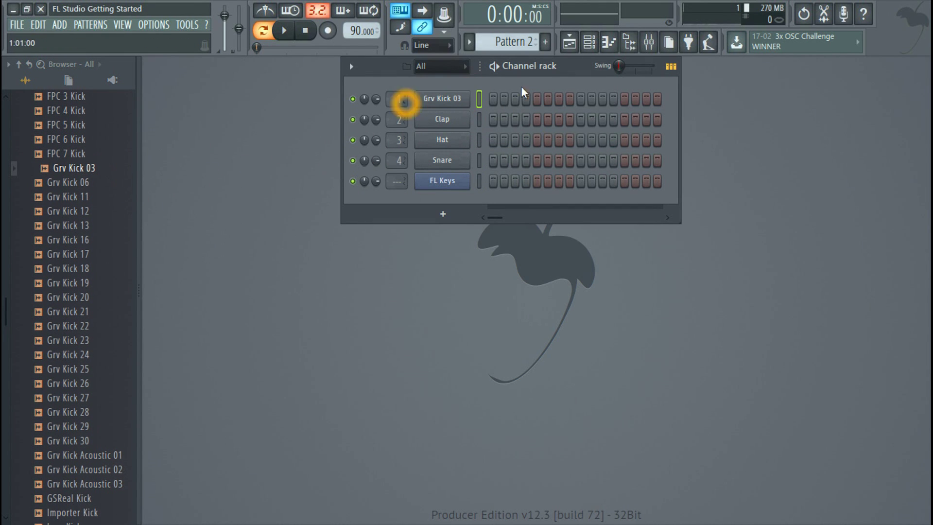
- Audition the samples Grv Kick 06 and Grv Kick 11
{"action": "left_click", "coordinate": [85, 189]}
{"action": "left_click", "coordinate": [90, 197]}
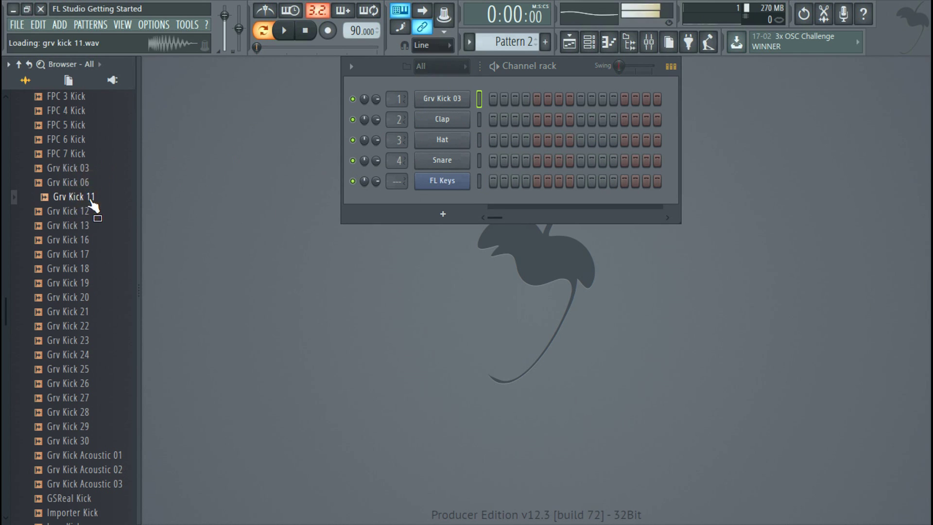
{"action": "left_click", "coordinate": [79, 198]}
{"action": "left_click_drag", "start_coordinate": [78, 200], "coordinate": [138, 201]}
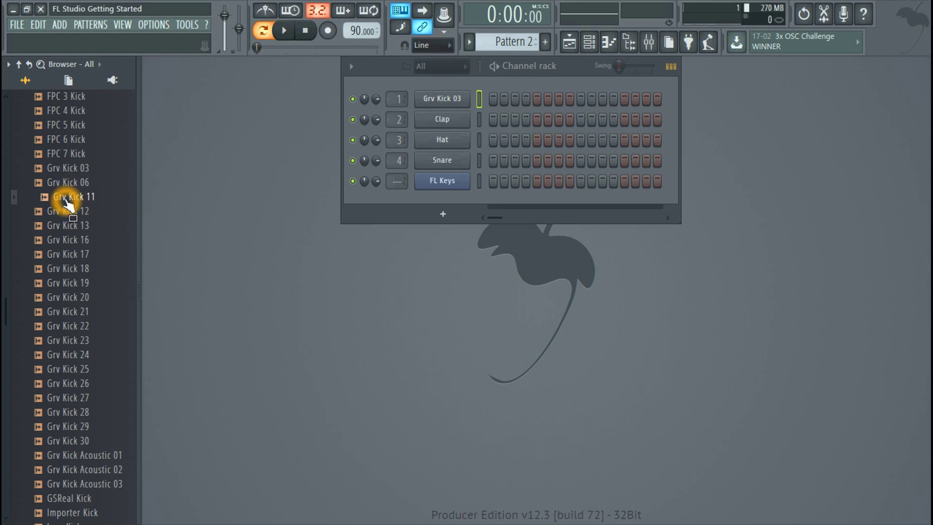
- Collapse the Kicks folder and open the Hats folder of the Drums pack
{"action": "scroll", "coordinate": [77, 209], "scroll_direction": "up", "scroll_amount": 10}
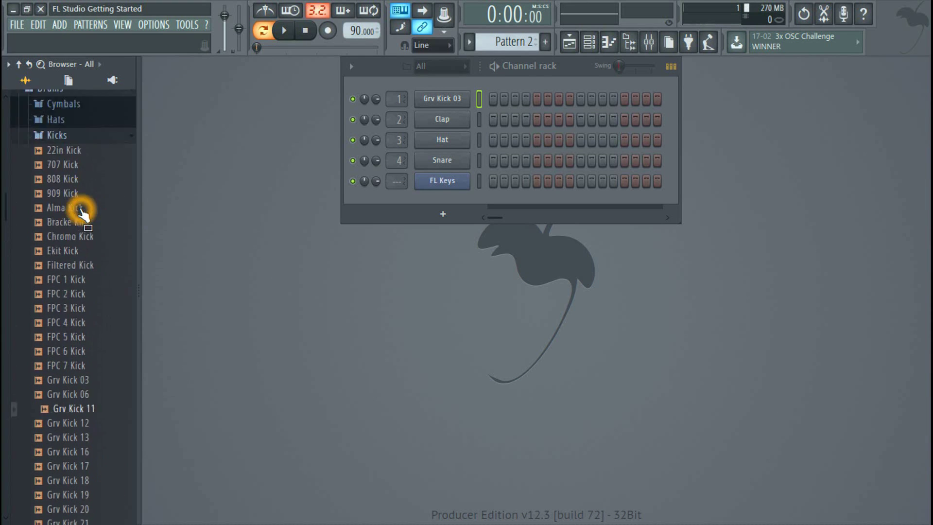
{"action": "left_click", "coordinate": [109, 262]}
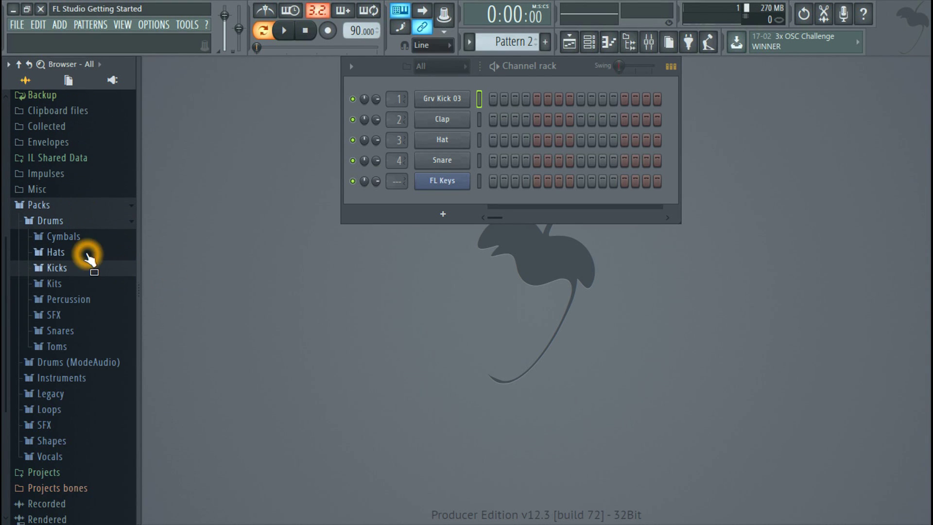
{"action": "left_click", "coordinate": [86, 253]}
- Audition the 707 and 808 hats, and replace the Hat channel's sample with 808 CH
{"action": "left_click", "coordinate": [94, 183]}
{"action": "left_click", "coordinate": [100, 201]}
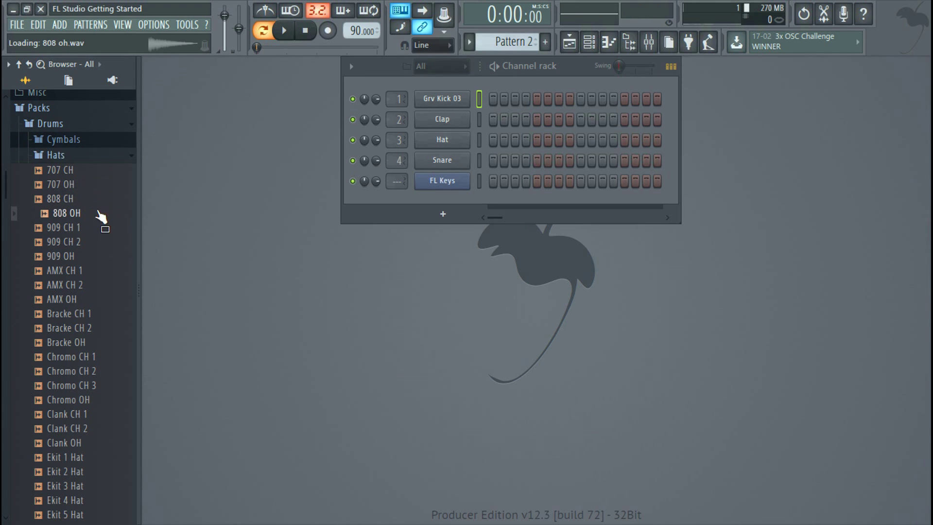
{"action": "left_click", "coordinate": [90, 200]}
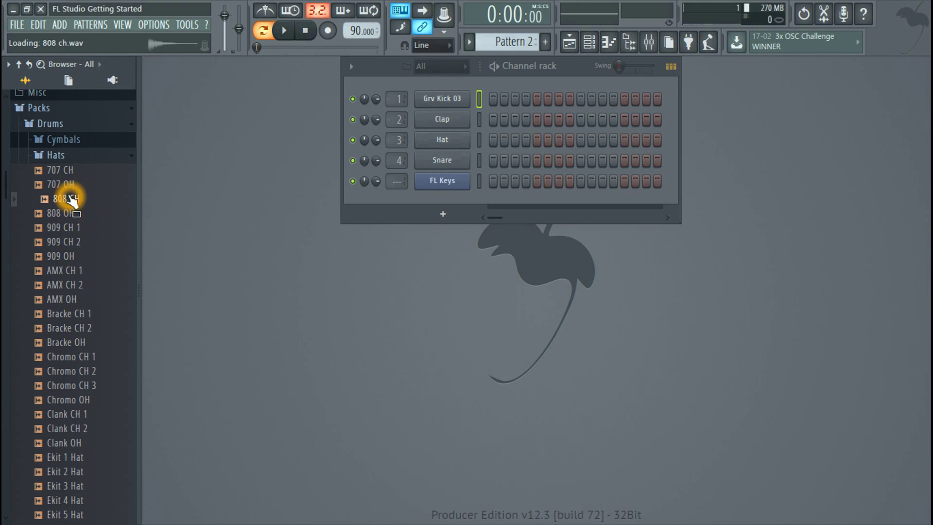
{"action": "left_click_drag", "start_coordinate": [72, 198], "coordinate": [372, 166]}
{"action": "left_click_drag", "start_coordinate": [421, 142], "coordinate": [422, 142]}
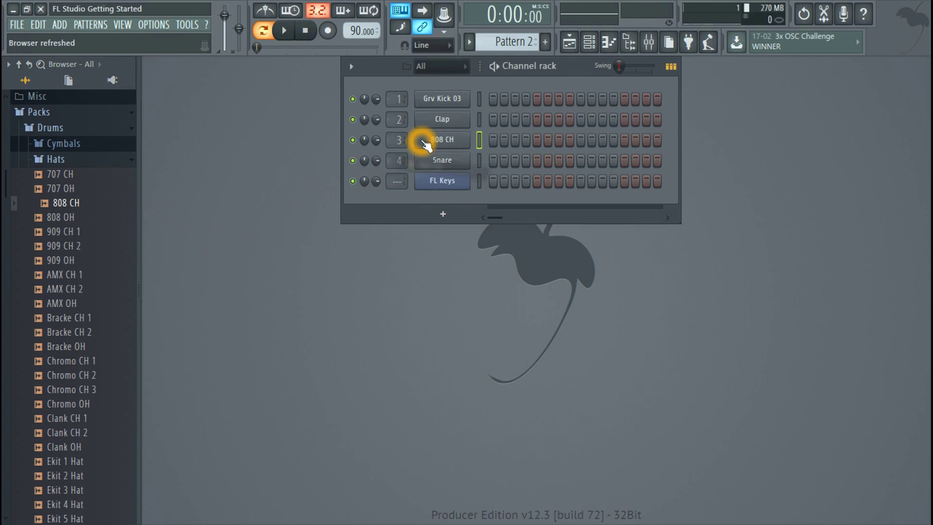
- Audition further hat samples, including 909 CH 2 and 909 OH
{"action": "left_click", "coordinate": [73, 217]}
{"action": "left_click", "coordinate": [92, 247]}
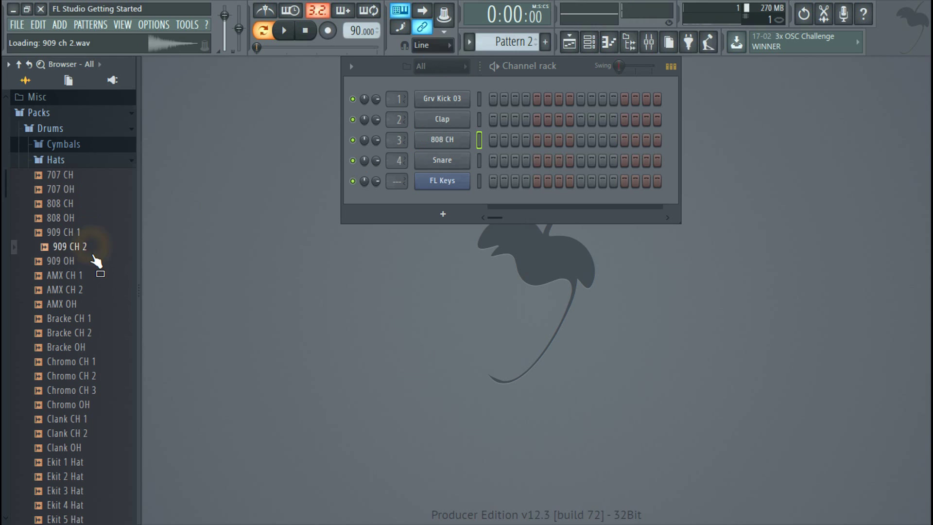
{"action": "left_click", "coordinate": [97, 261]}
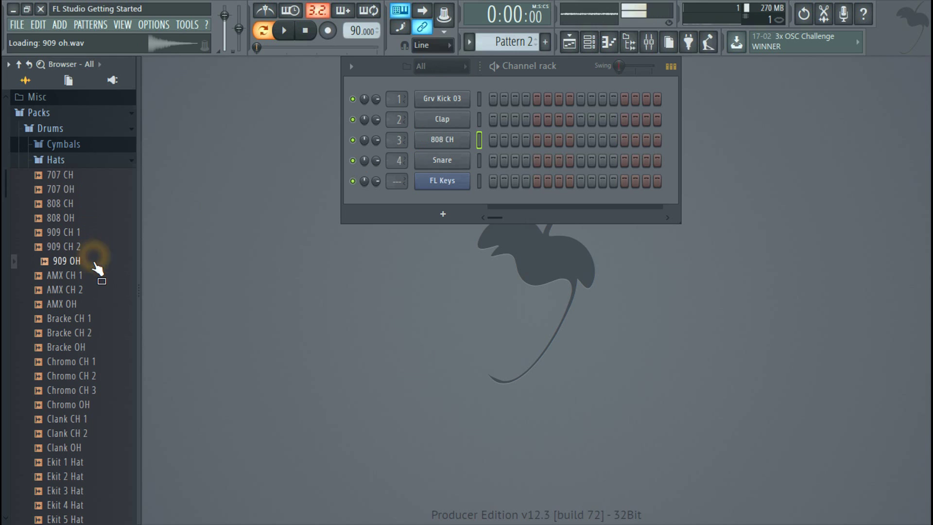
- Collapse the Drums pack and open the Claps folder of the Drums (ModeAudio) pack
{"action": "left_click", "coordinate": [66, 160]}
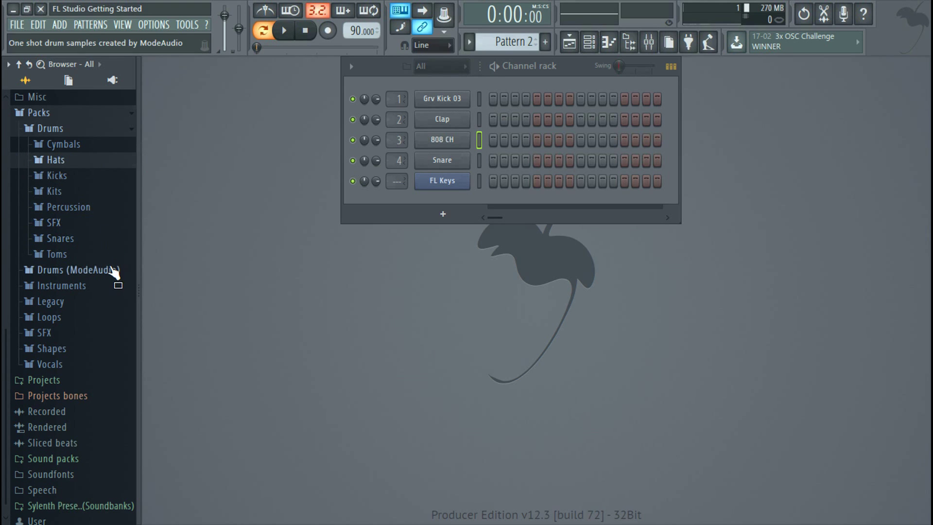
{"action": "left_click", "coordinate": [62, 130]}
{"action": "left_click", "coordinate": [79, 266]}
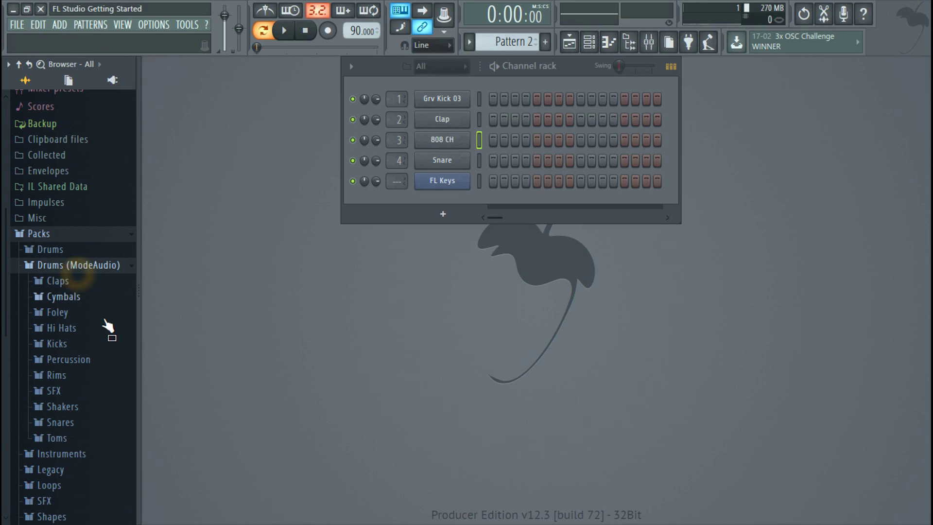
{"action": "left_click", "coordinate": [78, 283]}
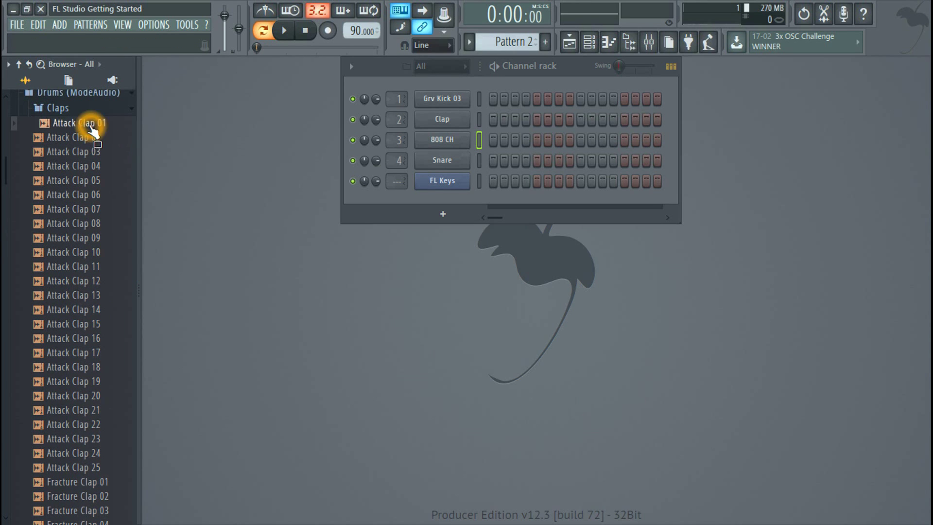
- Audition clap samples from Attack Clap 02 to Attack Clap 06 in the Claps folder
{"action": "left_click", "coordinate": [98, 138]}
{"action": "left_click", "coordinate": [101, 153]}
{"action": "left_click", "coordinate": [105, 167]}
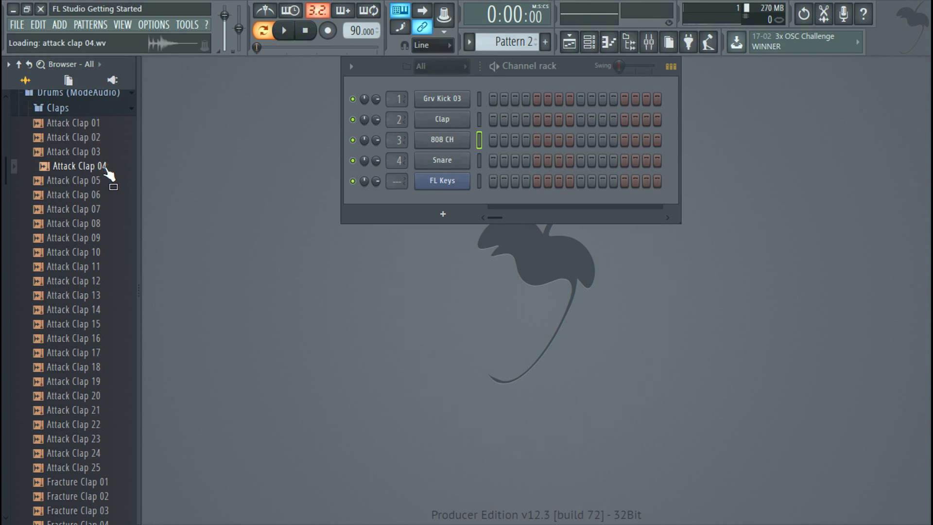
{"action": "left_click", "coordinate": [104, 169]}
{"action": "left_click", "coordinate": [103, 170]}
{"action": "left_click", "coordinate": [102, 170]}
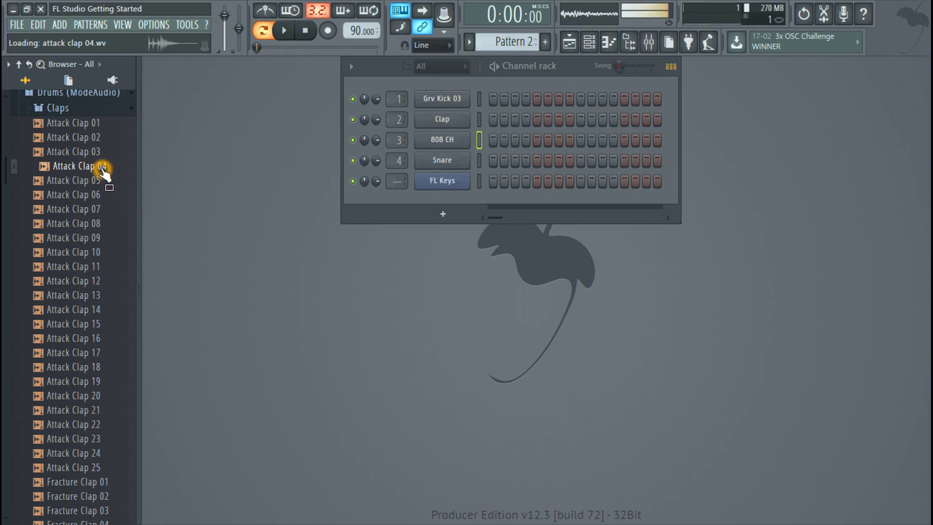
{"action": "left_click", "coordinate": [106, 199]}
{"action": "left_click", "coordinate": [107, 200]}
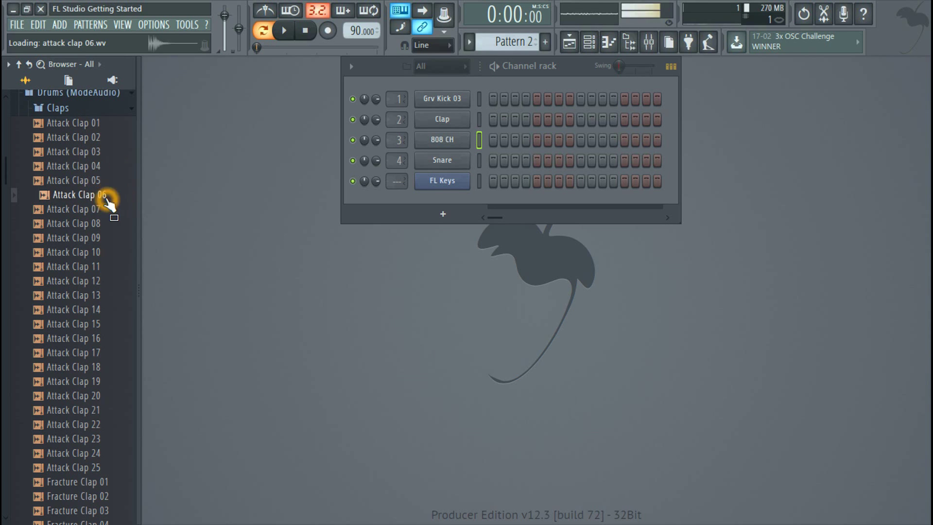
{"action": "left_click", "coordinate": [108, 199]}
{"action": "left_click", "coordinate": [108, 199]}
- Replace the Clap channel's sample with Attack Clap 01 and collapse the Claps folder
{"action": "left_click", "coordinate": [99, 127]}
{"action": "left_click_drag", "start_coordinate": [101, 130], "coordinate": [439, 119]}
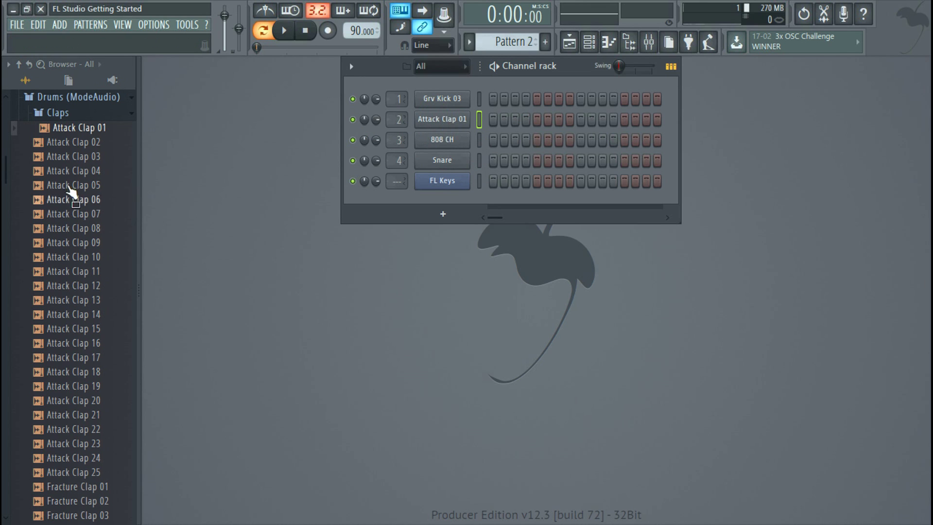
{"action": "left_click", "coordinate": [45, 113]}
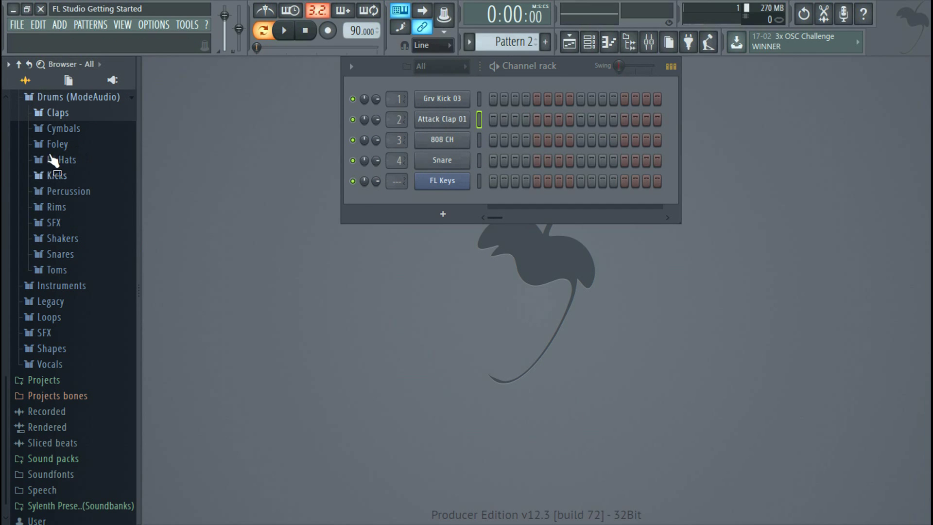
- Switch from the Drums (ModeAudio) pack to the Drums pack and open its Snares folder
{"action": "scroll", "coordinate": [46, 213], "scroll_direction": "up", "scroll_amount": 6}
{"action": "scroll", "coordinate": [68, 228], "scroll_direction": "down", "scroll_amount": 4}
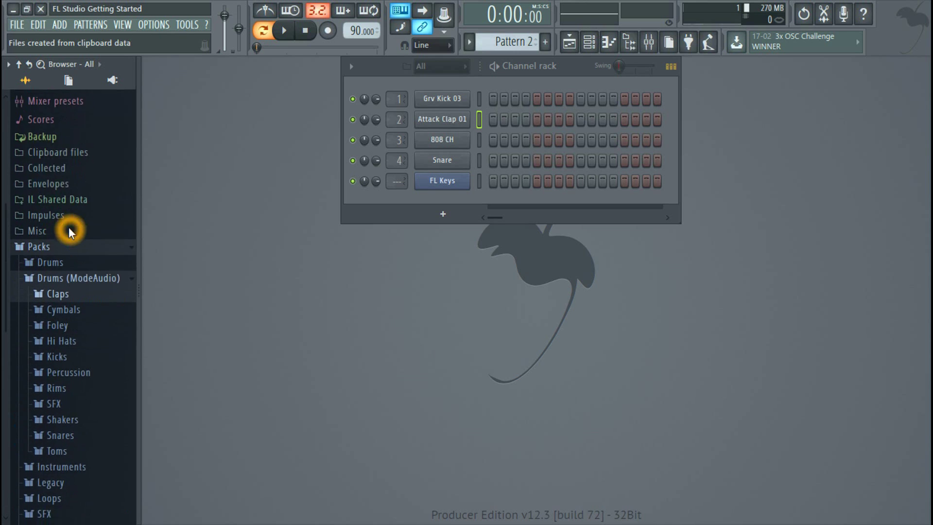
{"action": "left_click_drag", "start_coordinate": [69, 228], "coordinate": [69, 290]}
{"action": "left_click", "coordinate": [79, 183]}
{"action": "left_click", "coordinate": [70, 249]}
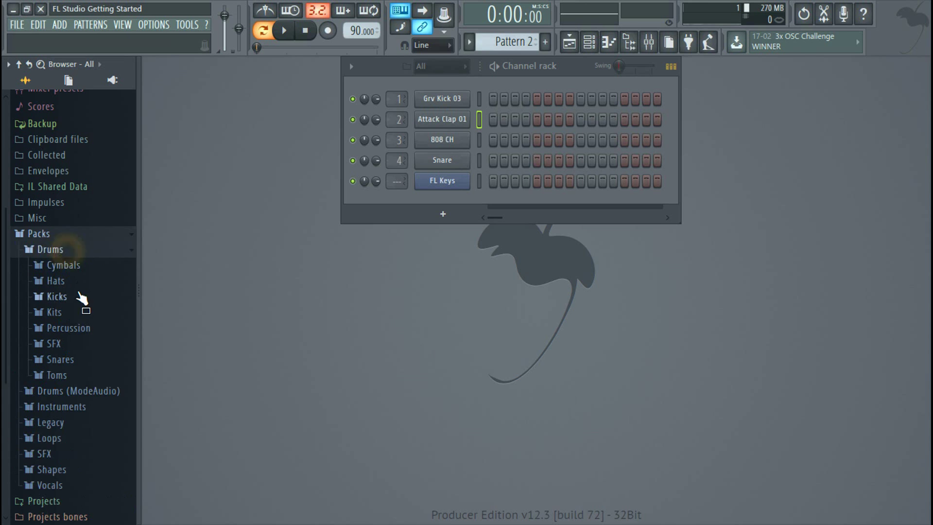
{"action": "scroll", "coordinate": [80, 297], "scroll_direction": "down", "scroll_amount": 3}
{"action": "left_click", "coordinate": [78, 276]}
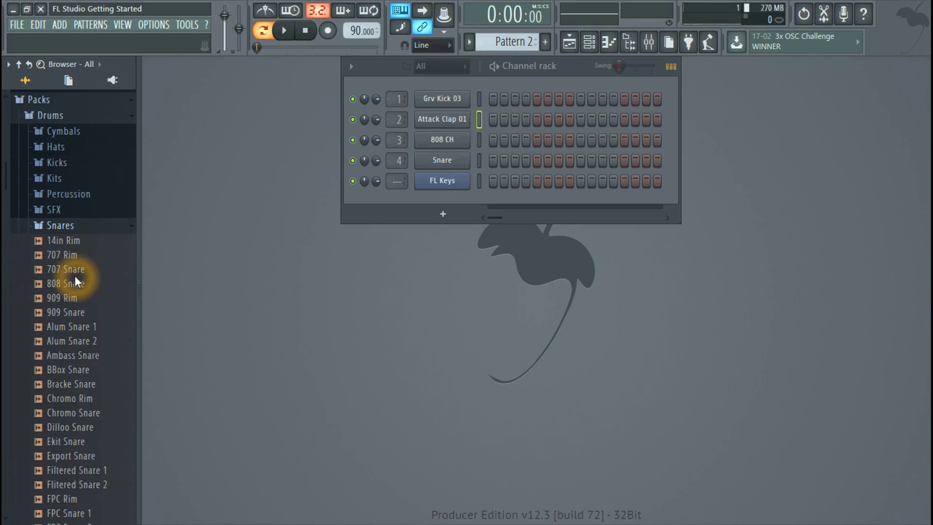
- Replace the Snare channel's sample with 808 Snare, and audition other snares such as Ambass Snare before collapsing the folder
{"action": "left_click_drag", "start_coordinate": [74, 276], "coordinate": [443, 160]}
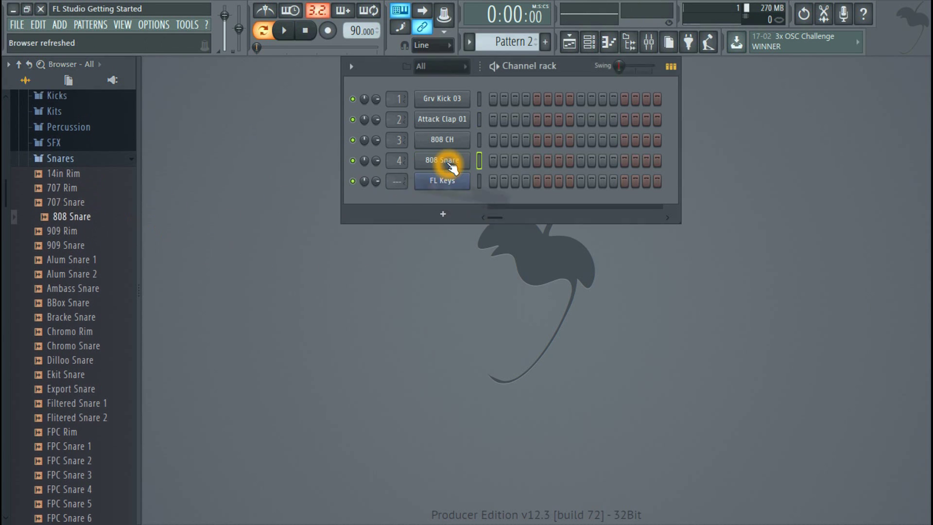
{"action": "left_click_drag", "start_coordinate": [94, 245], "coordinate": [104, 293]}
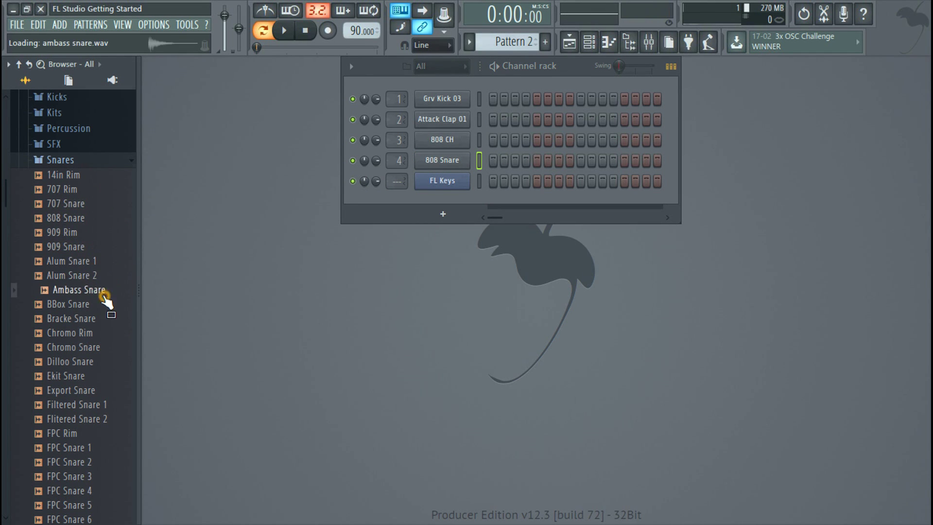
{"action": "left_click", "coordinate": [108, 161]}
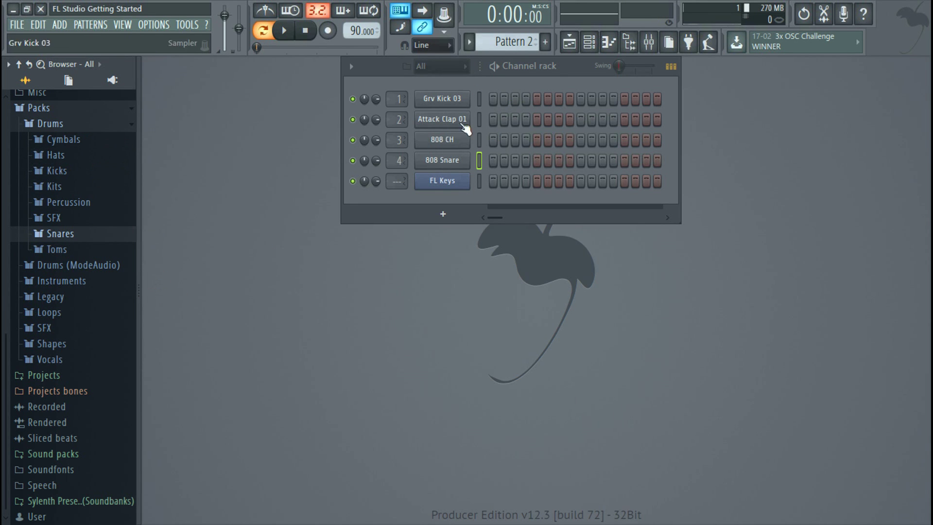
- Move the channel rack closer to the browser and add 808 Clav from the Percussion folder as a new channel below 808 Snare
{"action": "left_click_drag", "start_coordinate": [571, 66], "coordinate": [477, 68]}
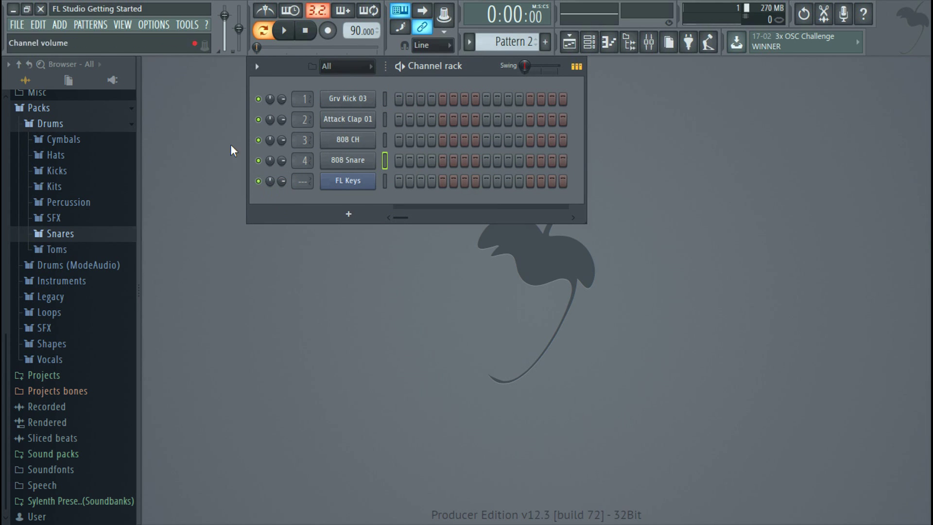
{"action": "left_click", "coordinate": [76, 201]}
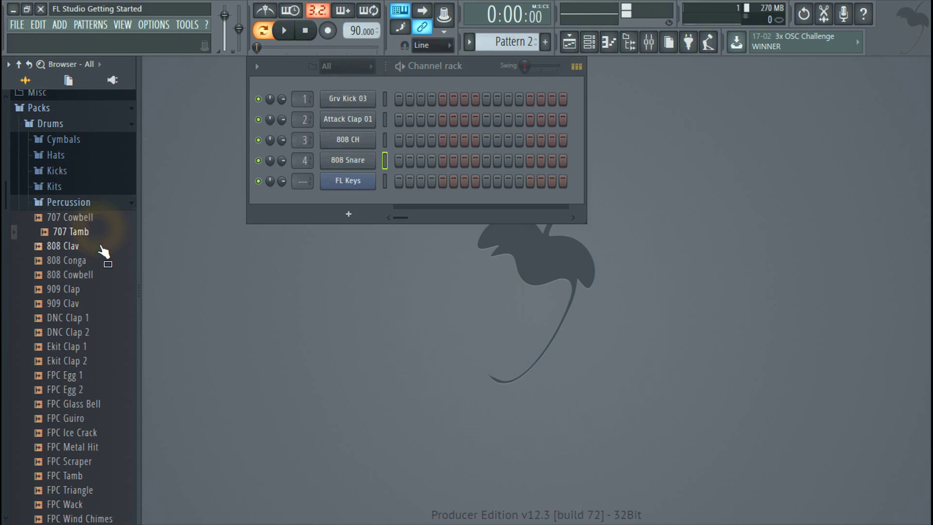
{"action": "left_click", "coordinate": [102, 248]}
{"action": "left_click", "coordinate": [91, 248]}
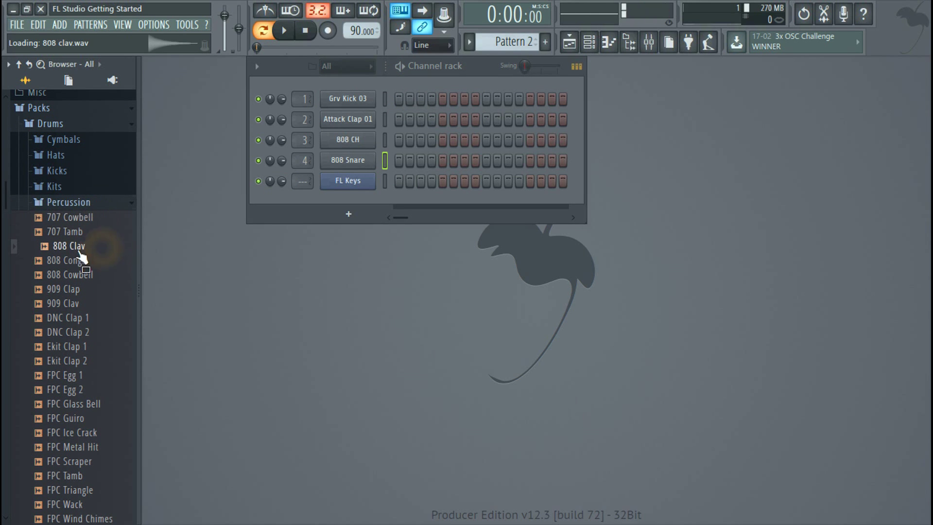
{"action": "left_click_drag", "start_coordinate": [66, 253], "coordinate": [304, 169]}
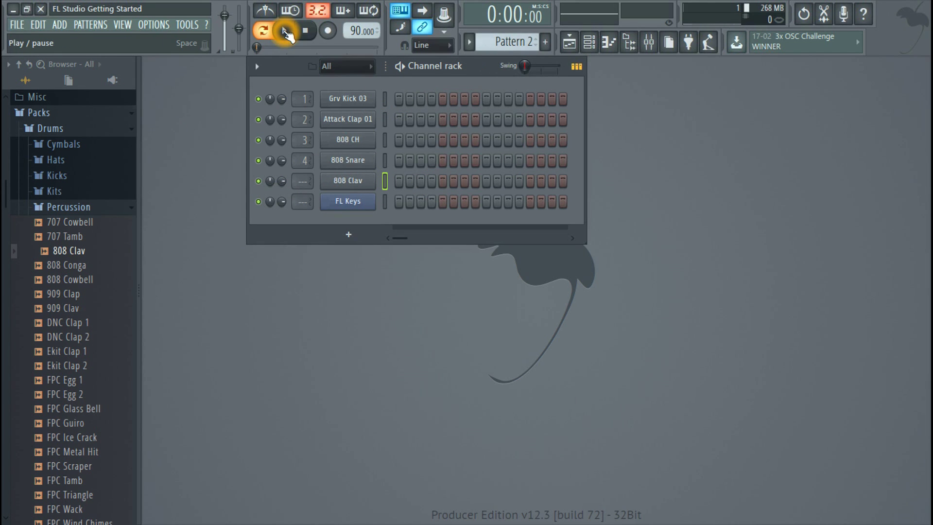
- Enable steps 1, 9 and 11 for Grv Kick 03 and steps 5 and 13 for Attack Clap 01 during playback
{"action": "left_click", "coordinate": [398, 98]}
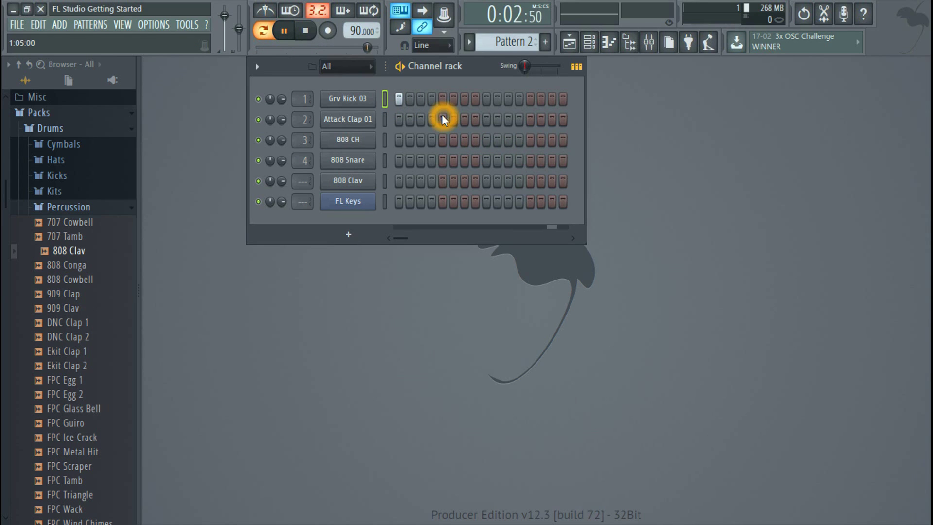
{"action": "left_click", "coordinate": [441, 140]}
{"action": "left_click", "coordinate": [441, 140]}
{"action": "left_click", "coordinate": [442, 119]}
{"action": "left_click", "coordinate": [485, 99]}
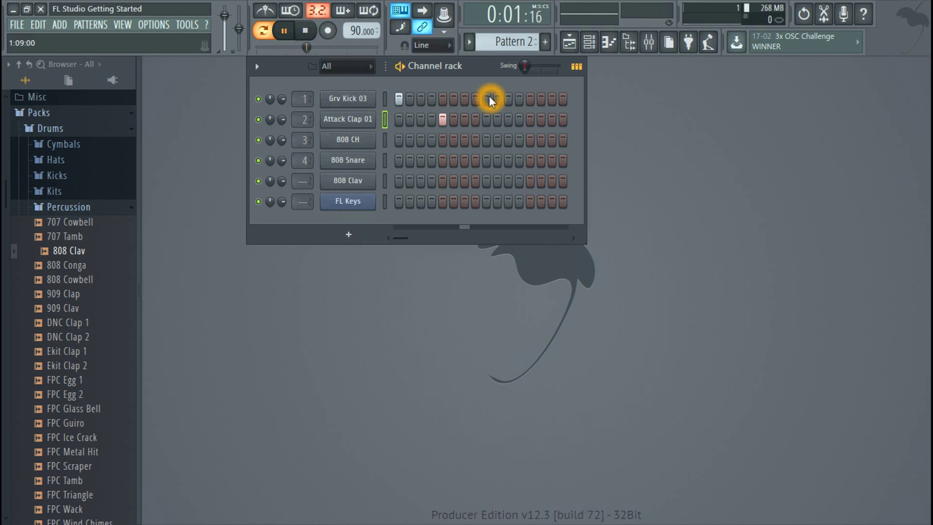
{"action": "left_click", "coordinate": [510, 99]}
{"action": "left_click", "coordinate": [530, 119]}
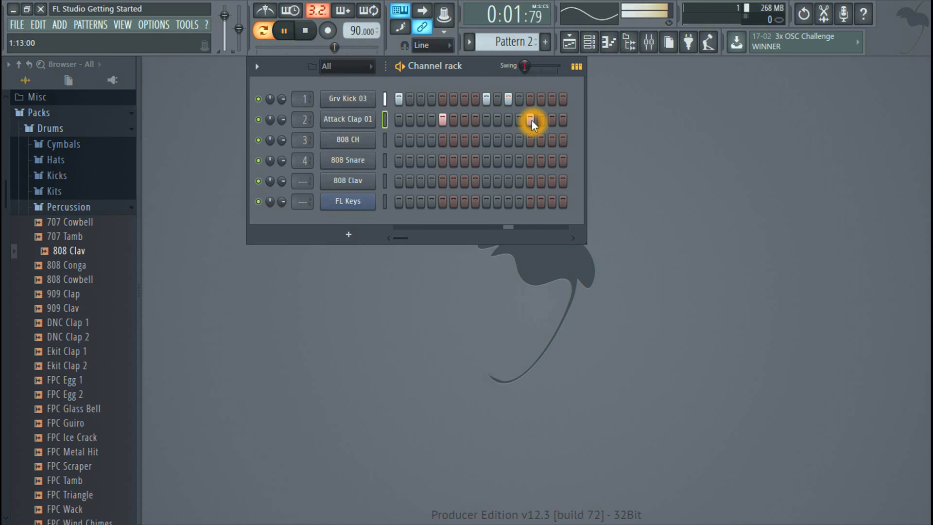
- Fill every 2 steps of the 808 CH channel and stop playback
{"action": "left_click", "coordinate": [362, 142]}
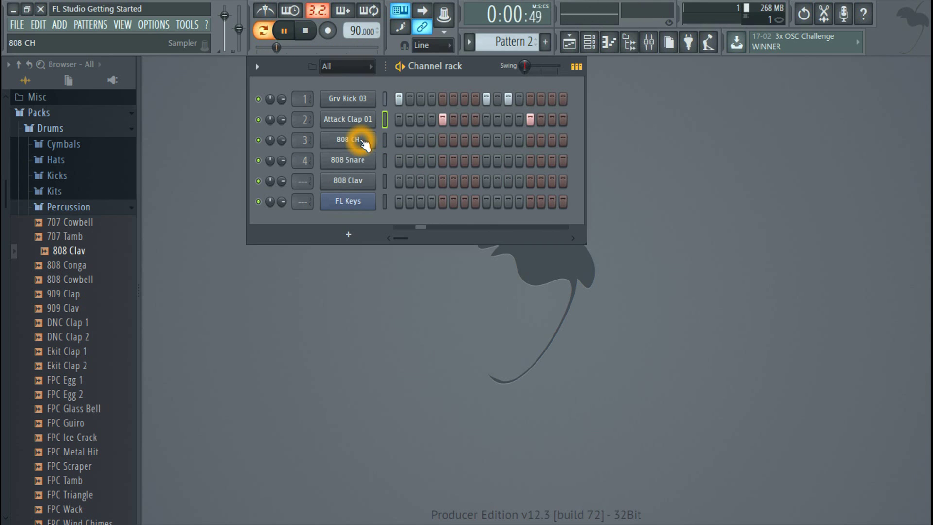
{"action": "right_click", "coordinate": [361, 141]}
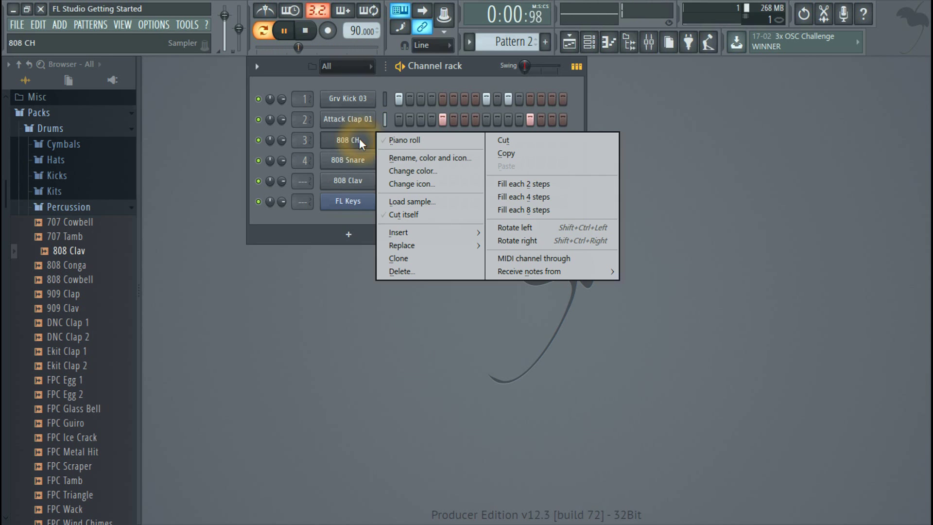
{"action": "left_click", "coordinate": [543, 185]}
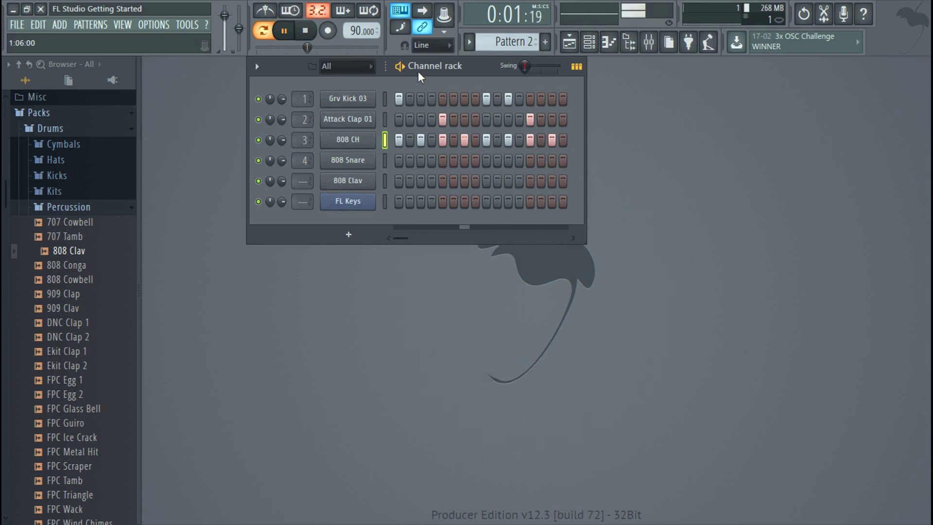
{"action": "left_click", "coordinate": [306, 32]}
- Open the Attack Clap 01 channel settings, move the window clear, and audition the clap
{"action": "left_click", "coordinate": [348, 121]}
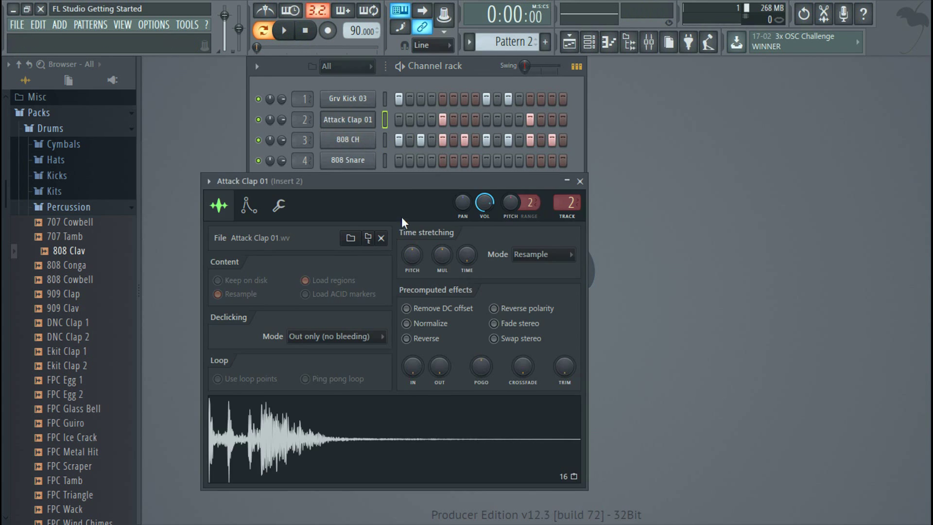
{"action": "left_click_drag", "start_coordinate": [391, 181], "coordinate": [435, 118]}
{"action": "left_click", "coordinate": [420, 387]}
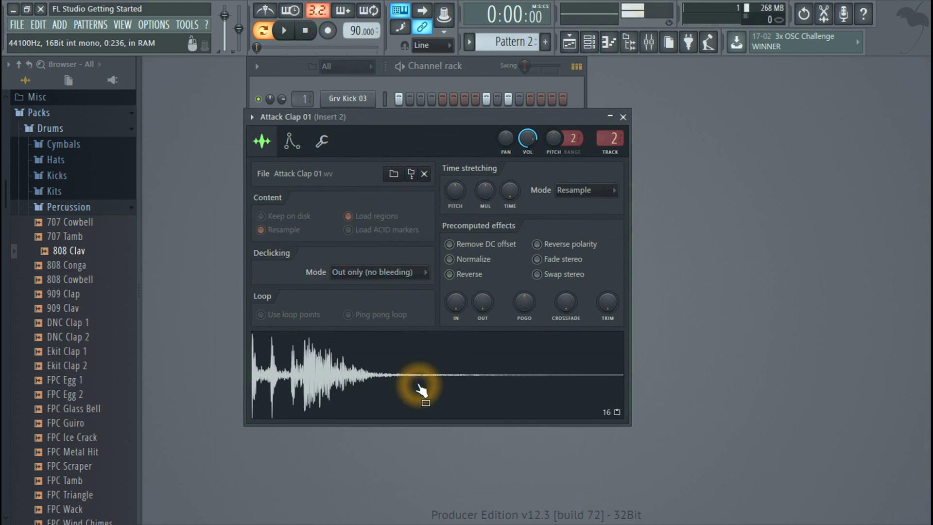
{"action": "left_click", "coordinate": [420, 387]}
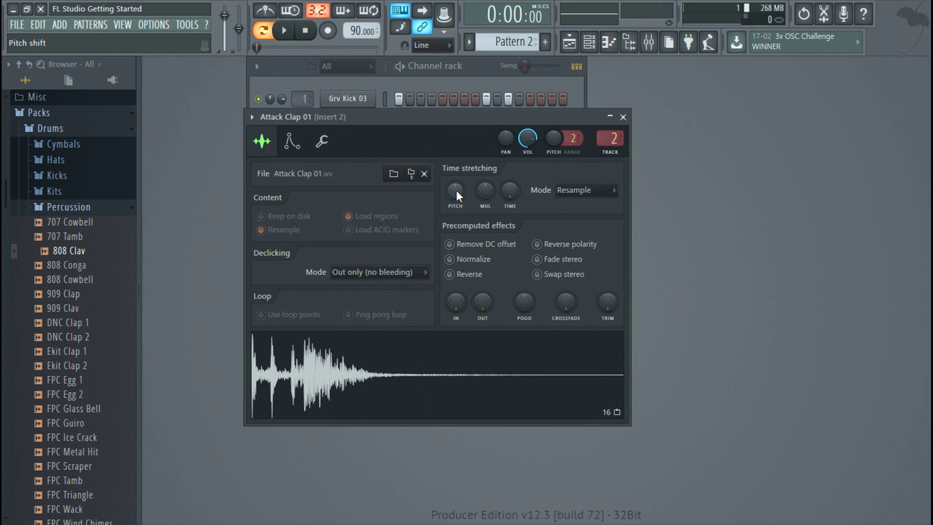
- Raise Attack Clap 01's time-stretching pitch to +400 cents, auditioning it, and play back the drum pattern
{"action": "left_click_drag", "start_coordinate": [456, 191], "coordinate": [456, 175]}
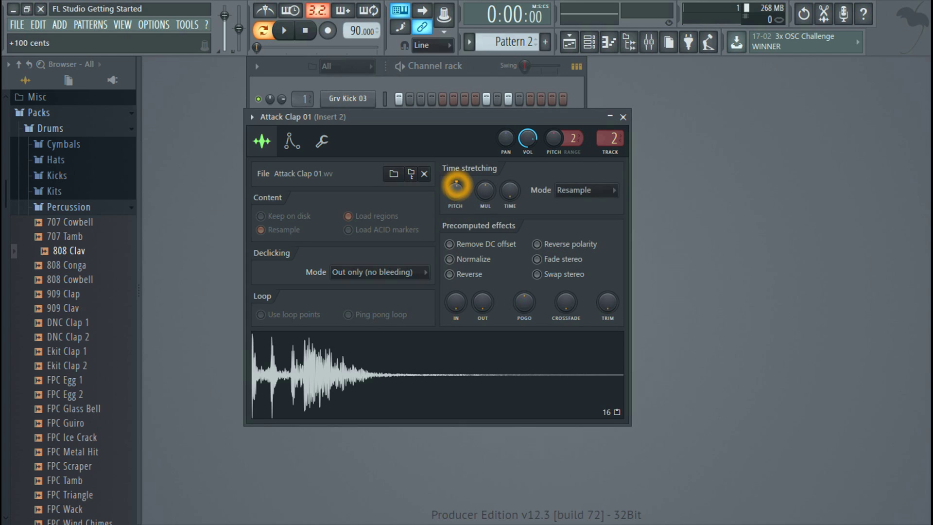
{"action": "left_click", "coordinate": [417, 374]}
{"action": "left_click", "coordinate": [423, 381]}
{"action": "left_click_drag", "start_coordinate": [460, 191], "coordinate": [457, 150]}
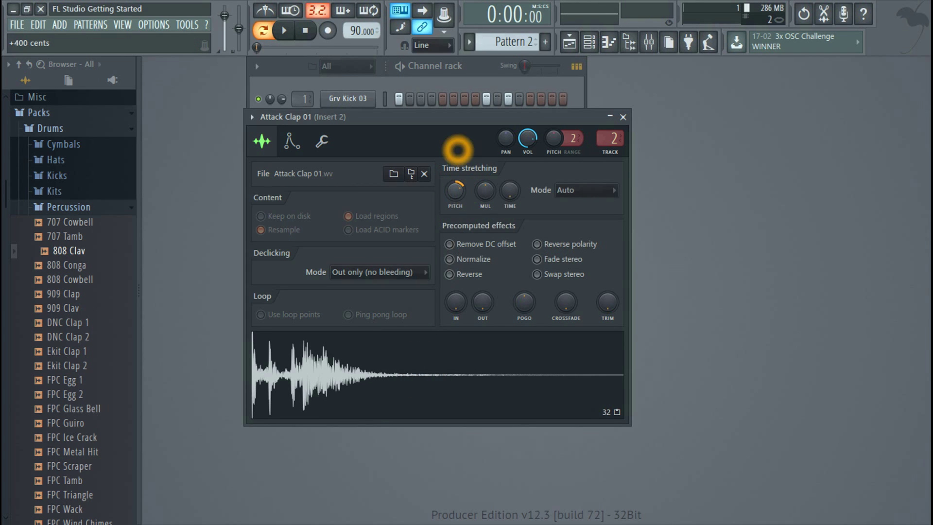
{"action": "left_click", "coordinate": [412, 370]}
{"action": "left_click", "coordinate": [411, 372]}
{"action": "left_click", "coordinate": [411, 370]}
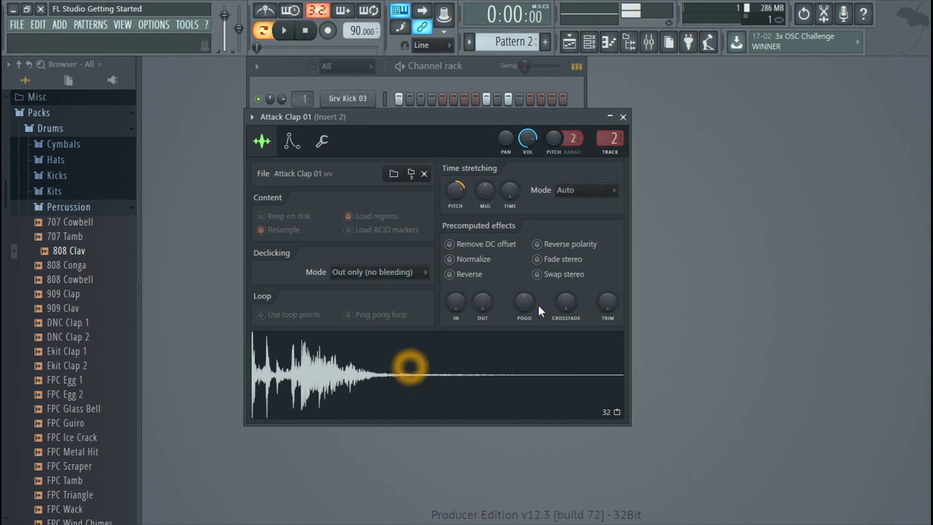
{"action": "left_click", "coordinate": [610, 119]}
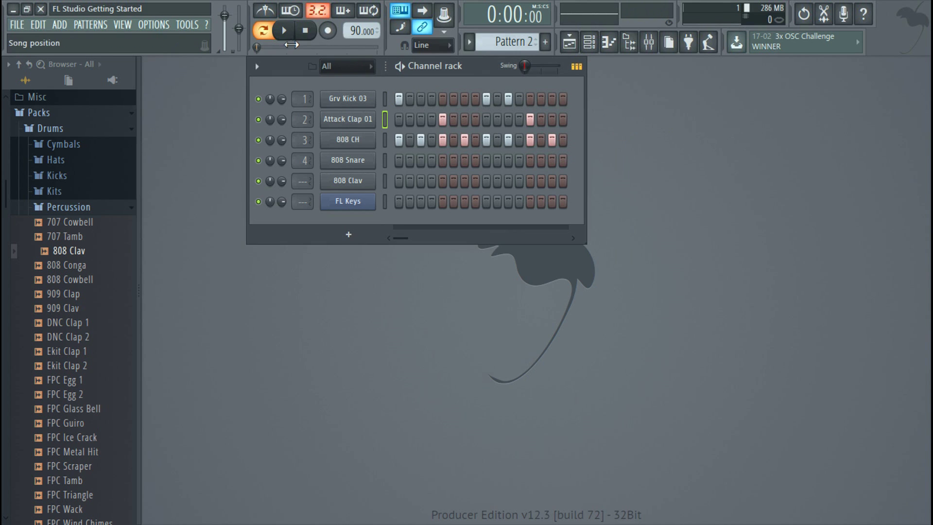
{"action": "left_click", "coordinate": [285, 31]}
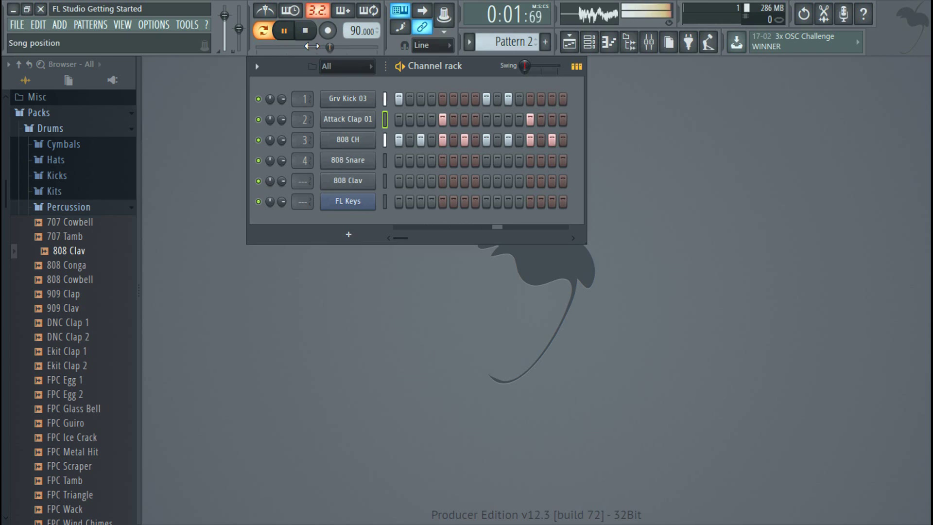
{"action": "left_click", "coordinate": [306, 31]}
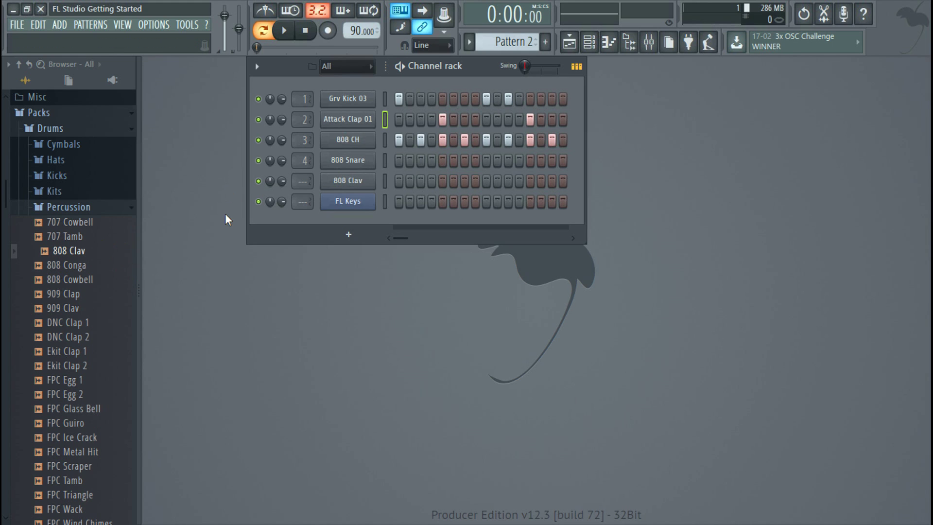
- Add 14in Rim from the Snares folder as a new channel below Attack Clap 01, with steps 5 and 13 enabled
{"action": "left_click", "coordinate": [107, 209]}
{"action": "left_click", "coordinate": [108, 241]}
{"action": "left_click", "coordinate": [111, 249]}
{"action": "left_click", "coordinate": [100, 262]}
{"action": "left_click", "coordinate": [98, 253]}
{"action": "left_click", "coordinate": [90, 250]}
{"action": "left_click_drag", "start_coordinate": [81, 253], "coordinate": [284, 126]}
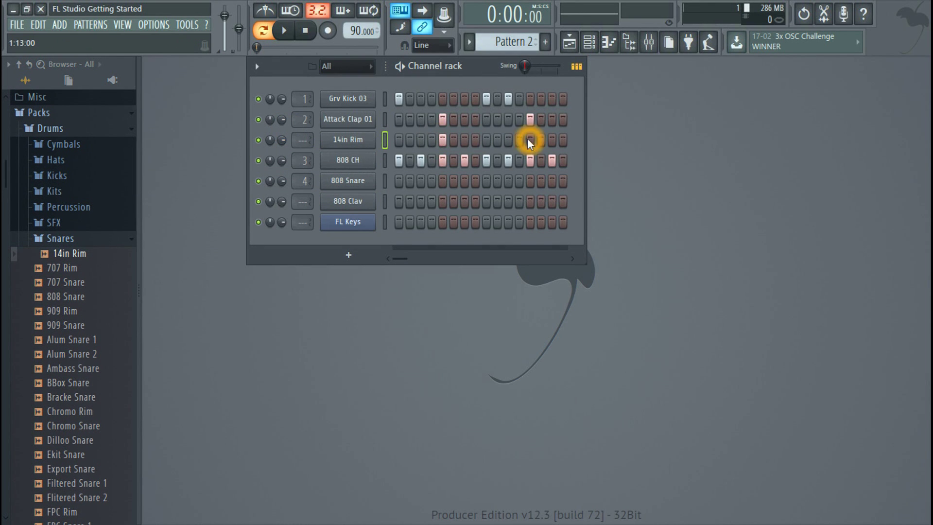
- Play back the pattern while widening the channel rack to 32 steps per channel, then stop playback
{"action": "left_click", "coordinate": [284, 30]}
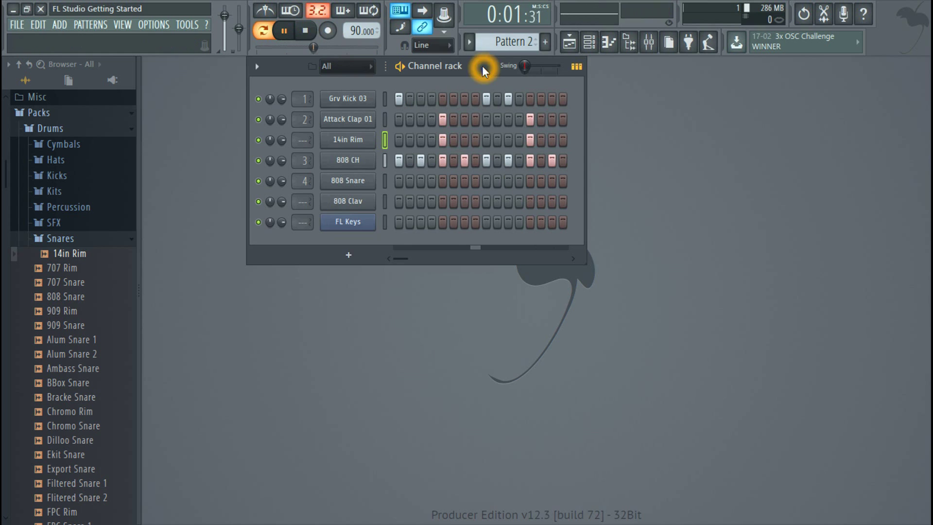
{"action": "left_click_drag", "start_coordinate": [470, 65], "coordinate": [405, 65]}
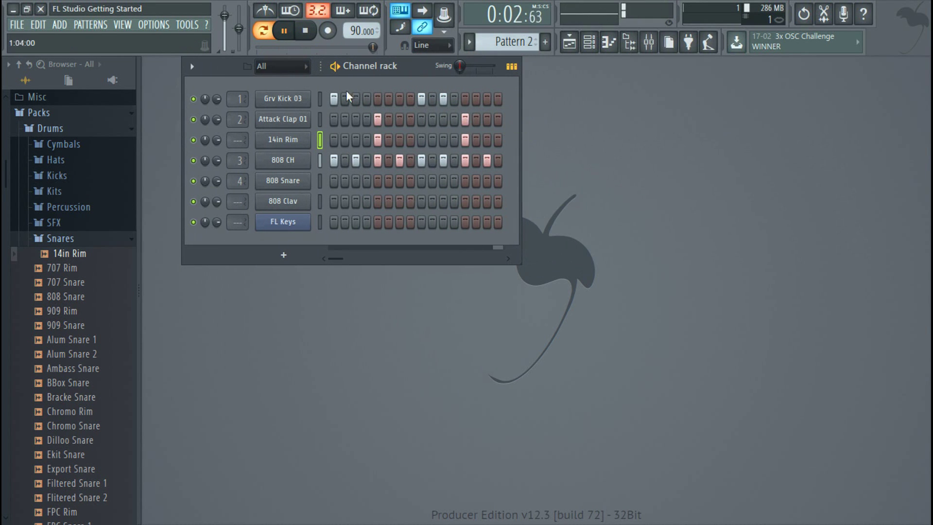
{"action": "left_click_drag", "start_coordinate": [519, 119], "coordinate": [677, 142]}
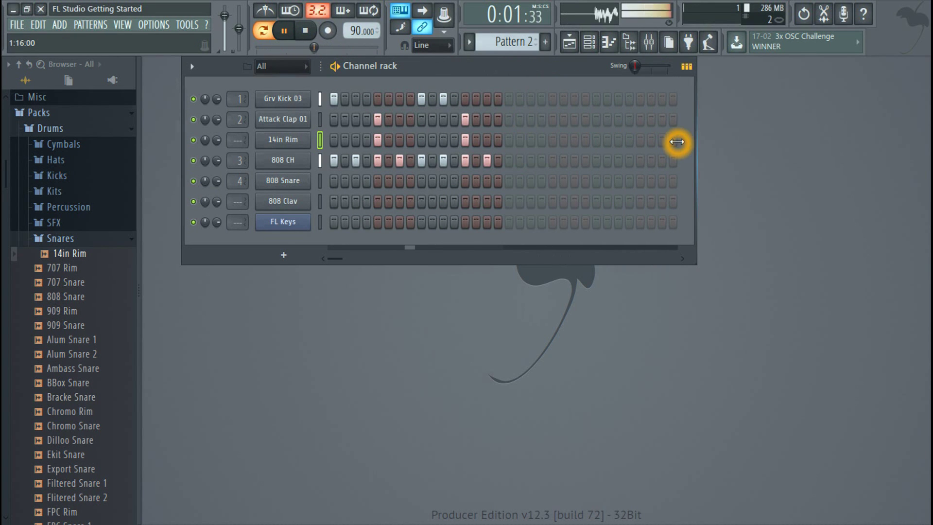
{"action": "left_click", "coordinate": [306, 31]}
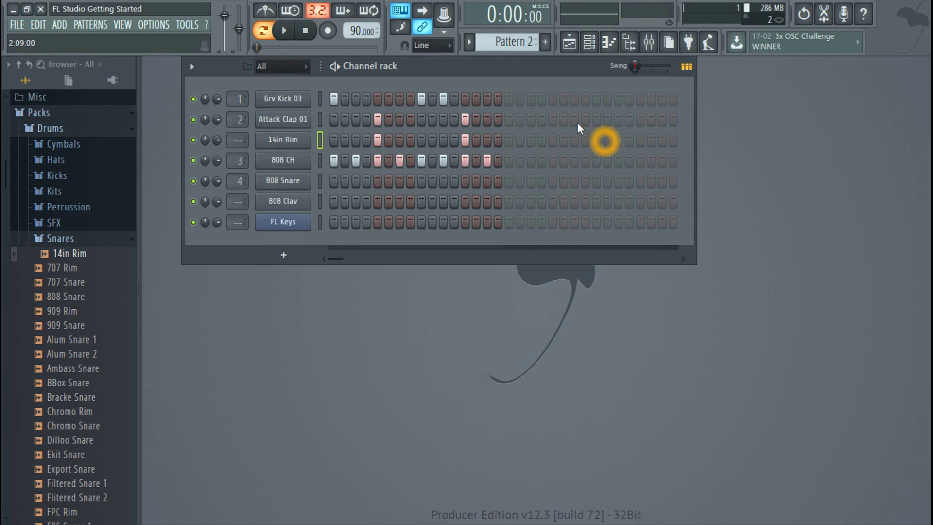
- Enable steps 17, 25 and 27 for Grv Kick 03, and steps 21 and 29 for both Attack Clap 01 and 14in Rim
{"action": "left_click", "coordinate": [509, 98]}
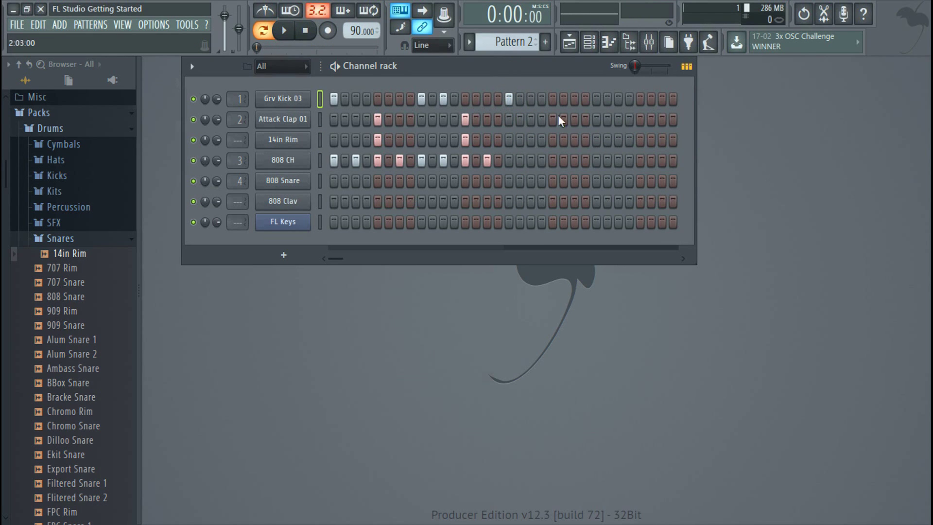
{"action": "left_click", "coordinate": [597, 102]}
{"action": "left_click", "coordinate": [552, 119]}
{"action": "left_click", "coordinate": [553, 139]}
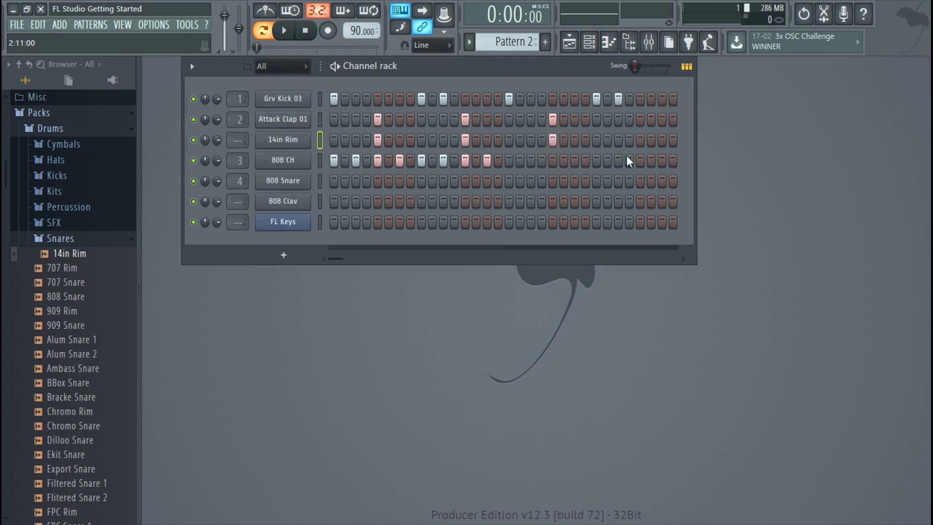
{"action": "left_click", "coordinate": [640, 119]}
{"action": "left_click", "coordinate": [639, 140]}
- Fill each 2 steps of the 808 CH channel, play back the extended pattern, and stop playback
{"action": "right_click", "coordinate": [283, 160]}
{"action": "left_click", "coordinate": [461, 205]}
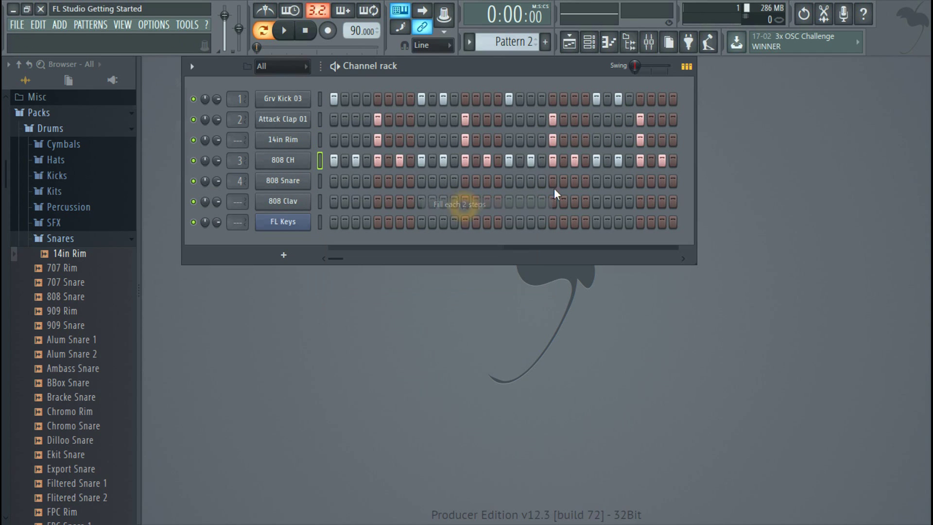
{"action": "left_click", "coordinate": [284, 30]}
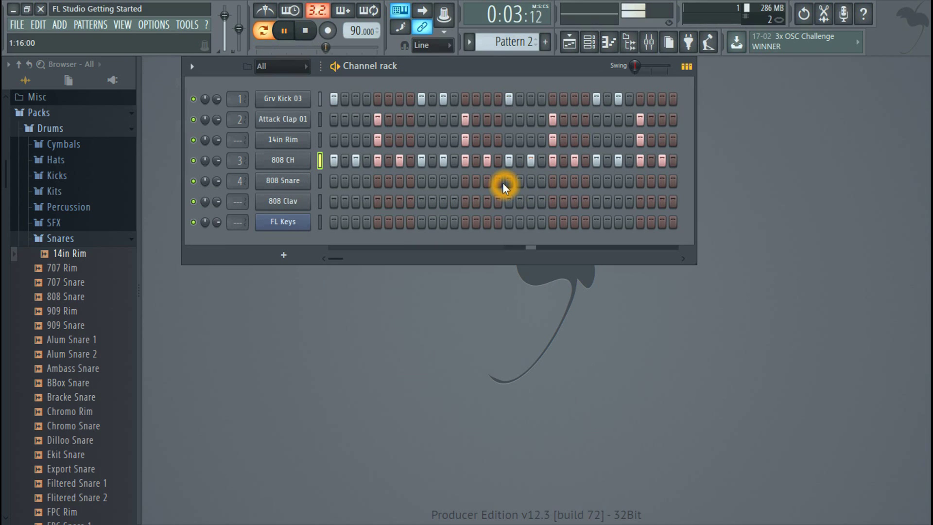
{"action": "left_click", "coordinate": [305, 31]}
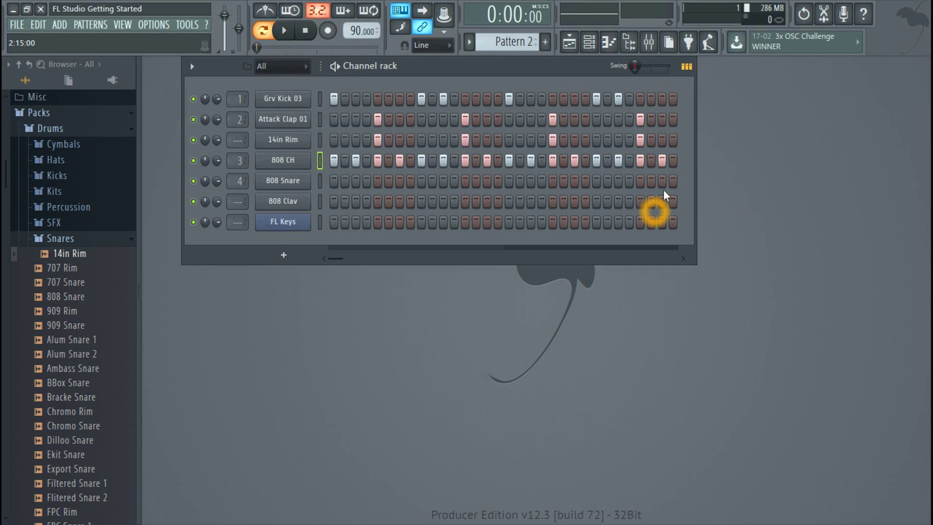
- Enable steps 30 and 32 on the 808 Snare channel and start playing back the pattern
{"action": "left_click", "coordinate": [652, 181]}
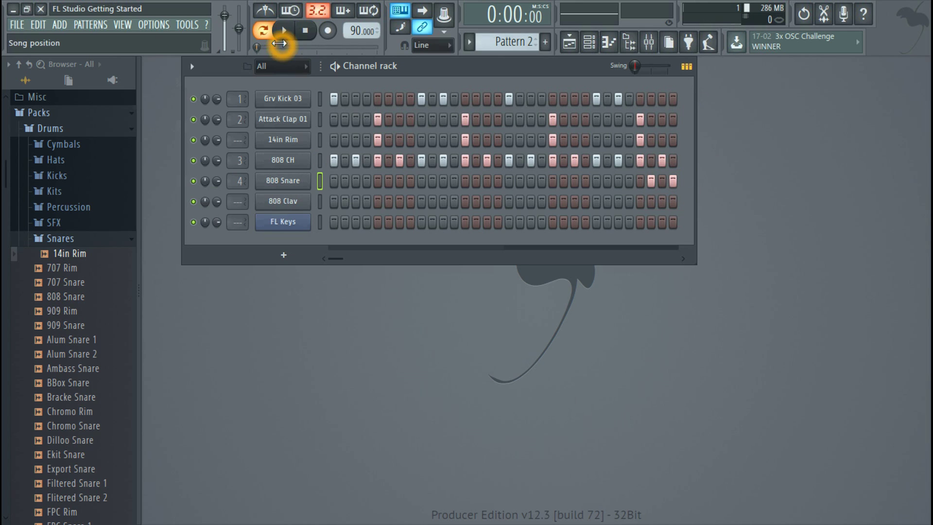
{"action": "left_click", "coordinate": [285, 31]}
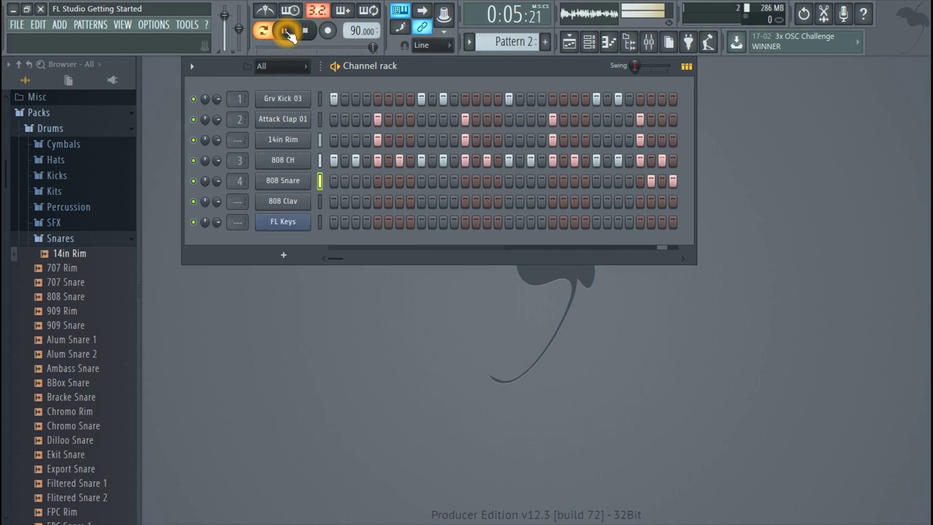
- Try alternative ending hits by toggling 808 Snare steps 30 to 32 and 14in Rim step 31 during playback, then stop playback
{"action": "left_click", "coordinate": [651, 181]}
{"action": "left_click", "coordinate": [660, 182]}
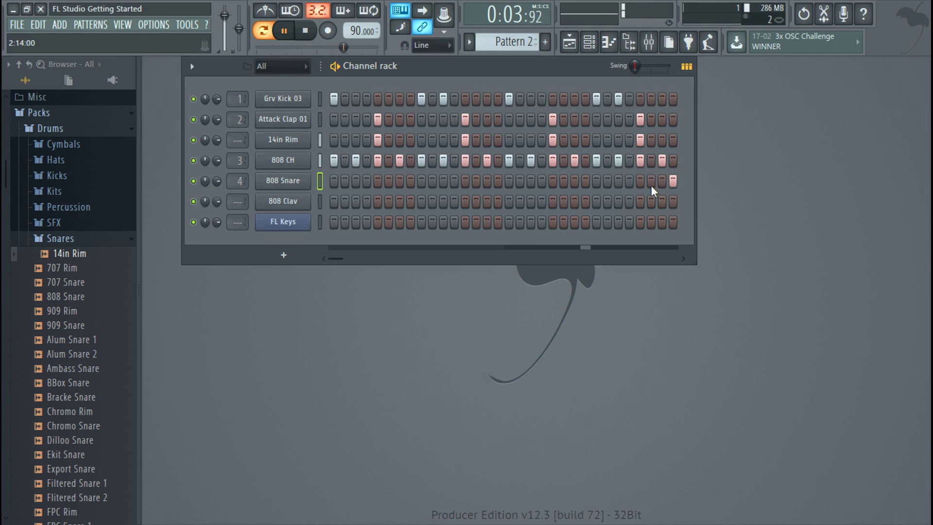
{"action": "left_click", "coordinate": [672, 184]}
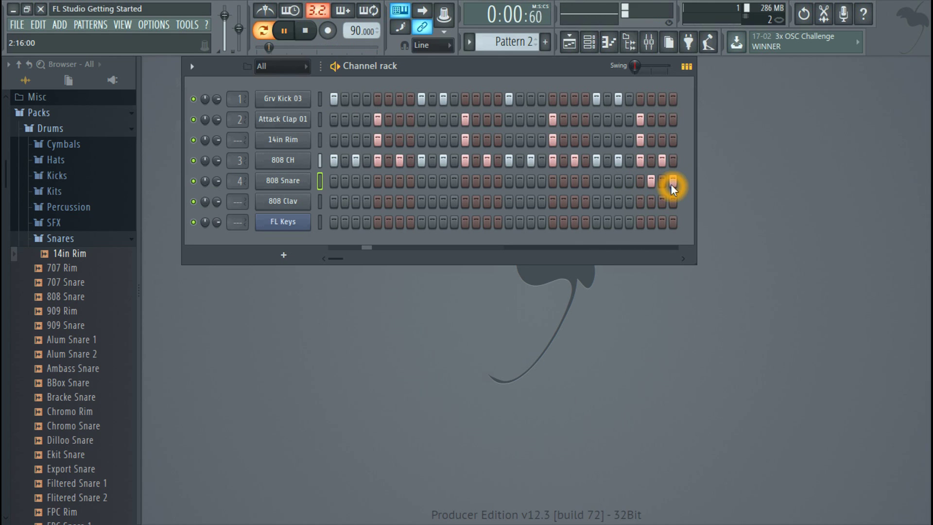
{"action": "left_click", "coordinate": [662, 182]}
{"action": "left_click", "coordinate": [661, 201]}
{"action": "left_click", "coordinate": [661, 182]}
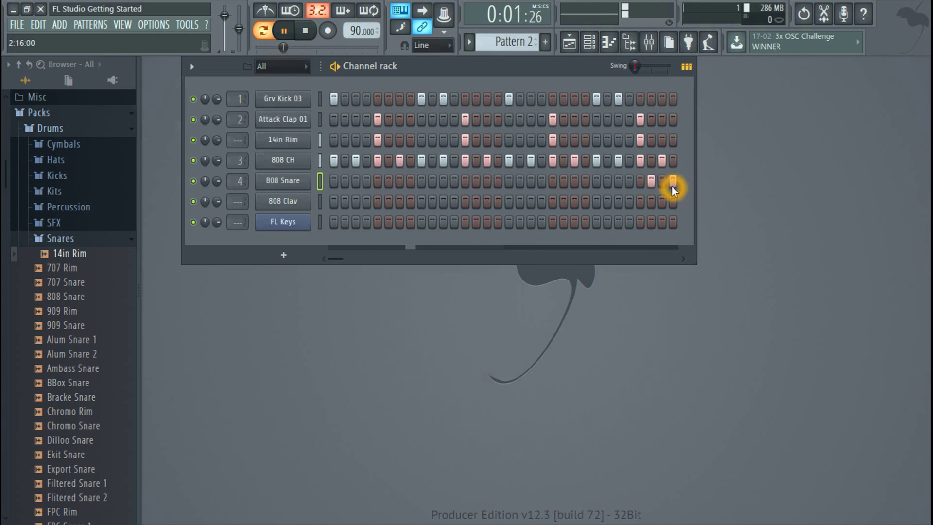
{"action": "left_click", "coordinate": [663, 139]}
{"action": "left_click", "coordinate": [663, 140]}
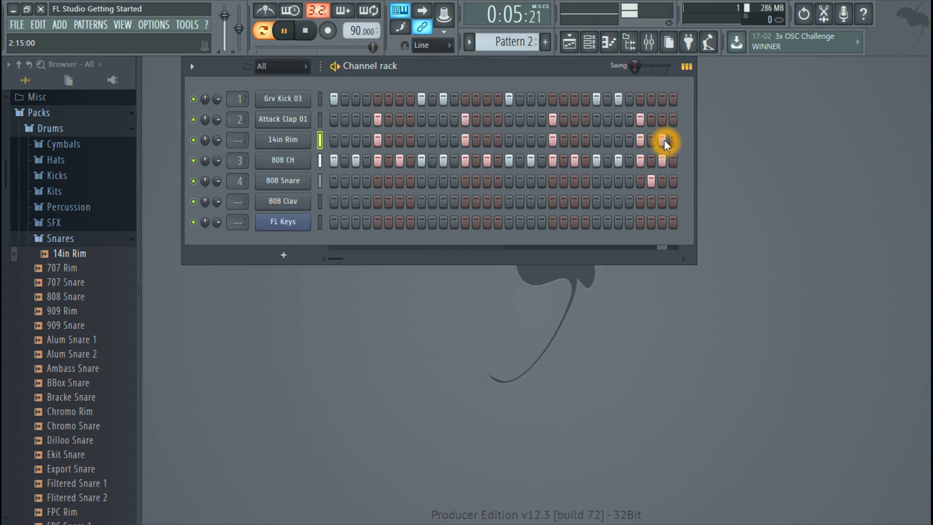
{"action": "left_click", "coordinate": [671, 182]}
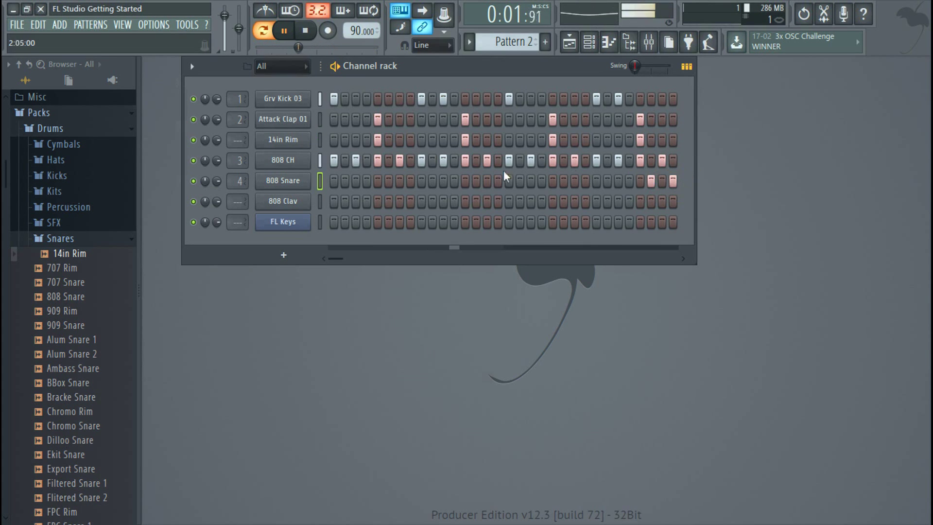
{"action": "left_click", "coordinate": [306, 31]}
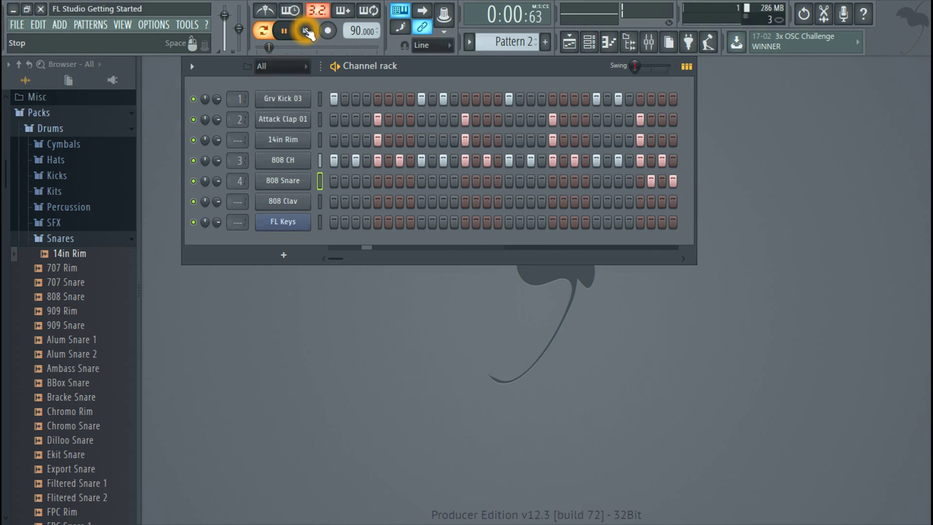
{"action": "left_click", "coordinate": [306, 31]}
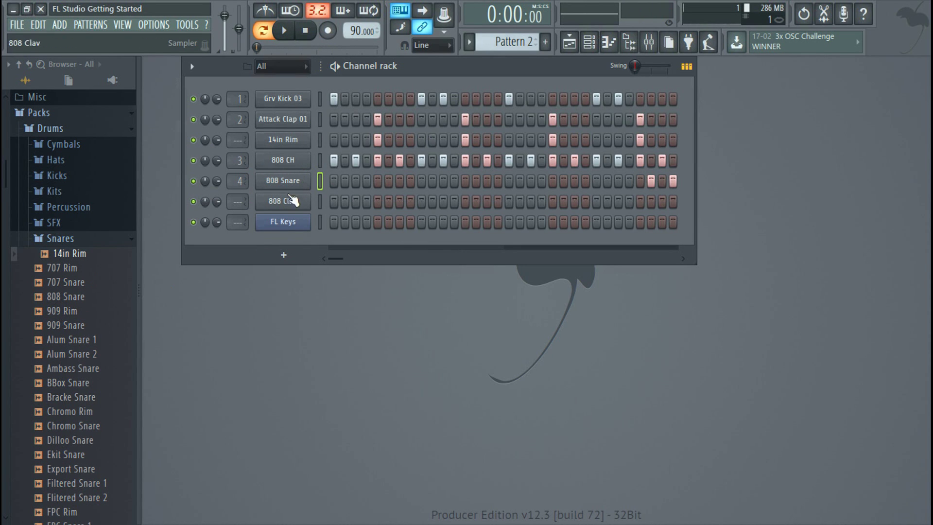
- Play back the pattern to hear the 808 Snare hits at its end, then stop playback
{"action": "left_click", "coordinate": [322, 128]}
{"action": "left_click", "coordinate": [284, 30]}
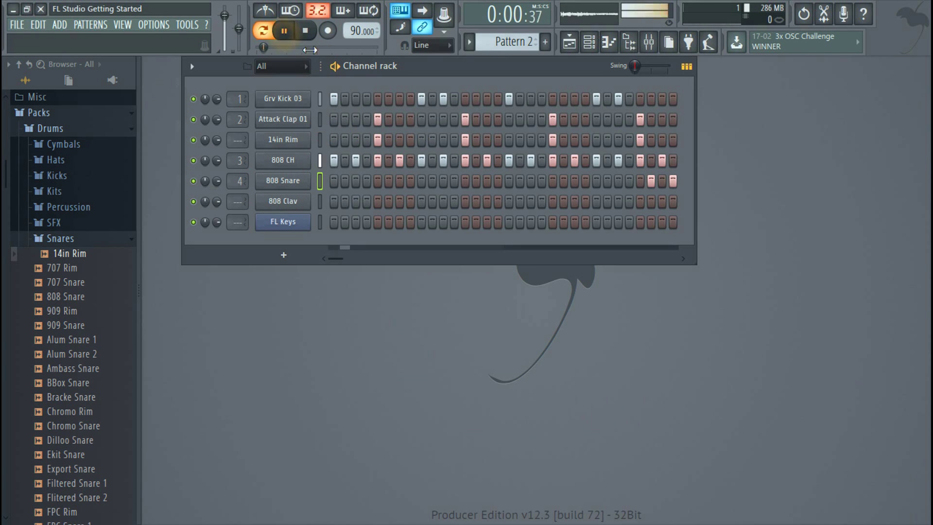
{"action": "left_click", "coordinate": [651, 196]}
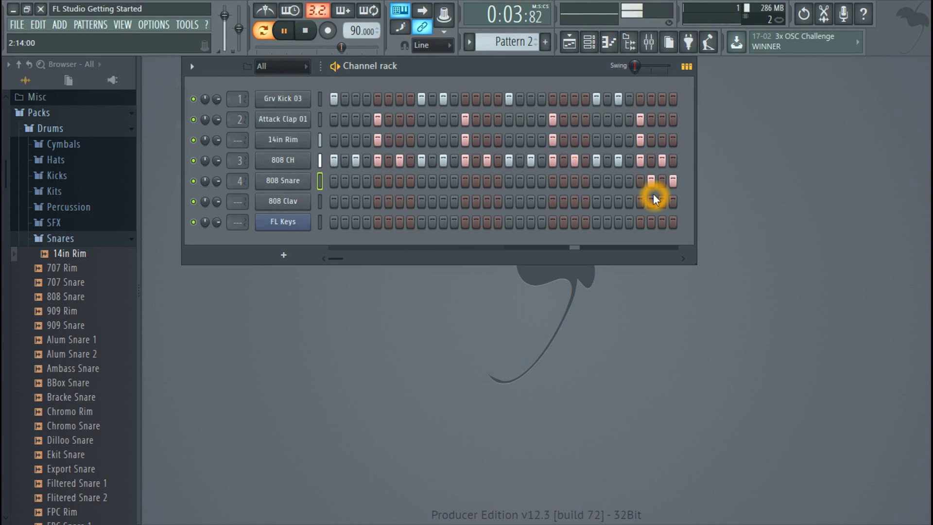
{"action": "left_click", "coordinate": [305, 31]}
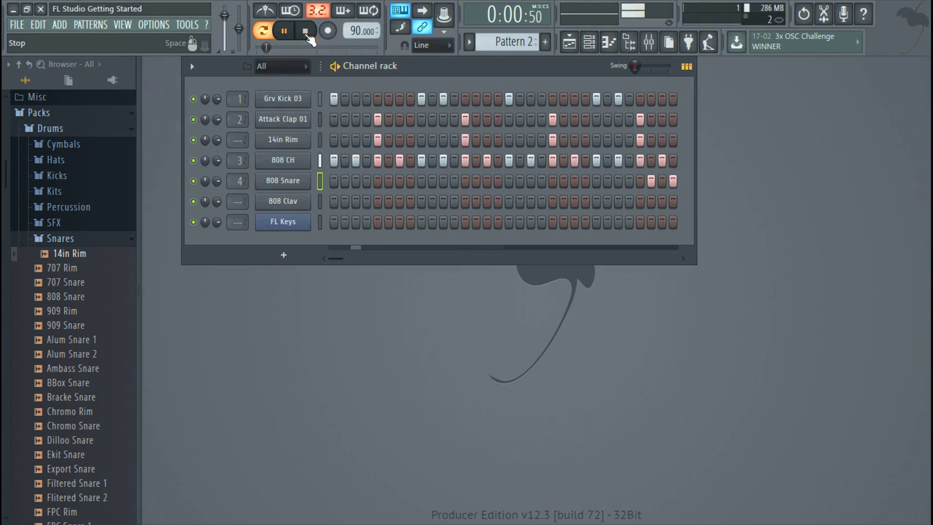
- Audition the Snares folder samples from 14in Rim through 909 Snare to compare rim and snare sounds
{"action": "left_click", "coordinate": [91, 271]}
{"action": "left_click", "coordinate": [93, 283]}
{"action": "left_click", "coordinate": [84, 256]}
{"action": "left_click", "coordinate": [84, 269]}
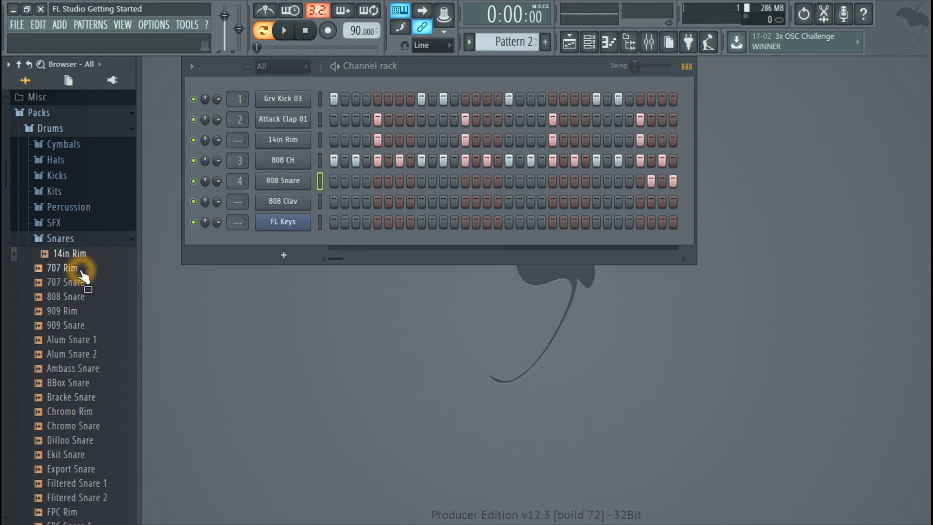
{"action": "left_click", "coordinate": [86, 297]}
{"action": "left_click", "coordinate": [85, 311]}
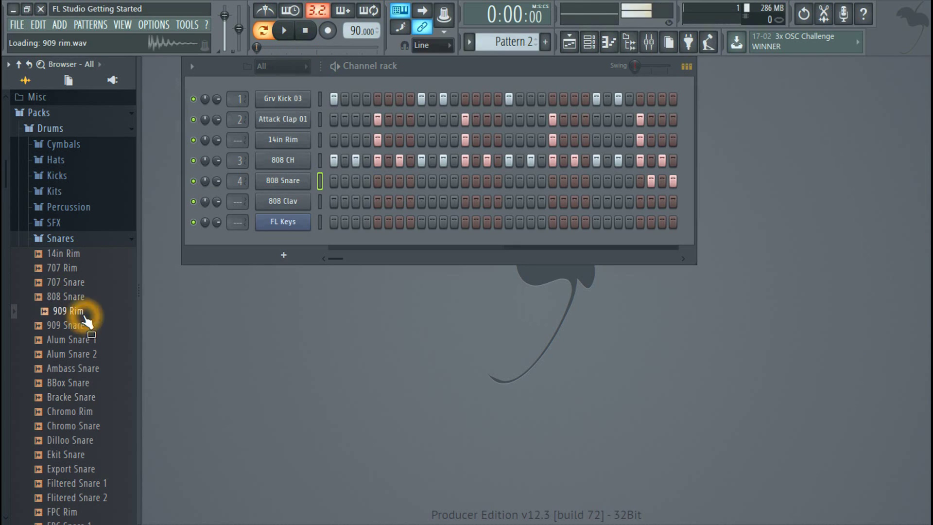
{"action": "left_click", "coordinate": [86, 326]}
{"action": "left_click", "coordinate": [73, 284]}
{"action": "left_click", "coordinate": [68, 269]}
- Replace the 808 Snare channel's sample with 707 Rim from the Snares folder, then play back the pattern and stop
{"action": "left_click_drag", "start_coordinate": [64, 267], "coordinate": [285, 187]}
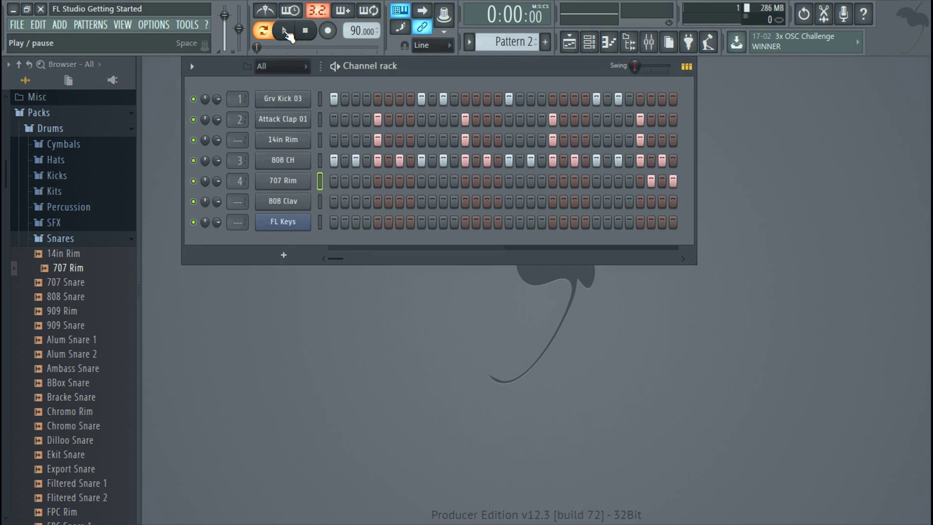
{"action": "left_click", "coordinate": [284, 30]}
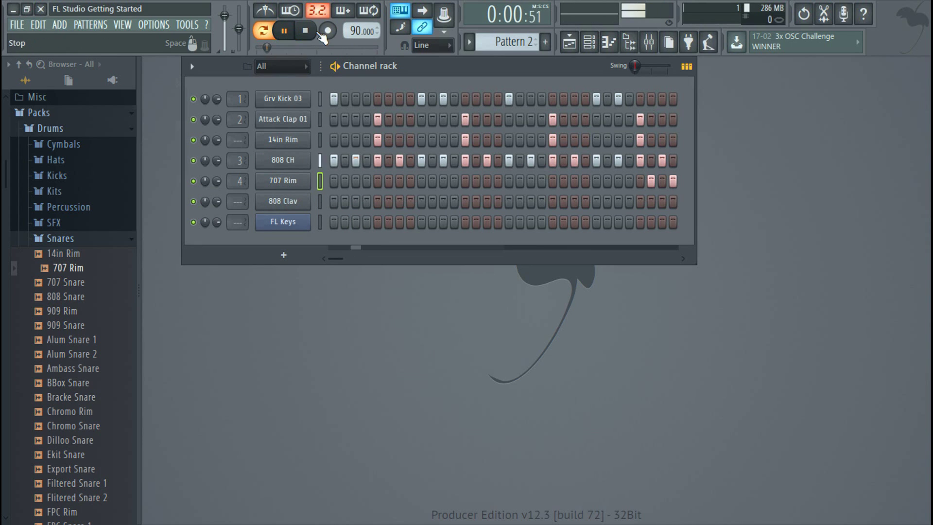
{"action": "left_click", "coordinate": [305, 30]}
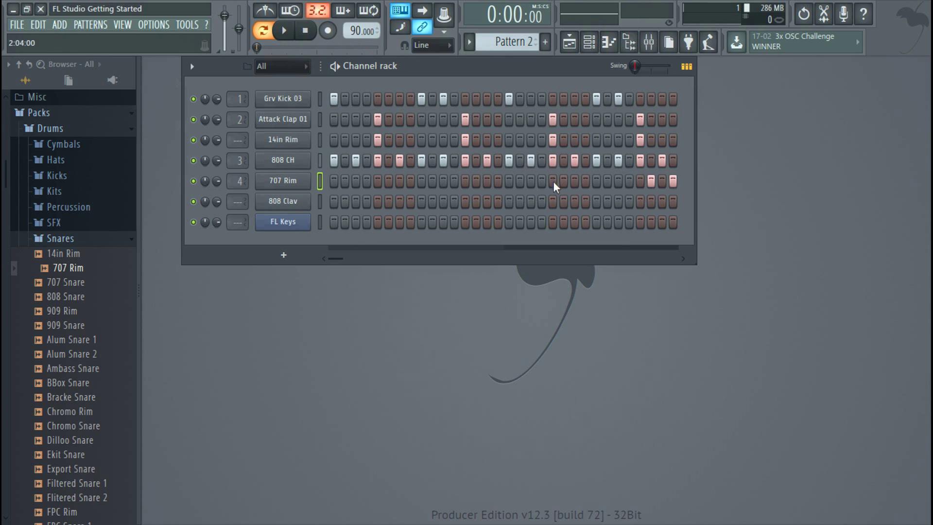
- Open the 808 Clav channel settings, audition the sample, and move the window clear of the channel names
{"action": "left_click", "coordinate": [312, 204]}
{"action": "left_click", "coordinate": [308, 427]}
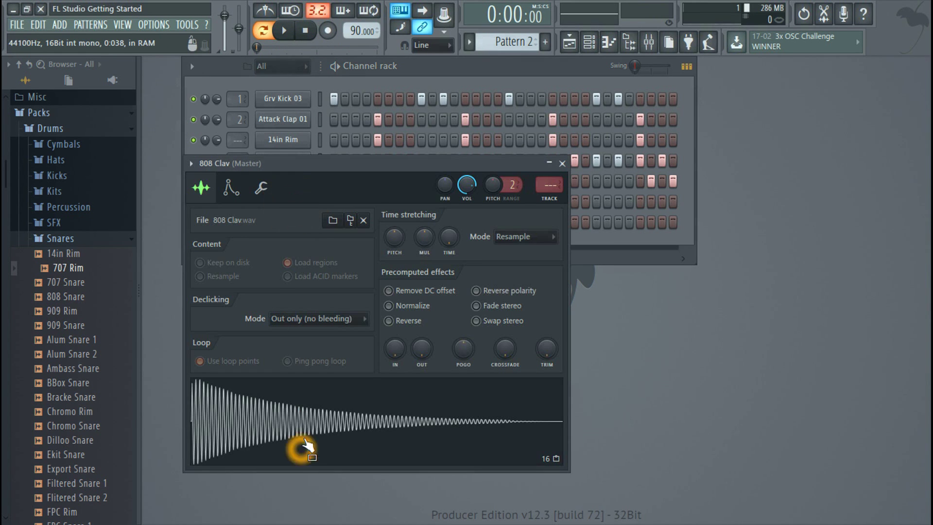
{"action": "left_click", "coordinate": [308, 428]}
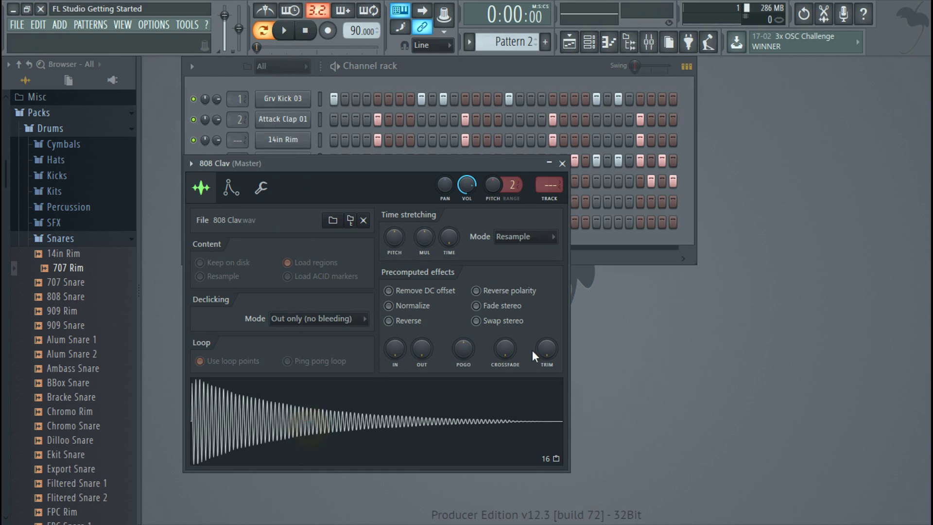
{"action": "left_click_drag", "start_coordinate": [383, 163], "coordinate": [581, 139]}
{"action": "left_click", "coordinate": [511, 391]}
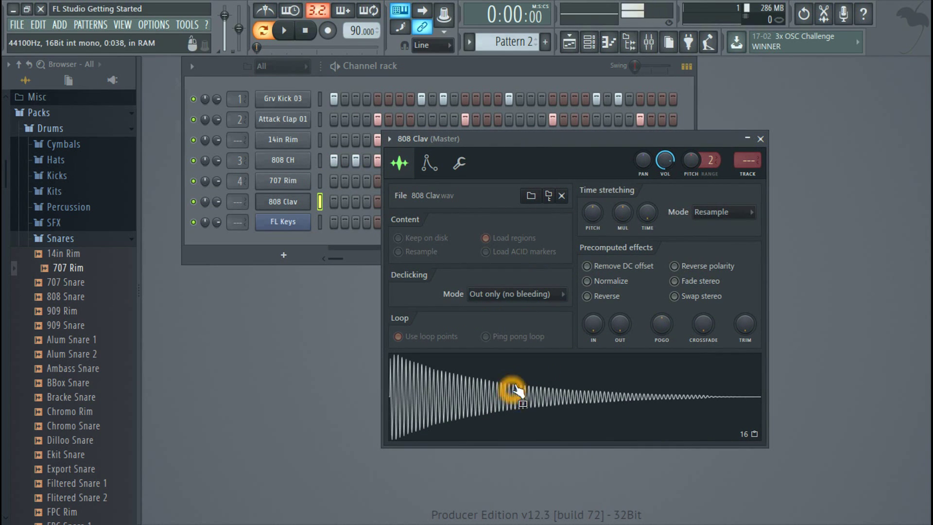
- Raise 808 Clav's time-stretching pitch, audition the result, and close the channel settings
{"action": "left_click", "coordinate": [594, 213]}
{"action": "left_click_drag", "start_coordinate": [594, 214], "coordinate": [585, 191]}
{"action": "left_click", "coordinate": [495, 391]}
{"action": "left_click", "coordinate": [496, 392]}
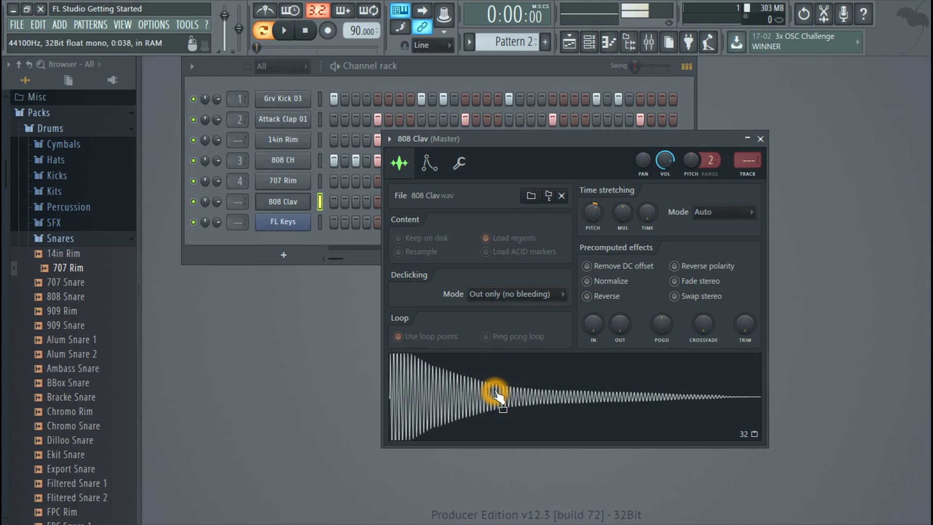
{"action": "left_click", "coordinate": [760, 139]}
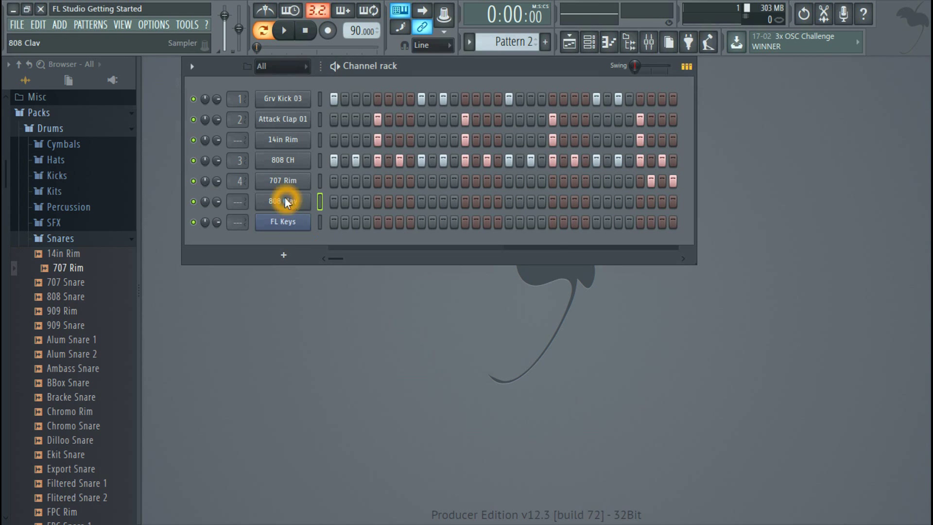
- Try filling each 2 steps of 808 Clav, play back the pattern, and clear the filled steps
{"action": "right_click", "coordinate": [291, 201]}
{"action": "left_click", "coordinate": [476, 247]}
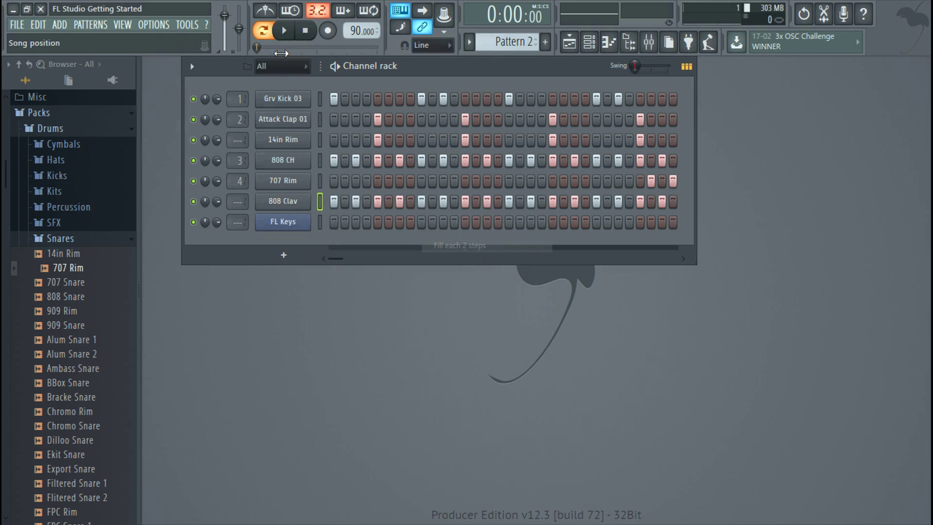
{"action": "left_click", "coordinate": [286, 31]}
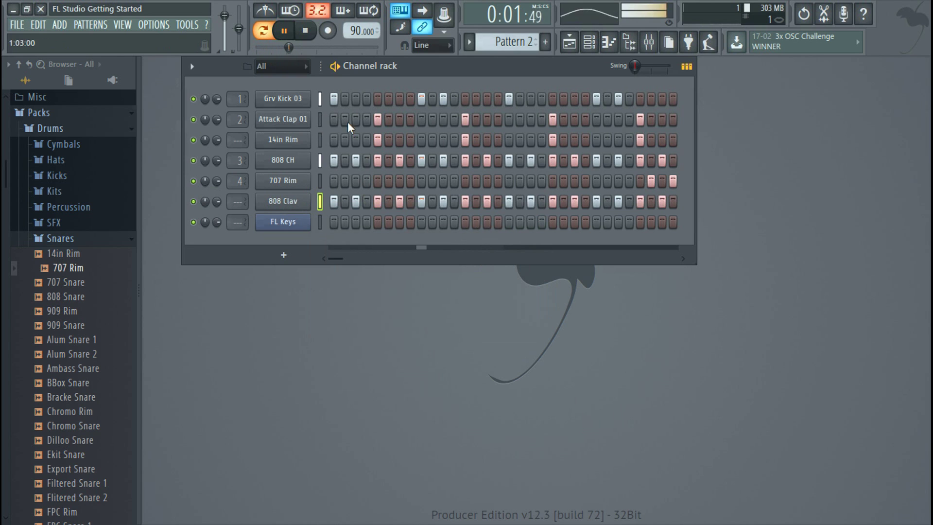
{"action": "left_click", "coordinate": [305, 30]}
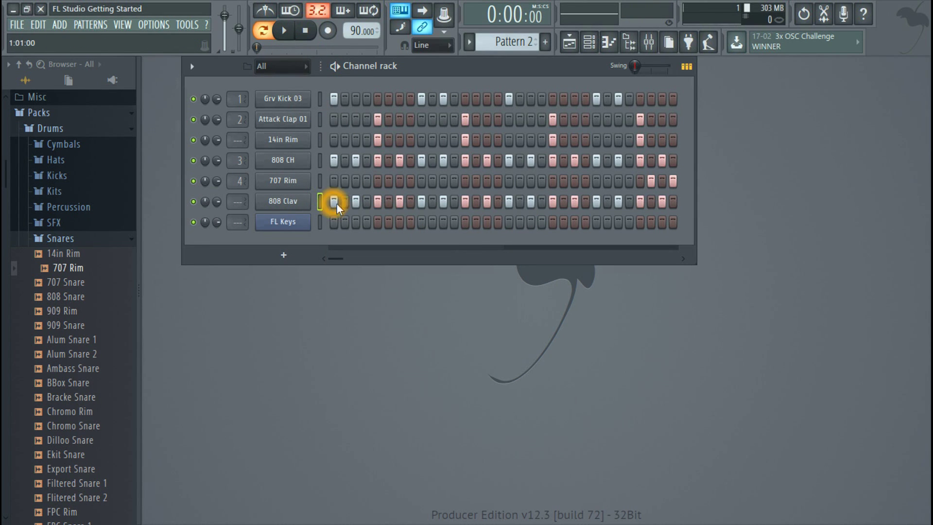
{"action": "left_click_drag", "start_coordinate": [339, 199], "coordinate": [410, 206]}
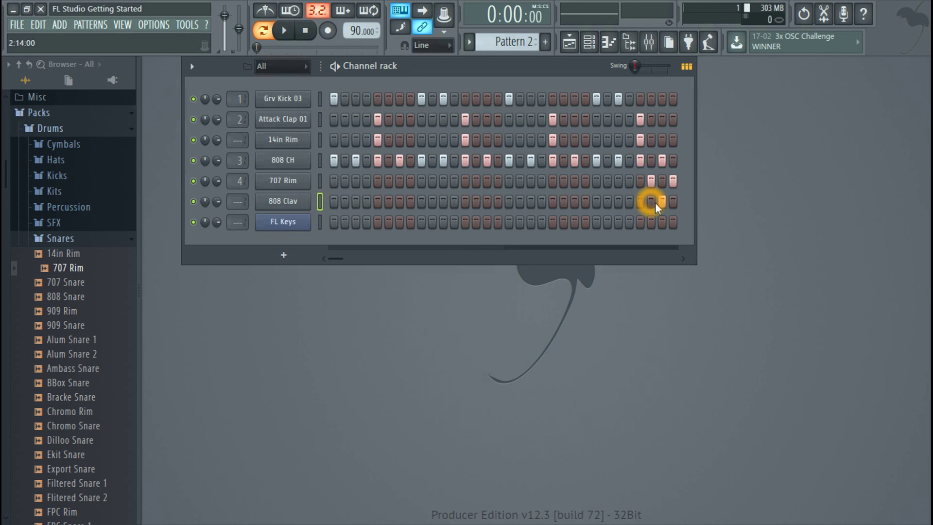
- Enable steps 2, 4, 6 and 8 on the 808 Clav channel
{"action": "left_click", "coordinate": [342, 205]}
{"action": "left_click", "coordinate": [377, 204]}
{"action": "left_click", "coordinate": [389, 200]}
{"action": "left_click", "coordinate": [410, 201]}
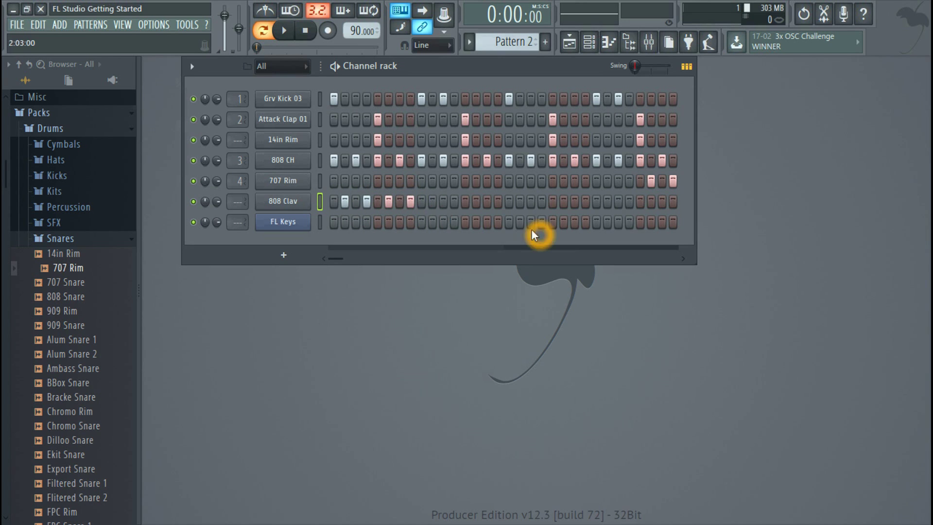
- Enable 808 Clav steps 11, 14, 16, 18, 20, 22, 24, 27, 30 and 31, then play back the pattern and stop
{"action": "left_click", "coordinate": [476, 202]}
{"action": "left_click", "coordinate": [498, 201]}
{"action": "left_click", "coordinate": [519, 201]}
{"action": "left_click", "coordinate": [541, 202]}
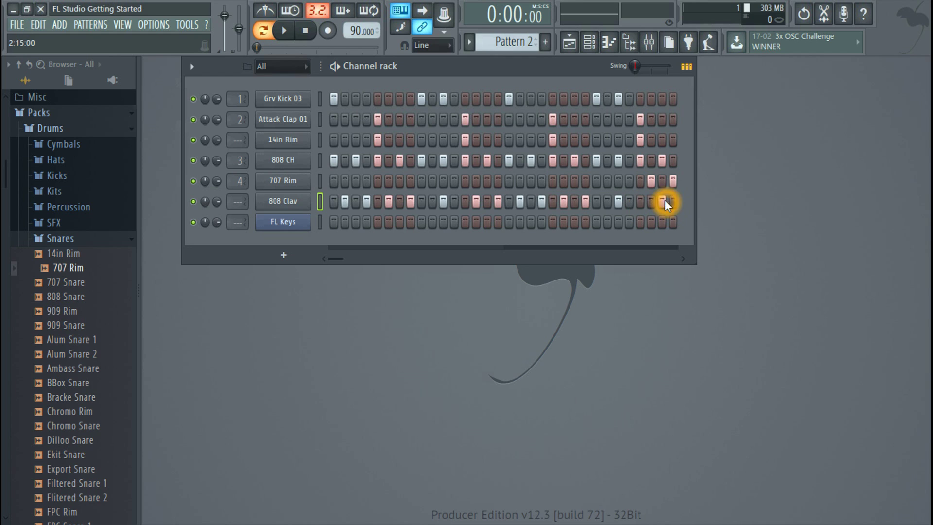
{"action": "left_click", "coordinate": [284, 31]}
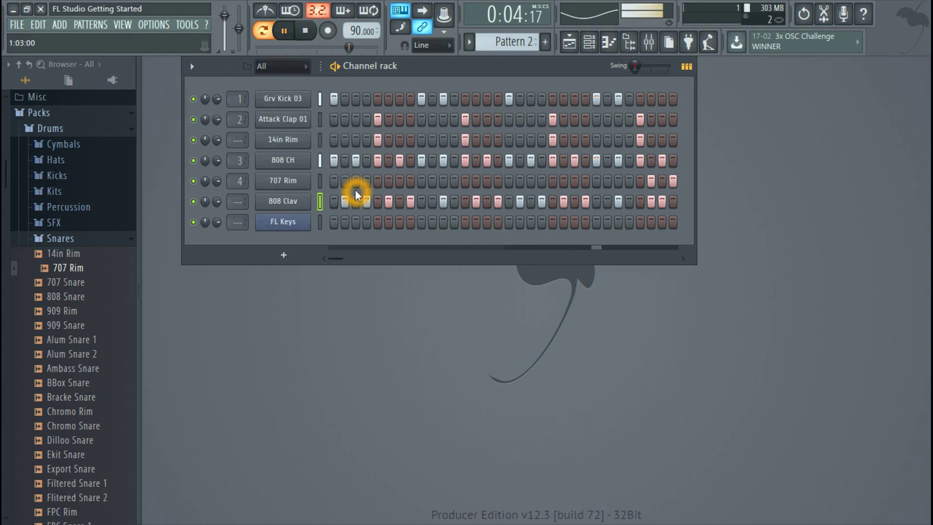
{"action": "left_click", "coordinate": [310, 34]}
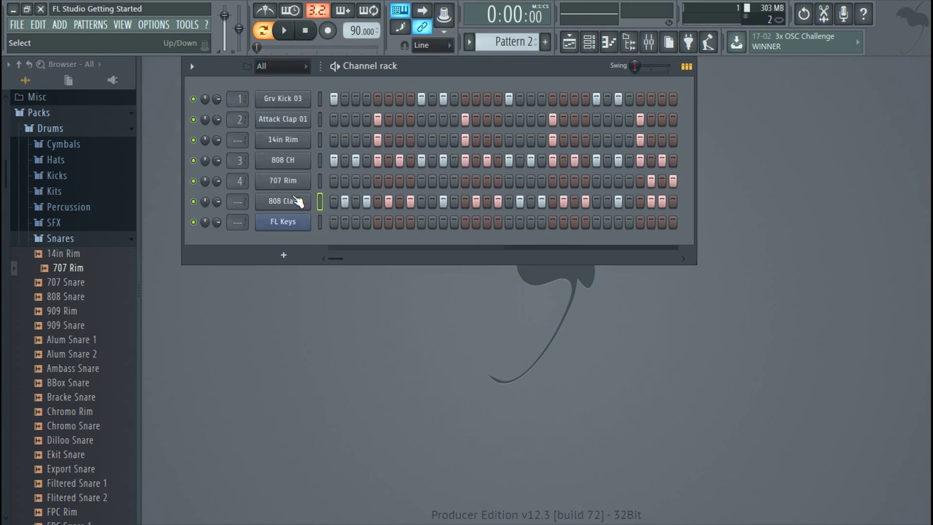
- Replace the 808 Clav channel's sample with 707 Tamb from the Percussion folder, then play back the pattern and stop
{"action": "left_click_drag", "start_coordinate": [90, 283], "coordinate": [267, 202]}
{"action": "left_click", "coordinate": [283, 30]}
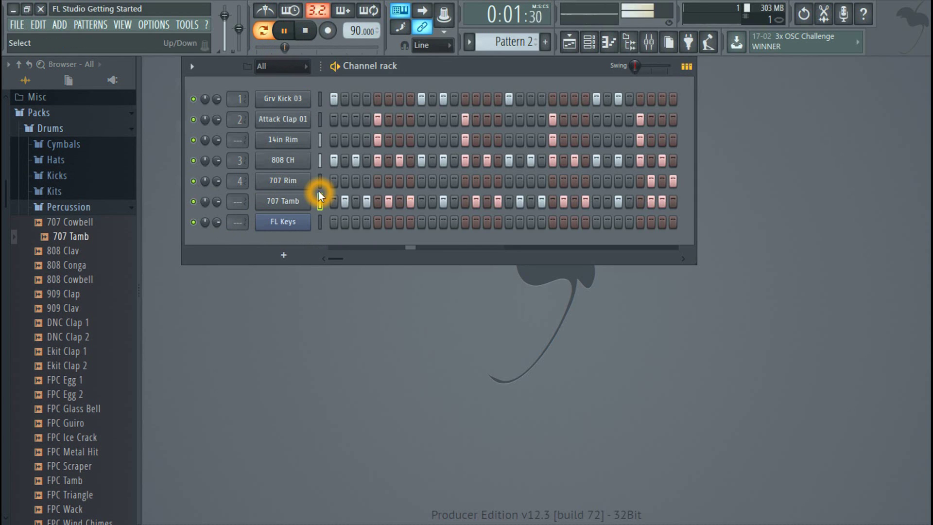
{"action": "left_click", "coordinate": [306, 31]}
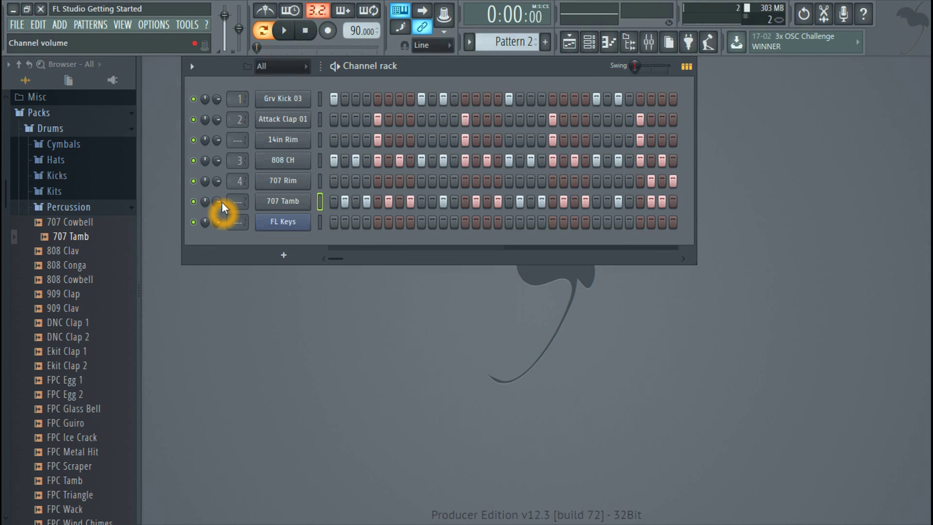
- Lower the 707 Tamb channel's volume while auditioning the pattern, and stop playback
{"action": "left_click_drag", "start_coordinate": [216, 200], "coordinate": [230, 280]}
{"action": "left_click", "coordinate": [280, 31]}
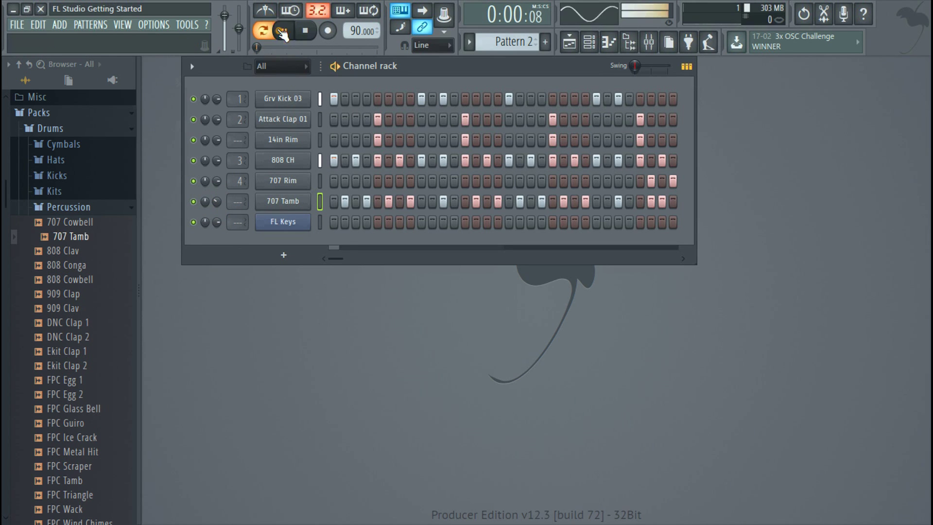
{"action": "left_click_drag", "start_coordinate": [216, 202], "coordinate": [215, 210]}
{"action": "left_click", "coordinate": [305, 30]}
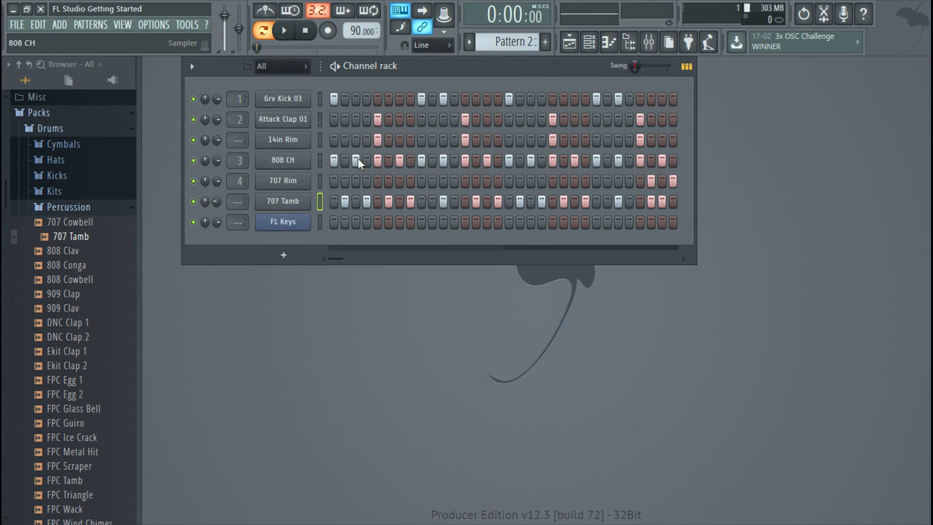
- Select all six drum channels without FL Keys and colour them with a gradient from red to crimson
{"action": "right_click", "coordinate": [319, 202]}
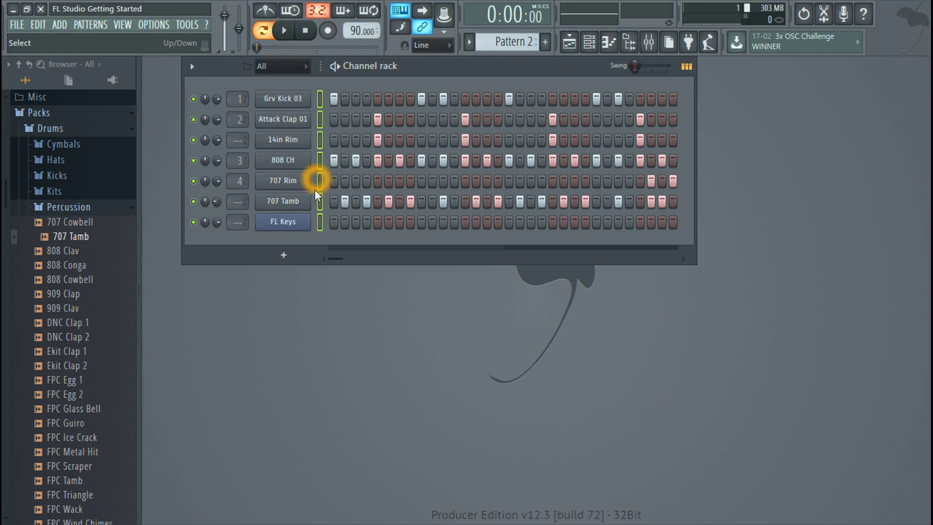
{"action": "right_click", "coordinate": [320, 203]}
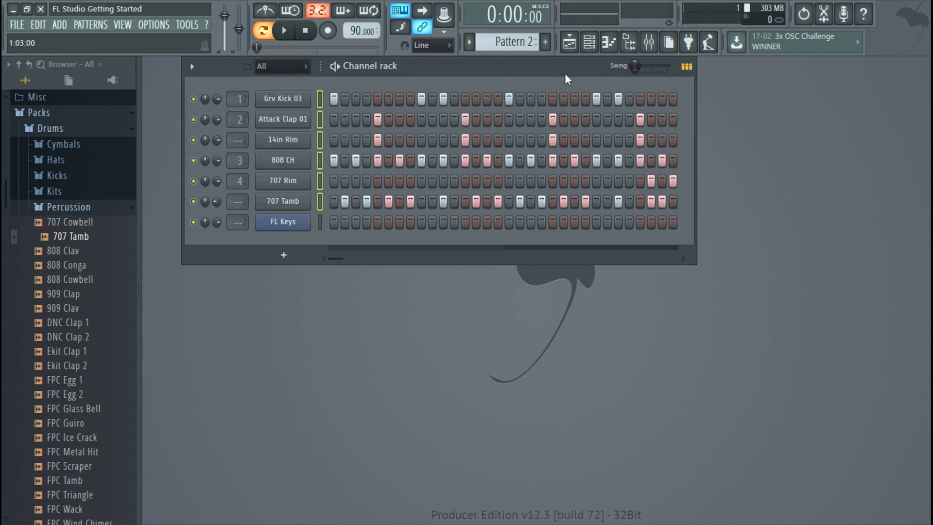
{"action": "left_click", "coordinate": [190, 68]}
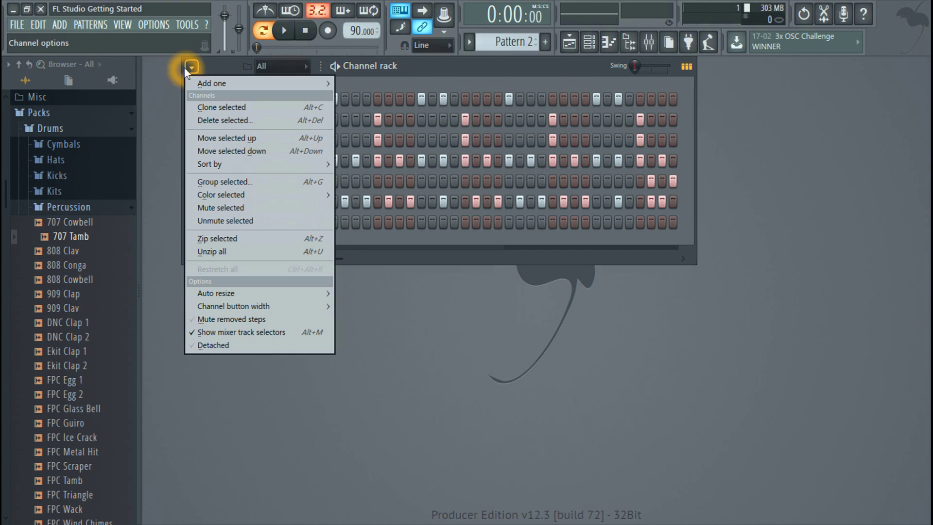
{"action": "left_click", "coordinate": [240, 181]}
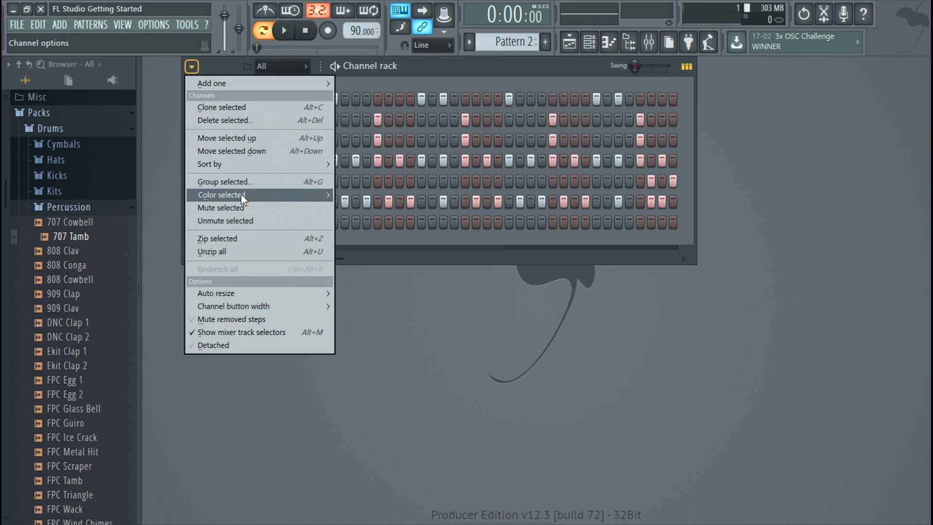
{"action": "mouse_move", "coordinate": [241, 194]}
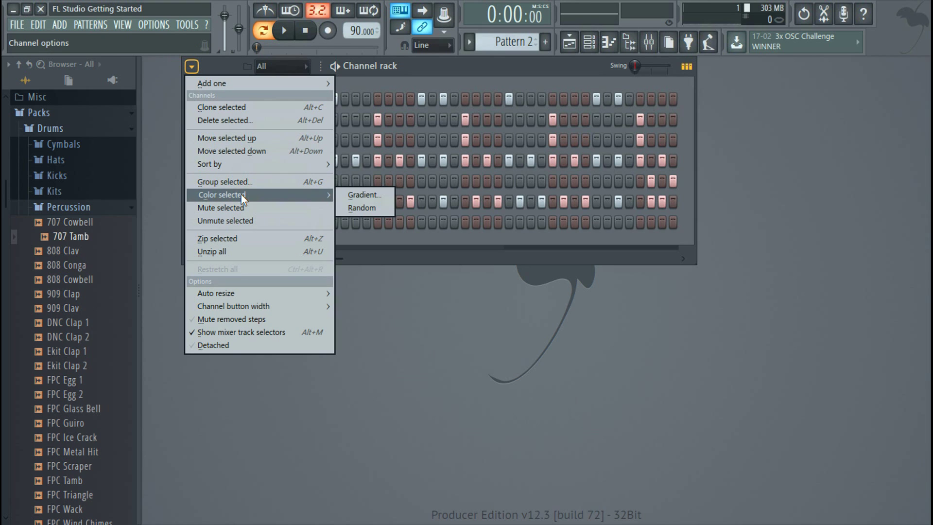
{"action": "left_click", "coordinate": [359, 195]}
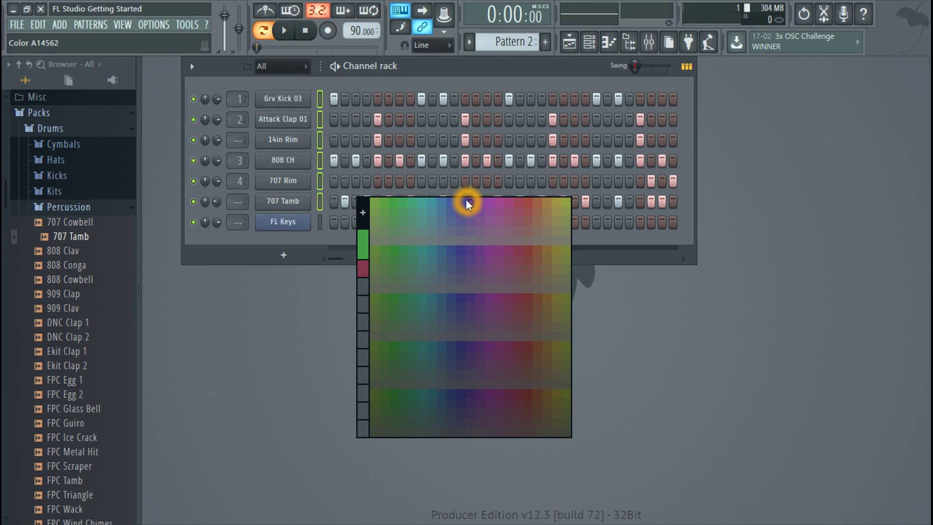
{"action": "left_click", "coordinate": [527, 202]}
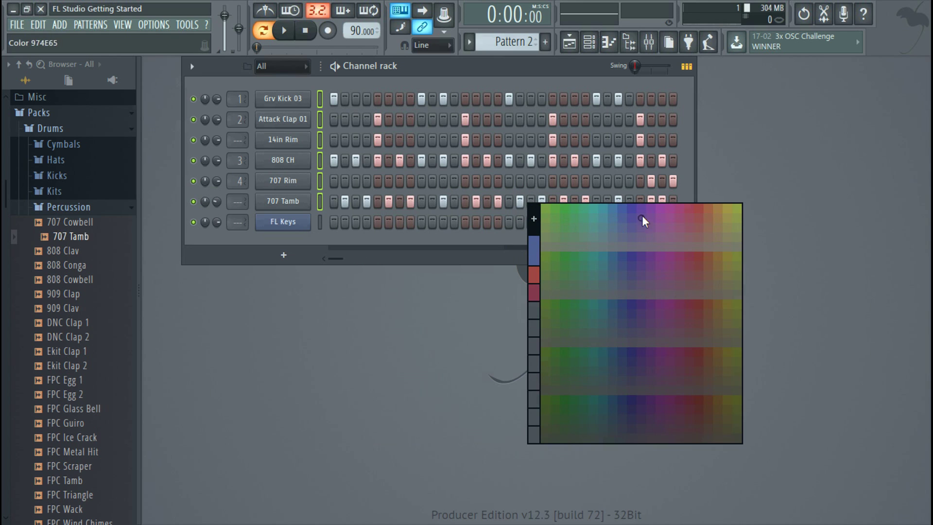
{"action": "left_click", "coordinate": [688, 208]}
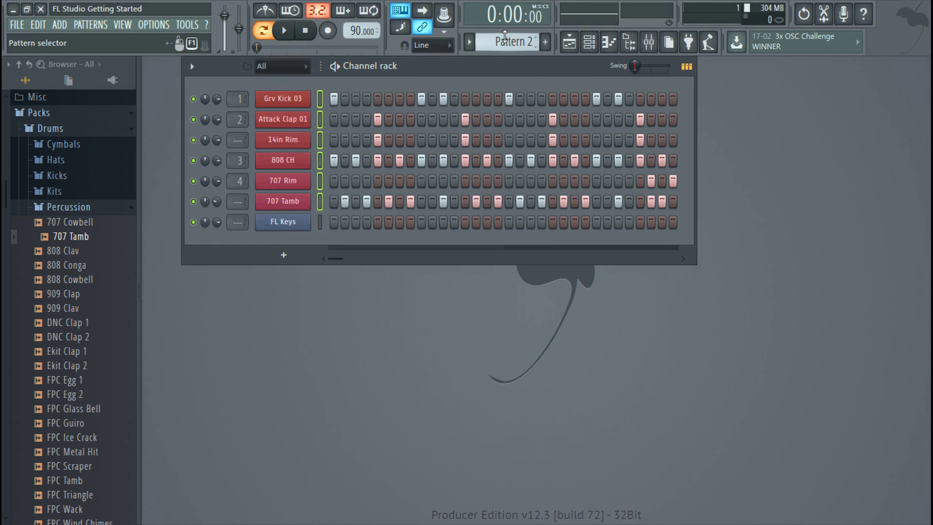
- Rename Pattern 2 as Drums and give it a pinkish-red colour
{"action": "key", "text": "F2"}
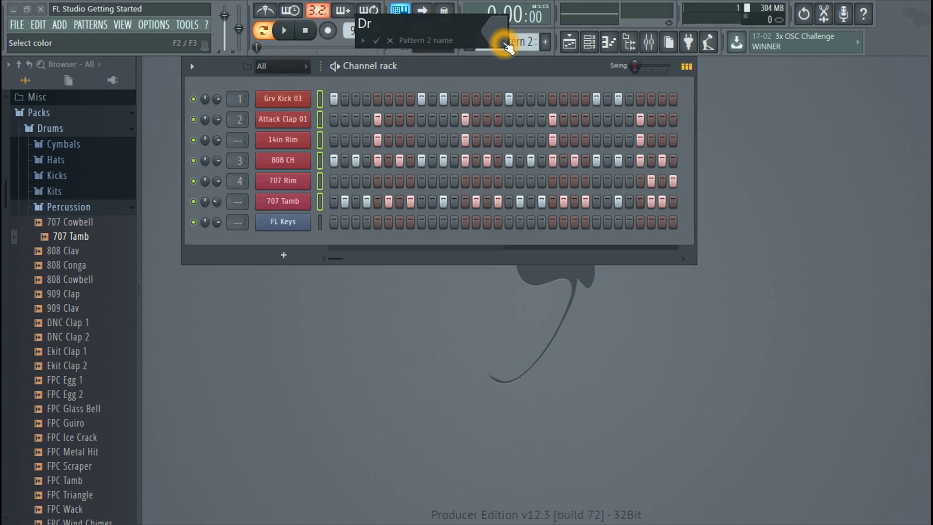
{"action": "left_click", "coordinate": [503, 41]}
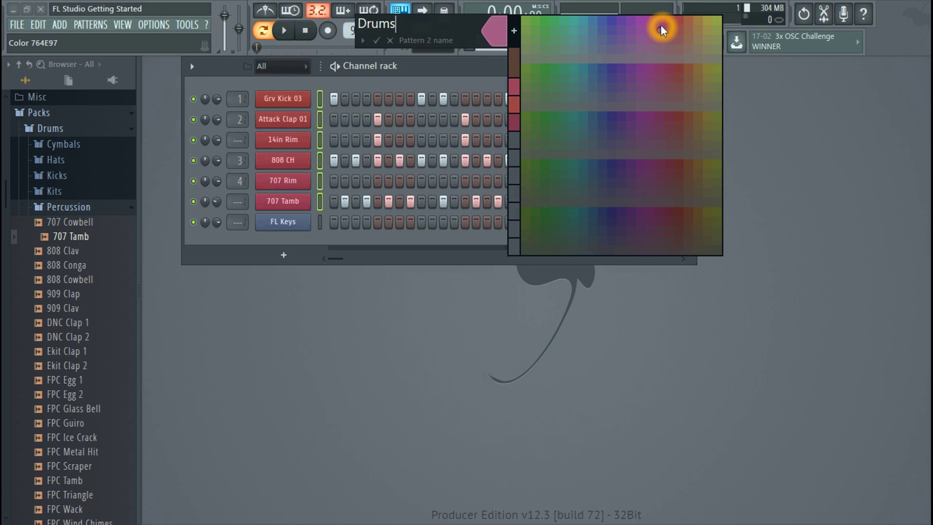
{"action": "left_click", "coordinate": [670, 16]}
{"action": "key", "text": "Return"}
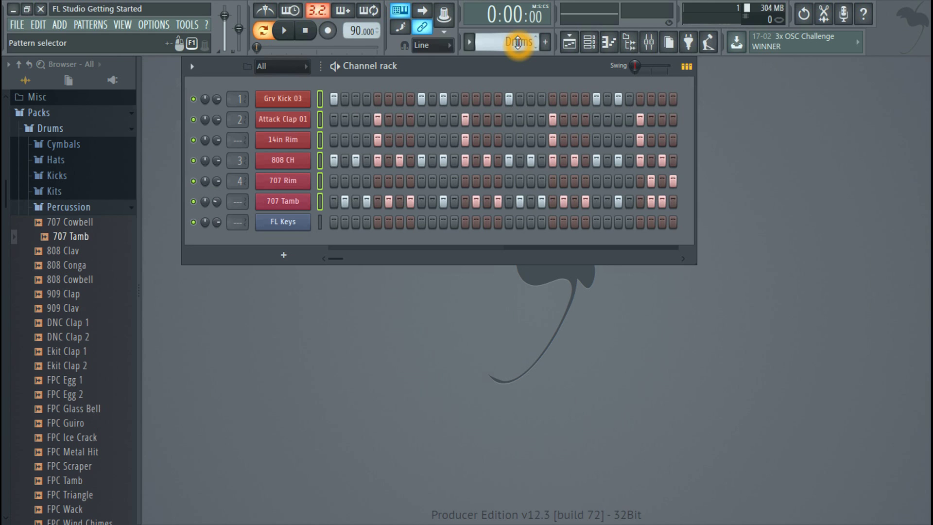
- Switch to Pattern 3 and back, and choose Drums from the list of patterns
{"action": "scroll", "coordinate": [518, 43], "scroll_direction": "up", "scroll_amount": 1}
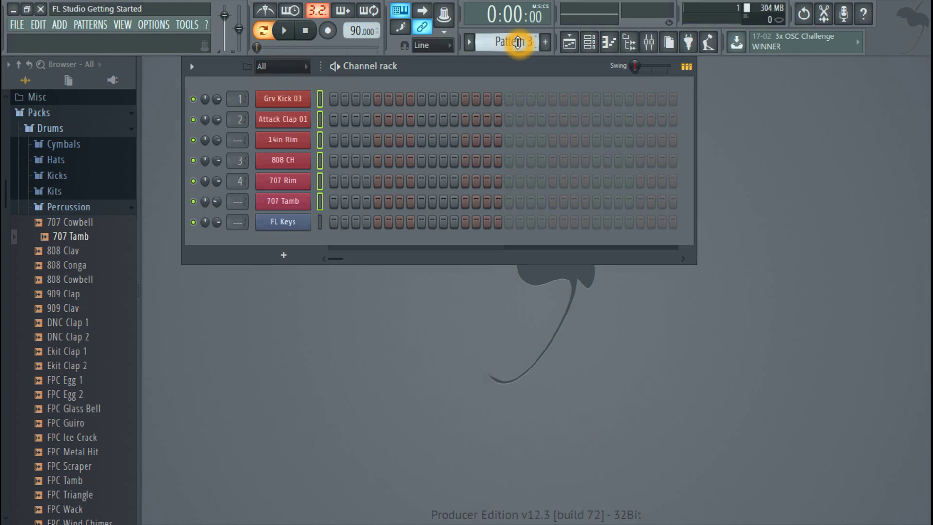
{"action": "scroll", "coordinate": [518, 42], "scroll_direction": "down", "scroll_amount": 1}
{"action": "left_click", "coordinate": [469, 42]}
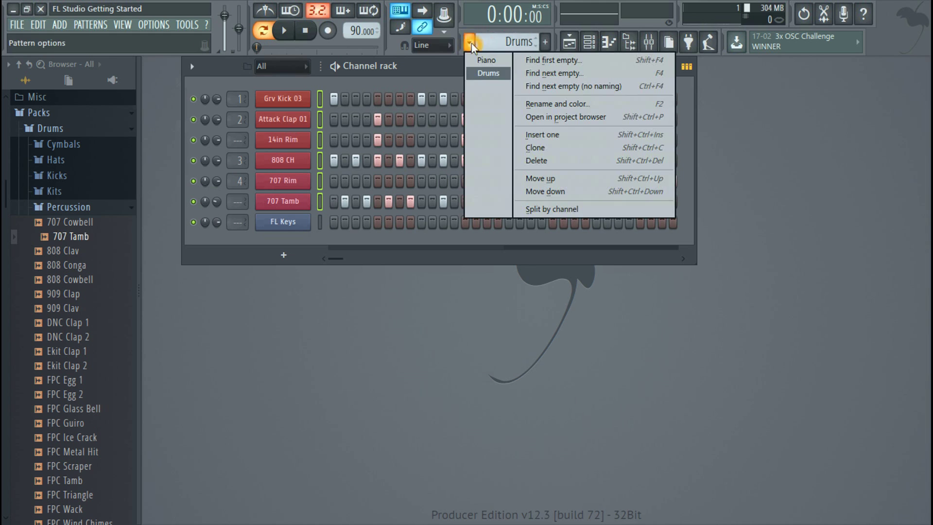
{"action": "left_click", "coordinate": [479, 71]}
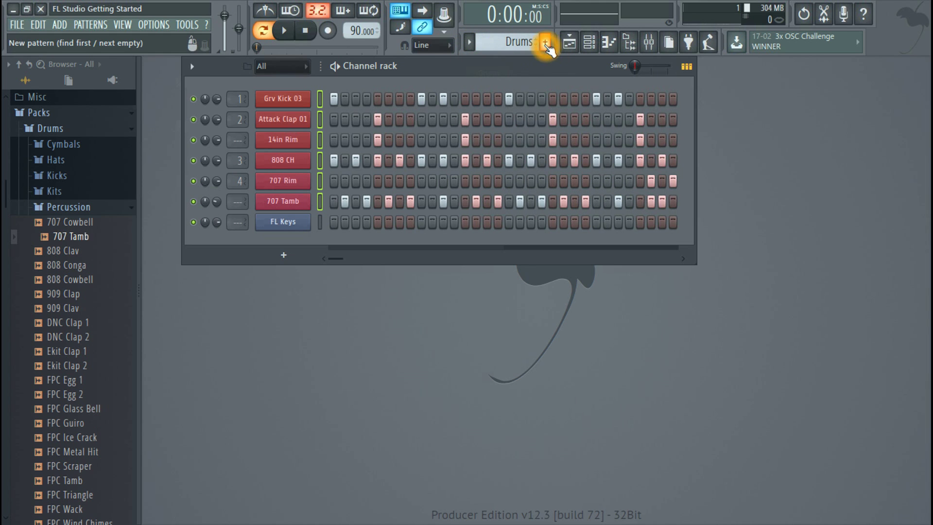
- Create a new pattern named Leads with a teal colour
{"action": "left_click", "coordinate": [546, 43]}
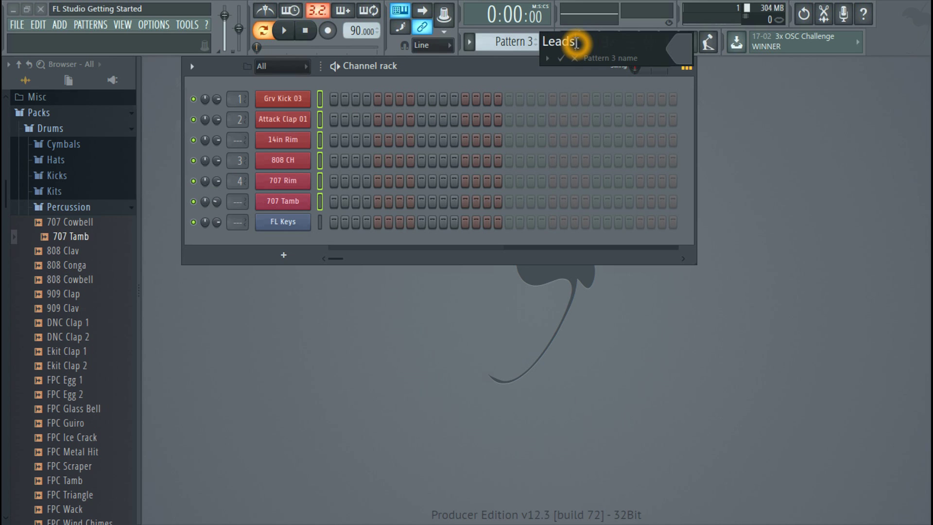
{"action": "left_click", "coordinate": [684, 55]}
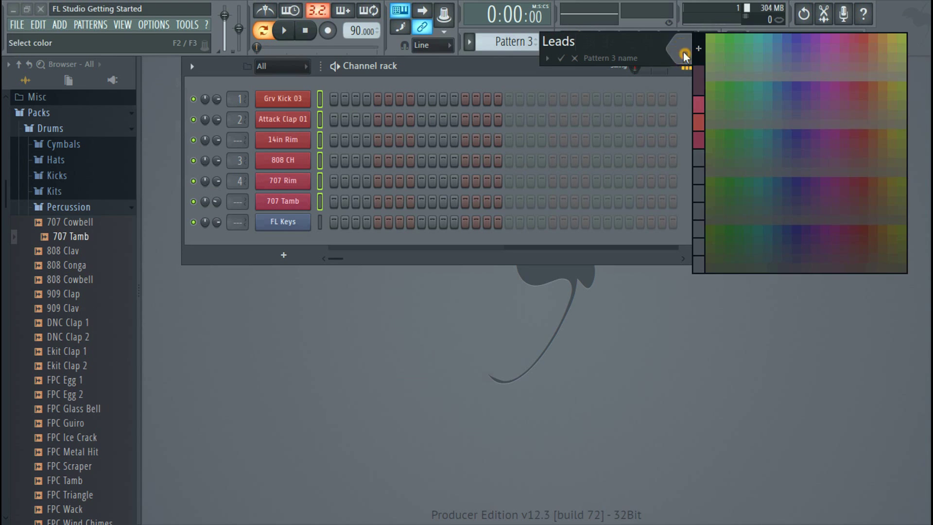
{"action": "left_click", "coordinate": [759, 88]}
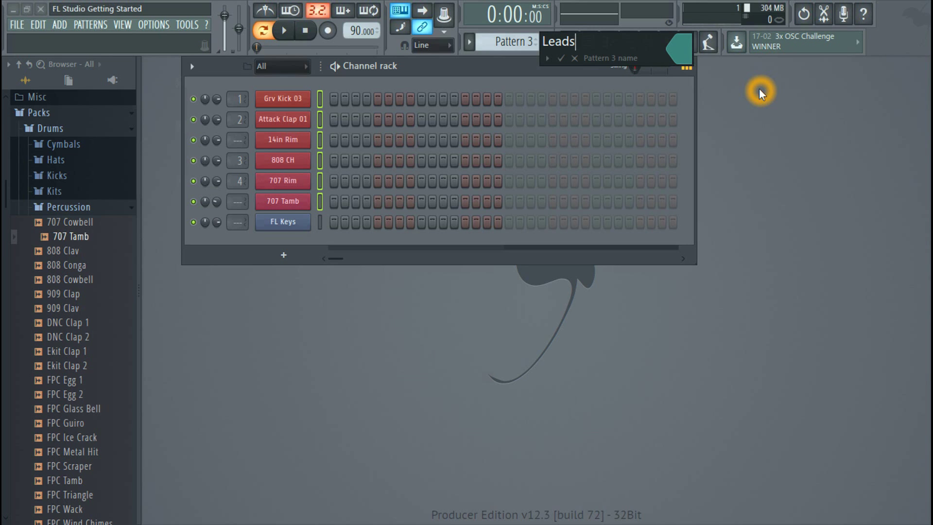
{"action": "key", "text": "Return"}
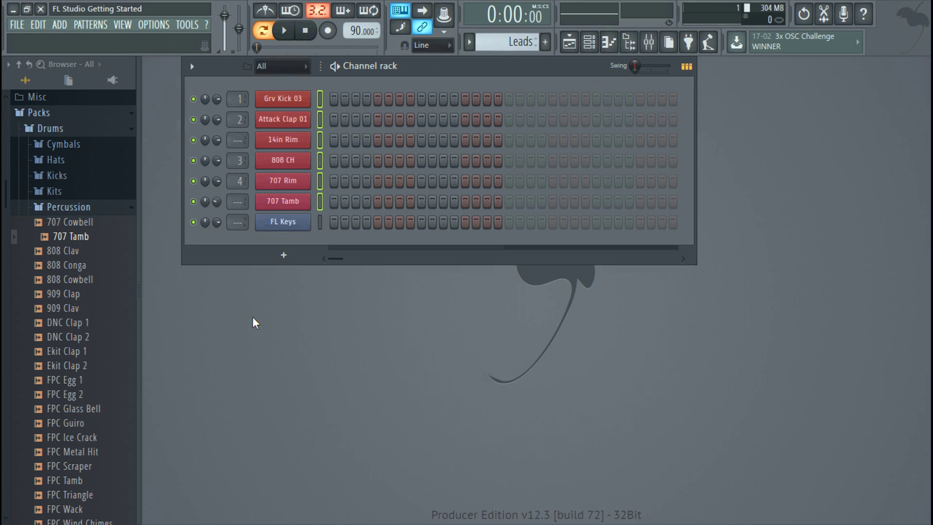
- Add a GMS synth channel and hide the browser, moving the GMS window higher in the workspace
{"action": "left_click", "coordinate": [283, 254]}
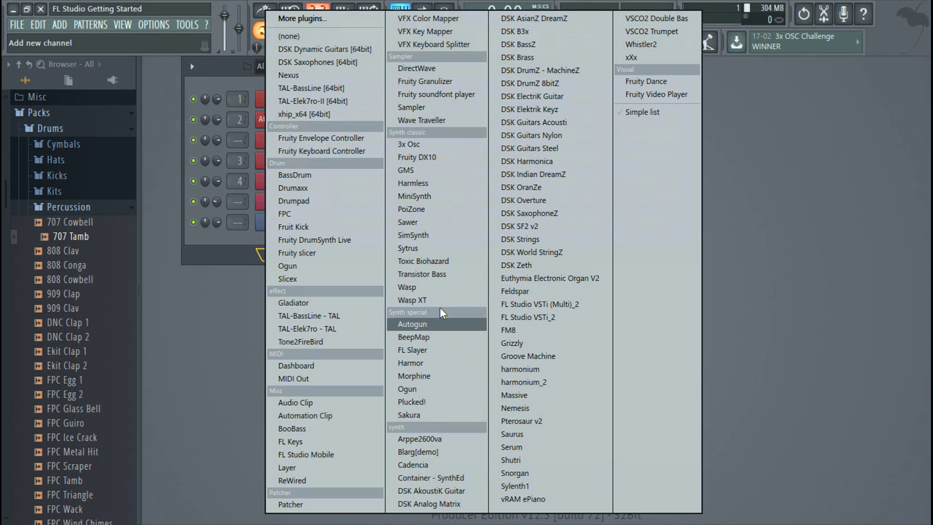
{"action": "left_click", "coordinate": [419, 173]}
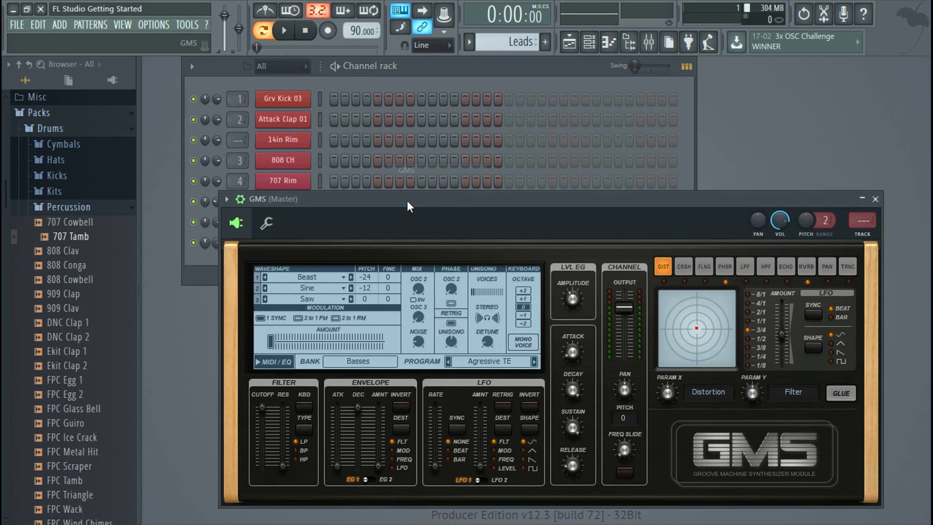
{"action": "left_click_drag", "start_coordinate": [407, 204], "coordinate": [389, 154]}
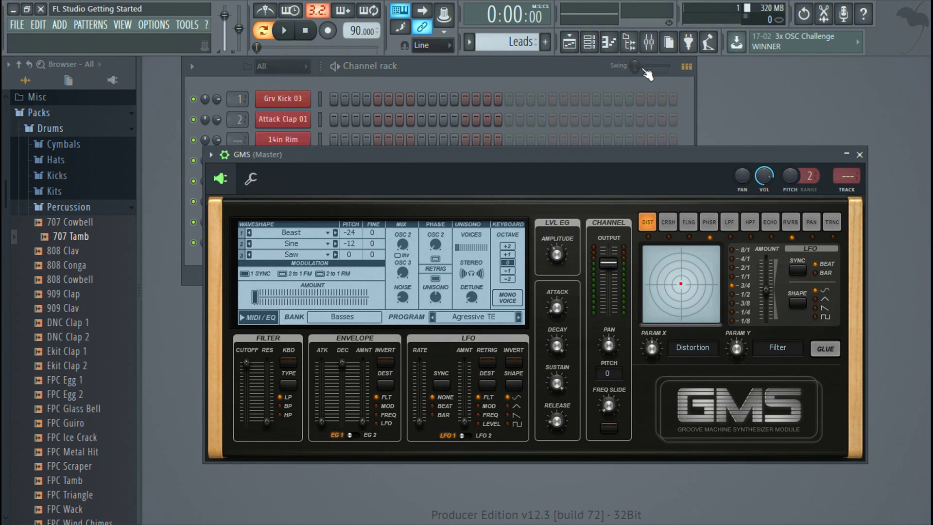
{"action": "left_click", "coordinate": [629, 44]}
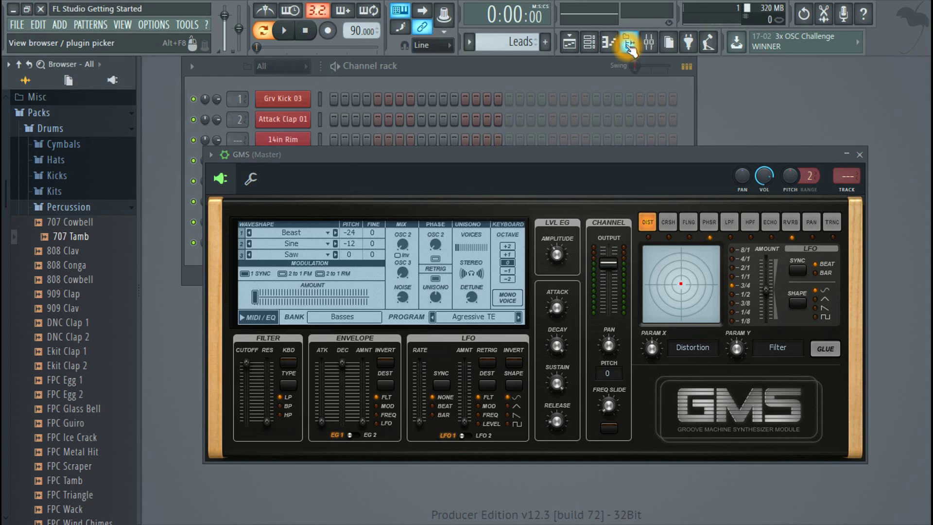
{"action": "left_click_drag", "start_coordinate": [456, 158], "coordinate": [588, 108]}
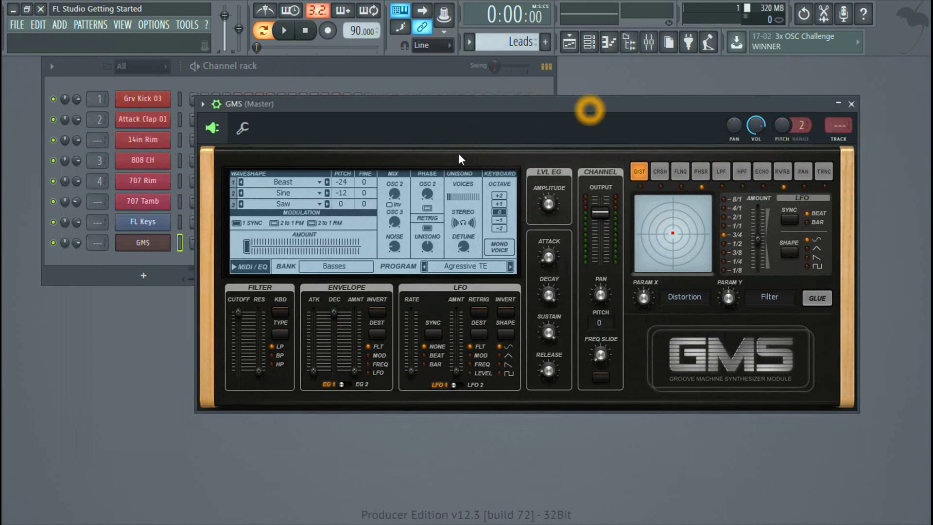
- Audition the GMS presets in the Leads & Synths bank, from Amphibian TE down to Classic Detune TE
{"action": "left_click", "coordinate": [339, 270]}
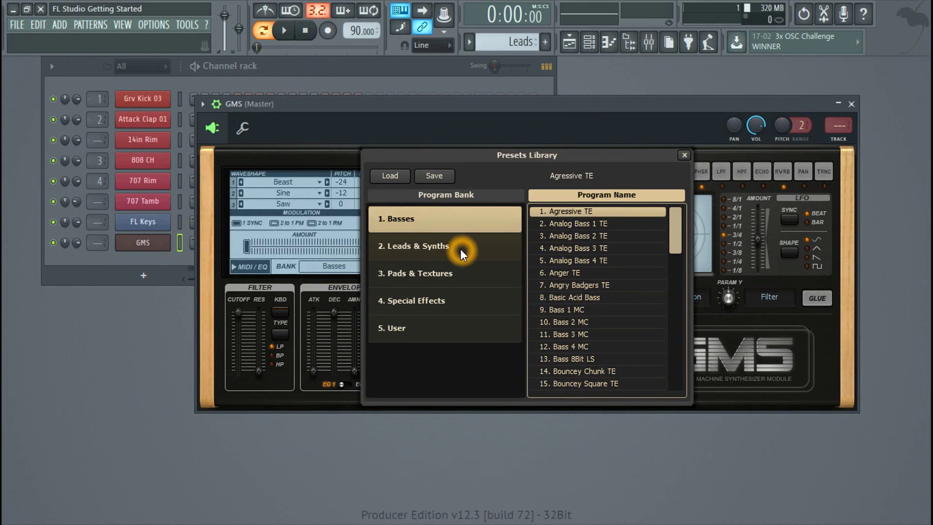
{"action": "left_click", "coordinate": [459, 249]}
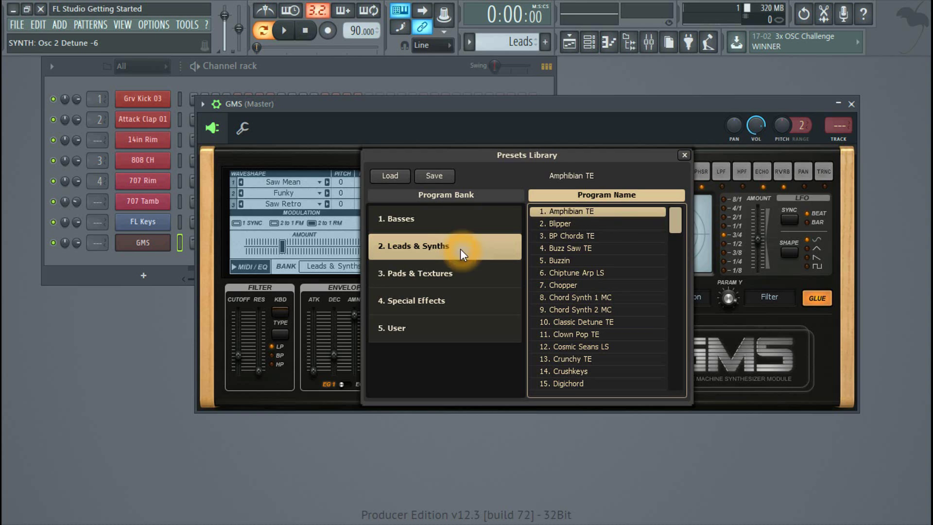
{"action": "left_click", "coordinate": [573, 223]}
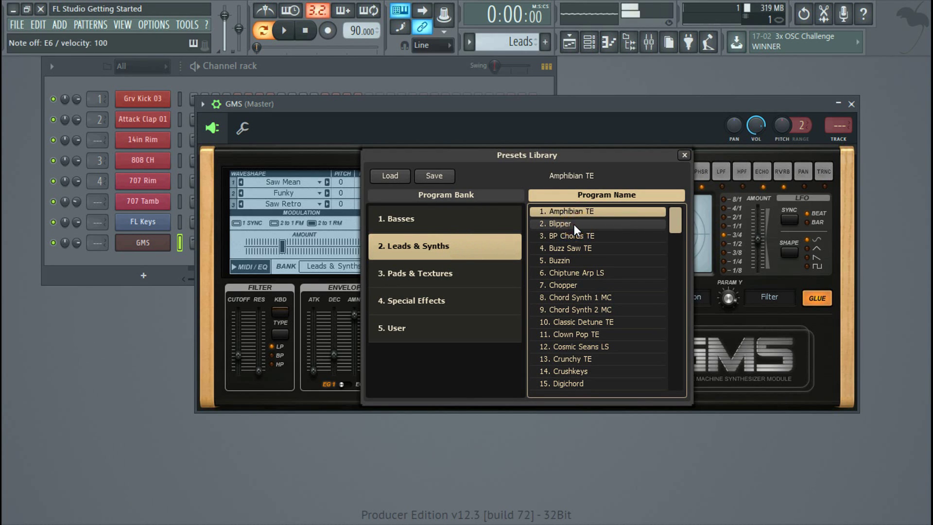
{"action": "left_click", "coordinate": [573, 236]}
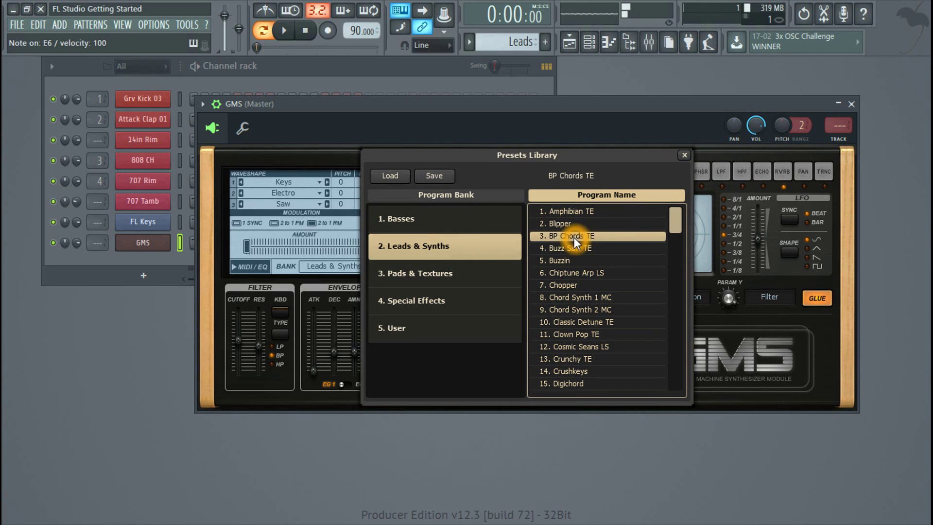
{"action": "left_click", "coordinate": [577, 249]}
{"action": "left_click", "coordinate": [577, 249]}
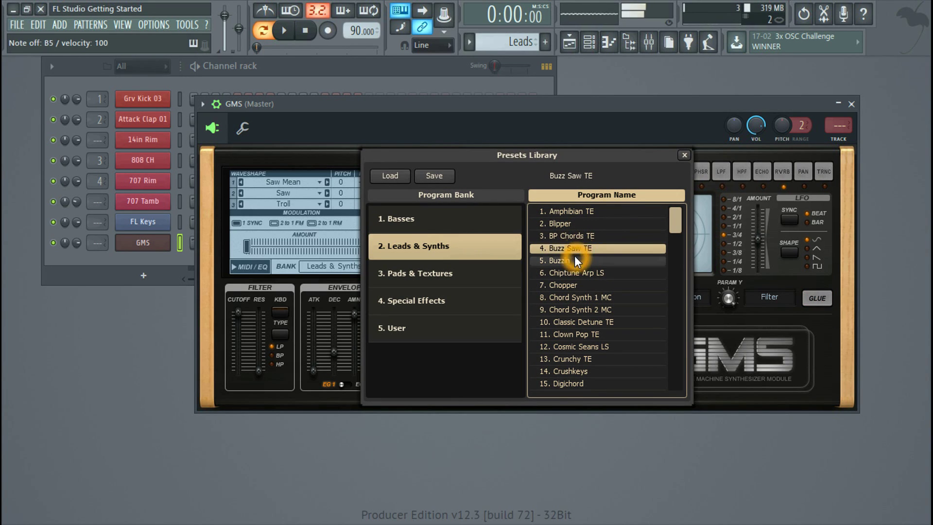
{"action": "left_click", "coordinate": [574, 259]}
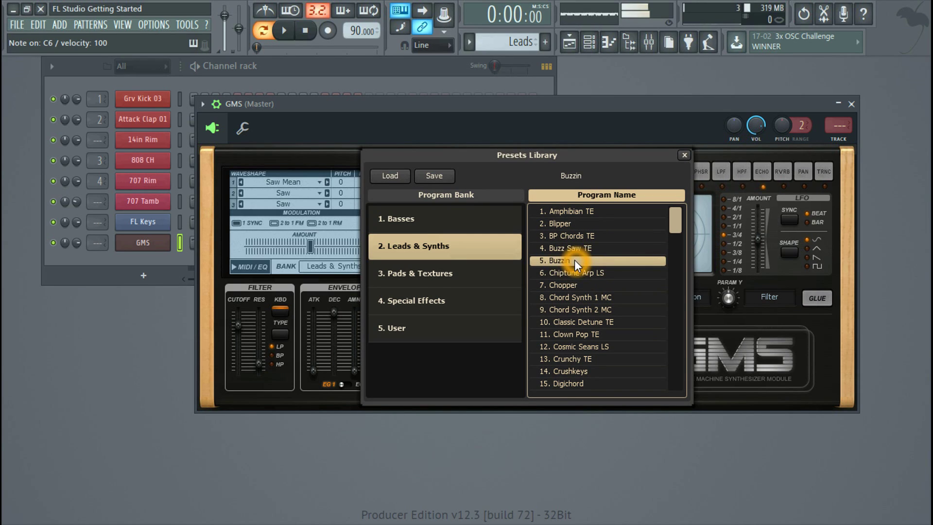
{"action": "left_click", "coordinate": [575, 273]}
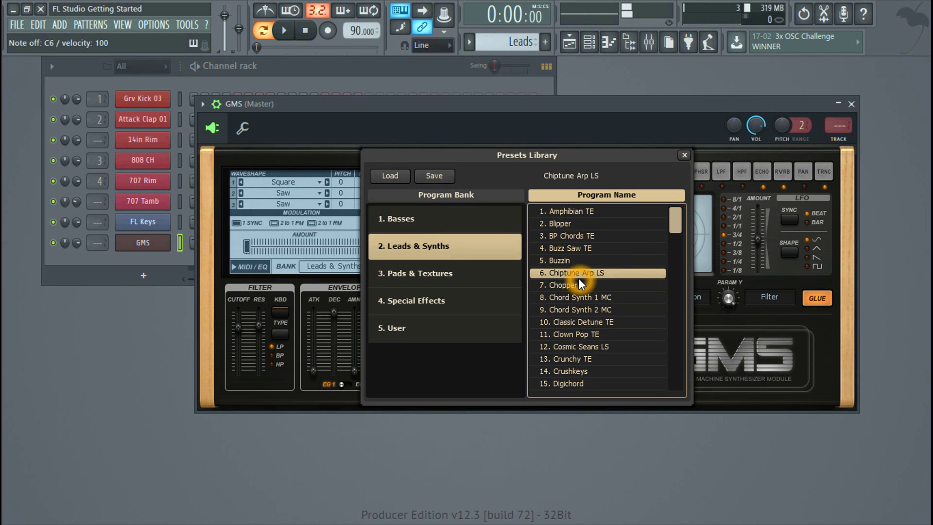
{"action": "left_click", "coordinate": [579, 285]}
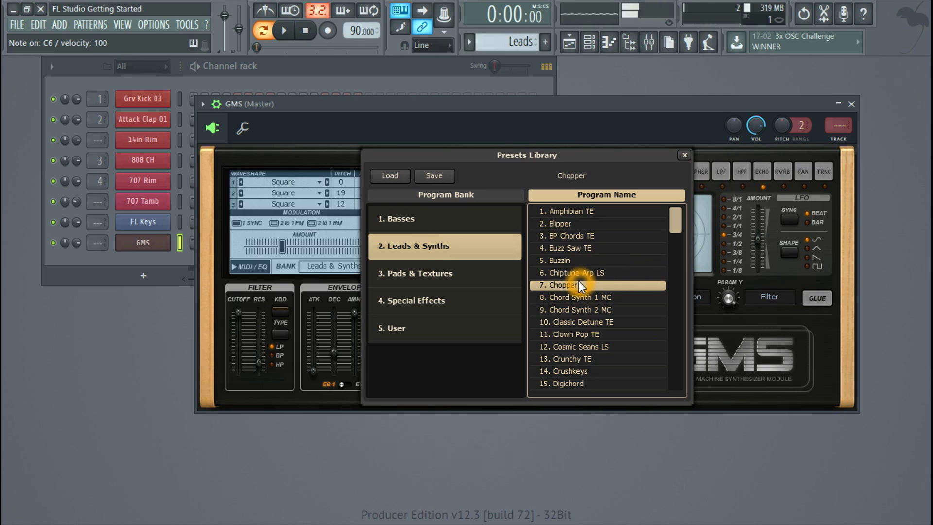
{"action": "left_click", "coordinate": [587, 297]}
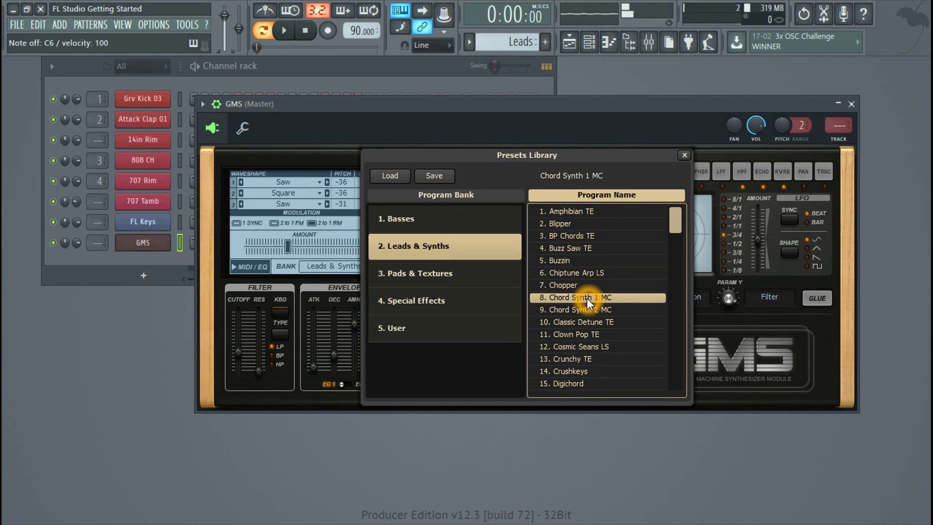
{"action": "left_click", "coordinate": [589, 319]}
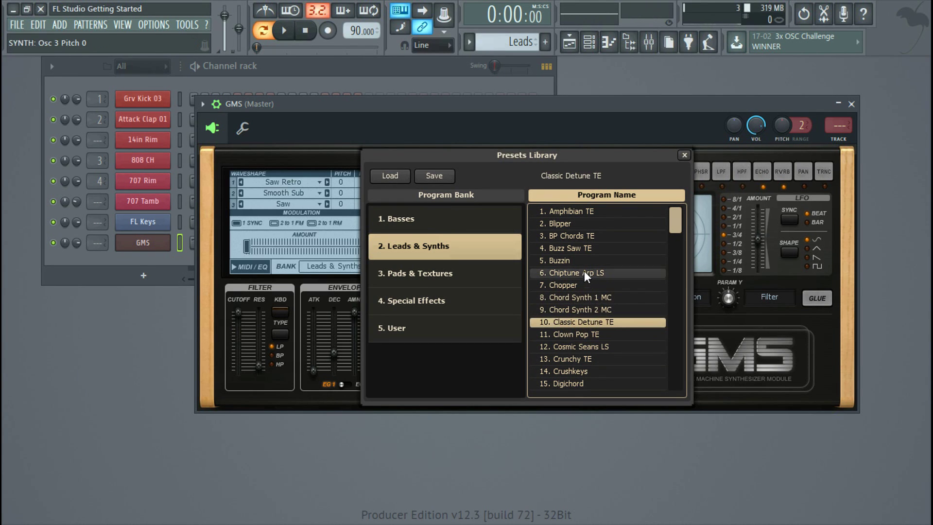
- Compare the first few Leads & Synths presets again, load Buzz Saw TE and close the presets library
{"action": "left_click", "coordinate": [557, 232]}
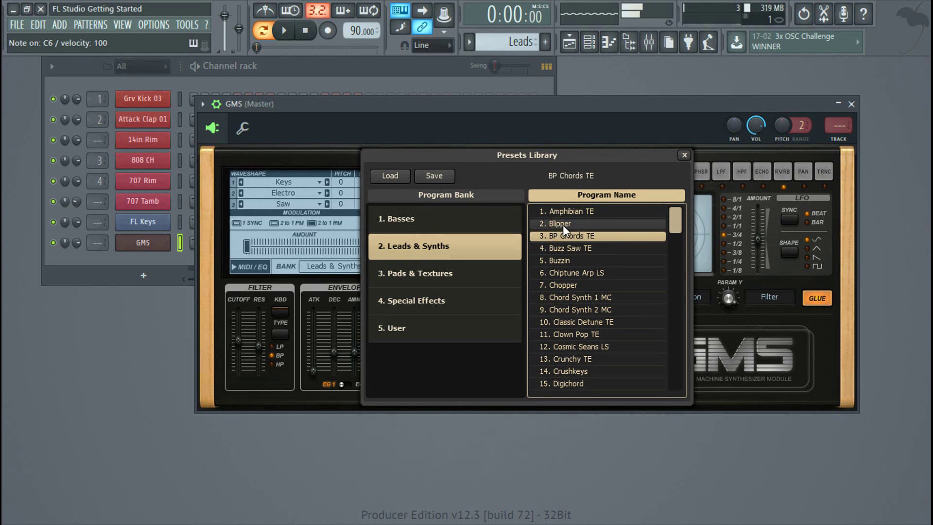
{"action": "left_click", "coordinate": [562, 224]}
{"action": "left_click", "coordinate": [574, 213]}
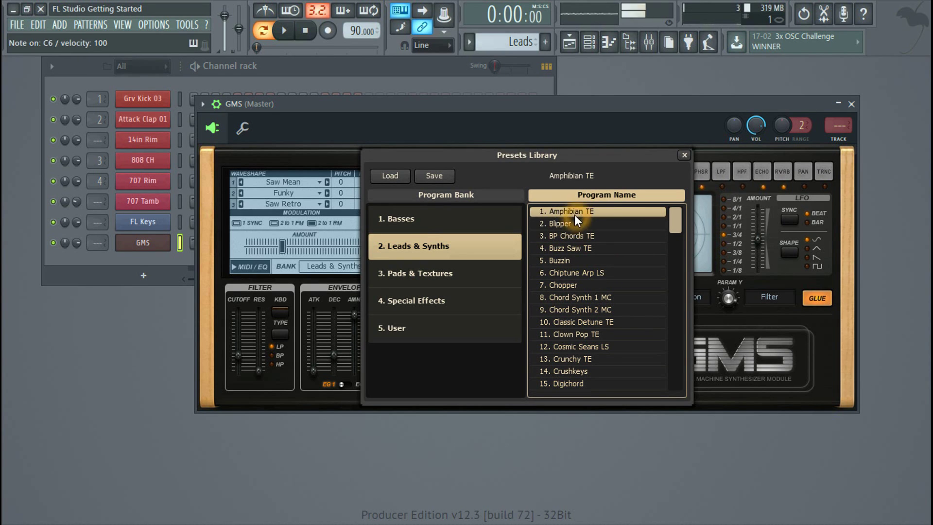
{"action": "left_click", "coordinate": [576, 233]}
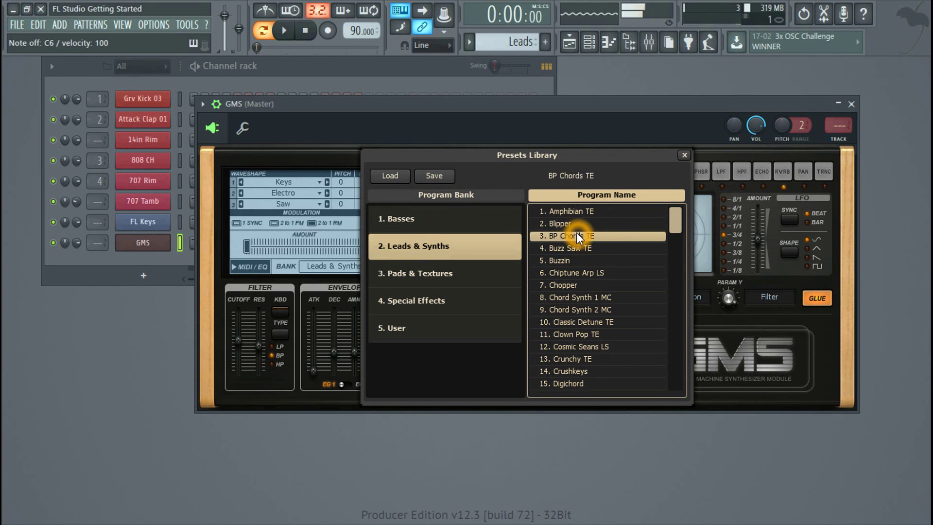
{"action": "left_click", "coordinate": [576, 223]}
{"action": "left_click", "coordinate": [579, 212]}
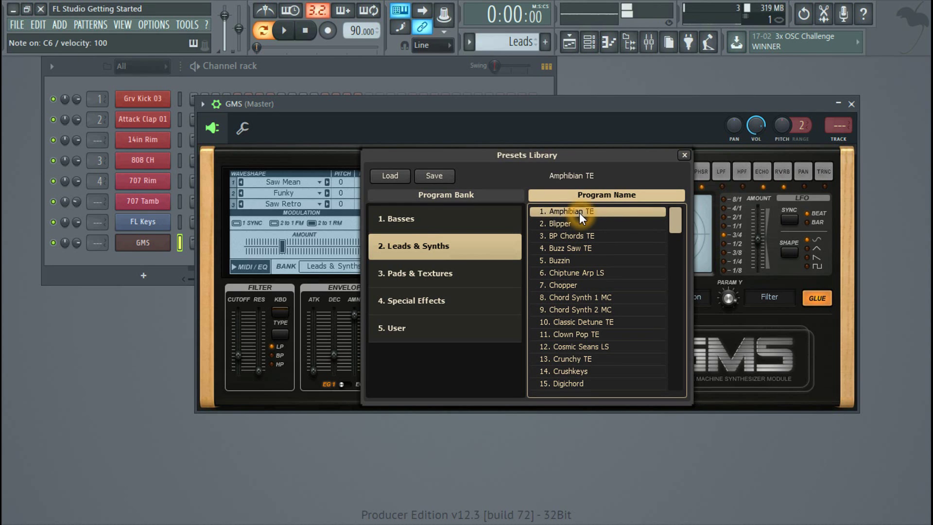
{"action": "left_click", "coordinate": [586, 236]}
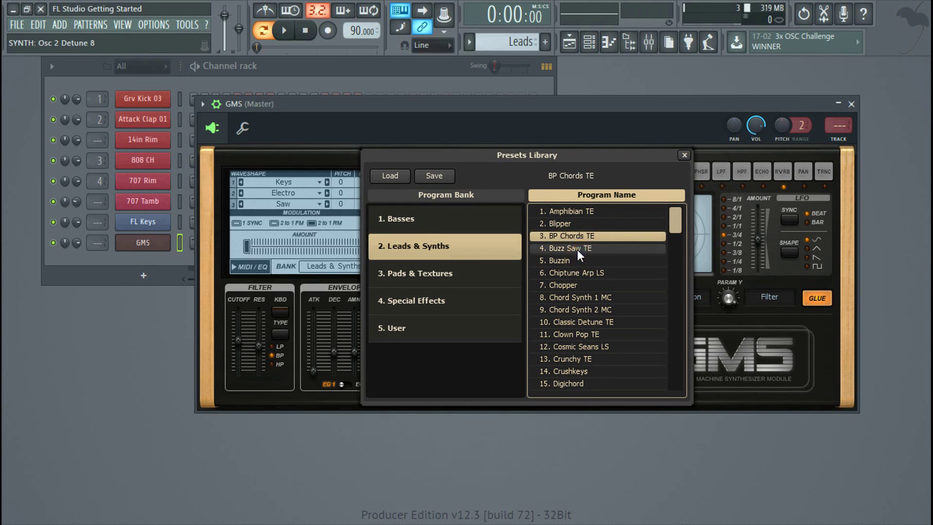
{"action": "left_click", "coordinate": [576, 249]}
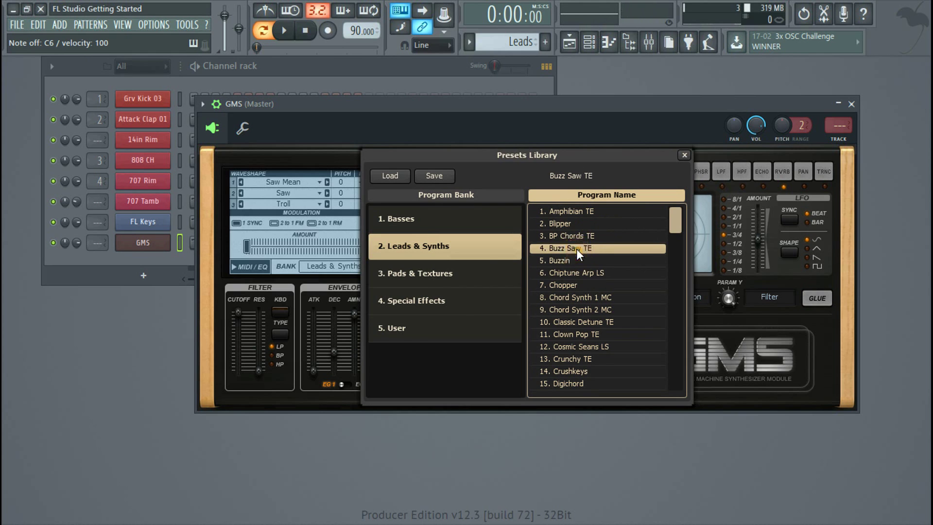
{"action": "double_click", "coordinate": [576, 249]}
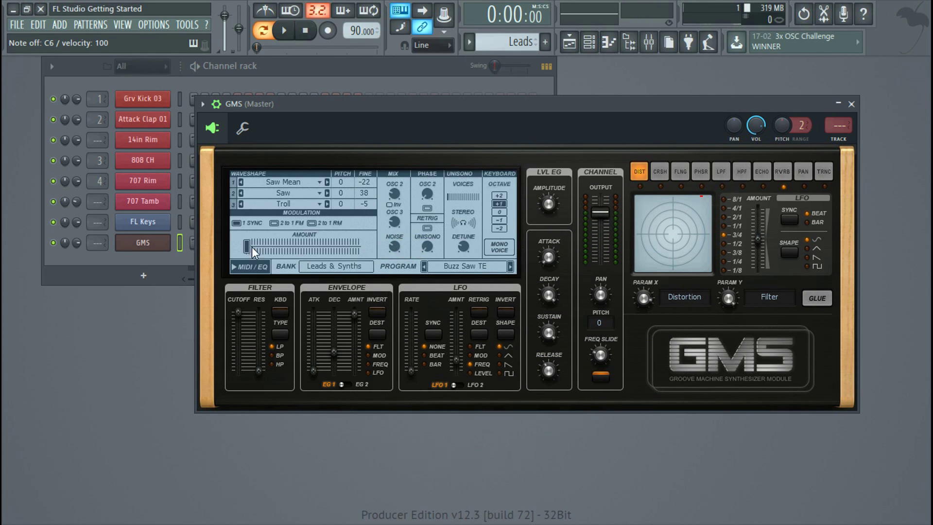
- Raise the GMS modulation amount to just past the middle of its range while playing notes to hear the effect
{"action": "left_click_drag", "start_coordinate": [249, 246], "coordinate": [279, 246]}
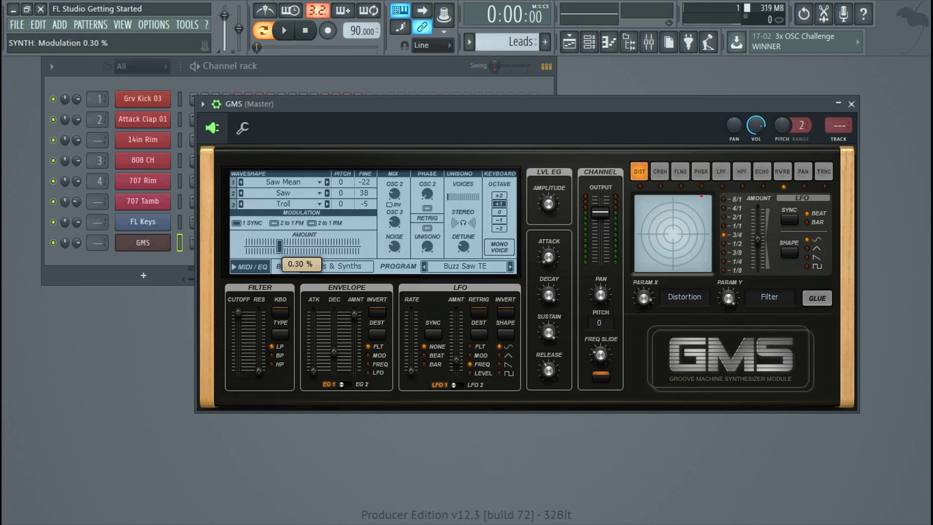
{"action": "key", "text": "w"}
{"action": "key", "text": "w"}
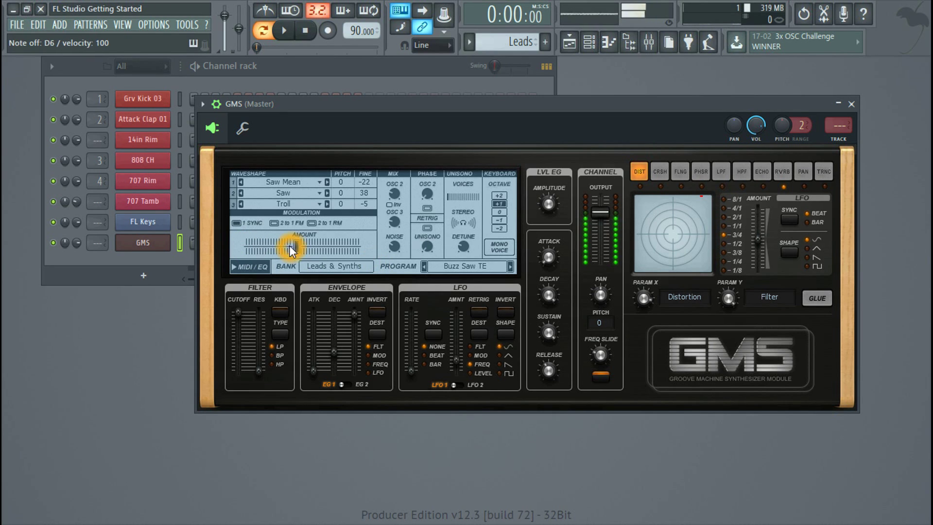
{"action": "left_click_drag", "start_coordinate": [298, 247], "coordinate": [299, 245]}
{"action": "key", "text": "w"}
- Raise the GMS filter resonance slightly, trying out the filter and envelope sliders
{"action": "left_click_drag", "start_coordinate": [238, 312], "coordinate": [238, 312]}
{"action": "mouse_move", "coordinate": [261, 361]}
{"action": "left_mouse_down"}
{"action": "mouse_move", "coordinate": [264, 265]}
{"action": "mouse_move", "coordinate": [265, 369]}
{"action": "left_mouse_up"}
{"action": "mouse_move", "coordinate": [335, 360]}
{"action": "left_mouse_down"}
{"action": "mouse_move", "coordinate": [345, 279]}
{"action": "mouse_move", "coordinate": [351, 369]}
{"action": "left_mouse_up"}
- Raise the LFO rate to about three quarters of its range, adjust the LFO amount and close the GMS window
{"action": "left_click", "coordinate": [411, 369]}
{"action": "left_click_drag", "start_coordinate": [411, 367], "coordinate": [413, 328]}
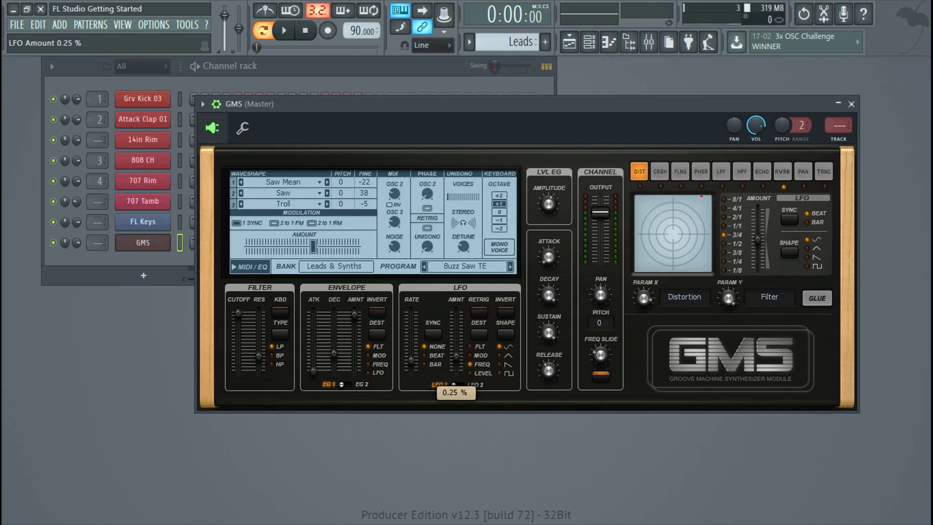
{"action": "left_click_drag", "start_coordinate": [456, 353], "coordinate": [411, 345]}
{"action": "left_click", "coordinate": [411, 358]}
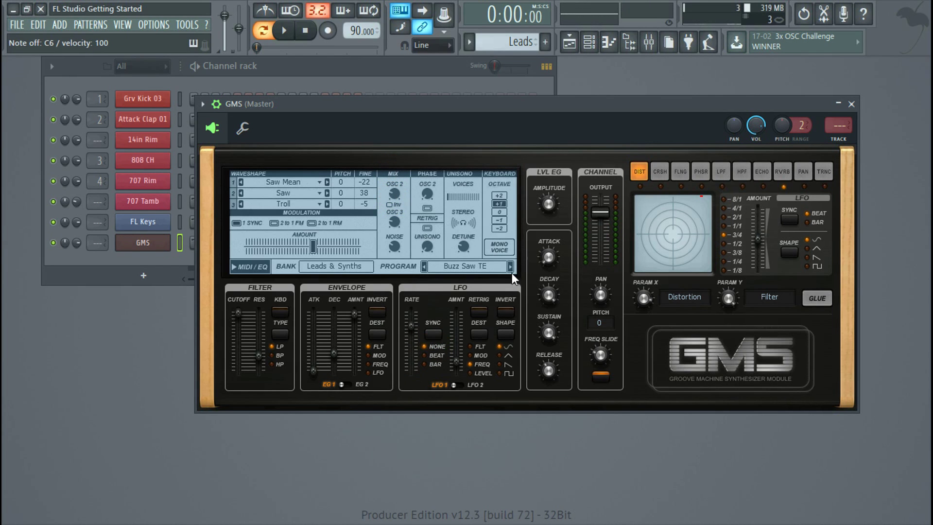
{"action": "left_click", "coordinate": [850, 105]}
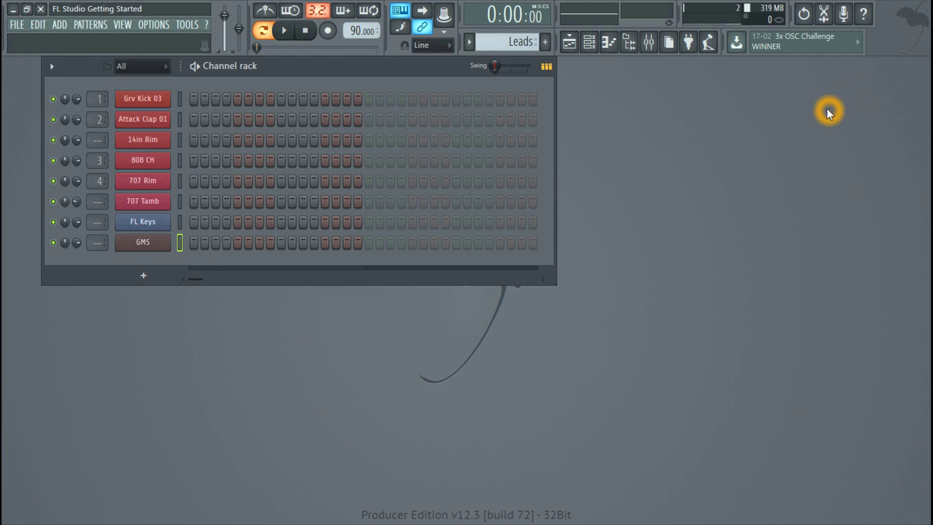
{"action": "left_click", "coordinate": [544, 301]}
{"action": "left_click", "coordinate": [147, 249]}
{"action": "left_click", "coordinate": [147, 249]}
{"action": "right_click", "coordinate": [147, 248]}
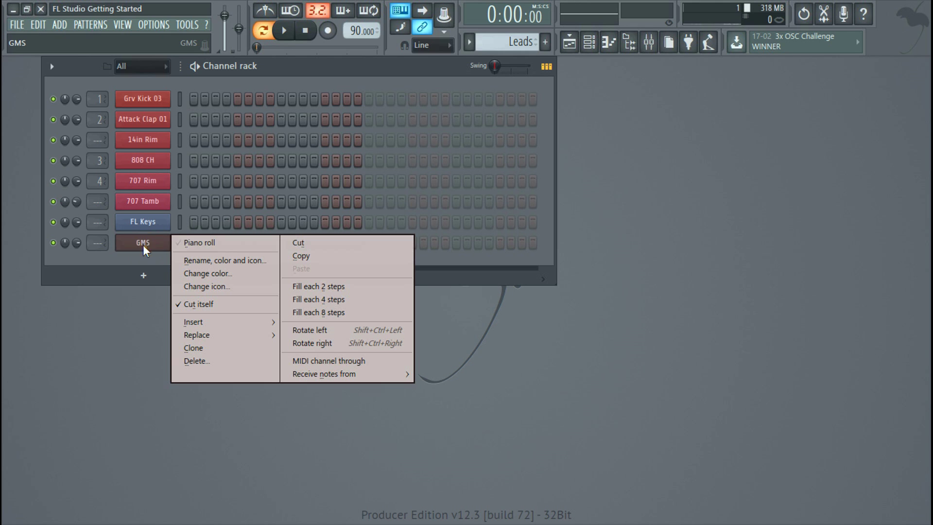
{"action": "left_click", "coordinate": [109, 329]}
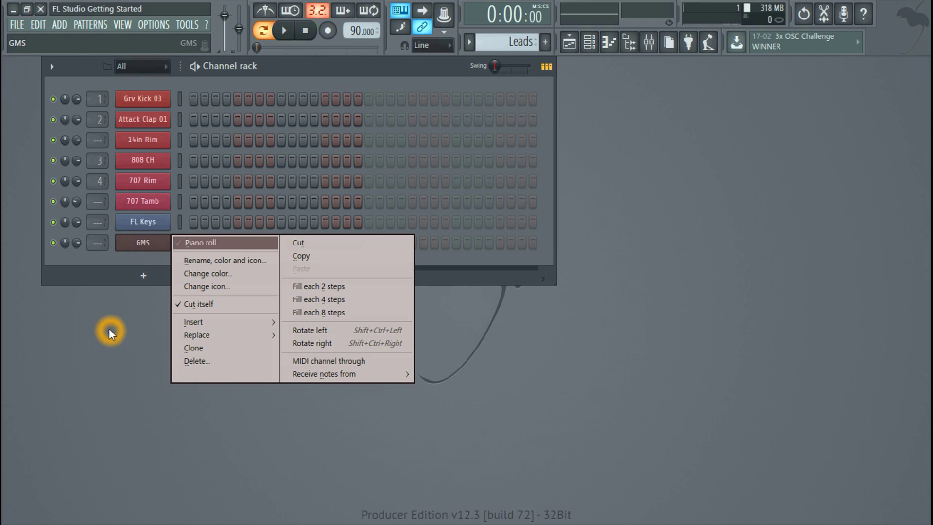
- Switch to the Piano pattern, select the FL Keys channel and open its notes in the piano roll
{"action": "left_click", "coordinate": [469, 44]}
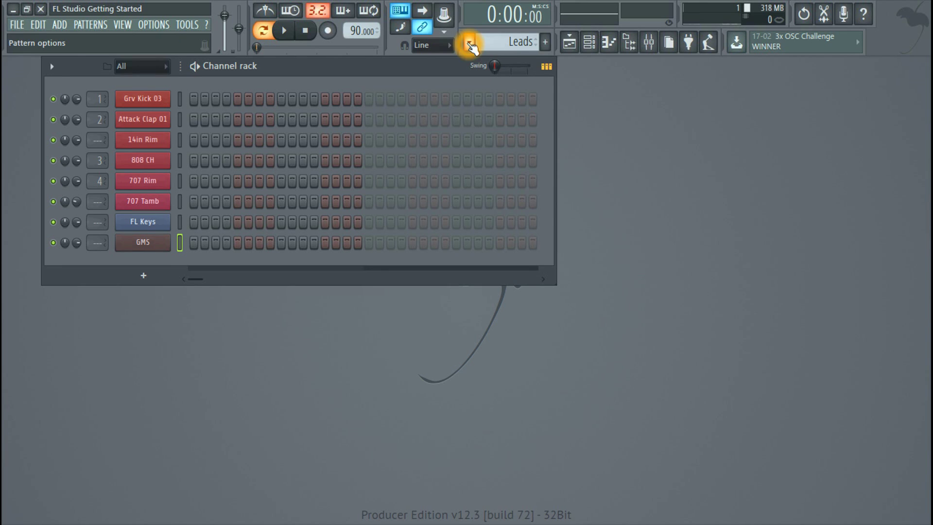
{"action": "left_click", "coordinate": [486, 61]}
{"action": "left_click", "coordinate": [179, 222]}
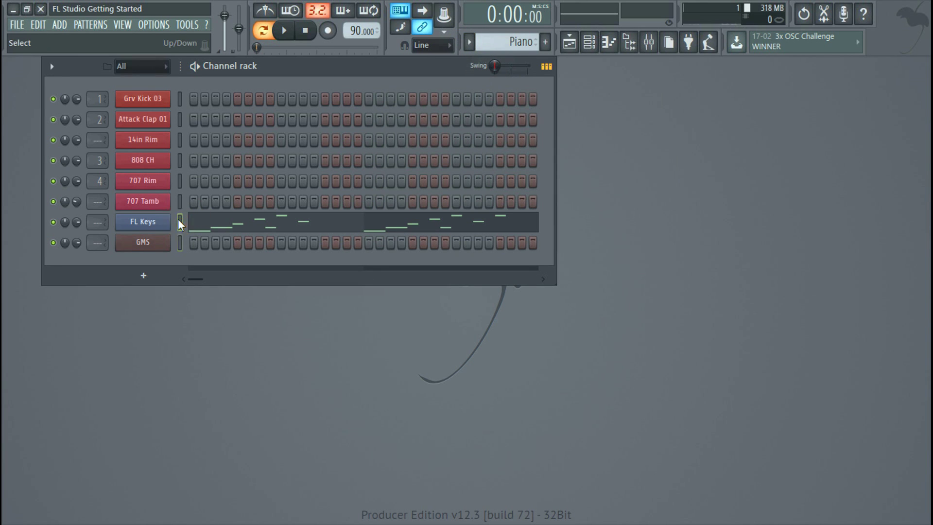
{"action": "left_click", "coordinate": [180, 222]}
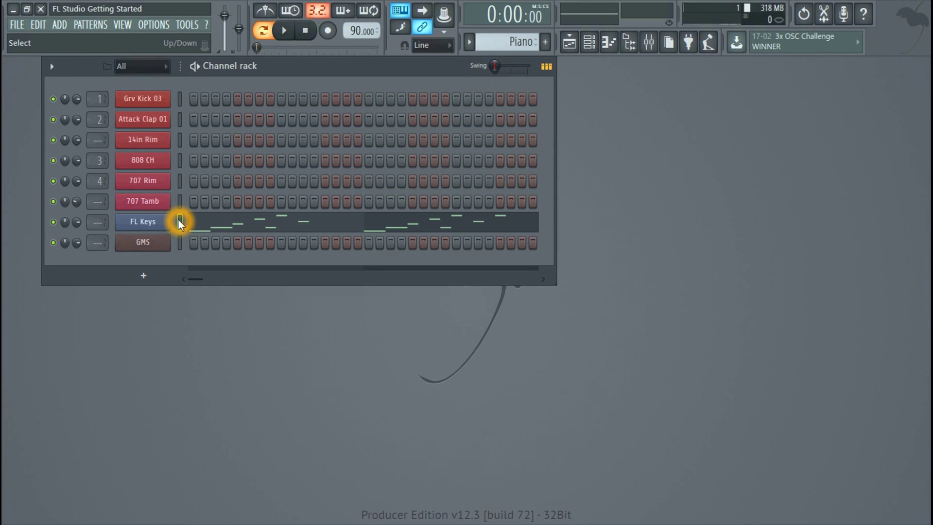
{"action": "left_click", "coordinate": [226, 213]}
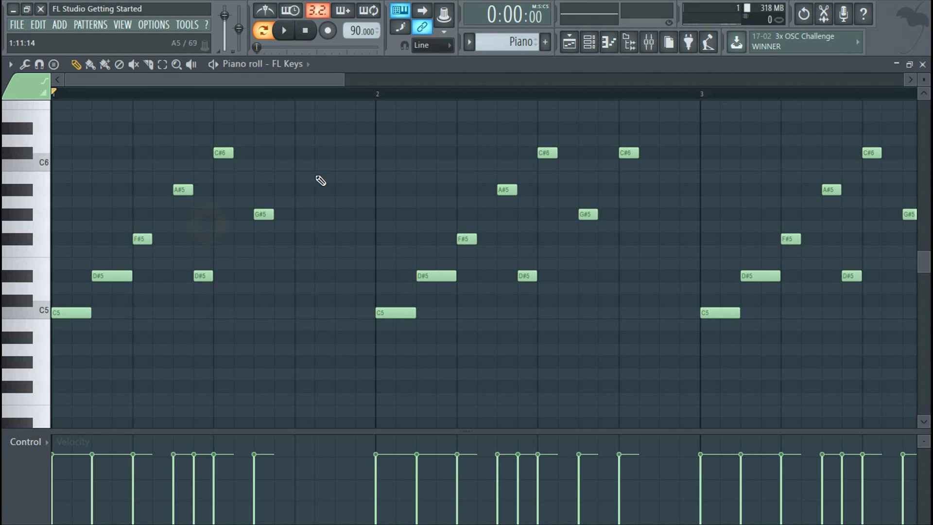
- Select all the FL Keys notes in bars 1 to 4, then return to the channel rack with FL Keys selected
{"action": "left_click_drag", "start_coordinate": [339, 81], "coordinate": [846, 125]}
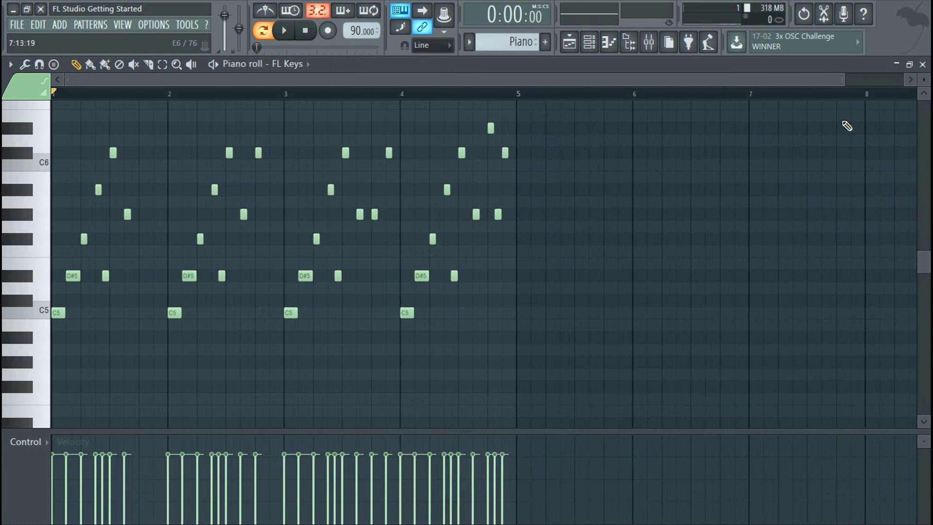
{"action": "left_click", "coordinate": [162, 64]}
{"action": "left_click_drag", "start_coordinate": [559, 119], "coordinate": [50, 373]}
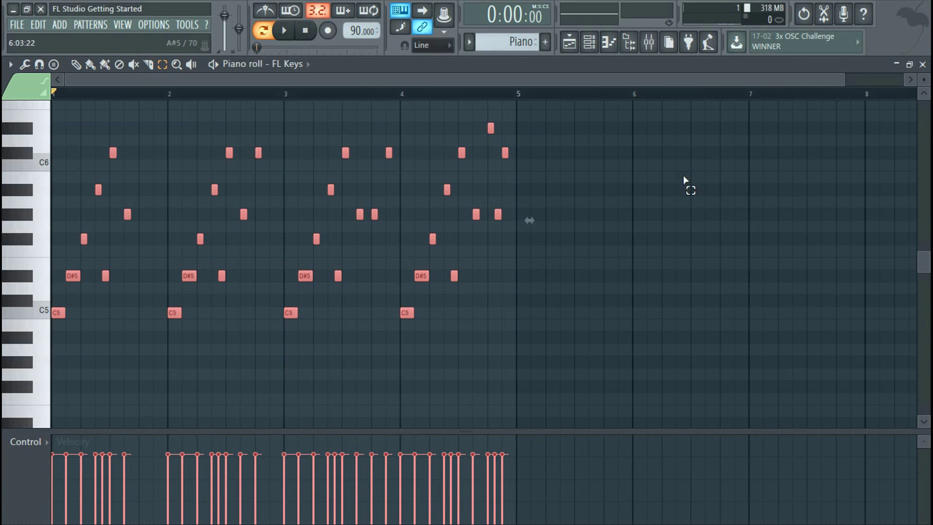
{"action": "left_click", "coordinate": [922, 64]}
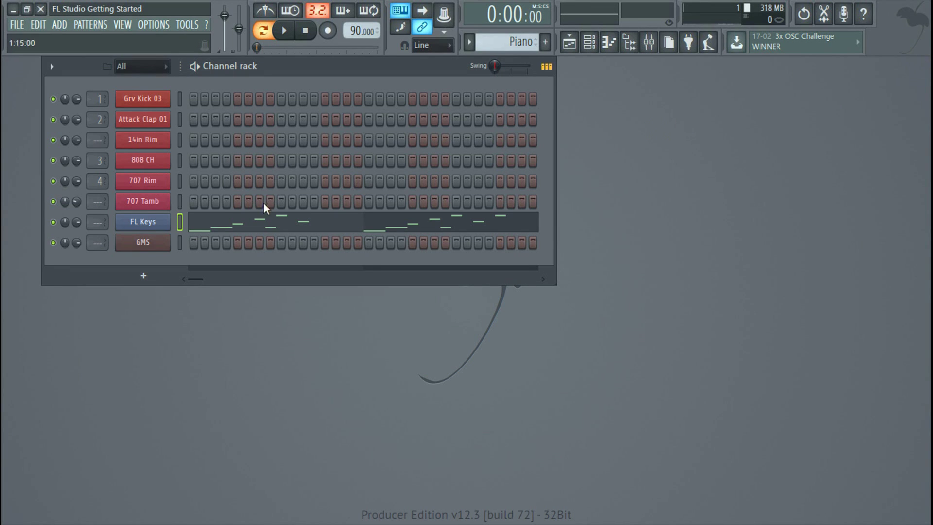
{"action": "left_click", "coordinate": [179, 222]}
{"action": "left_click", "coordinate": [180, 222]}
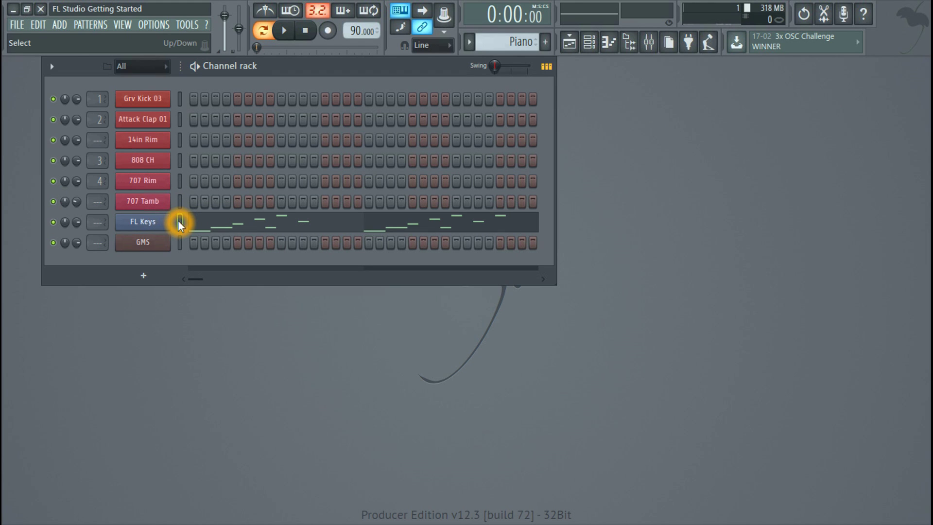
- Switch to the Leads pattern and open the piano roll of the GMS channel
{"action": "left_click", "coordinate": [469, 42]}
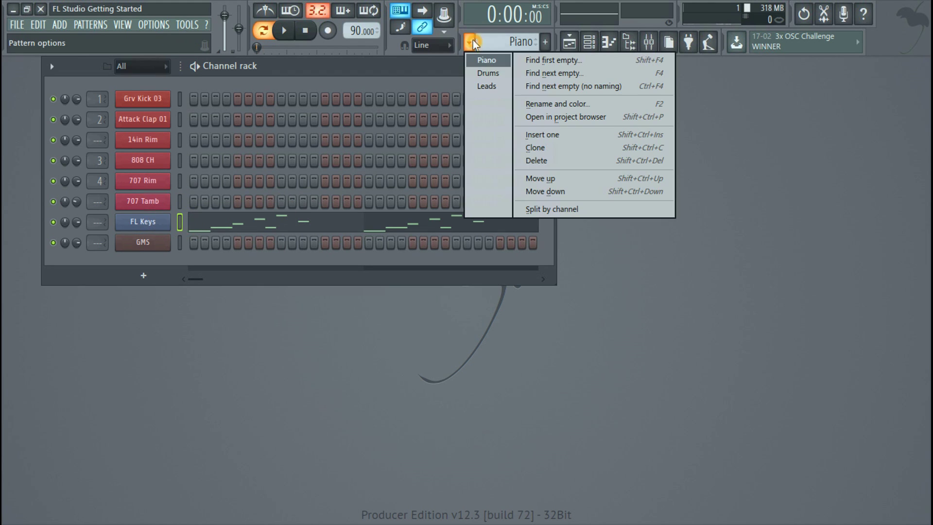
{"action": "left_click", "coordinate": [490, 88]}
{"action": "right_click", "coordinate": [154, 243]}
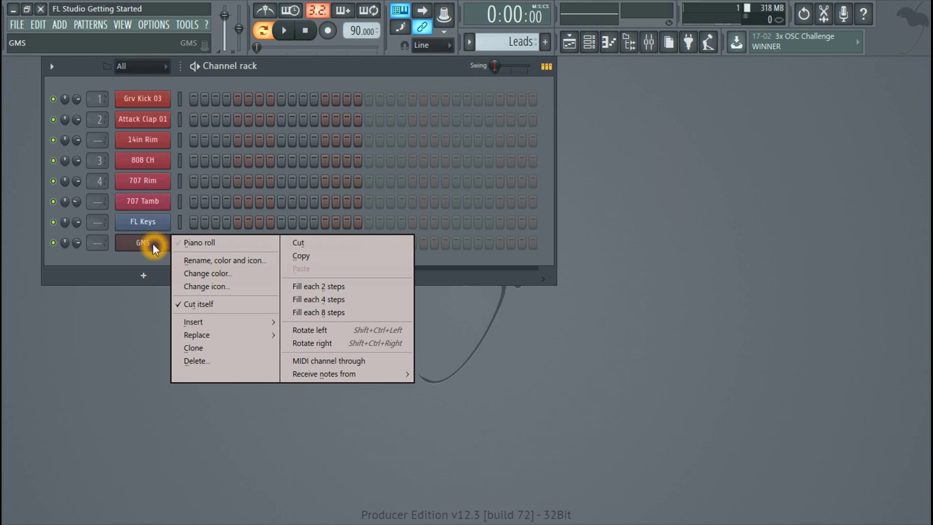
{"action": "left_click", "coordinate": [200, 242]}
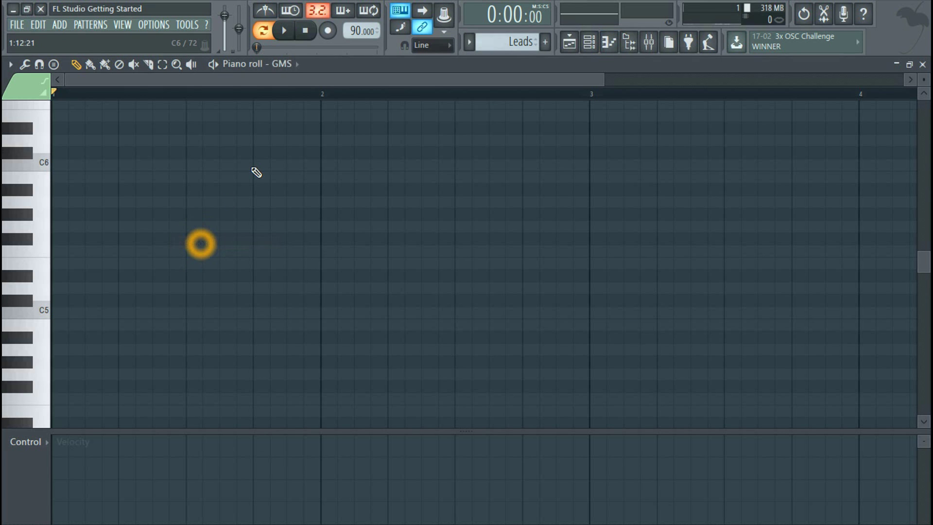
- Paste the copied FL Keys notes into the GMS piano roll from bar 1 and preview them with the GMS sound
{"action": "left_click", "coordinate": [283, 30]}
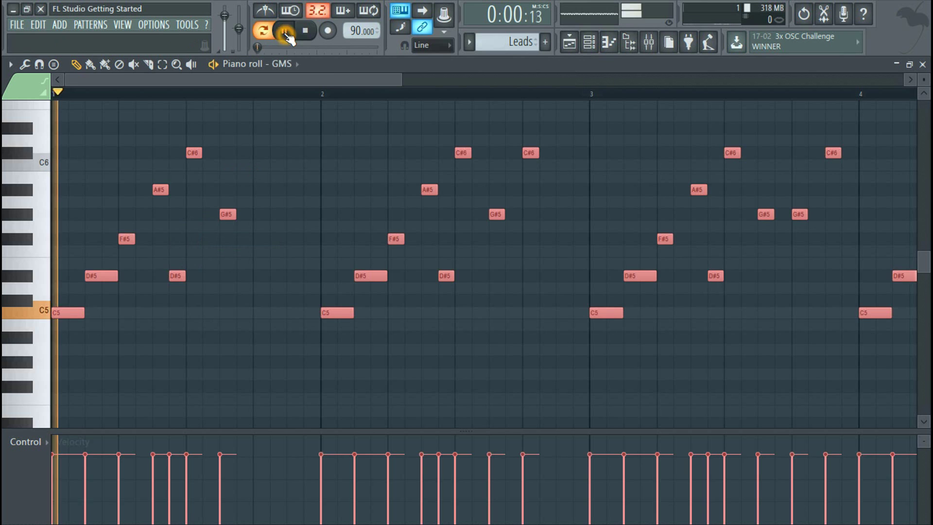
{"action": "left_click_drag", "start_coordinate": [403, 82], "coordinate": [639, 219]}
{"action": "key", "text": "space"}
- Deselect the pasted notes and erase individual notes one by one, mainly in bars 3 and 4
{"action": "left_click", "coordinate": [666, 134]}
{"action": "right_click", "coordinate": [597, 128]}
{"action": "right_click", "coordinate": [560, 153]}
{"action": "right_click", "coordinate": [470, 153]}
{"action": "right_click", "coordinate": [416, 152]}
{"action": "right_click", "coordinate": [398, 189]}
{"action": "right_click", "coordinate": [435, 214]}
{"action": "right_click", "coordinate": [542, 189]}
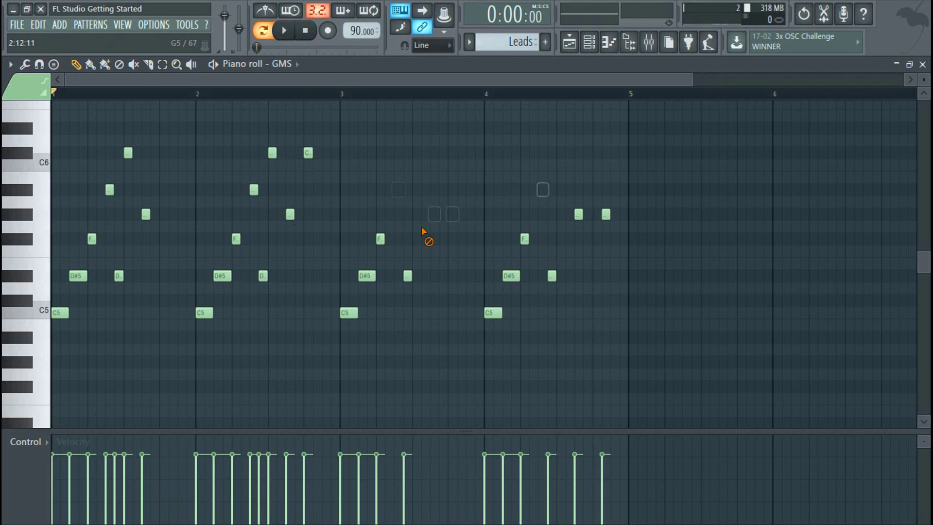
{"action": "right_click", "coordinate": [578, 214]}
{"action": "right_click", "coordinate": [380, 239]}
{"action": "right_click", "coordinate": [408, 275]}
{"action": "right_click", "coordinate": [366, 275]}
{"action": "right_click", "coordinate": [263, 275]}
{"action": "right_click", "coordinate": [349, 312]}
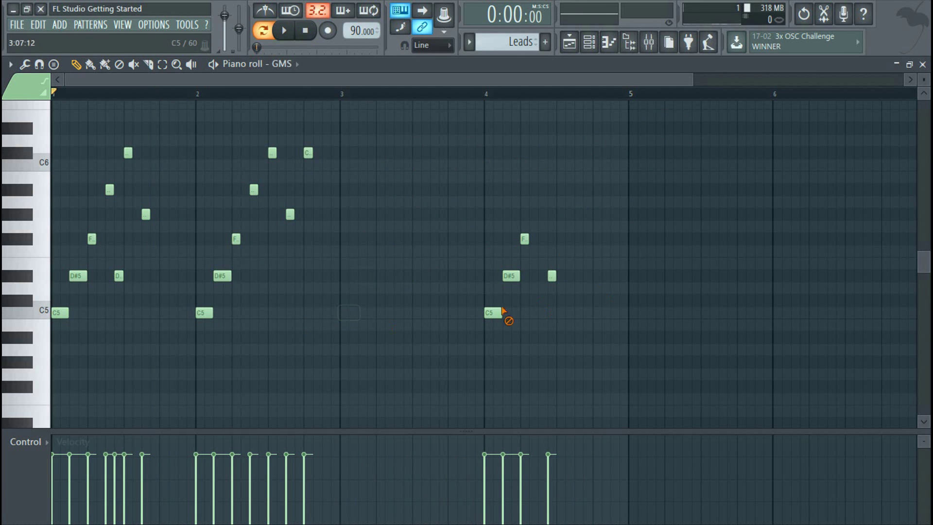
{"action": "right_click", "coordinate": [495, 312]}
- Delete all the remaining notes in the GMS piano roll and move the playhead to the middle of bar 1
{"action": "key", "text": "ctrl+a"}
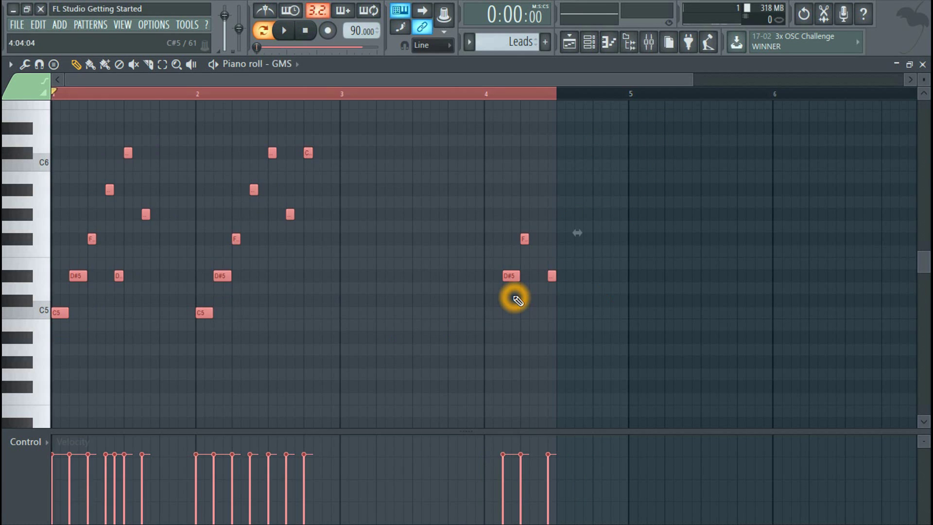
{"action": "key", "text": "Delete"}
{"action": "left_click", "coordinate": [130, 95]}
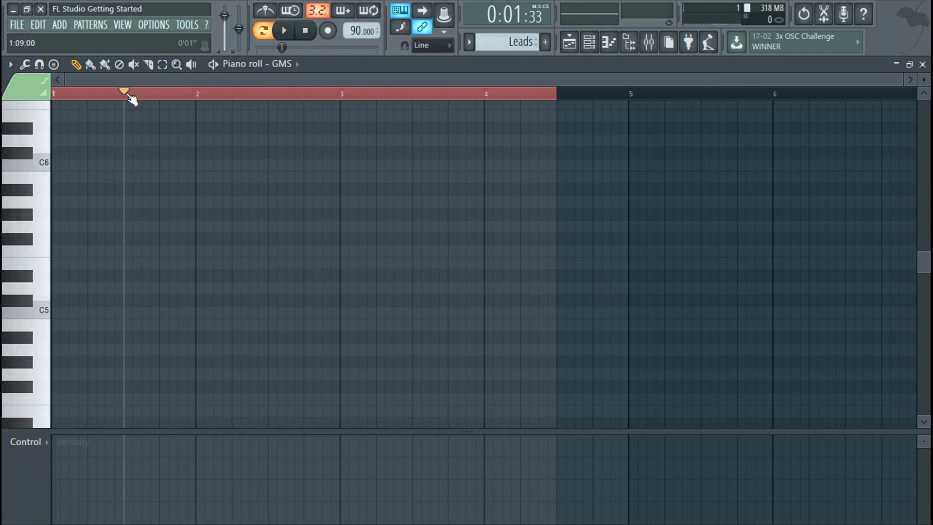
- Close the piano roll, open the GMS synth and bring up its Presets Library
{"action": "left_click", "coordinate": [921, 64]}
{"action": "left_click", "coordinate": [151, 248]}
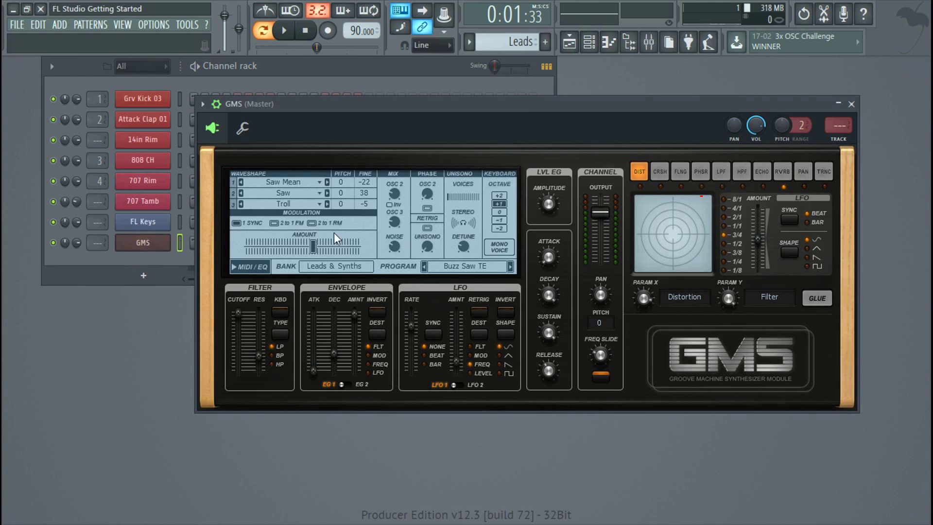
{"action": "left_click", "coordinate": [448, 267]}
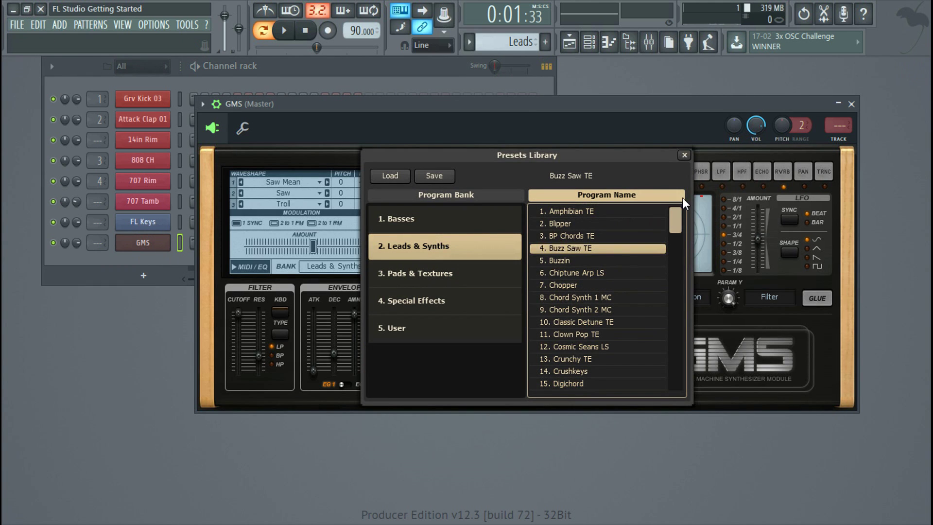
- Audition presets in the Leads & Synths bank, including Touch Of Nature LS, Trance Lead LS, Trance Stab TE and Saw 3
{"action": "left_click_drag", "start_coordinate": [672, 220], "coordinate": [684, 385]}
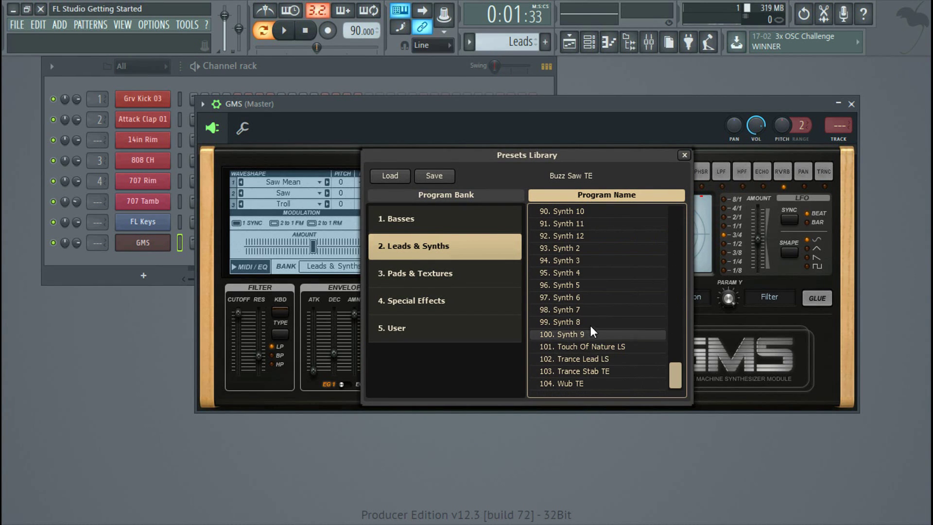
{"action": "left_click", "coordinate": [570, 346]}
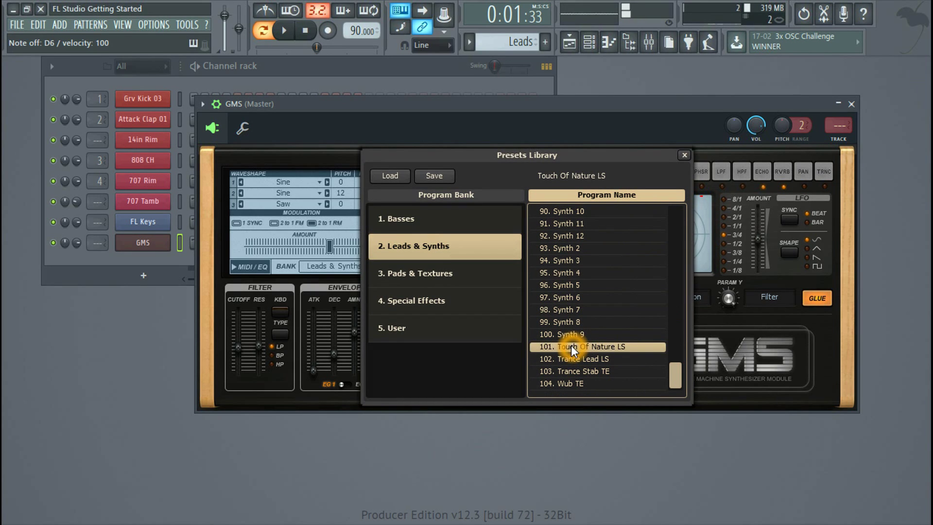
{"action": "left_click", "coordinate": [581, 359]}
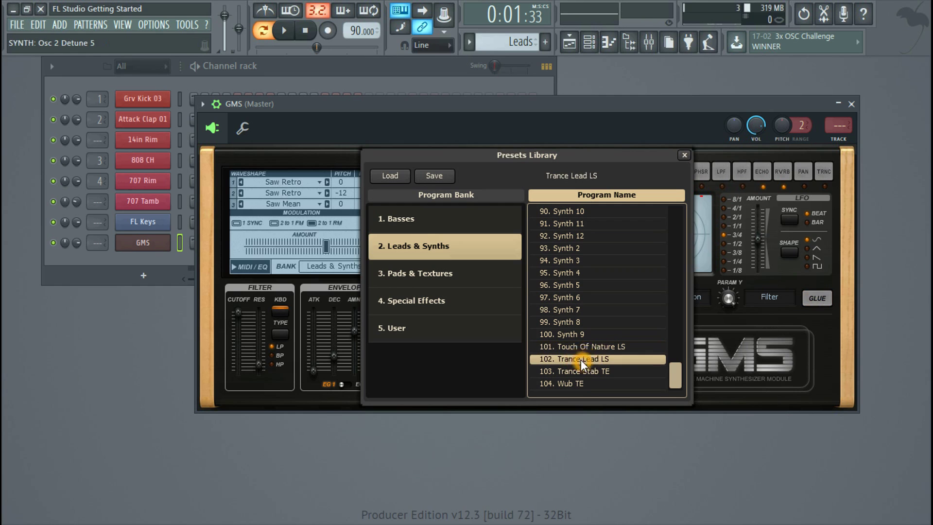
{"action": "left_click", "coordinate": [585, 372]}
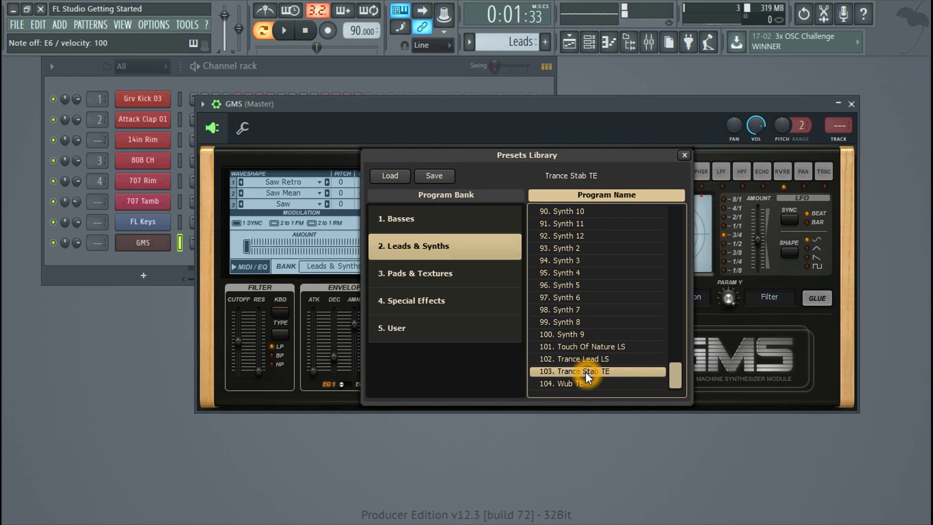
{"action": "left_click_drag", "start_coordinate": [672, 380], "coordinate": [675, 346]}
{"action": "left_click", "coordinate": [567, 346]}
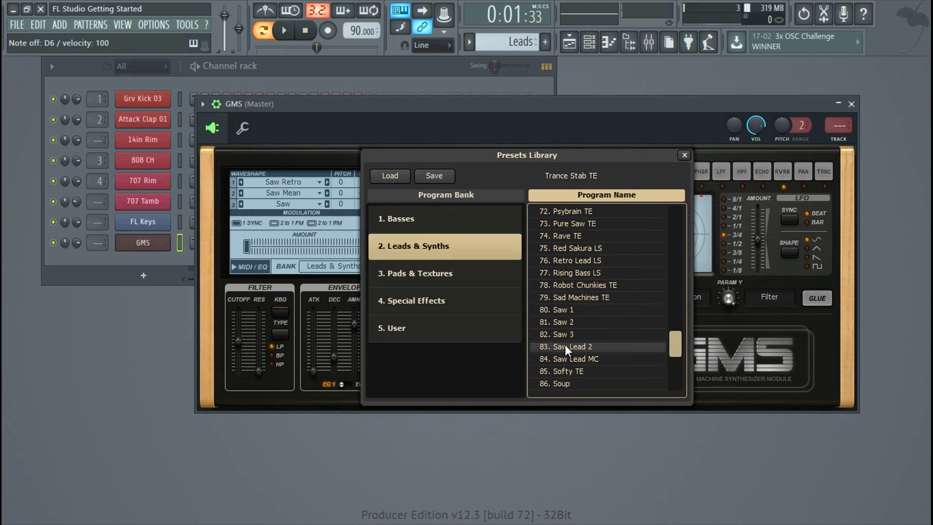
{"action": "left_click", "coordinate": [581, 334]}
{"action": "left_click", "coordinate": [578, 317]}
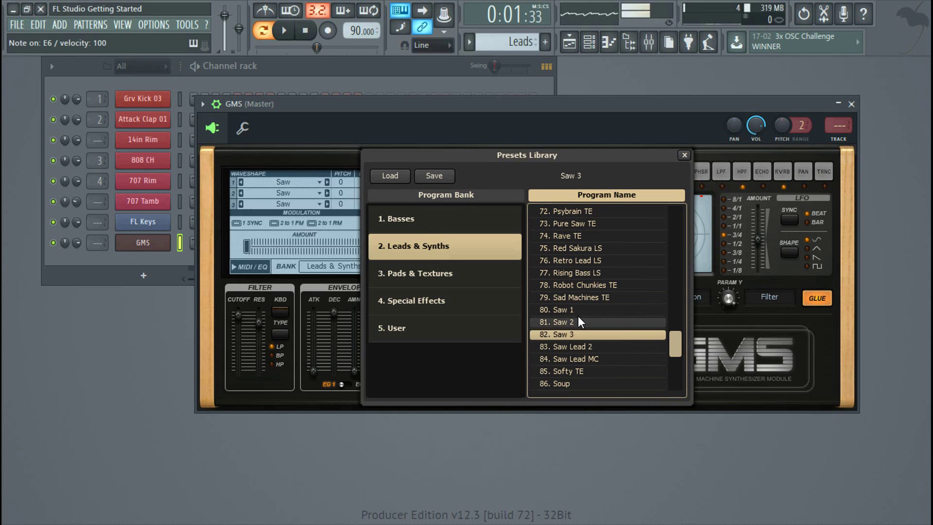
{"action": "left_click", "coordinate": [575, 310]}
- Load the Saw Lead 2 preset and close the GMS window
{"action": "left_click", "coordinate": [593, 345]}
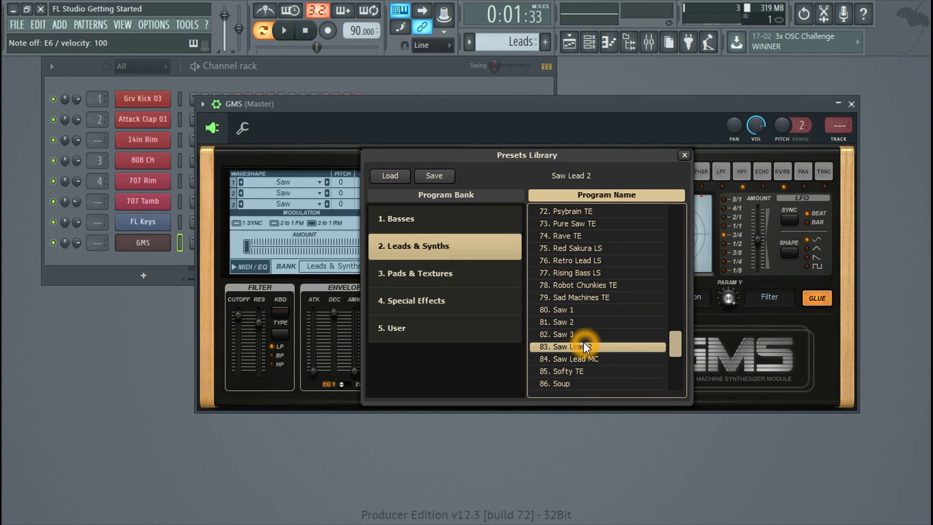
{"action": "double_click", "coordinate": [584, 345]}
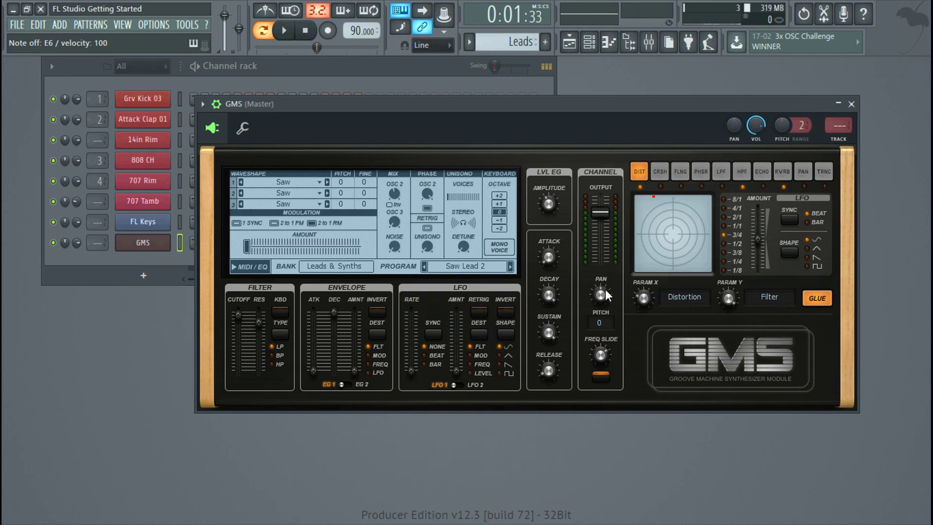
{"action": "left_click", "coordinate": [851, 104]}
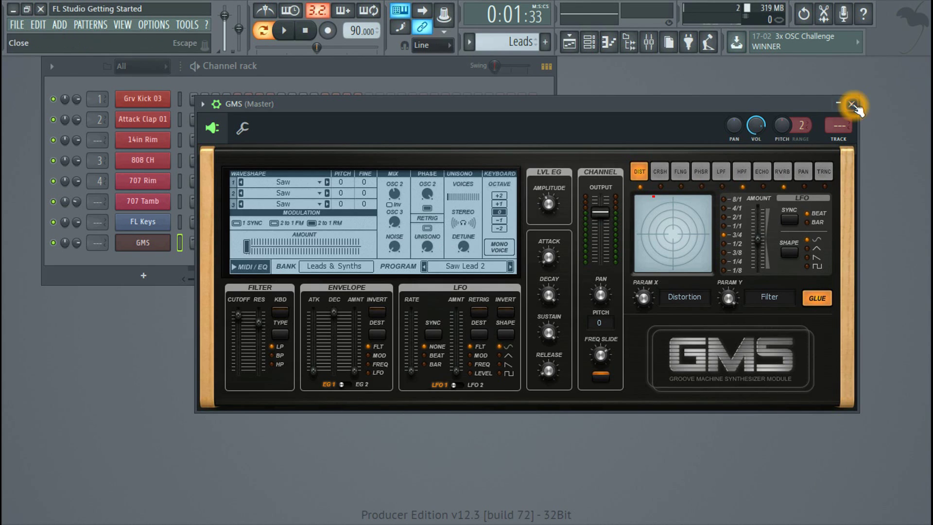
- Open the GMS channel's piano roll and place a C#5 note at the start of bar 1
{"action": "right_click", "coordinate": [146, 241]}
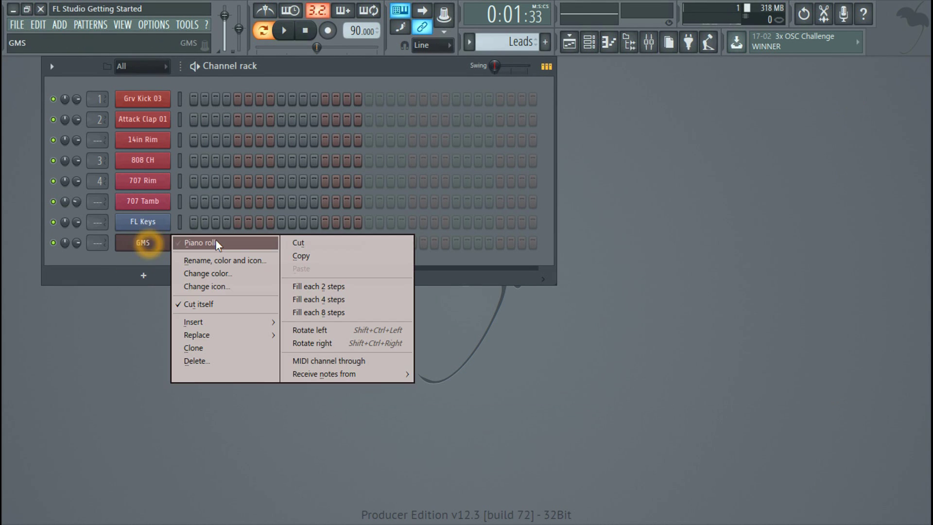
{"action": "left_click", "coordinate": [214, 239]}
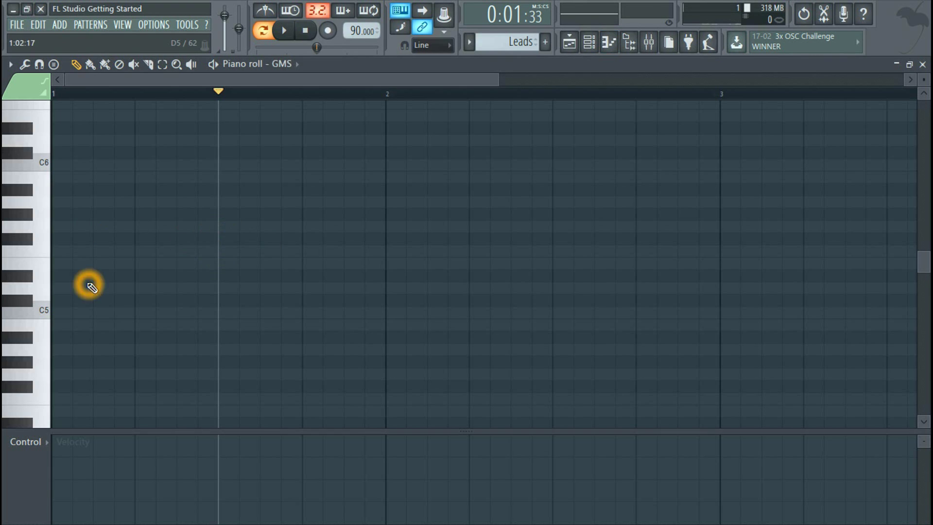
{"action": "left_click", "coordinate": [55, 301]}
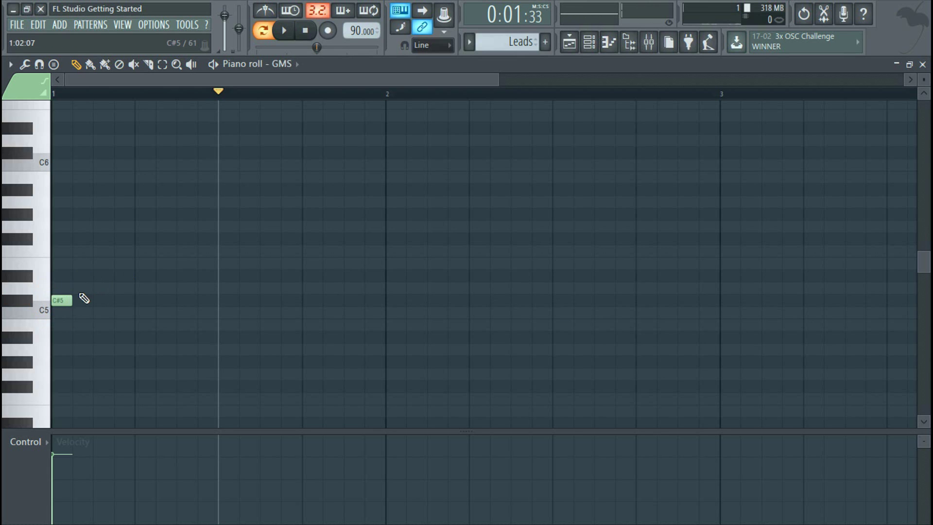
{"action": "left_click", "coordinate": [96, 275]}
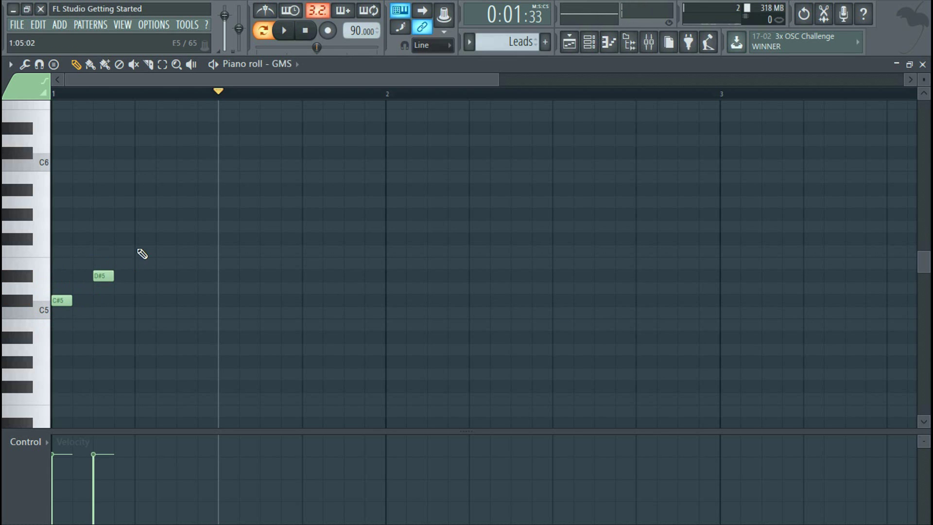
{"action": "left_click", "coordinate": [119, 275]}
{"action": "left_click", "coordinate": [284, 31]}
{"action": "left_click", "coordinate": [305, 31]}
{"action": "left_click", "coordinate": [284, 30]}
{"action": "left_click", "coordinate": [305, 31]}
{"action": "left_click", "coordinate": [283, 30]}
{"action": "right_click", "coordinate": [110, 276]}
{"action": "right_click", "coordinate": [125, 276]}
- Lengthen the opening C#5 note to one beat and complete bar 1 with one-beat F#5, C#5 and G#5 notes
{"action": "left_click_drag", "start_coordinate": [71, 301], "coordinate": [134, 301]}
{"action": "left_click", "coordinate": [137, 239]}
{"action": "left_click", "coordinate": [217, 300]}
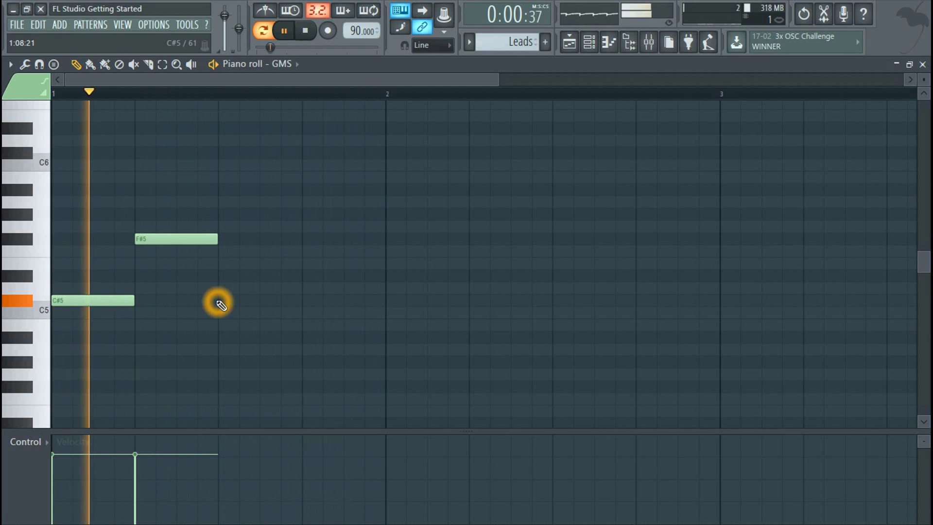
{"action": "left_click", "coordinate": [305, 215]}
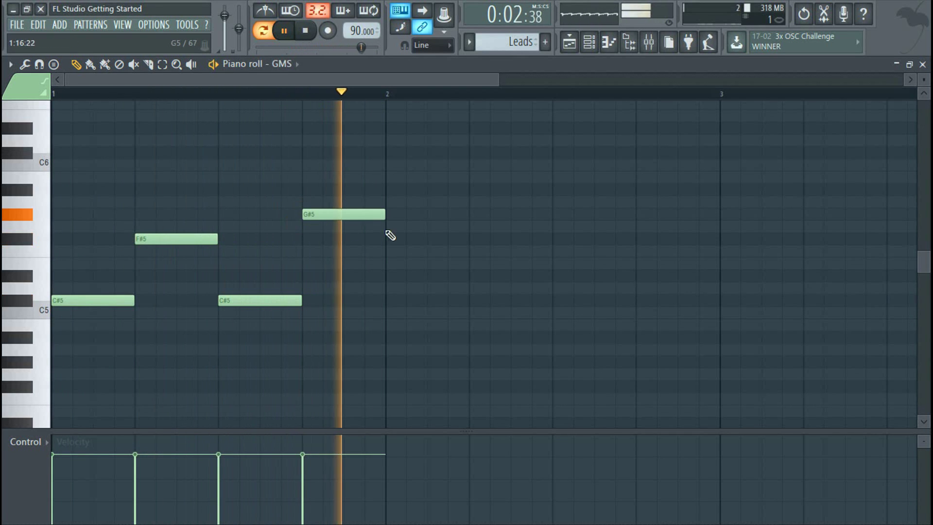
- Stop playback and duplicate the four-note phrase from bar 1 into bars 2, 3 and 4
{"action": "left_click_drag", "start_coordinate": [496, 77], "coordinate": [579, 78]}
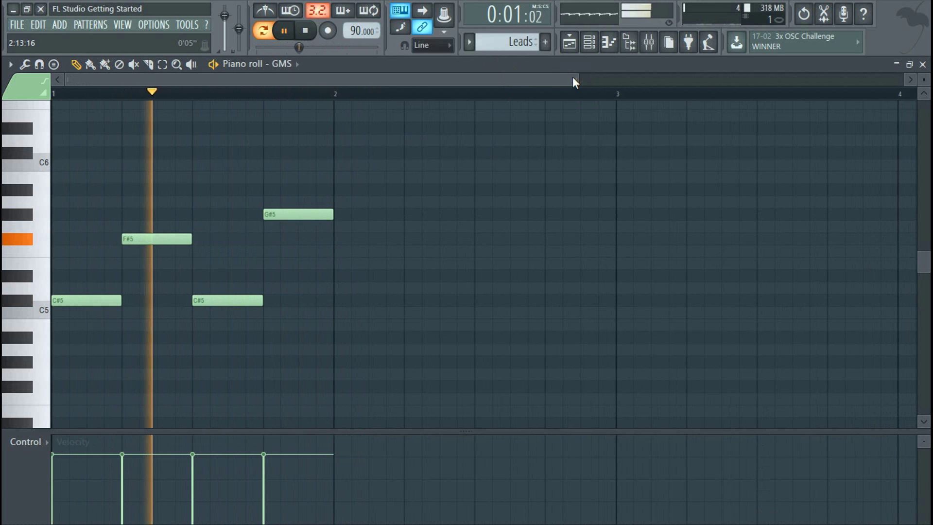
{"action": "left_click_drag", "start_coordinate": [579, 79], "coordinate": [670, 78]}
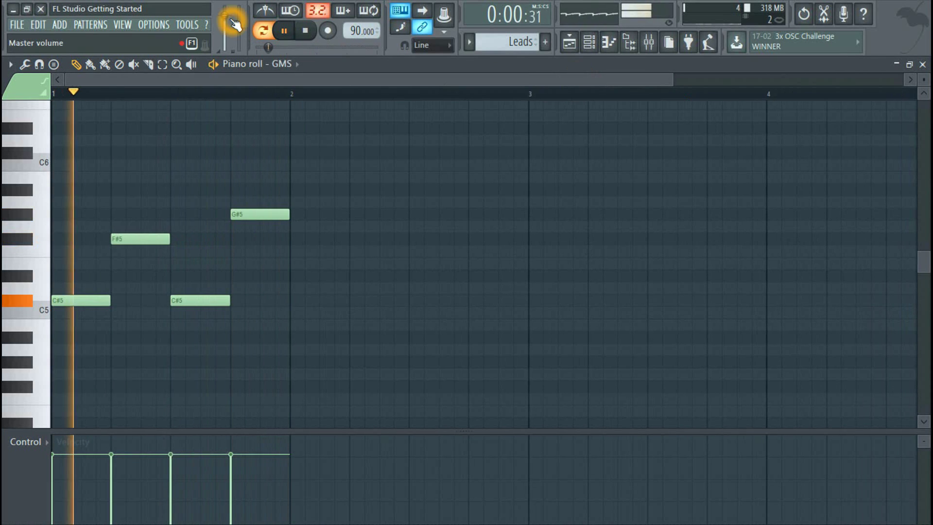
{"action": "left_click", "coordinate": [302, 30]}
{"action": "left_click", "coordinate": [165, 66]}
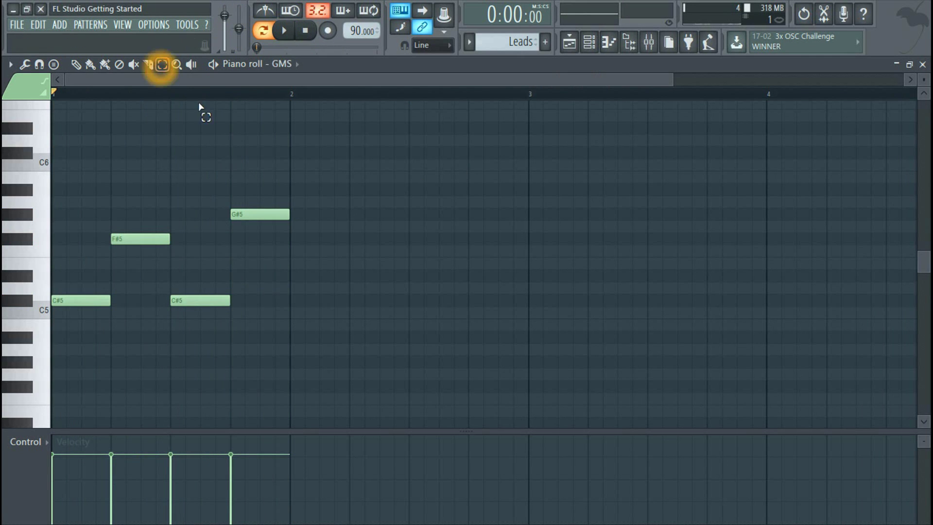
{"action": "left_click_drag", "start_coordinate": [277, 136], "coordinate": [77, 364]}
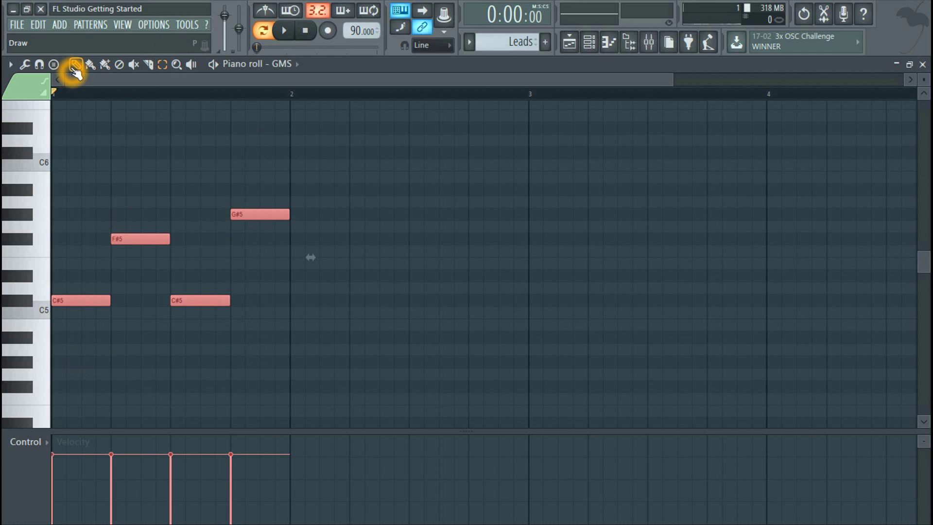
{"action": "left_click", "coordinate": [146, 239]}
{"action": "mouse_move", "coordinate": [146, 239]}
{"action": "left_mouse_down"}
{"action": "mouse_move", "coordinate": [386, 248]}
{"action": "mouse_move", "coordinate": [375, 238]}
{"action": "mouse_move", "coordinate": [625, 241]}
{"action": "left_mouse_up"}
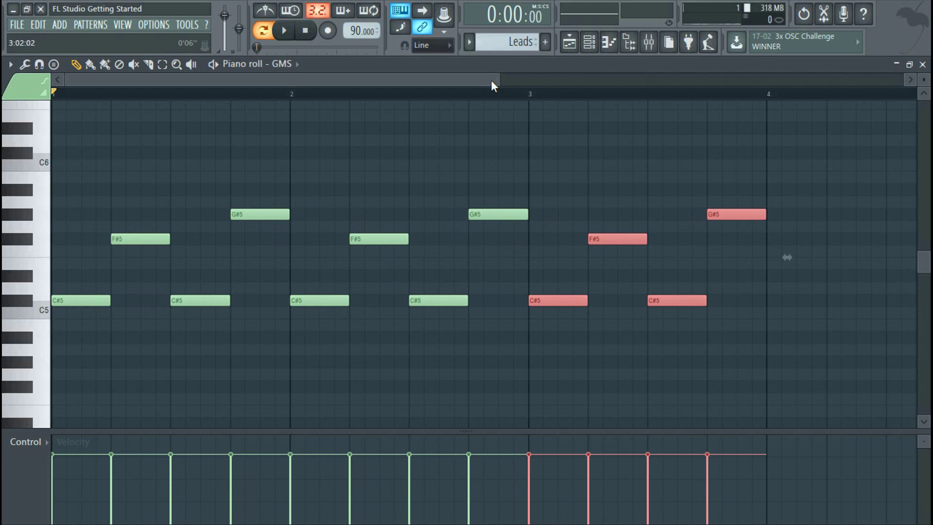
{"action": "left_click_drag", "start_coordinate": [493, 81], "coordinate": [724, 82]}
{"action": "left_click_drag", "start_coordinate": [418, 238], "coordinate": [570, 241]}
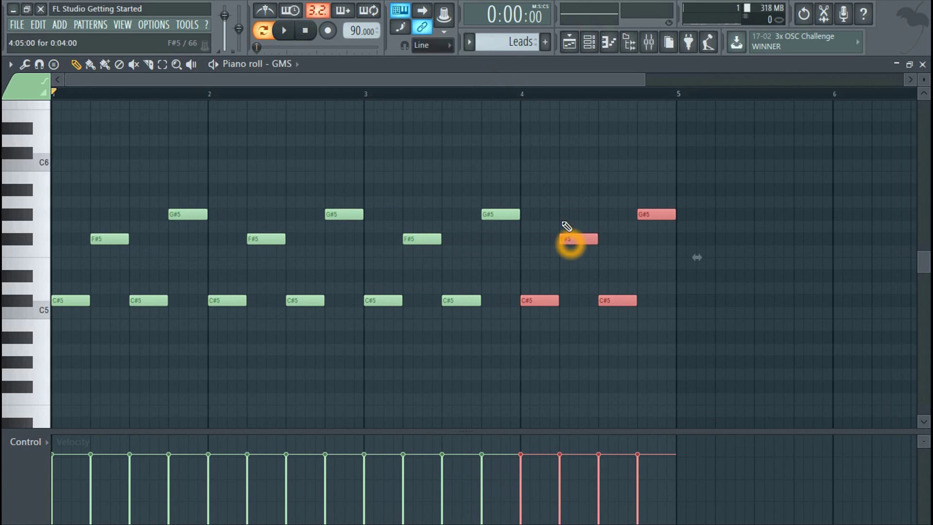
{"action": "left_click", "coordinate": [504, 162]}
- Start playback and swap bar 2's upper notes, placing G#5 on beat 2 and F#5 on beat 4
{"action": "left_click", "coordinate": [286, 31]}
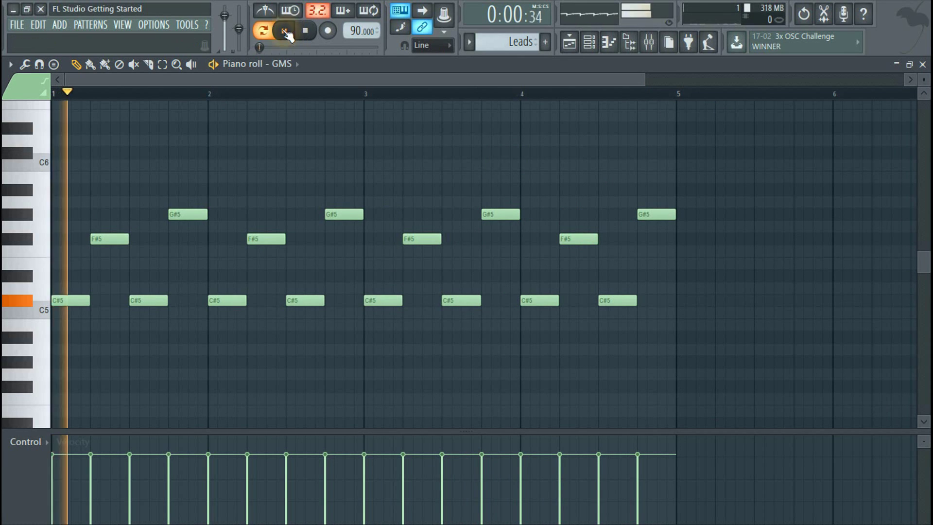
{"action": "left_click_drag", "start_coordinate": [270, 239], "coordinate": [266, 214]}
{"action": "left_click_drag", "start_coordinate": [333, 214], "coordinate": [335, 241]}
- Split bar 4's second beat into half-beat F#5 and G#5 notes and its last beat into half-beat G#5 and F#5 notes
{"action": "left_click", "coordinate": [435, 241]}
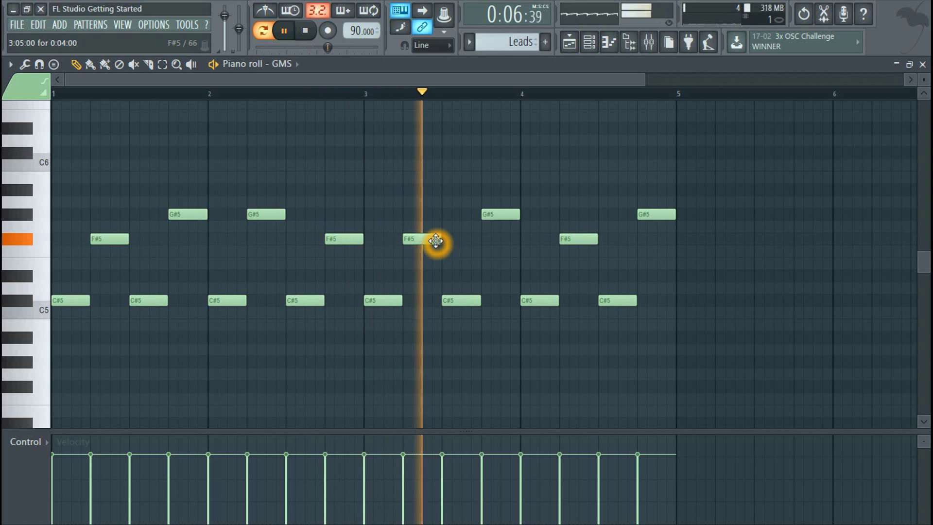
{"action": "left_click", "coordinate": [592, 241]}
{"action": "left_click_drag", "start_coordinate": [595, 238], "coordinate": [578, 238]}
{"action": "left_click_drag", "start_coordinate": [593, 240], "coordinate": [582, 214]}
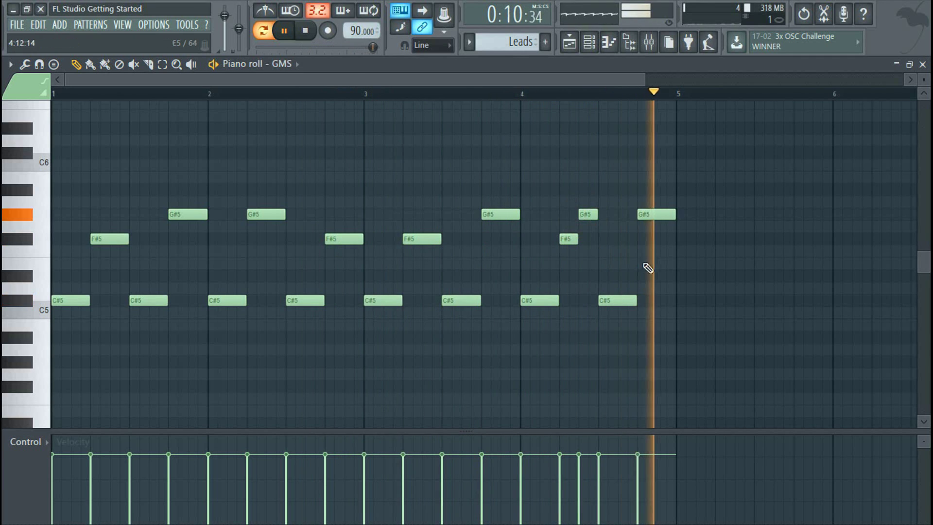
{"action": "left_click_drag", "start_coordinate": [671, 217], "coordinate": [662, 238]}
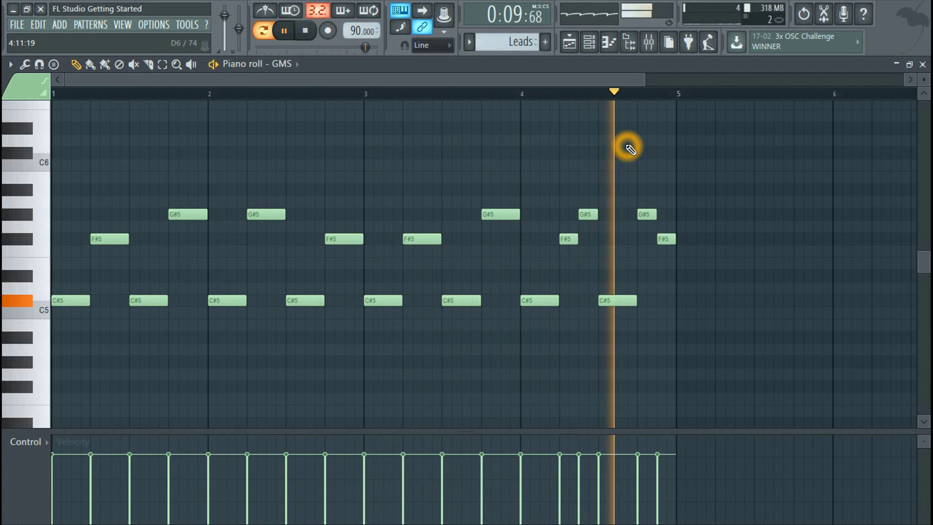
{"action": "left_click", "coordinate": [308, 32]}
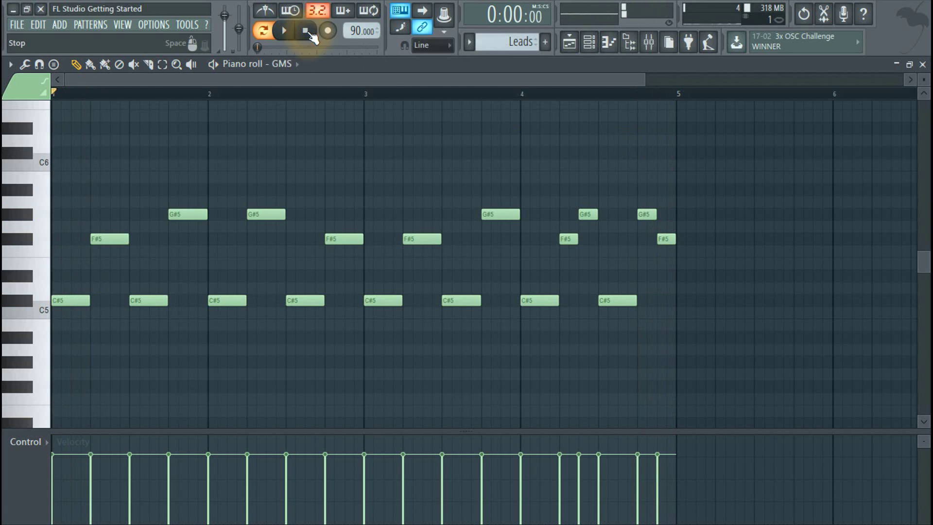
- Play back the edited lead melody briefly, stop it and close the piano roll
{"action": "left_click", "coordinate": [115, 242]}
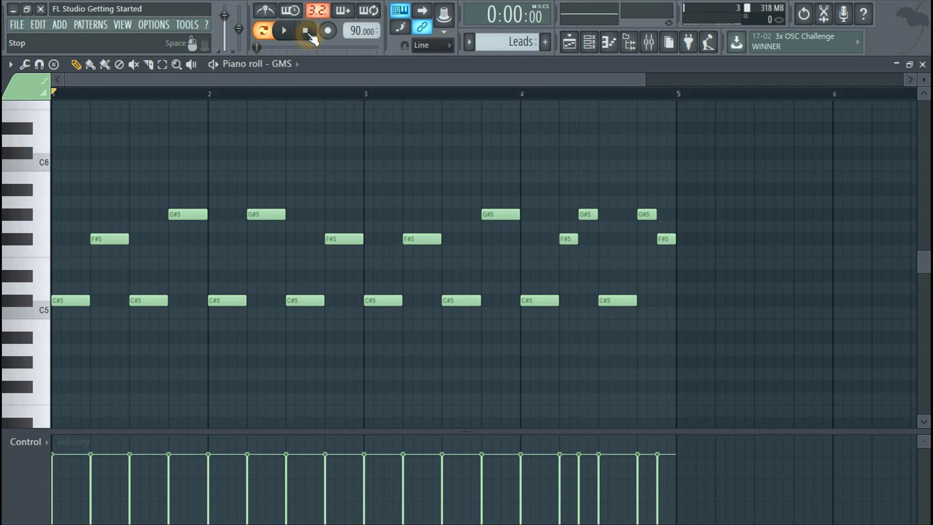
{"action": "left_click", "coordinate": [136, 239]}
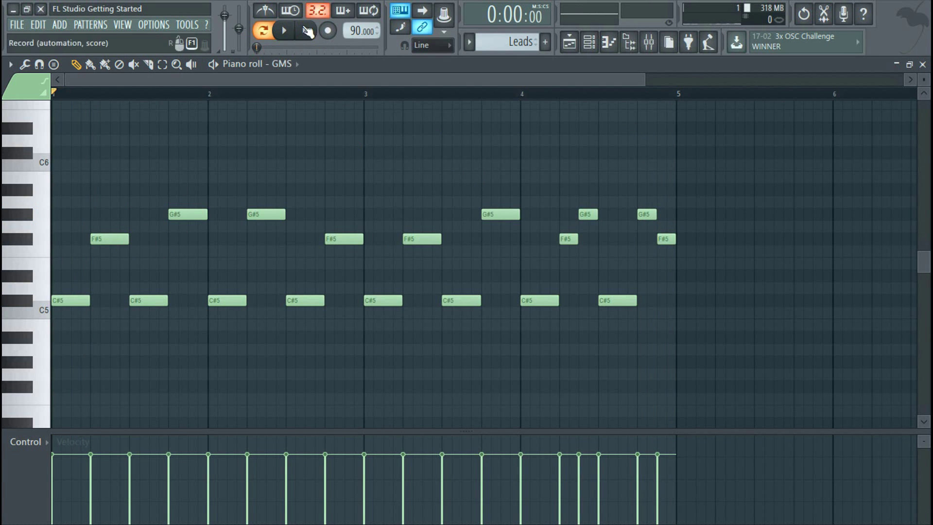
{"action": "left_click", "coordinate": [286, 32]}
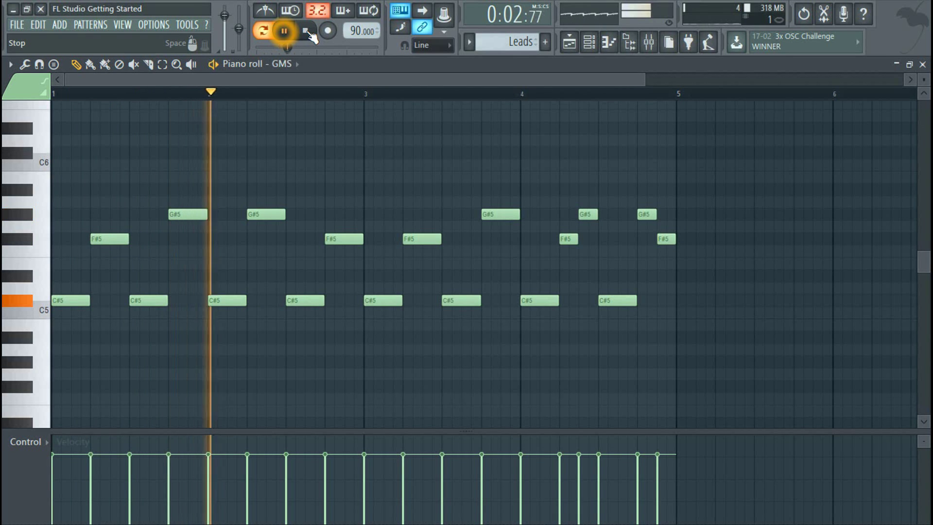
{"action": "left_click", "coordinate": [306, 32]}
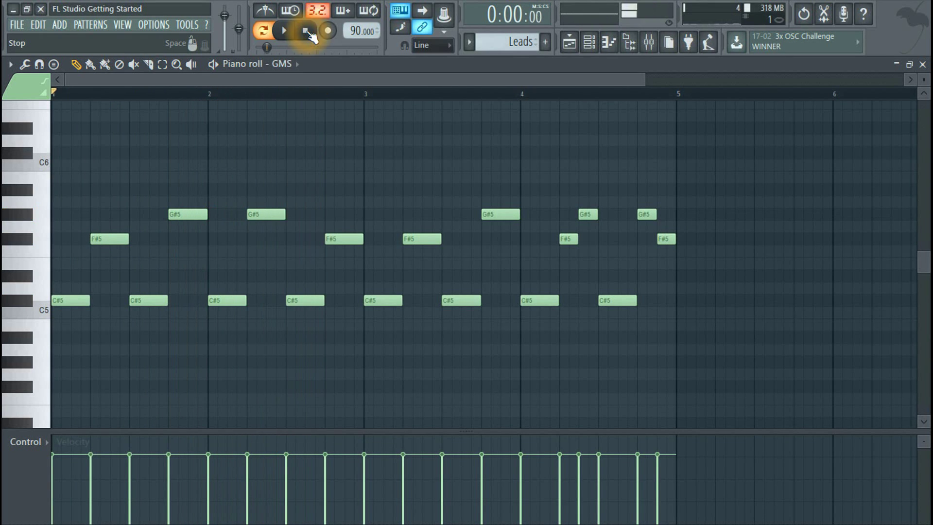
{"action": "left_click_drag", "start_coordinate": [648, 78], "coordinate": [762, 94]}
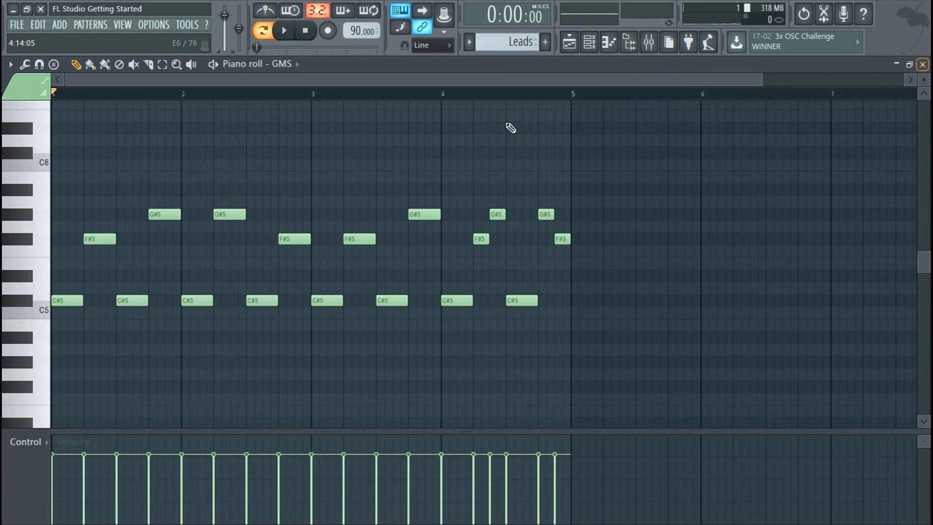
{"action": "left_click", "coordinate": [922, 65]}
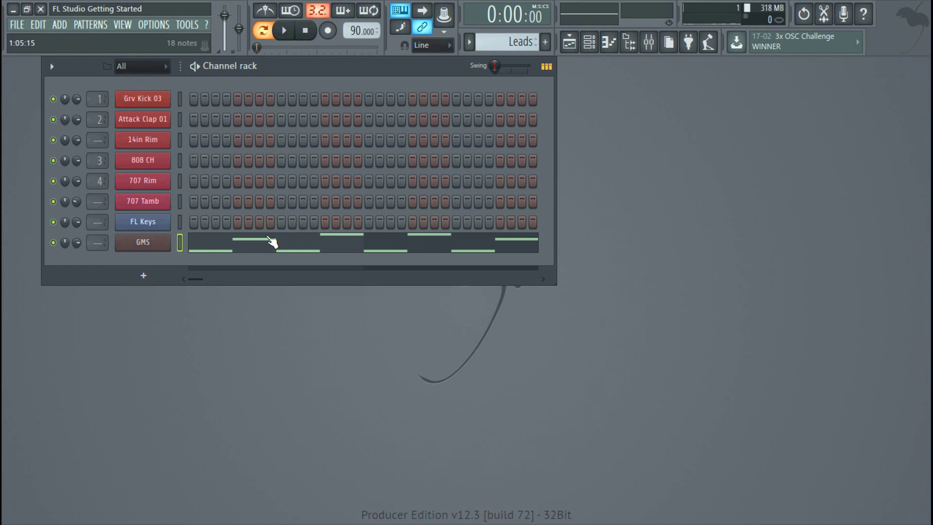
- Switch to the empty Pattern 4, rename it Bass and color it green
{"action": "scroll", "coordinate": [513, 43], "scroll_direction": "down", "scroll_amount": 1}
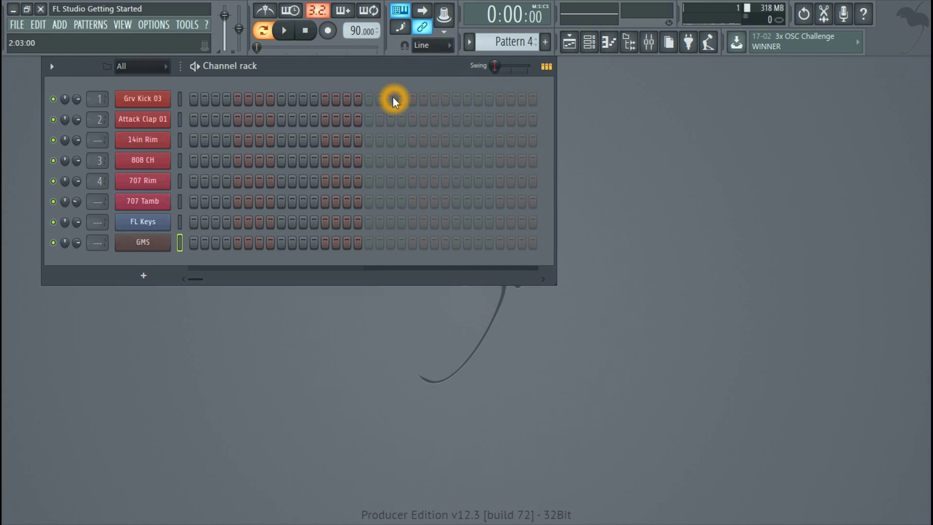
{"action": "key", "text": "F2"}
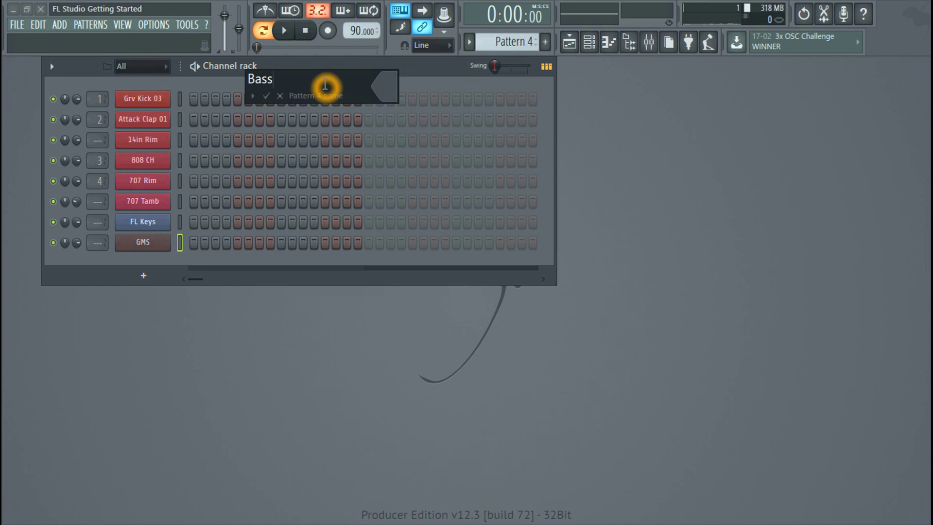
{"action": "left_click", "coordinate": [388, 87]}
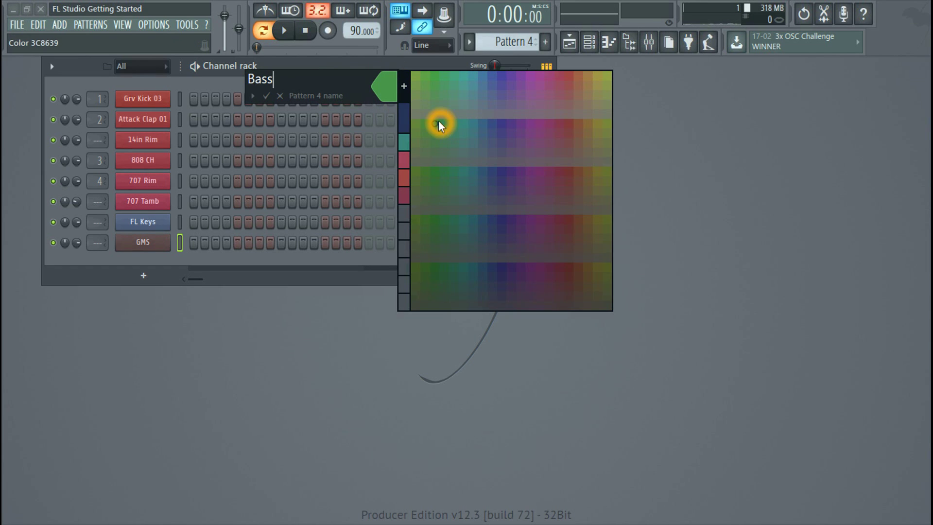
{"action": "left_click", "coordinate": [435, 122]}
{"action": "key", "text": "Return"}
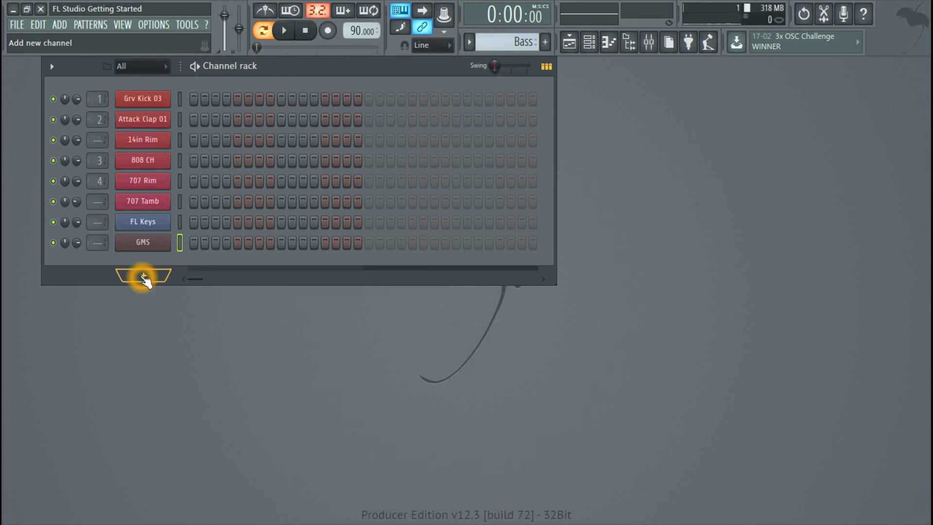
{"action": "left_click", "coordinate": [143, 276]}
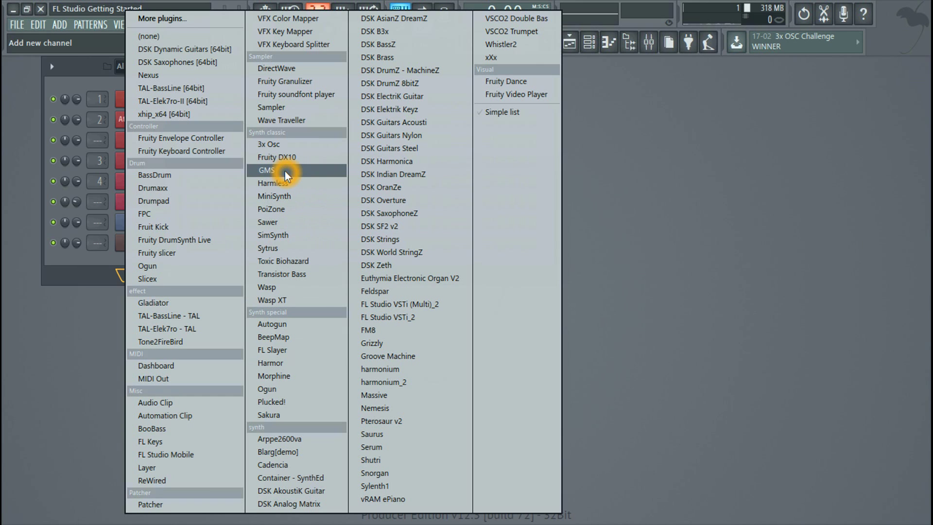
{"action": "left_click", "coordinate": [55, 353]}
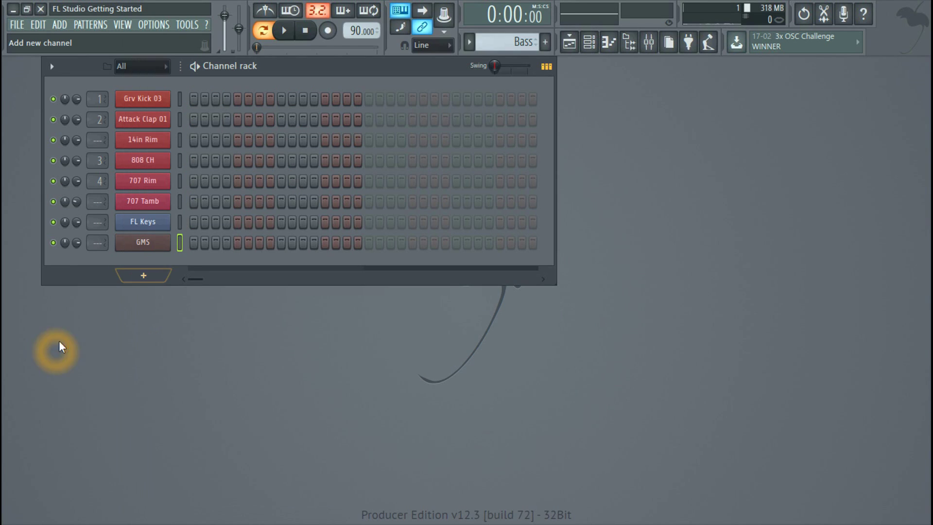
{"action": "right_click", "coordinate": [143, 245]}
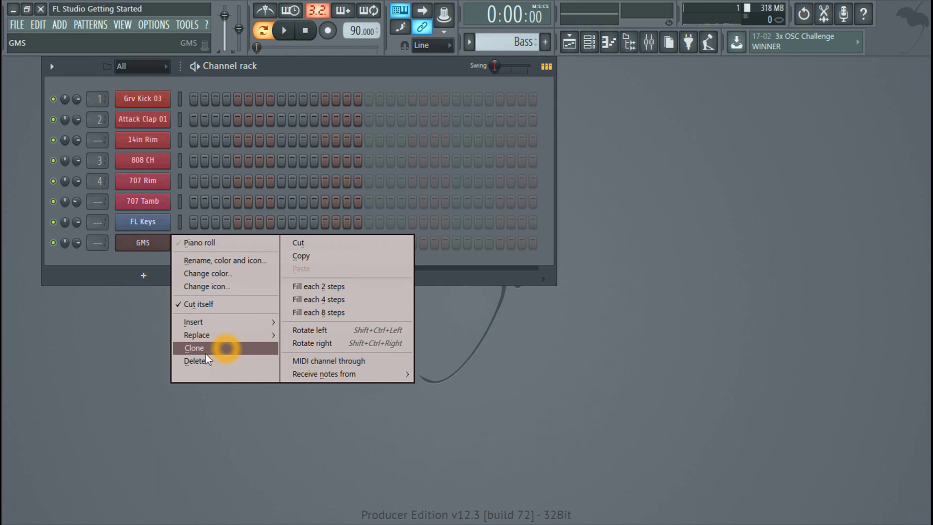
{"action": "left_click", "coordinate": [70, 367]}
- Clone the GMS channel and open the preset library of the cloned synth
{"action": "right_click", "coordinate": [143, 243]}
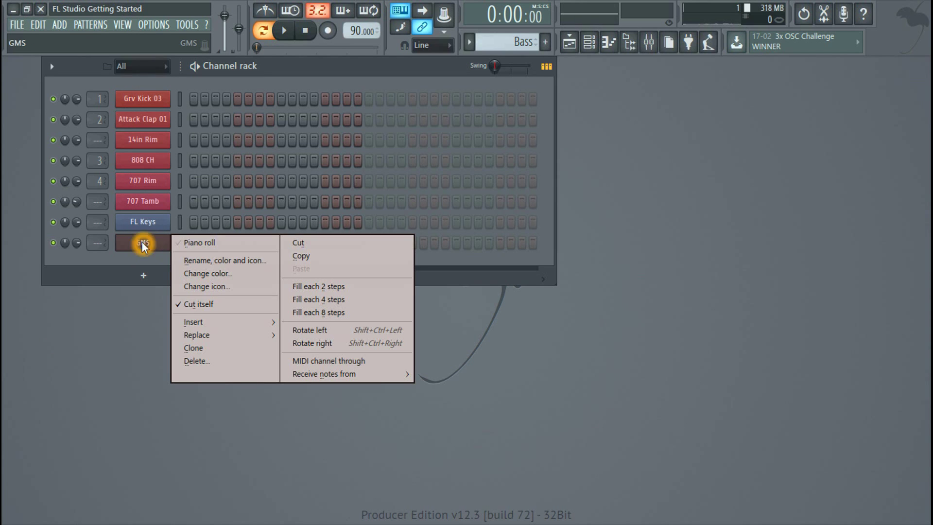
{"action": "left_click", "coordinate": [194, 348]}
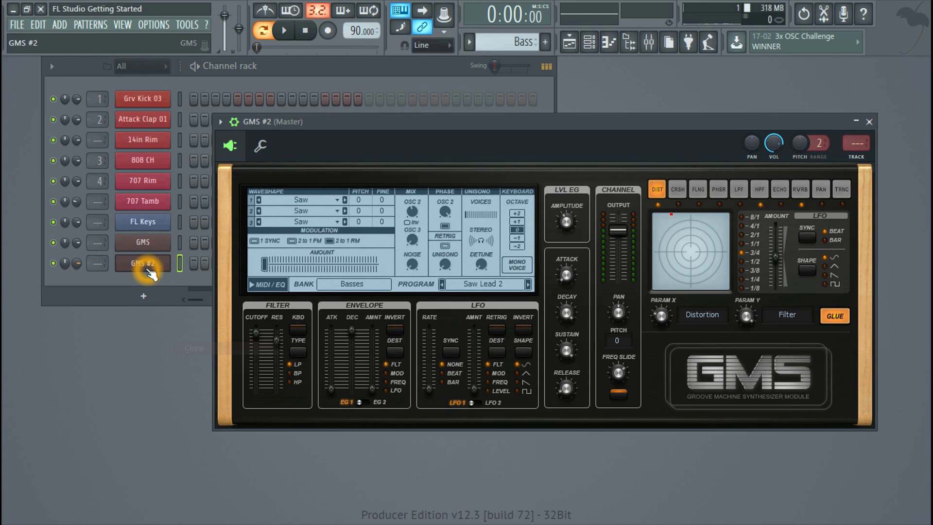
{"action": "left_click", "coordinate": [332, 286]}
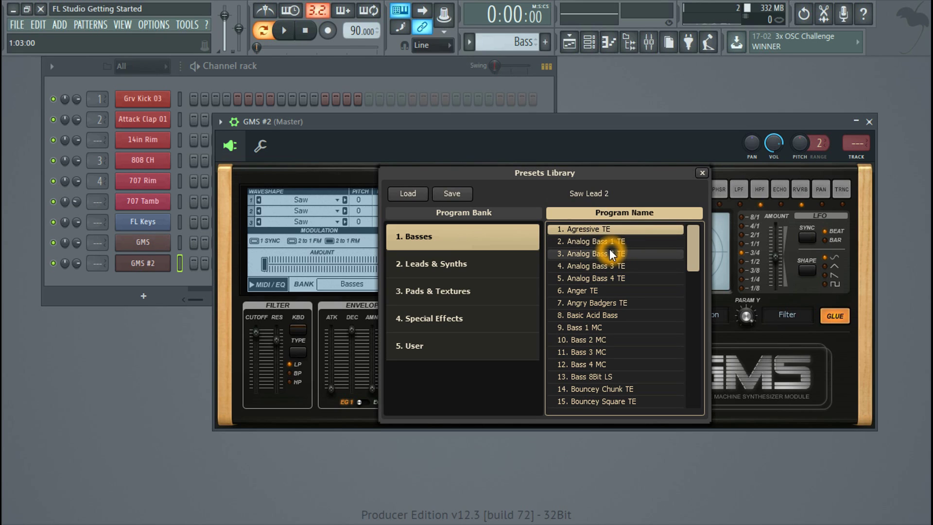
- Audition the Basses presets from Agressive TE through Analog Bass 3 TE on the GMS #2 synth with test notes
{"action": "key", "text": "e"}
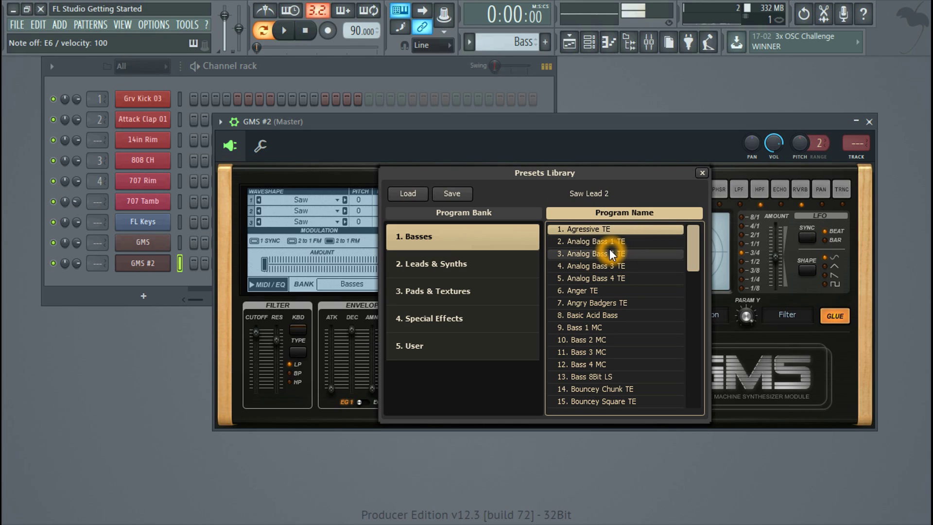
{"action": "key", "text": "w"}
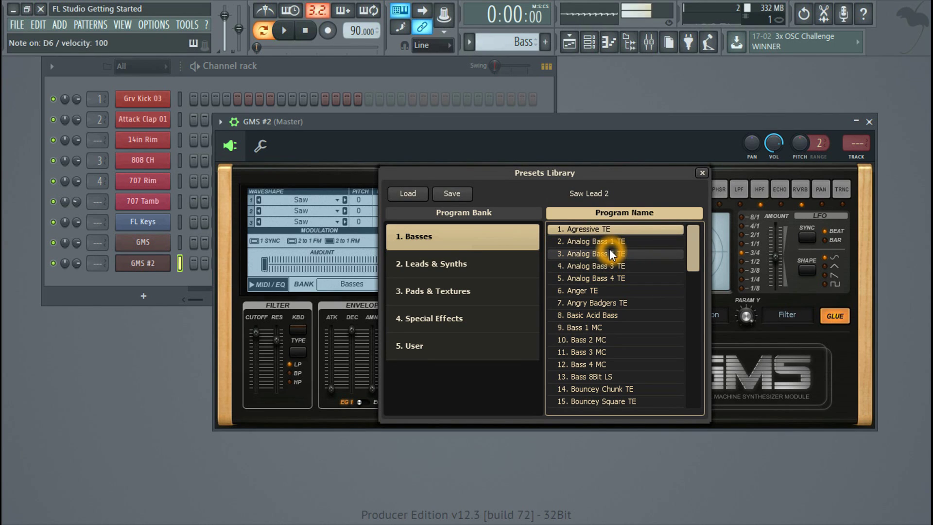
{"action": "left_click", "coordinate": [604, 242]}
{"action": "key", "text": "q"}
{"action": "left_click", "coordinate": [594, 230]}
{"action": "key", "text": "q"}
{"action": "left_click", "coordinate": [601, 243]}
{"action": "key", "text": "q"}
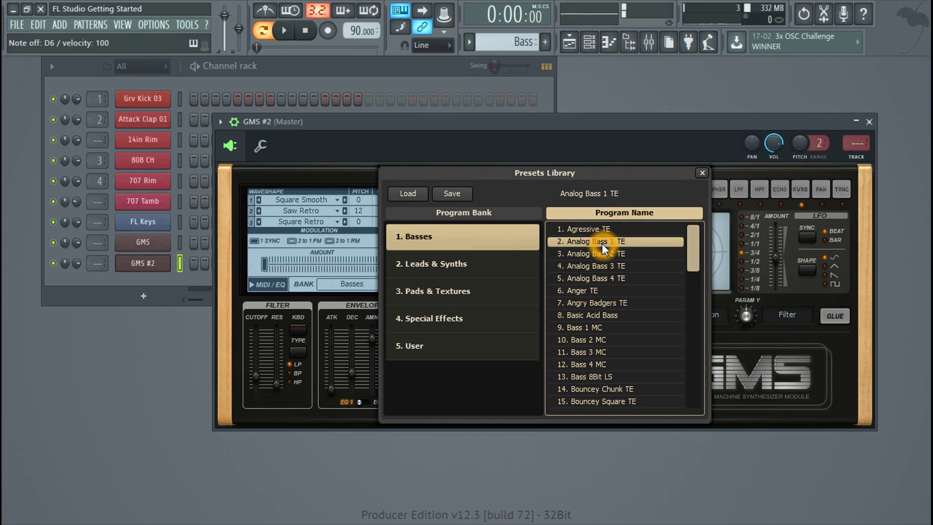
{"action": "left_click", "coordinate": [601, 253]}
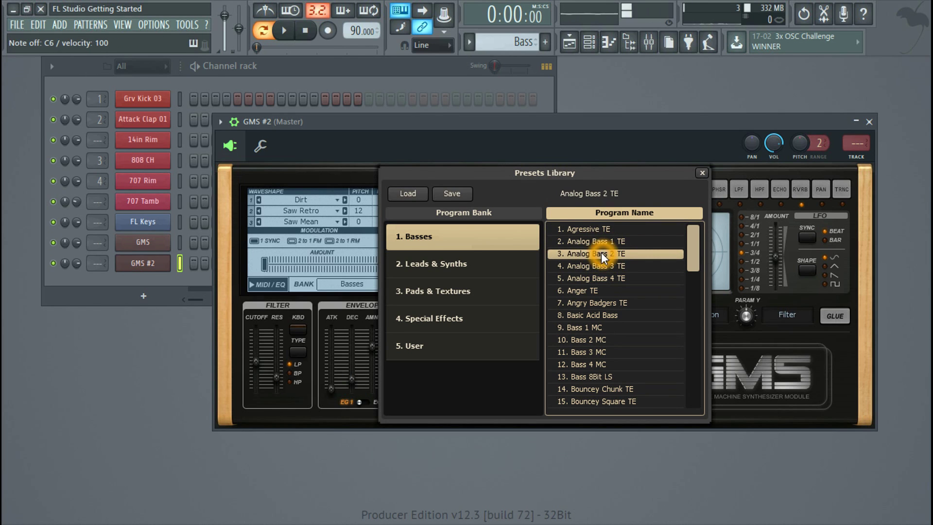
{"action": "left_click", "coordinate": [602, 265]}
{"action": "key", "text": "q"}
{"action": "key", "text": "w"}
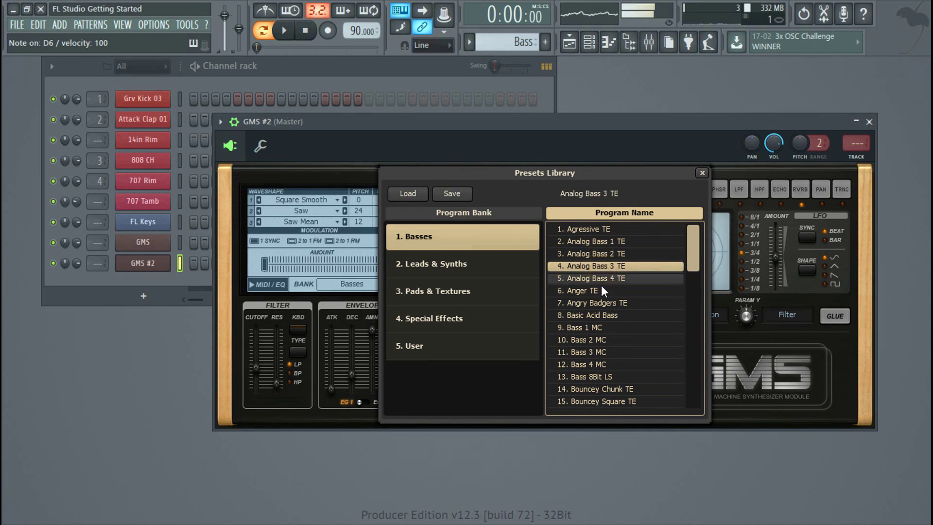
- Load the Analog Bass 4 TE preset into GMS #2, test its sound and close the synth window
{"action": "left_click", "coordinate": [597, 278]}
{"action": "key", "text": "q"}
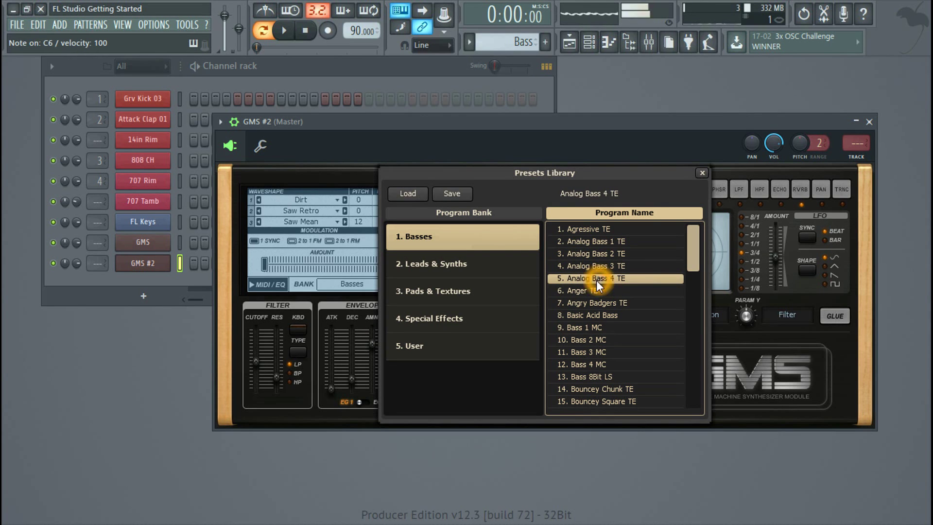
{"action": "double_click", "coordinate": [601, 276]}
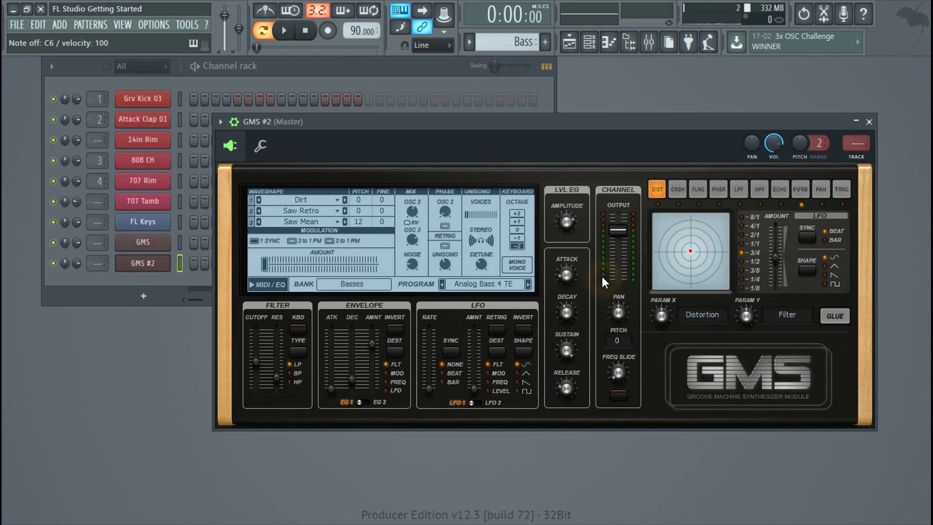
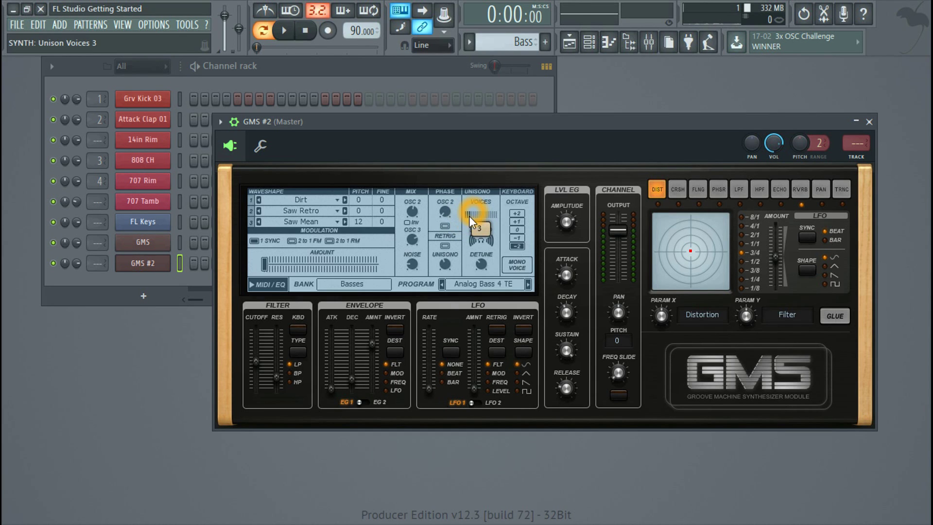
{"action": "key", "text": "w"}
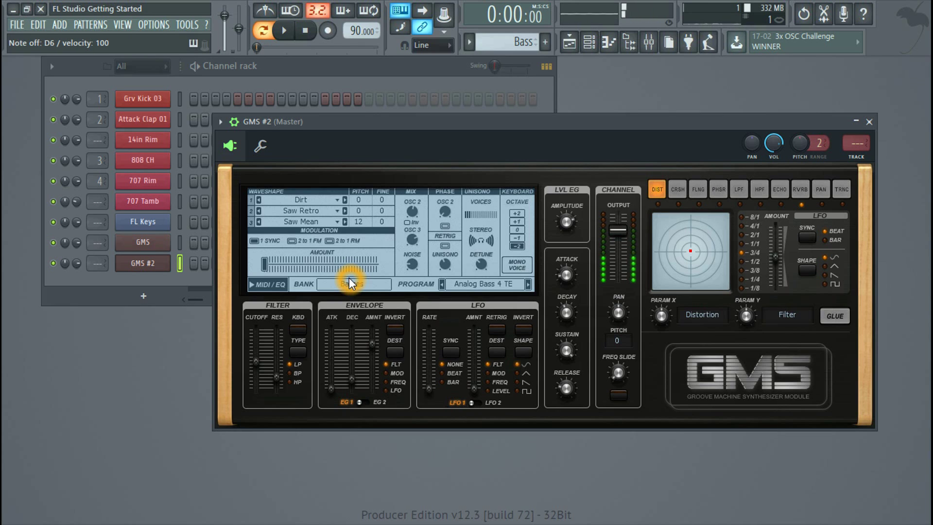
{"action": "left_click", "coordinate": [868, 121]}
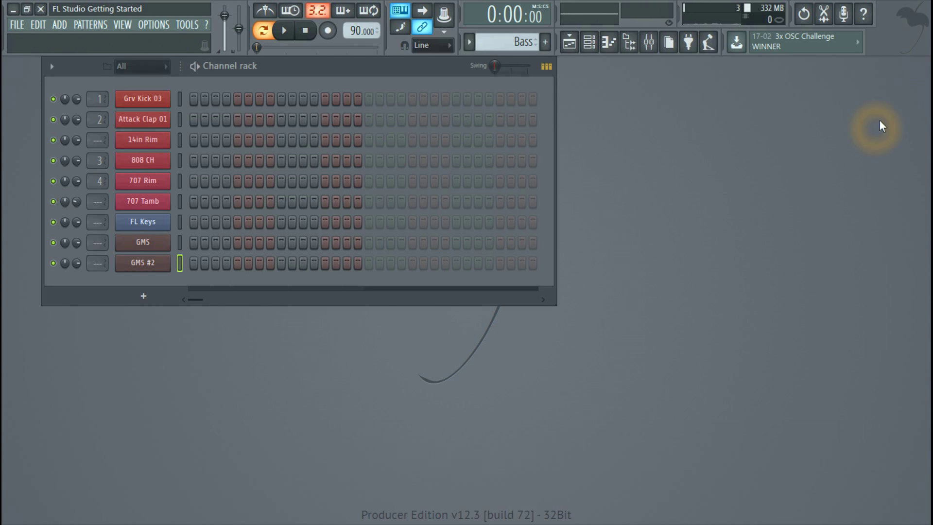
- Copy the FL Keys notes from the Piano pattern and paste them into the GMS #2 piano roll of the Bass pattern
{"action": "left_click", "coordinate": [468, 42]}
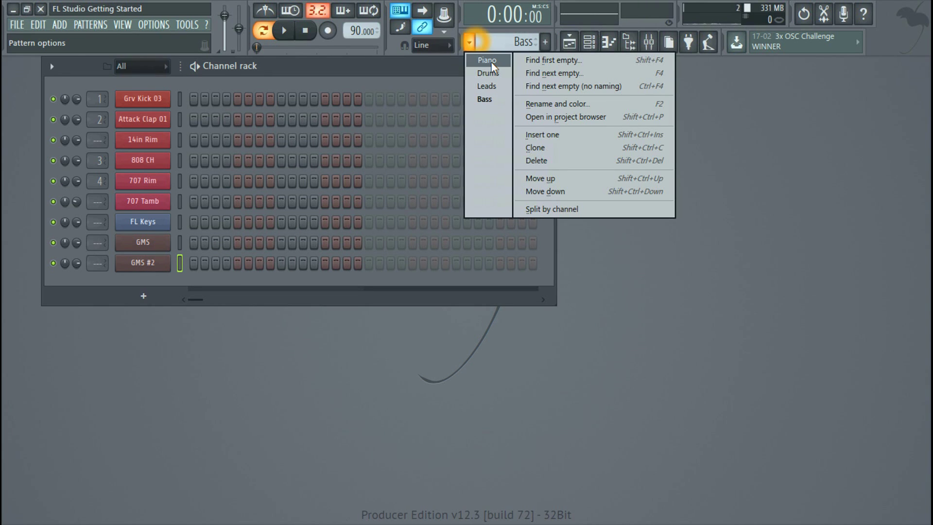
{"action": "left_click", "coordinate": [487, 61]}
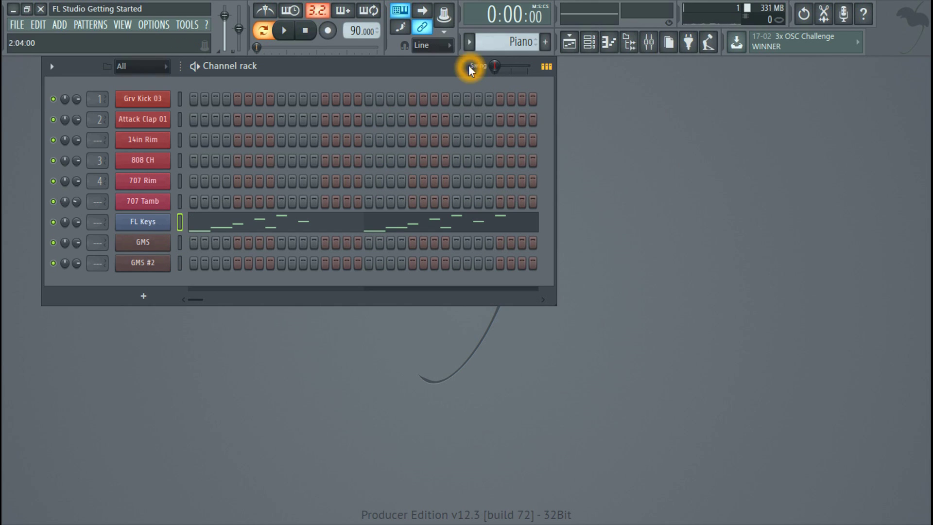
{"action": "left_click", "coordinate": [469, 42]}
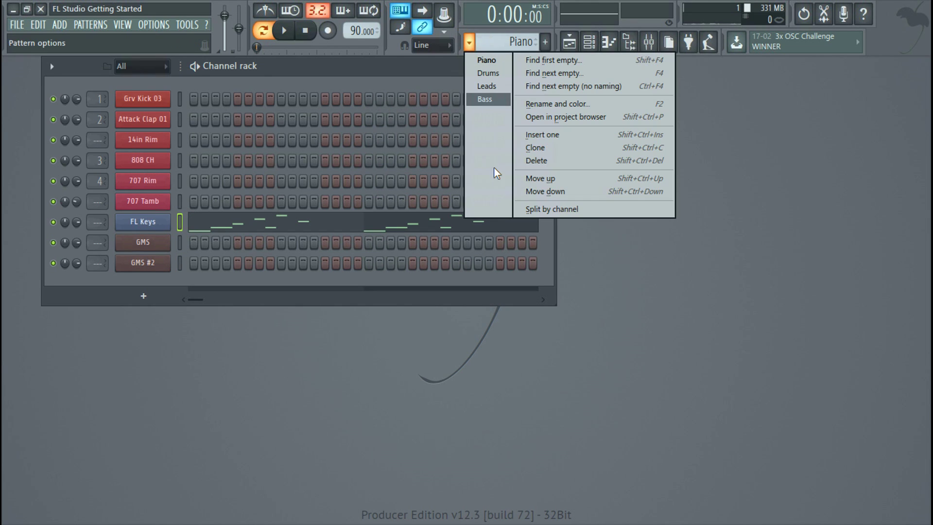
{"action": "left_click", "coordinate": [487, 100]}
{"action": "right_click", "coordinate": [158, 269]}
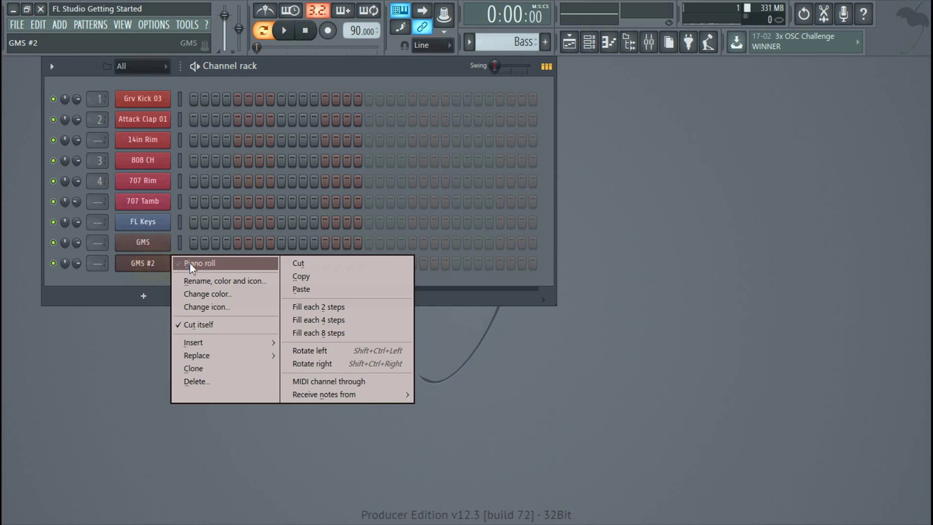
{"action": "left_click", "coordinate": [194, 265]}
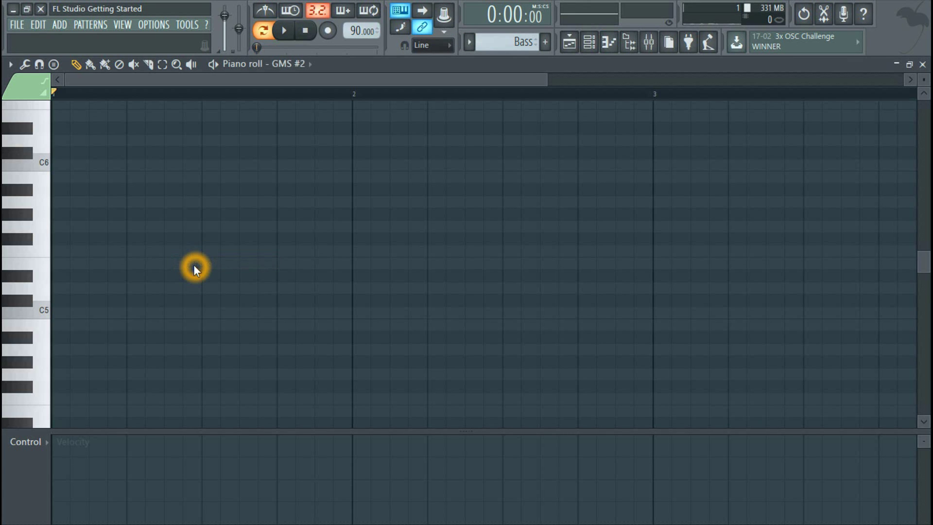
{"action": "left_click", "coordinate": [921, 65]}
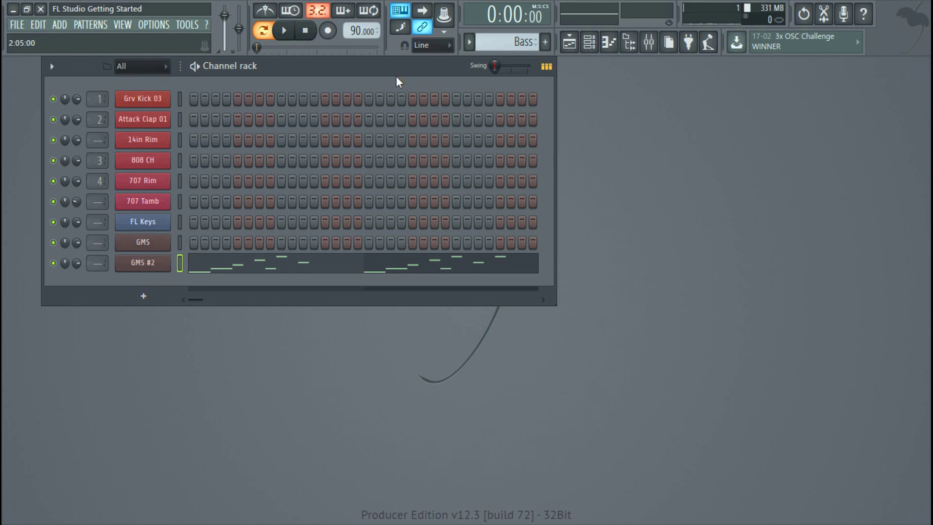
- Play back the Bass pattern and look over the pattern list and its options while it runs
{"action": "left_click", "coordinate": [284, 30]}
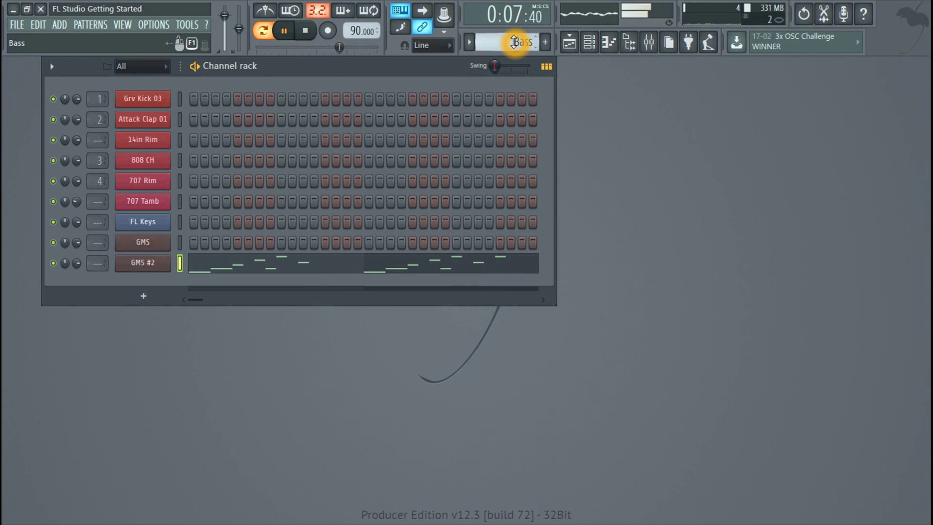
{"action": "left_click", "coordinate": [469, 42]}
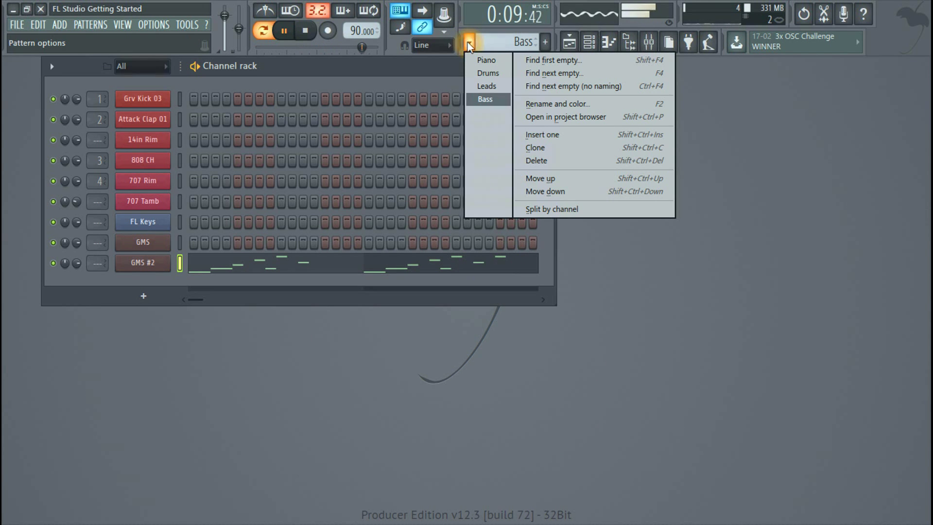
{"action": "left_click", "coordinate": [568, 212]}
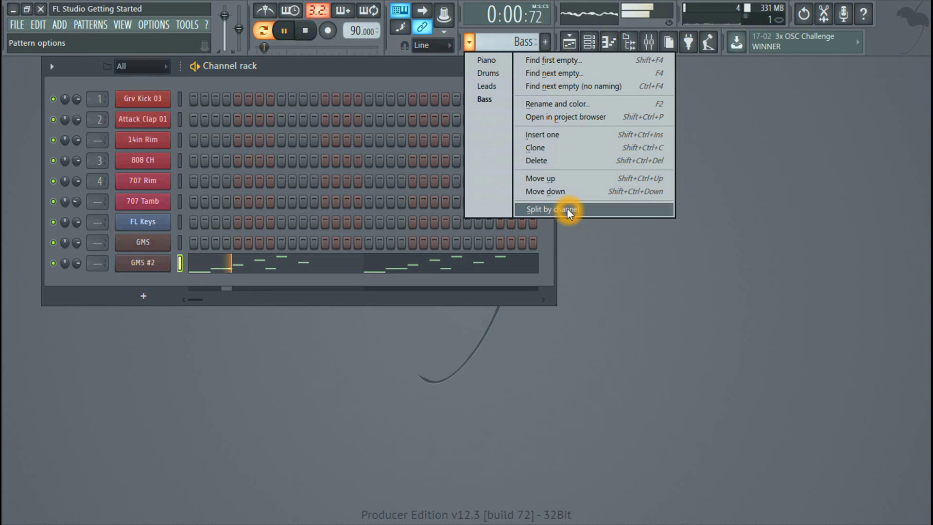
{"action": "left_click", "coordinate": [395, 62]}
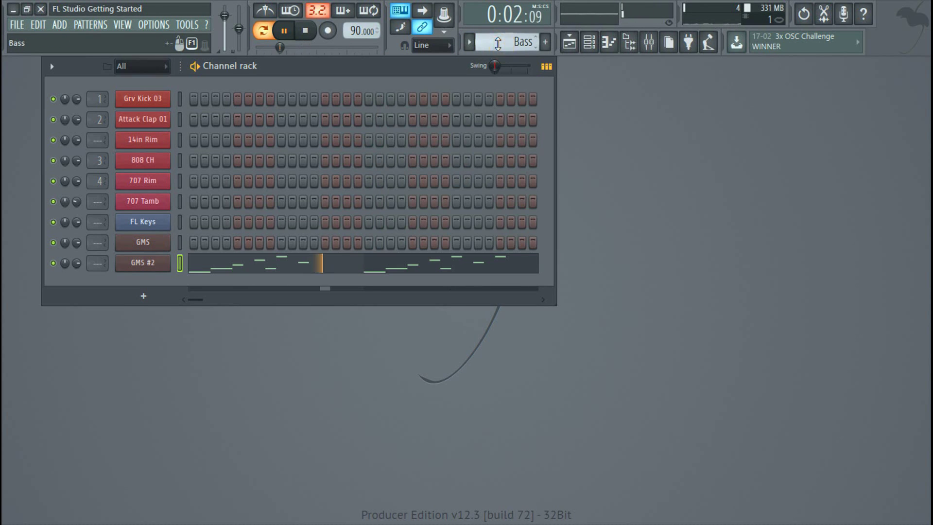
{"action": "left_click", "coordinate": [470, 43]}
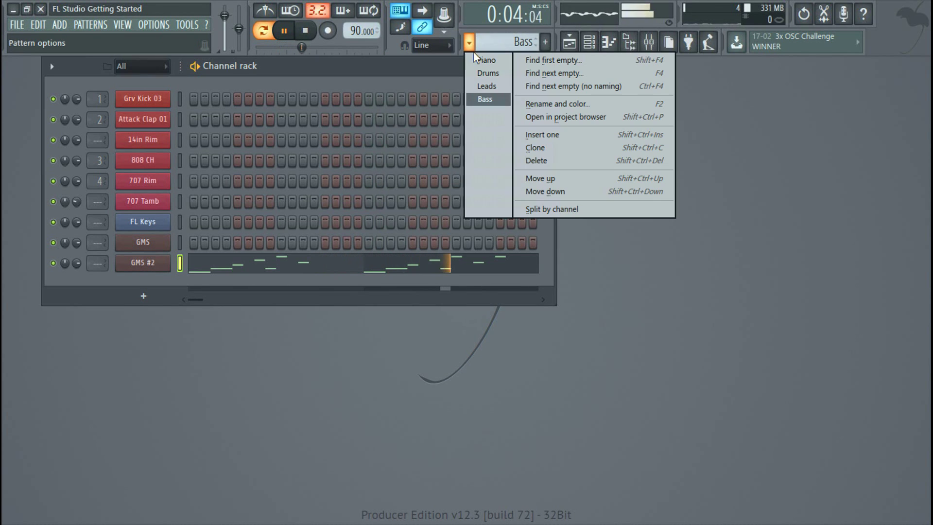
{"action": "left_click", "coordinate": [496, 99]}
- Examine the pasted bass notes across all four bars in the piano roll, close it and stop playback
{"action": "left_click", "coordinate": [358, 264]}
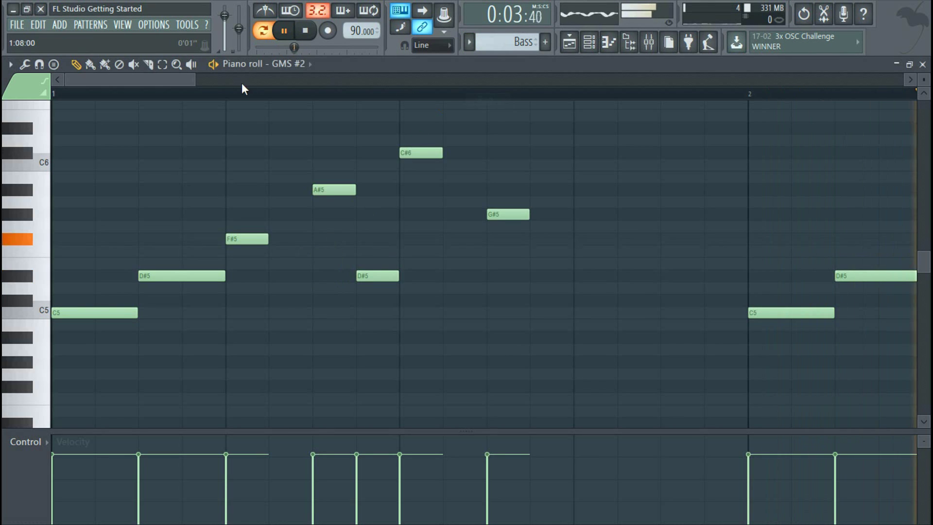
{"action": "left_click_drag", "start_coordinate": [195, 79], "coordinate": [566, 79]}
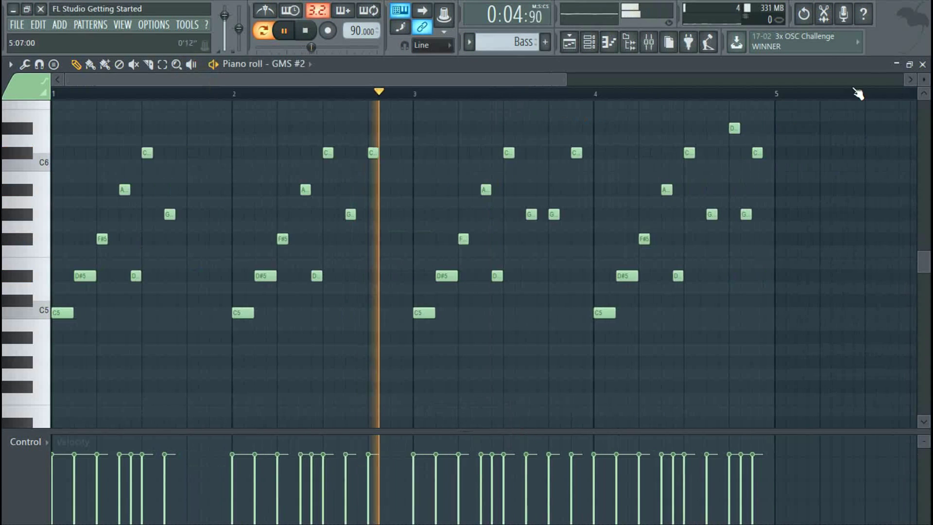
{"action": "left_click", "coordinate": [921, 65]}
{"action": "left_click", "coordinate": [305, 31]}
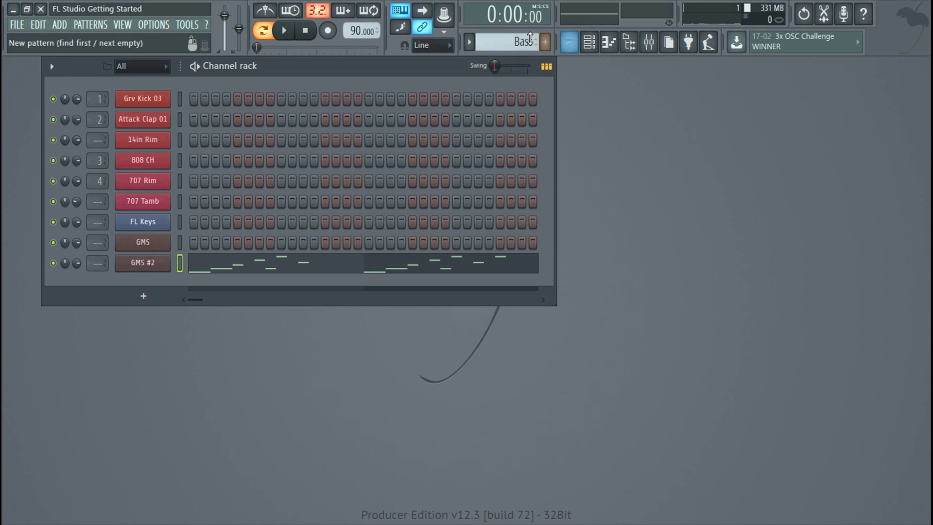
- Switch to the Drums pattern and review the list of existing patterns
{"action": "left_click_drag", "start_coordinate": [523, 41], "coordinate": [519, 41]}
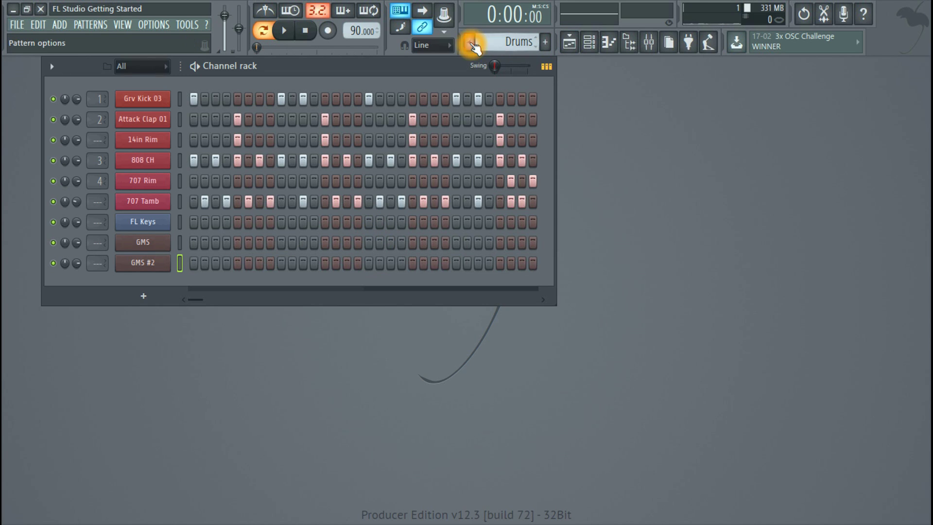
{"action": "left_click", "coordinate": [468, 42]}
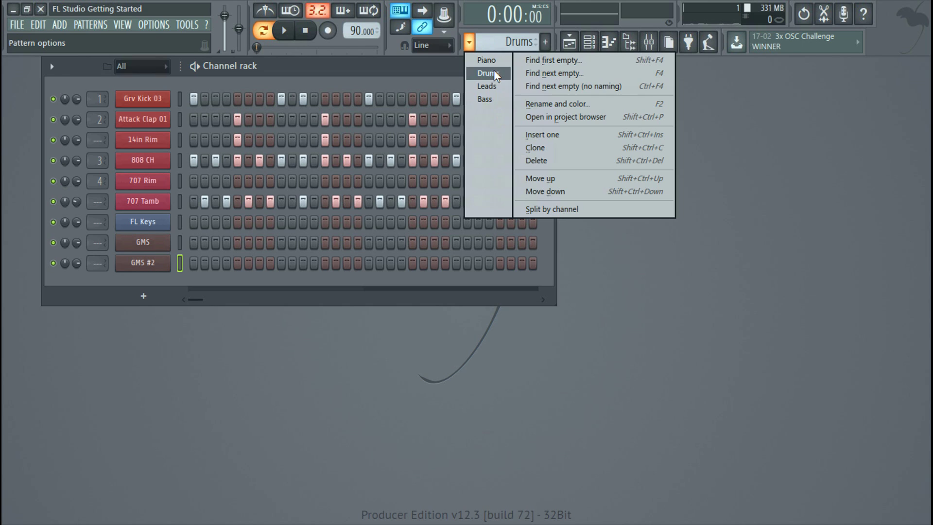
{"action": "left_click", "coordinate": [492, 120]}
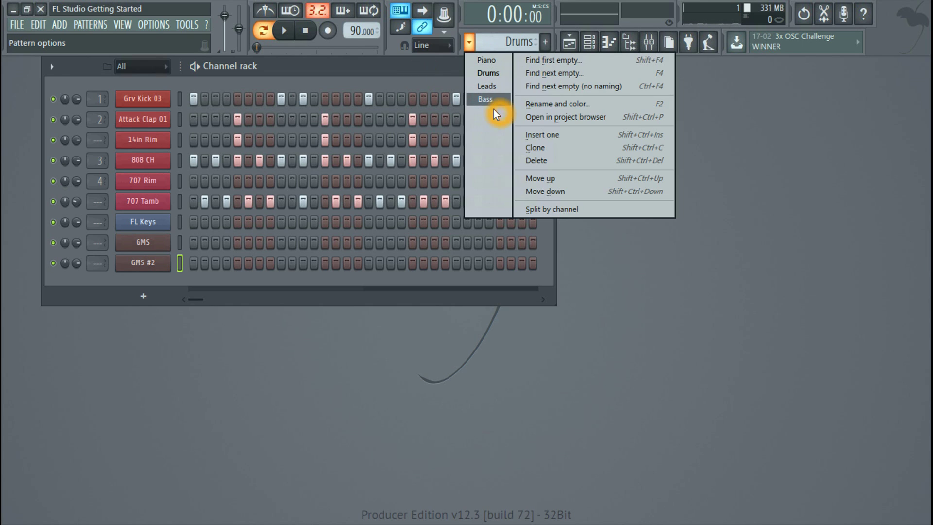
{"action": "left_click", "coordinate": [407, 73]}
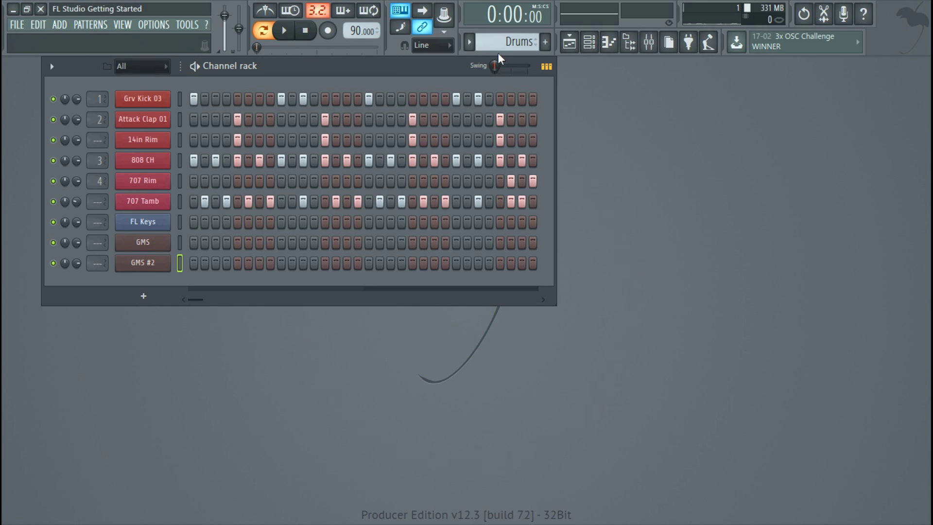
- Play the Drums pattern, audition the Piano, Leads and Bass patterns during playback, and stop
{"action": "left_click", "coordinate": [283, 30]}
{"action": "left_click", "coordinate": [469, 42]}
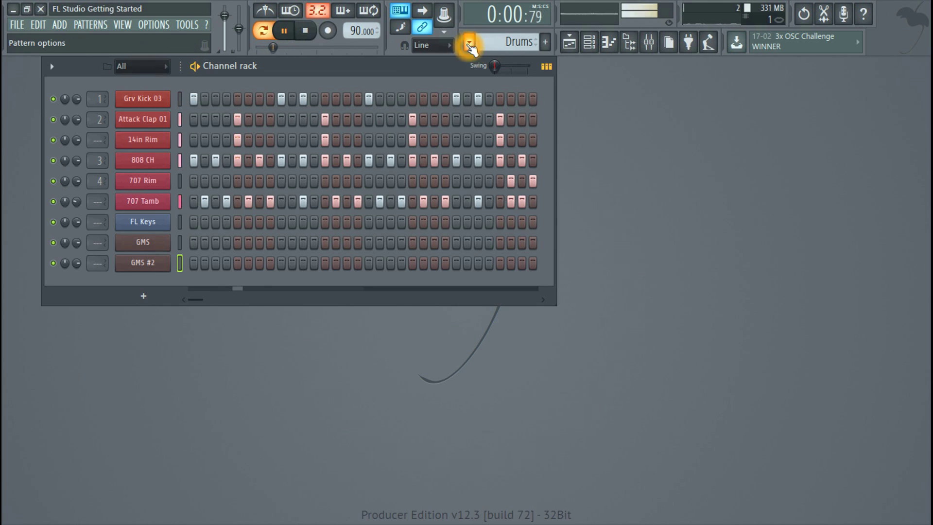
{"action": "left_click", "coordinate": [481, 60]}
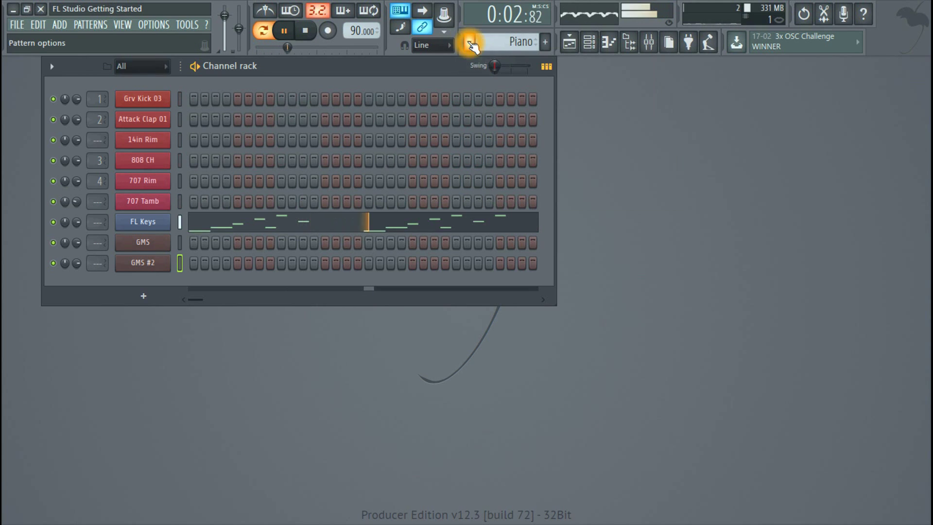
{"action": "left_click", "coordinate": [470, 44]}
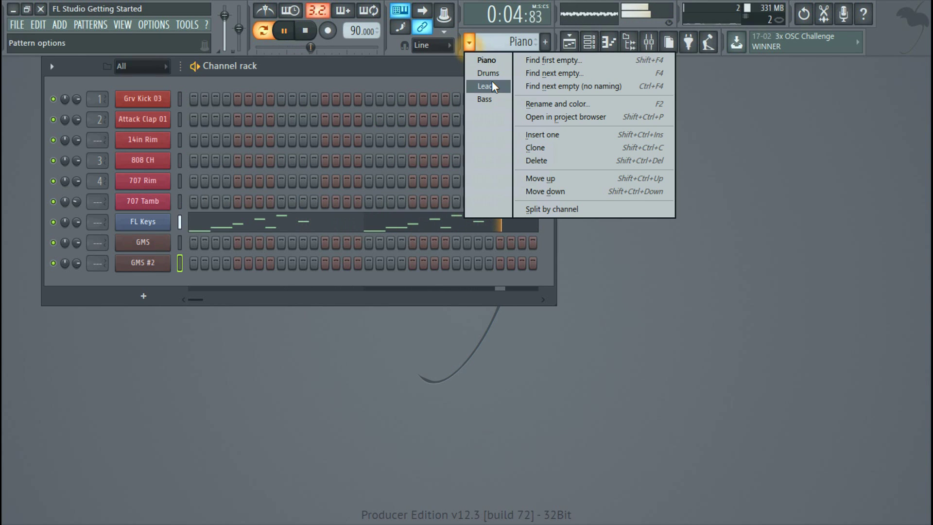
{"action": "left_click", "coordinate": [492, 84]}
{"action": "left_click", "coordinate": [469, 42]}
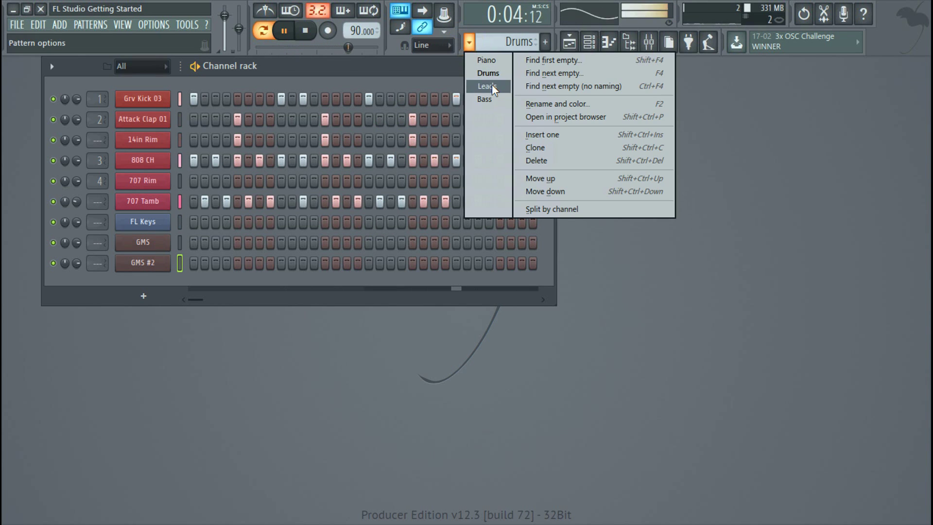
{"action": "left_click", "coordinate": [485, 86]}
{"action": "left_click", "coordinate": [469, 43]}
{"action": "left_click", "coordinate": [486, 97]}
{"action": "left_click", "coordinate": [306, 32]}
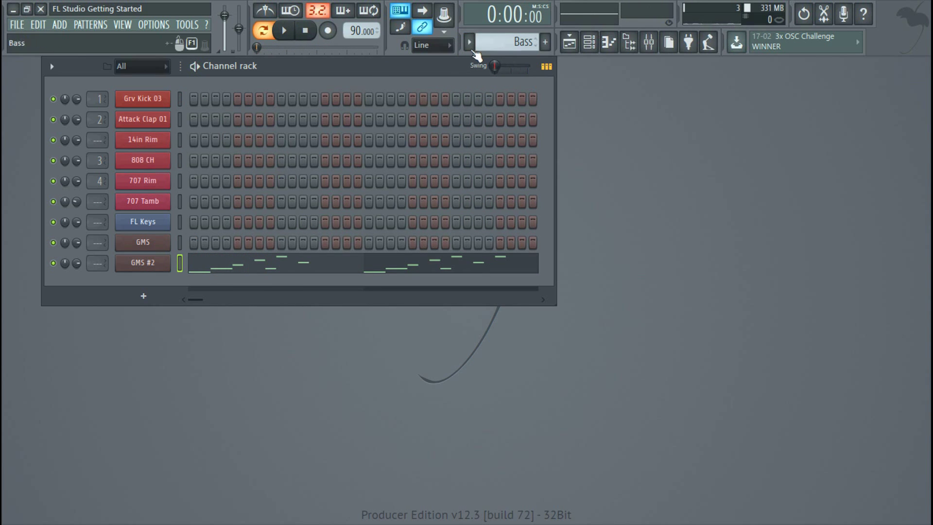
- Switch to the Piano pattern and open the mixer
{"action": "left_click", "coordinate": [469, 43]}
{"action": "left_click", "coordinate": [486, 60]}
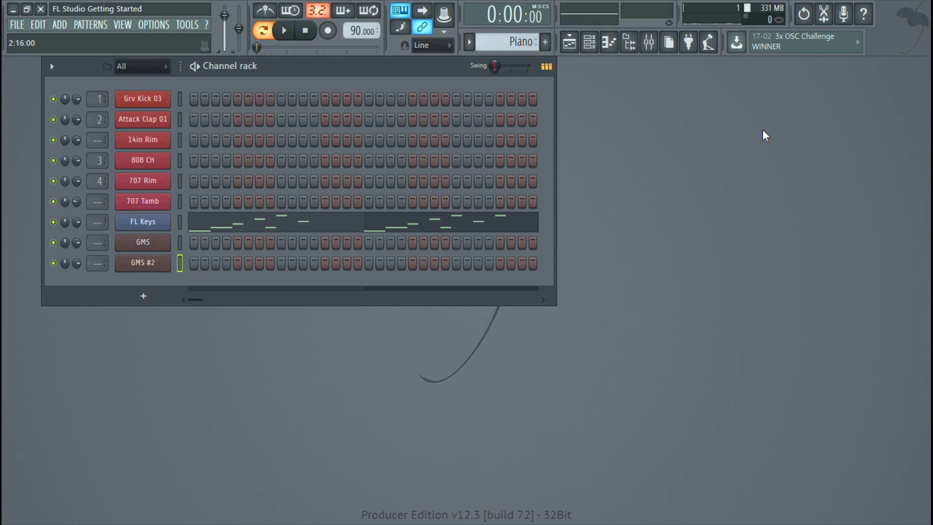
{"action": "left_click", "coordinate": [649, 42]}
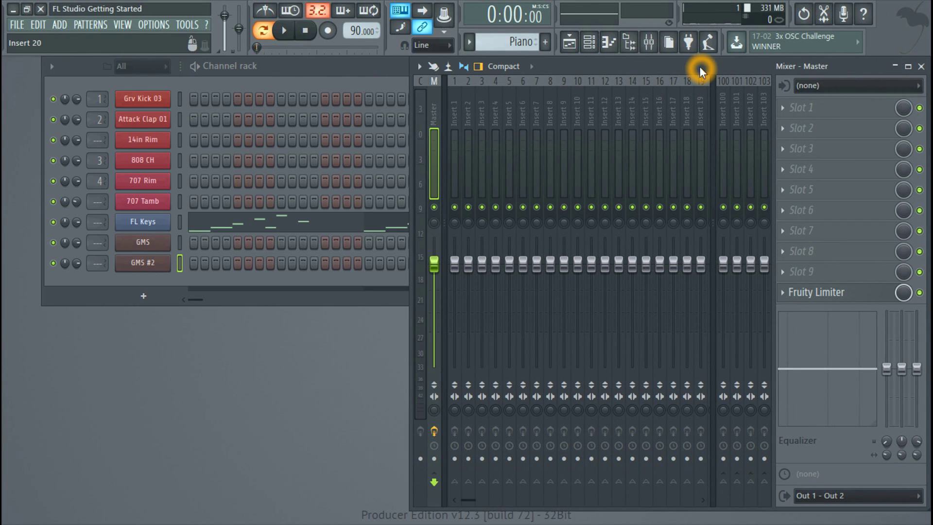
- Move the mixer aside, select all the channels in the Channel rack, and maximize the mixer
{"action": "left_click_drag", "start_coordinate": [700, 67], "coordinate": [638, 70]}
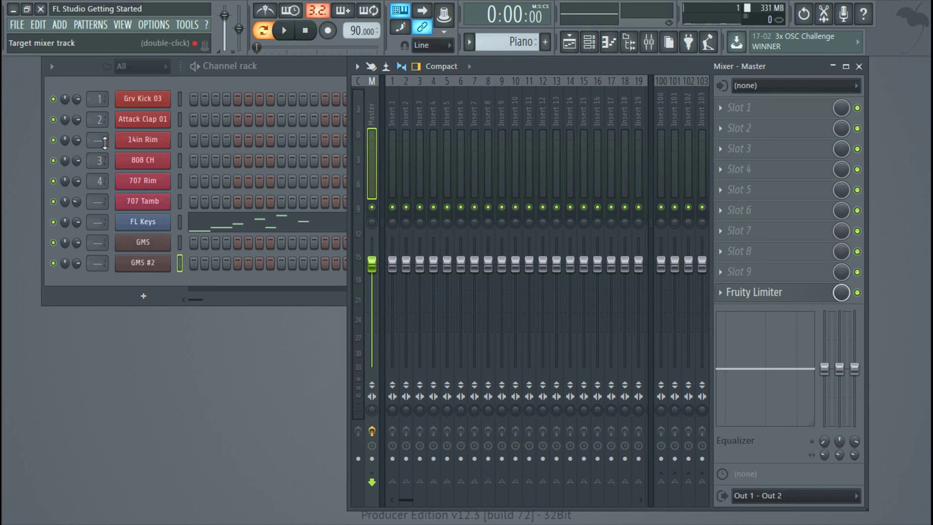
{"action": "left_click", "coordinate": [99, 102]}
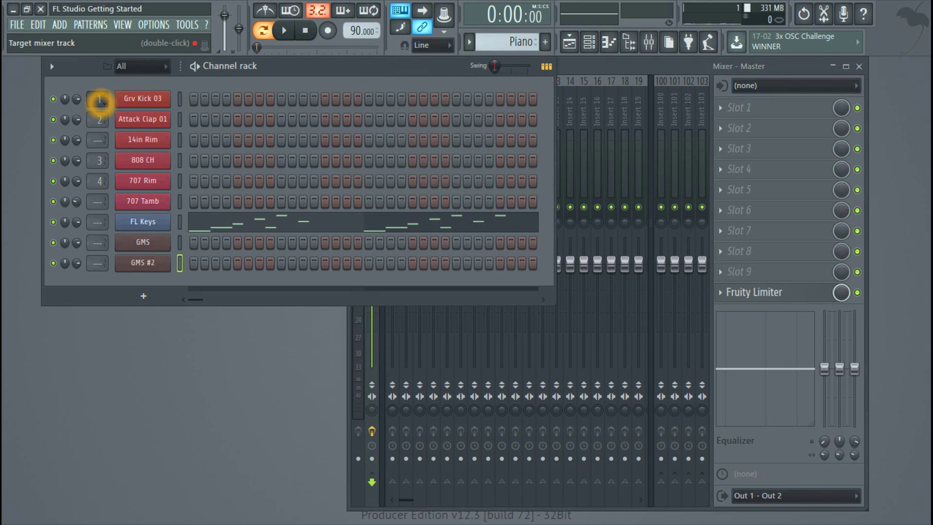
{"action": "left_click", "coordinate": [100, 102]}
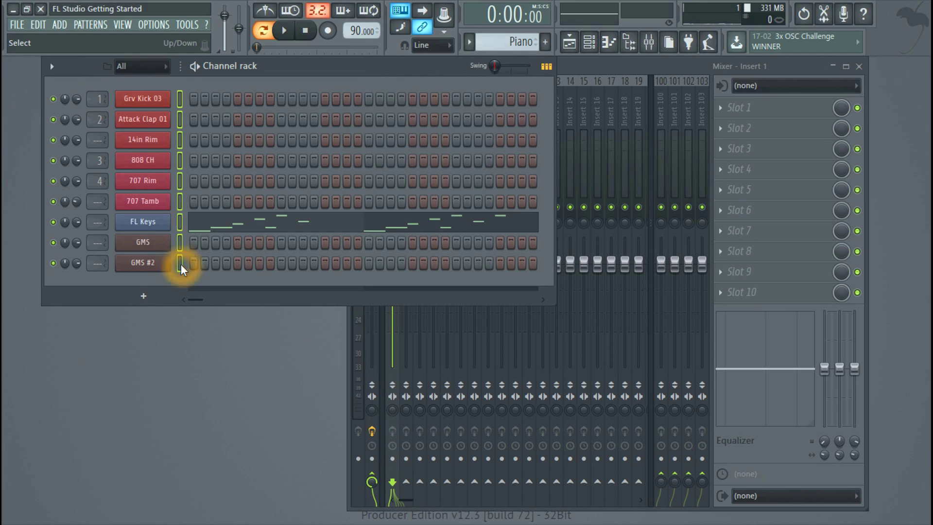
{"action": "left_click", "coordinate": [651, 72]}
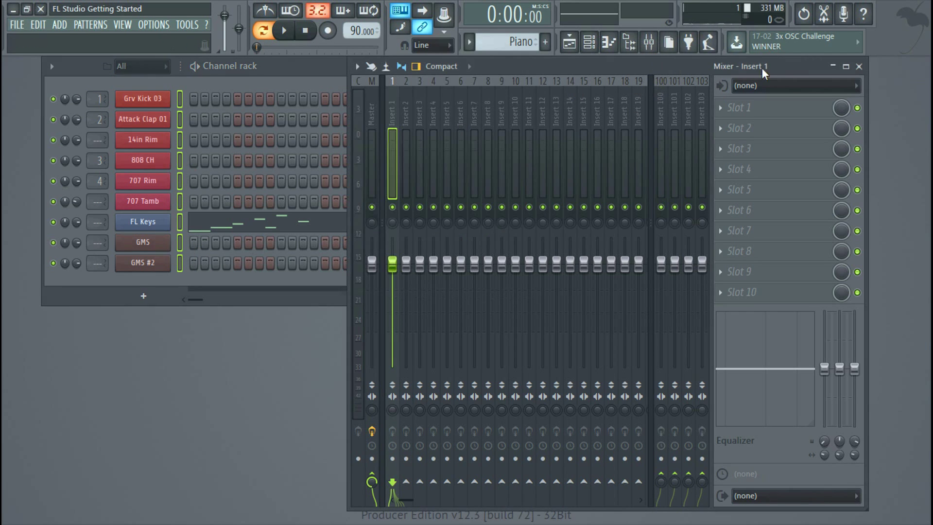
{"action": "left_click", "coordinate": [847, 67]}
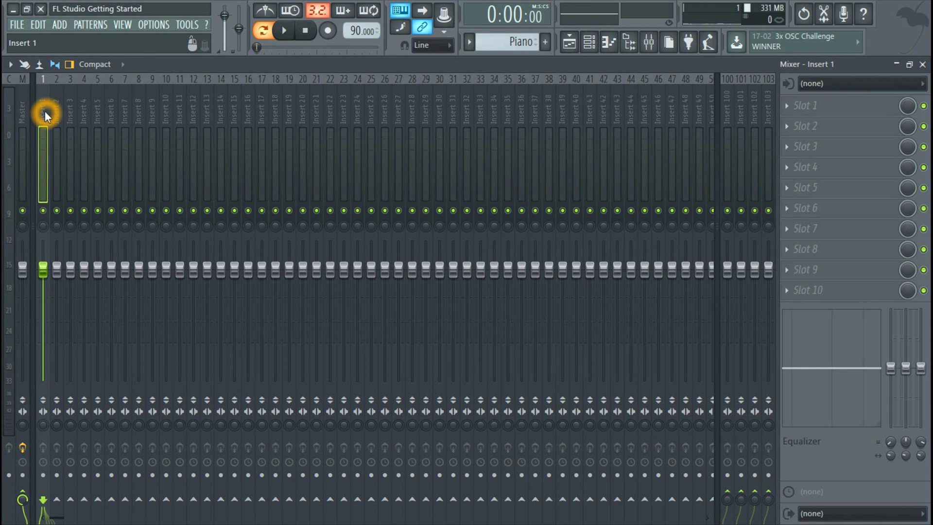
- Select mixer tracks Insert 1 to Insert 31 and route the selected channels to consecutive tracks starting from Insert 1
{"action": "left_click_drag", "start_coordinate": [45, 115], "coordinate": [447, 129]}
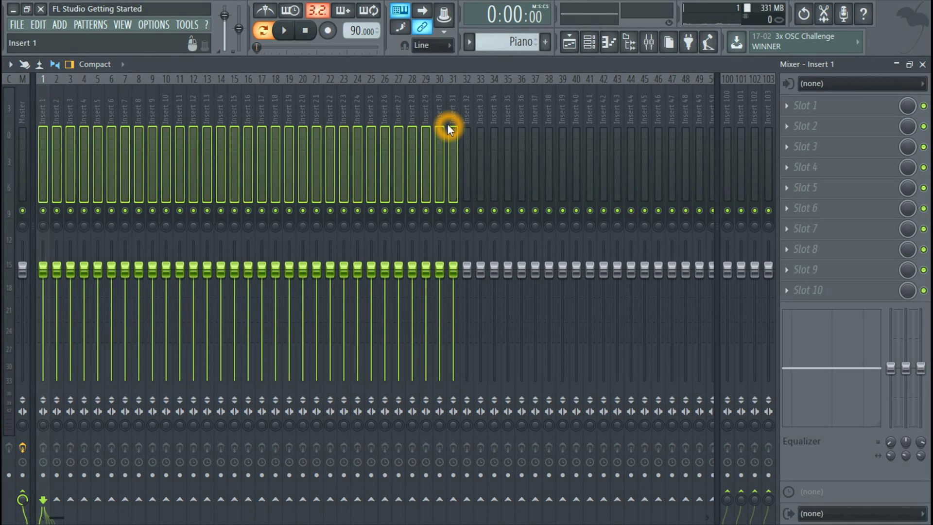
{"action": "right_click", "coordinate": [39, 103]}
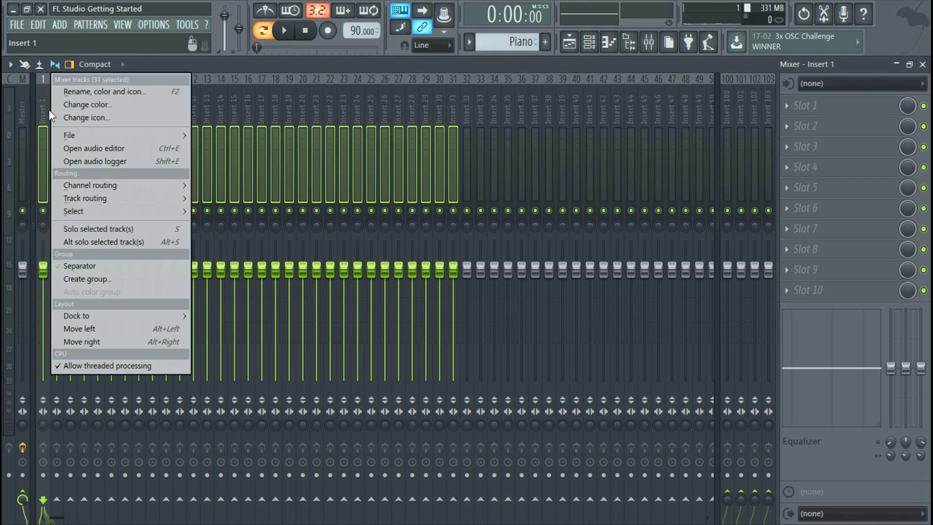
{"action": "mouse_move", "coordinate": [115, 182]}
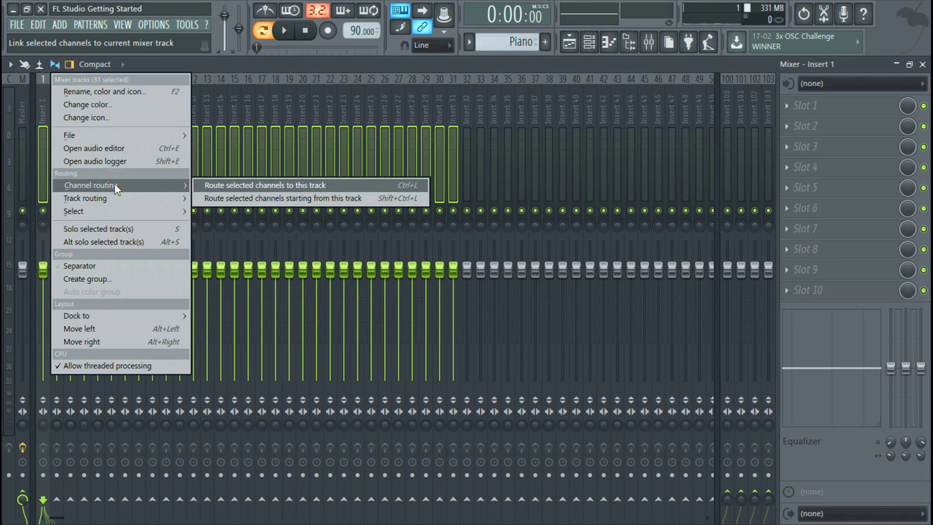
{"action": "left_click", "coordinate": [240, 185]}
- Select the Grv Kick 03 mixer track and play the Piano pattern briefly to check the mixer levels
{"action": "right_click", "coordinate": [202, 103]}
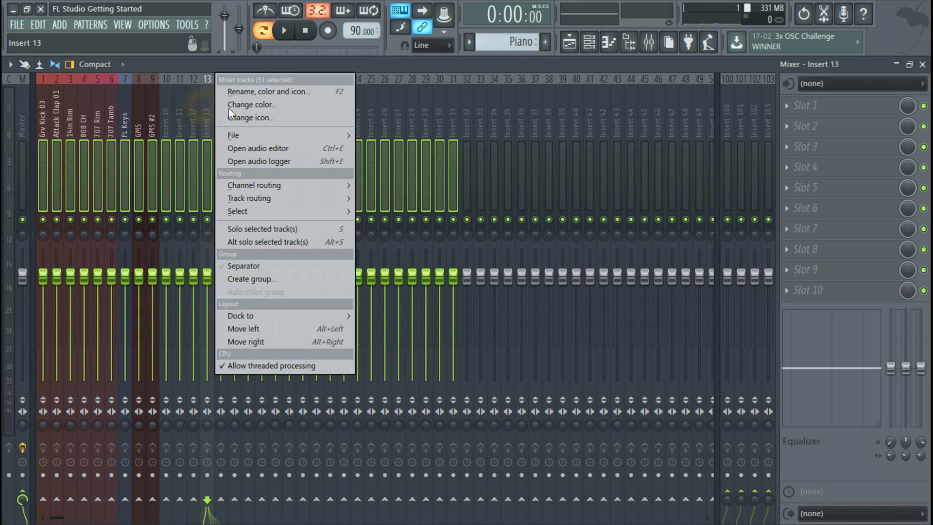
{"action": "left_click", "coordinate": [184, 108]}
{"action": "left_click", "coordinate": [40, 104]}
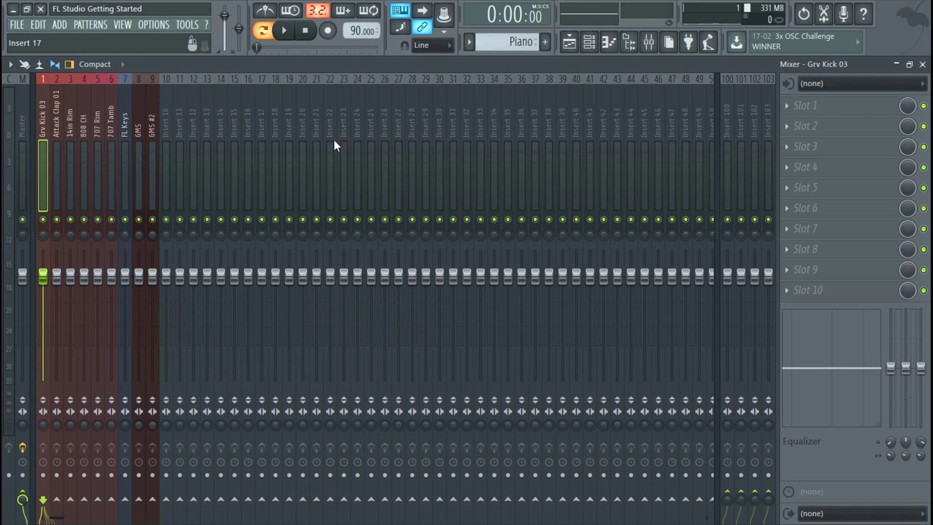
{"action": "left_click", "coordinate": [284, 30]}
{"action": "left_click", "coordinate": [306, 31]}
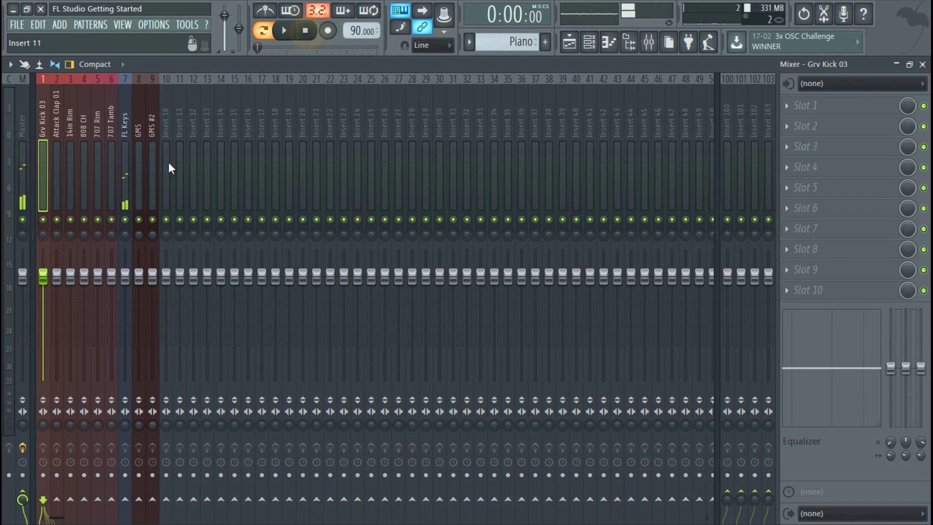
- Close the mixer, open the Playlist, and place a Piano pattern clip on Track 1 at bar 1
{"action": "left_click", "coordinate": [923, 65]}
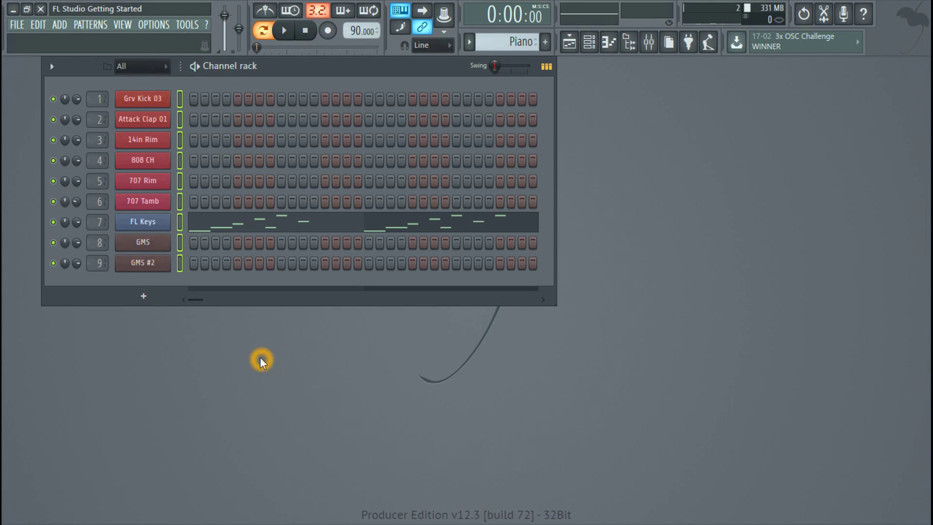
{"action": "left_click", "coordinate": [123, 25]}
{"action": "left_click", "coordinate": [136, 48]}
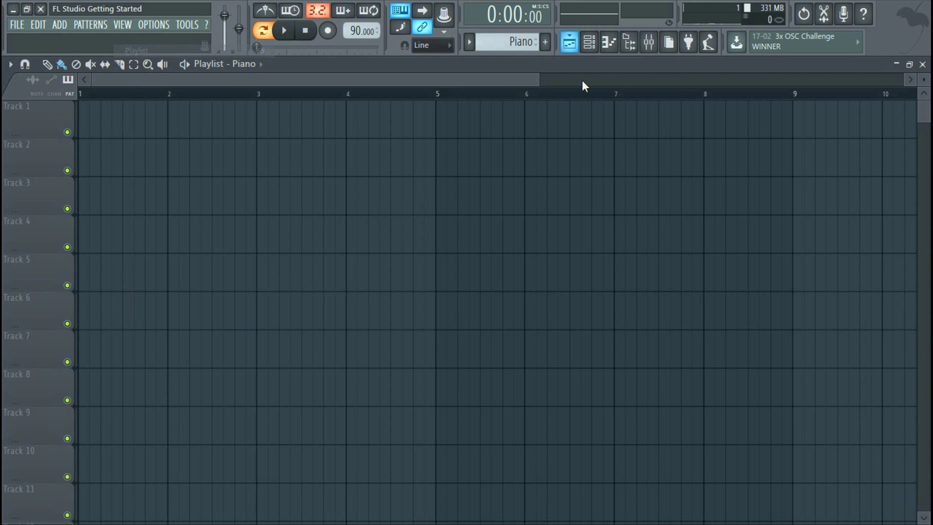
{"action": "left_click", "coordinate": [469, 42]}
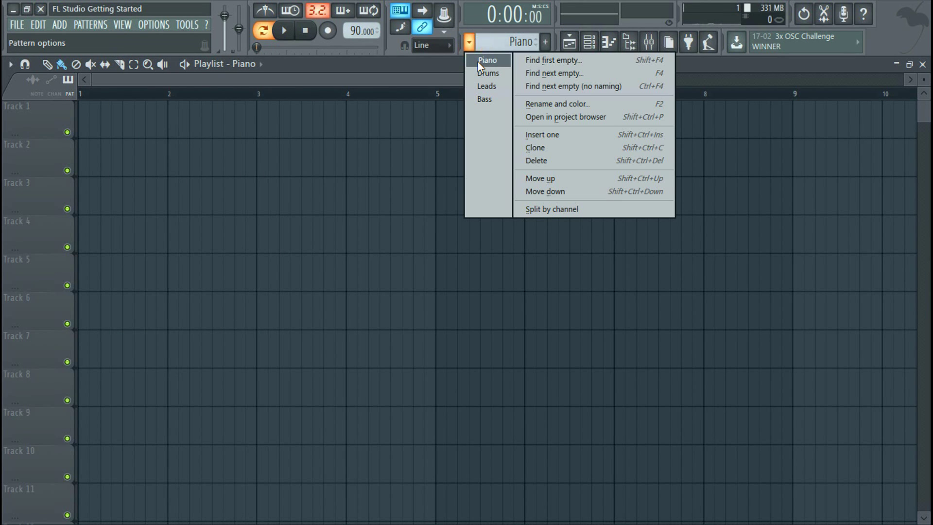
{"action": "left_click", "coordinate": [478, 62]}
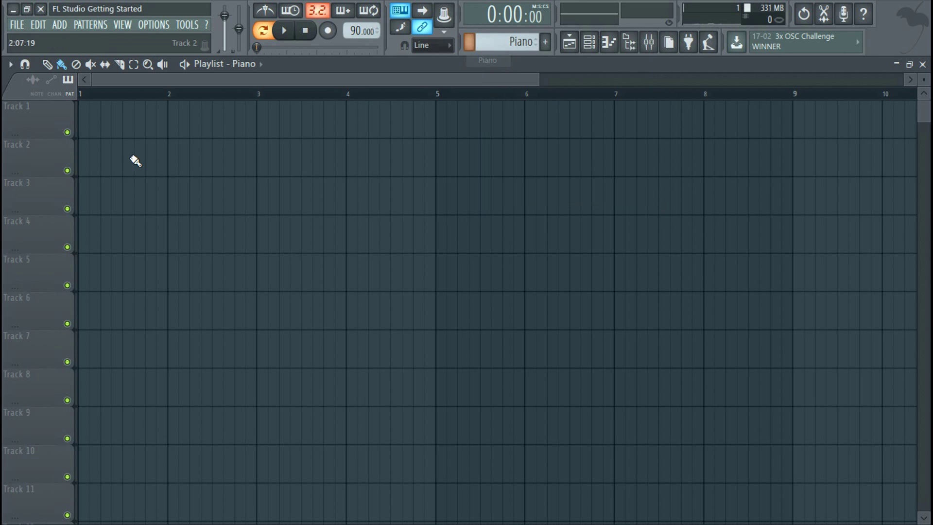
{"action": "left_click", "coordinate": [78, 129]}
{"action": "left_click_drag", "start_coordinate": [474, 75], "coordinate": [634, 103]}
{"action": "right_click", "coordinate": [343, 189]}
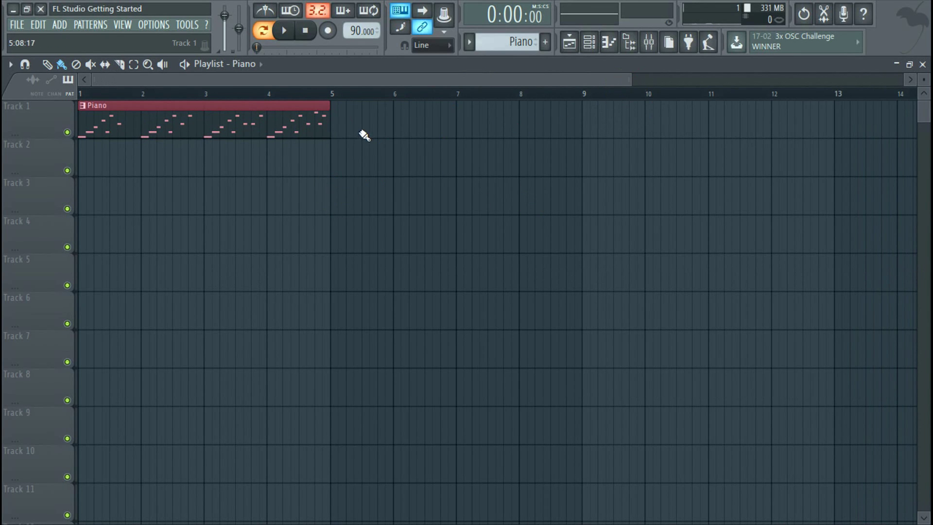
- Add two more Piano clips on Track 1 at bars 5 and 9
{"action": "left_click", "coordinate": [337, 132]}
{"action": "left_click", "coordinate": [450, 130]}
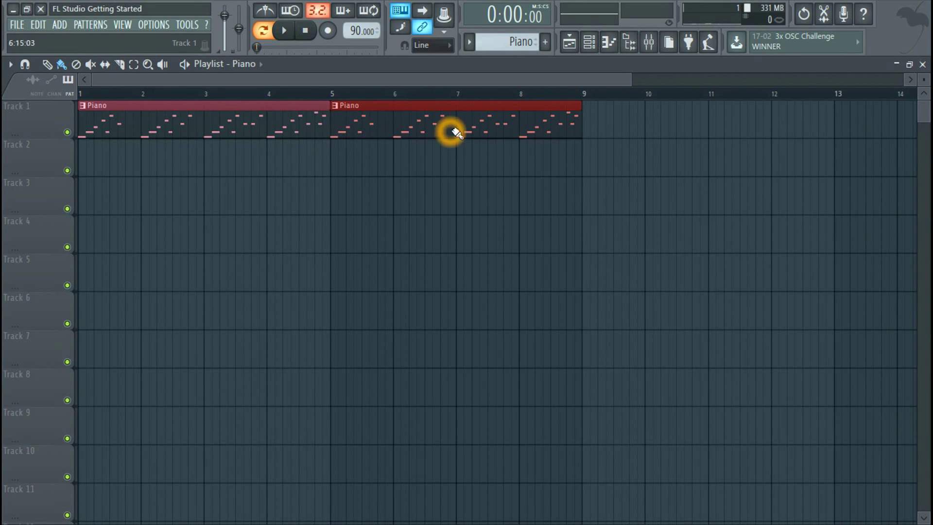
{"action": "left_click", "coordinate": [585, 130]}
{"action": "scroll", "coordinate": [473, 76], "scroll_direction": "down", "scroll_amount": 3}
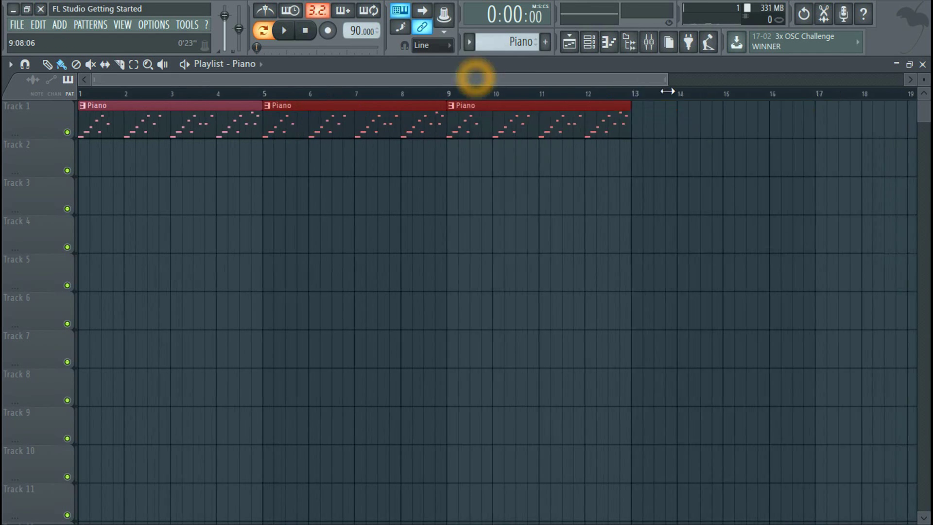
- Toggle between pattern and song playback modes and play the Playlist arrangement in song mode
{"action": "left_click_drag", "start_coordinate": [582, 93], "coordinate": [78, 109]}
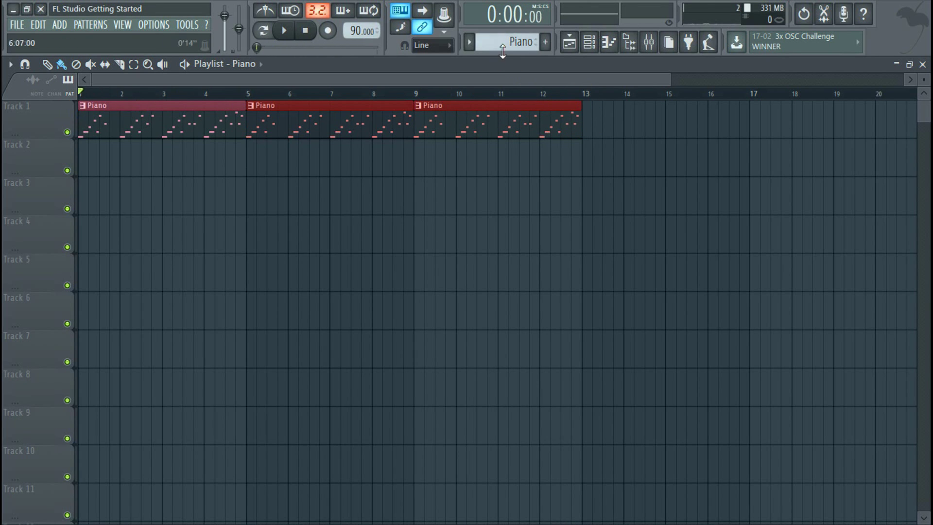
{"action": "left_click", "coordinate": [470, 41]}
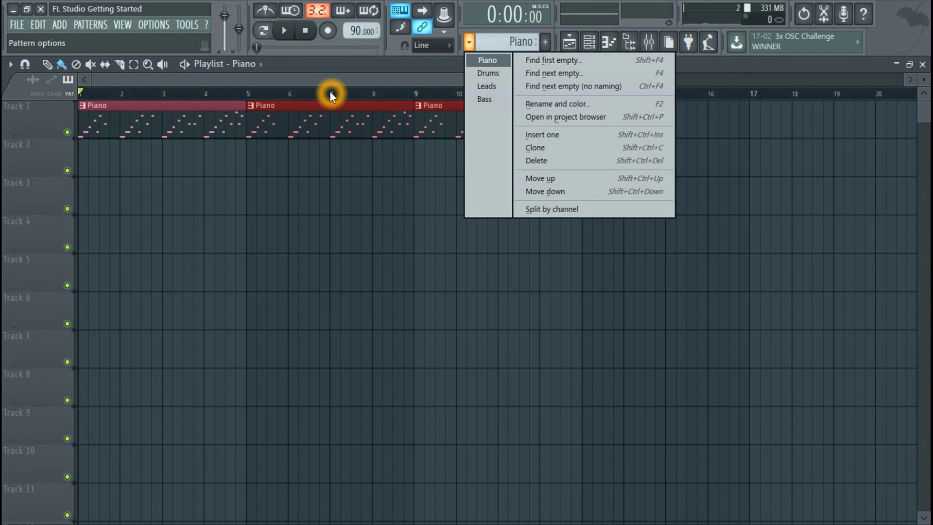
{"action": "left_click", "coordinate": [342, 80]}
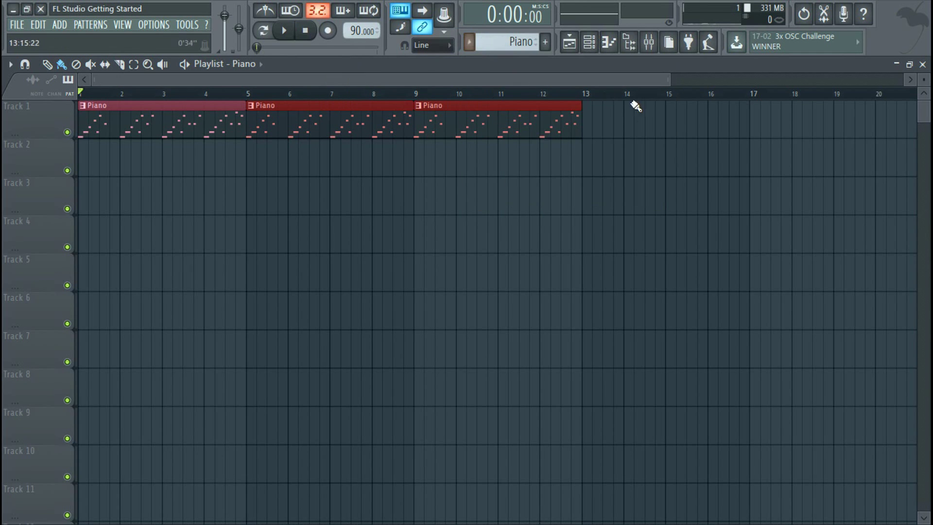
{"action": "left_click", "coordinate": [263, 30]}
{"action": "left_click", "coordinate": [285, 31]}
{"action": "left_click", "coordinate": [263, 31]}
{"action": "left_click", "coordinate": [444, 119]}
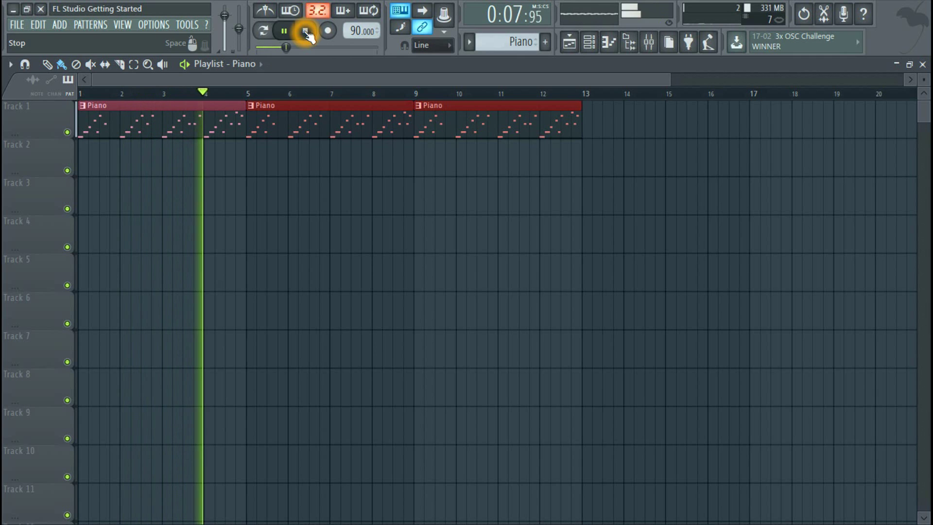
- Delete the Piano clips at bars 5 and 9 from Track 1 and stop playback
{"action": "right_click", "coordinate": [310, 103]}
{"action": "right_click", "coordinate": [440, 120]}
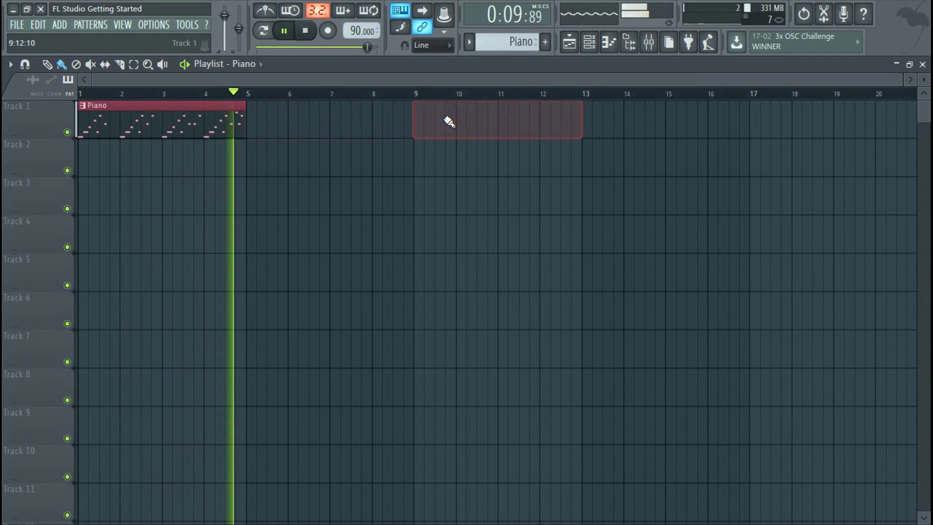
{"action": "left_click", "coordinate": [310, 34]}
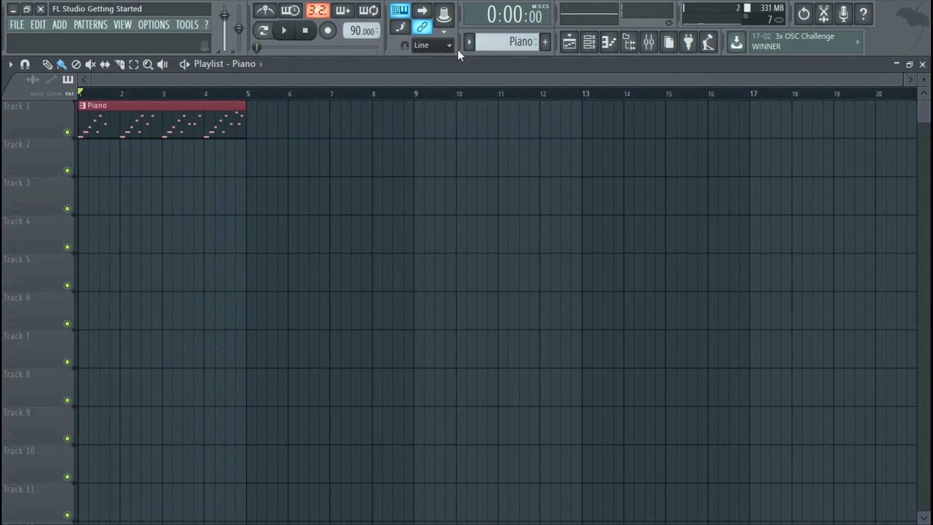
{"action": "left_click", "coordinate": [187, 112]}
- Place Bass pattern clips on Track 2 at bars 1, 5 and 9, and play the arrangement to hear them
{"action": "left_click", "coordinate": [469, 45]}
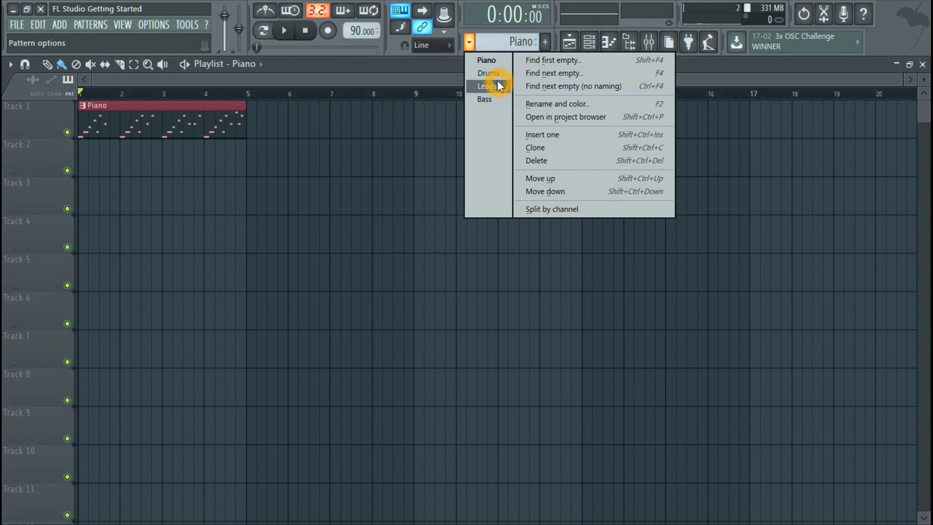
{"action": "left_click", "coordinate": [494, 99]}
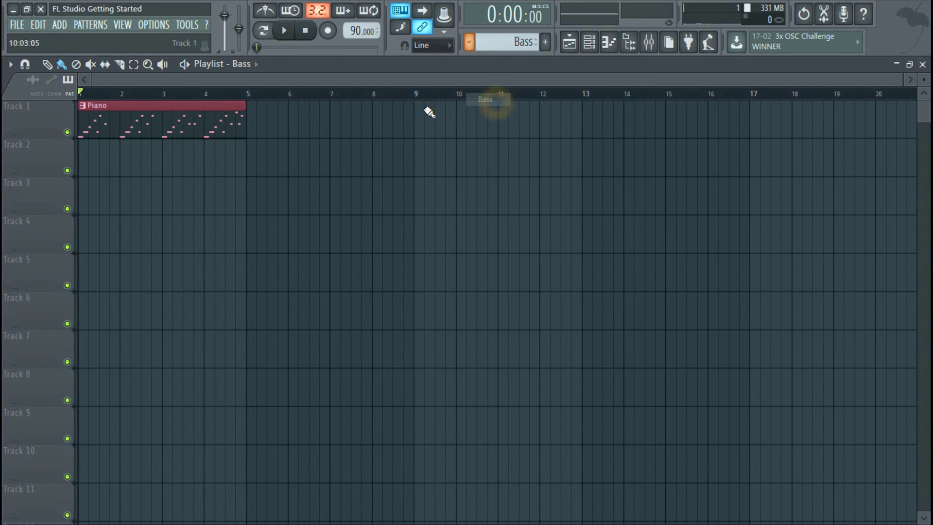
{"action": "left_click", "coordinate": [86, 169]}
{"action": "left_click", "coordinate": [248, 167]}
{"action": "left_click", "coordinate": [420, 164]}
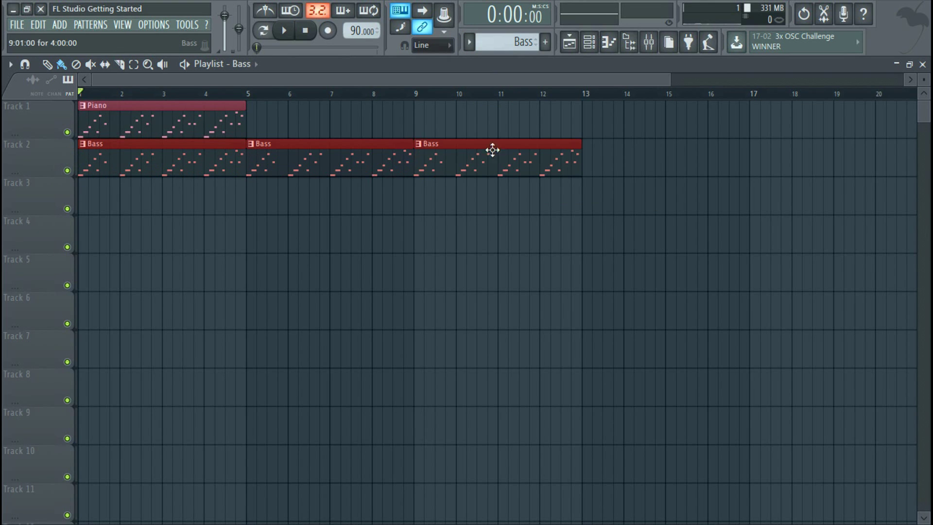
{"action": "left_click", "coordinate": [286, 32]}
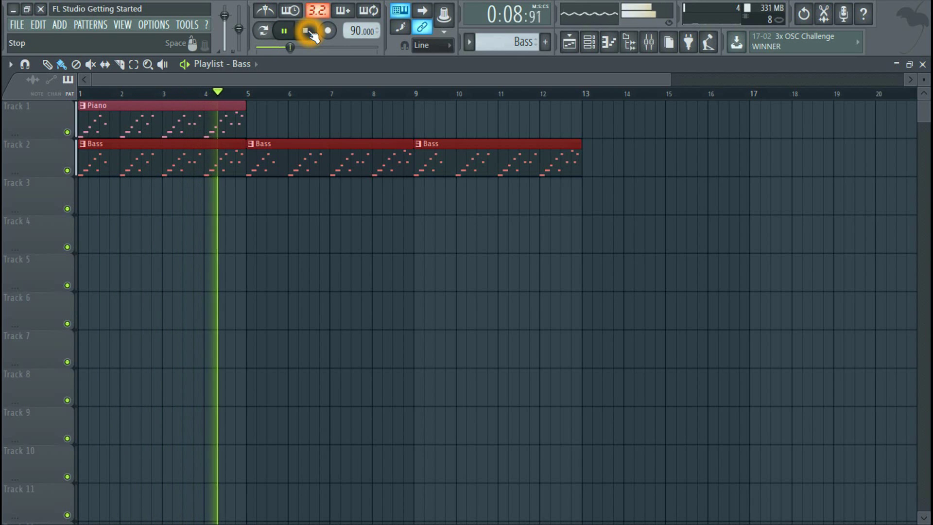
{"action": "left_click", "coordinate": [306, 31]}
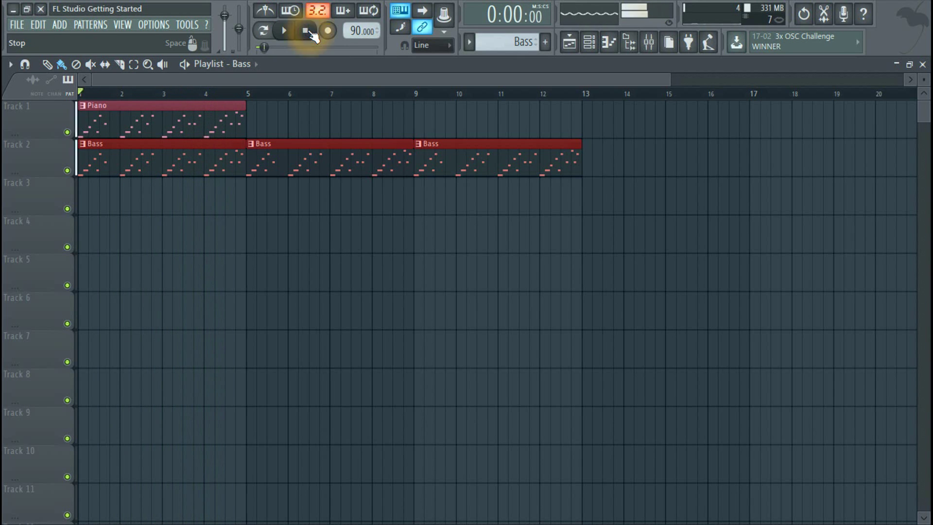
- Paint Drums pattern clips on Track 3 from bar 3 up to bar 13 and play the arrangement to hear them
{"action": "left_click", "coordinate": [470, 45]}
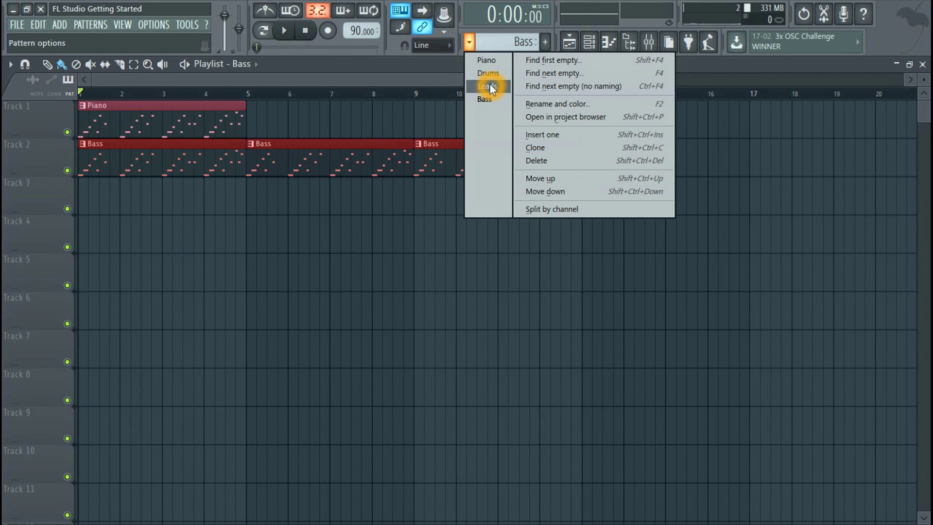
{"action": "left_click", "coordinate": [491, 78]}
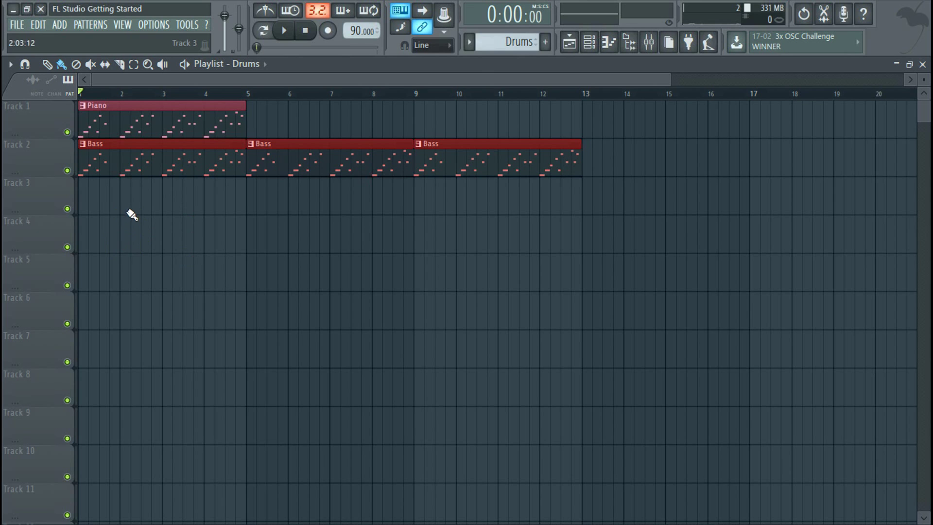
{"action": "left_click_drag", "start_coordinate": [167, 210], "coordinate": [502, 195]}
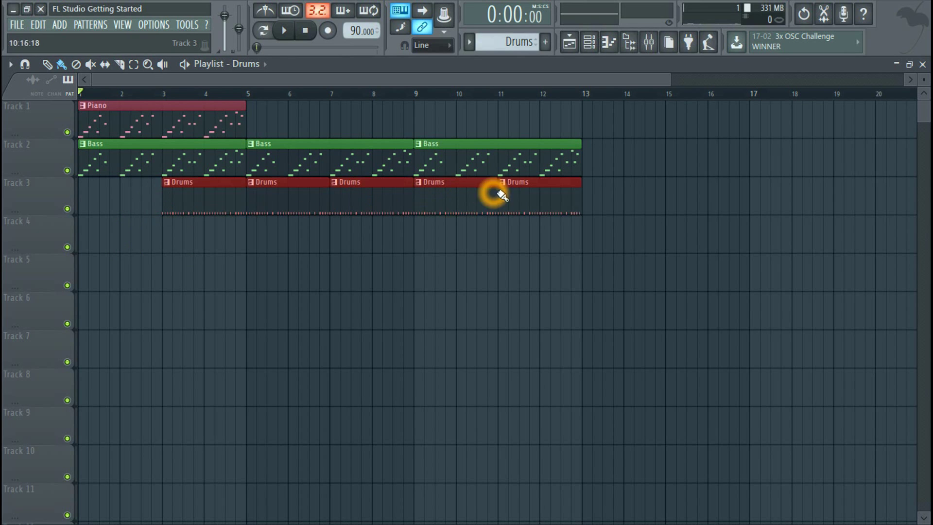
{"action": "left_click", "coordinate": [284, 30]}
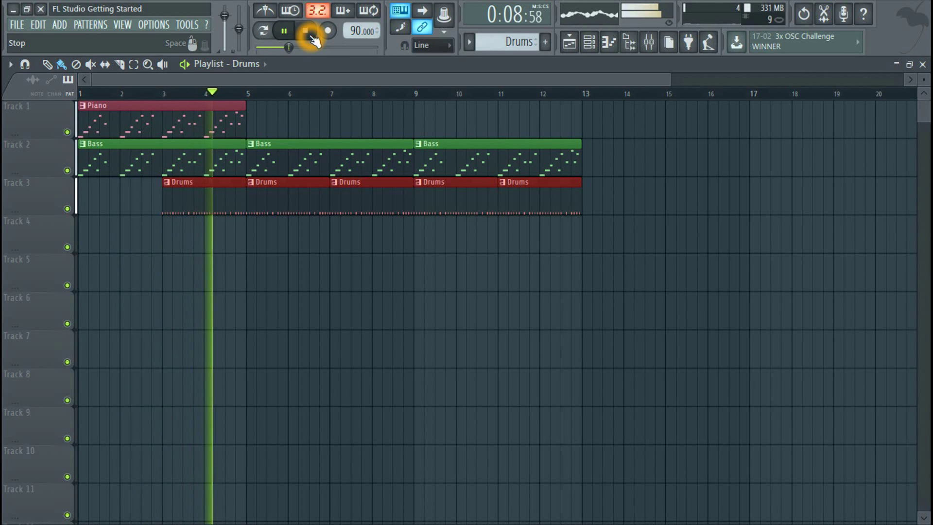
{"action": "left_click", "coordinate": [309, 34]}
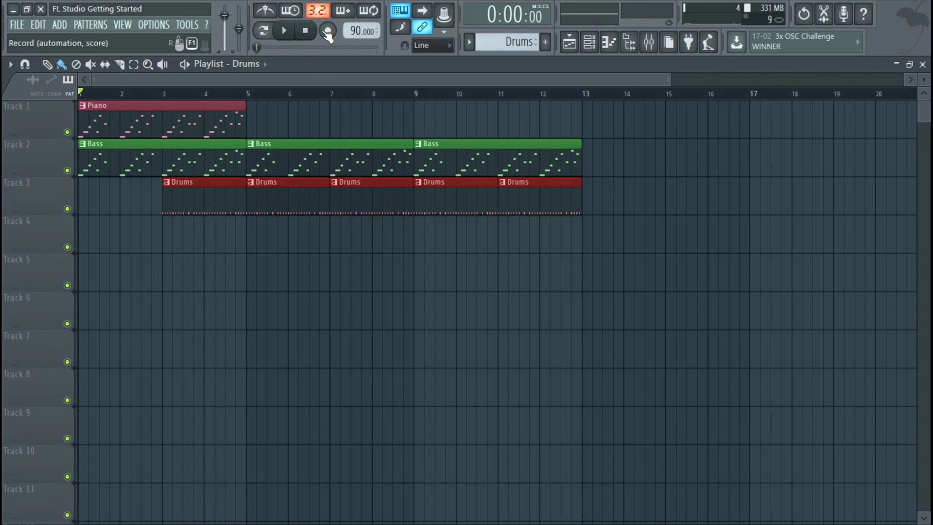
{"action": "left_click", "coordinate": [286, 30]}
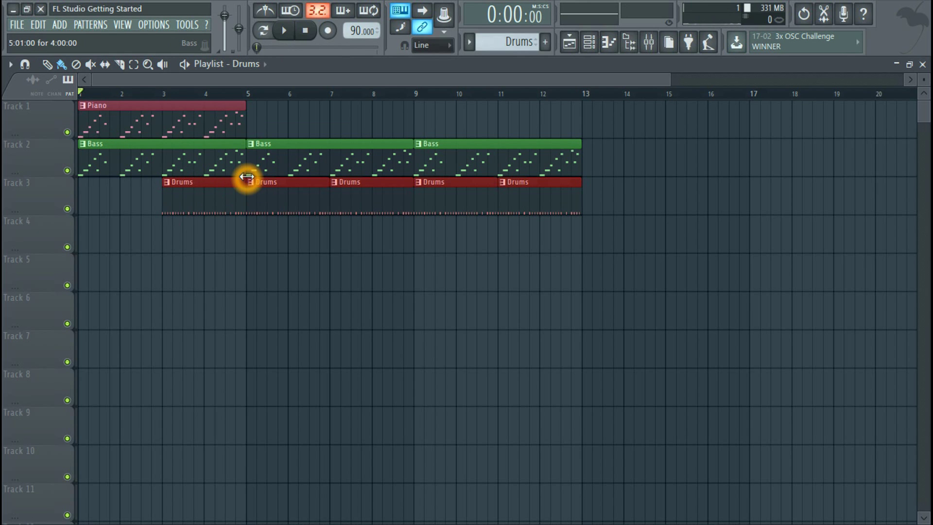
- Play the arrangement from the start, stop it and select the Leads pattern
{"action": "left_click", "coordinate": [284, 31]}
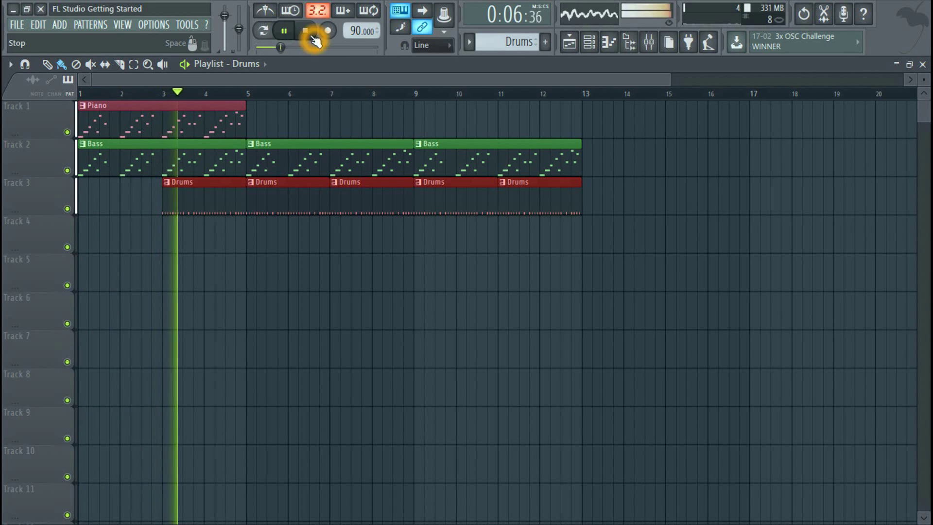
{"action": "left_click", "coordinate": [283, 31]}
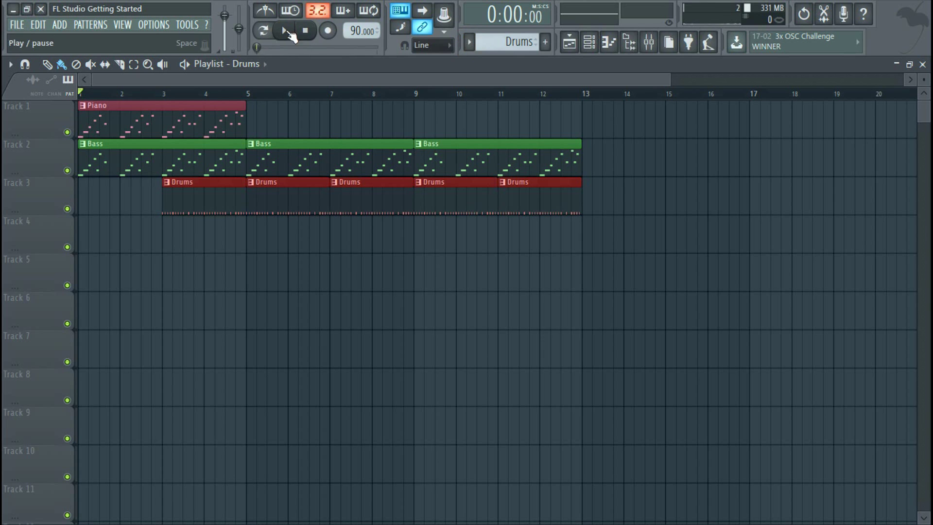
{"action": "left_click", "coordinate": [470, 43]}
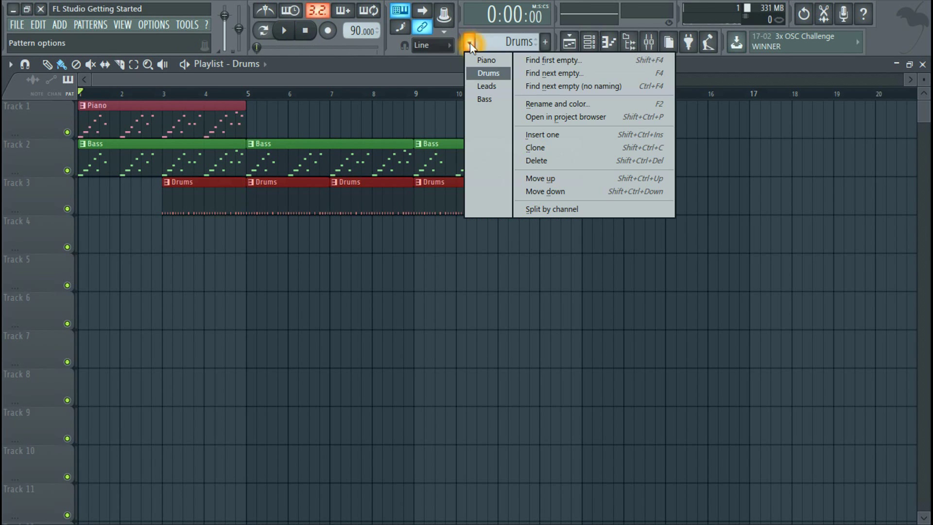
{"action": "left_click", "coordinate": [496, 89]}
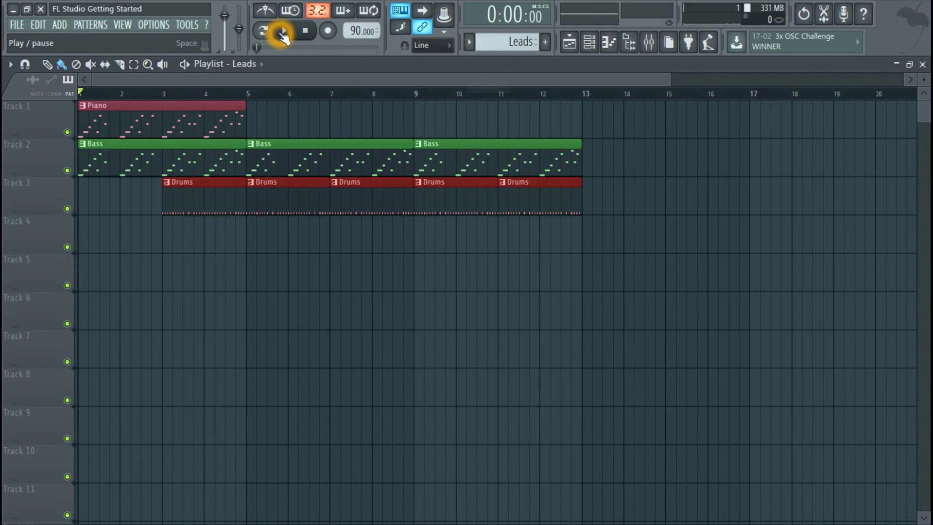
- While the song plays, add a Piano clip at bar 5 on Track 1 and Bass clips at bars 13 and 17 on Track 2
{"action": "left_click", "coordinate": [283, 33]}
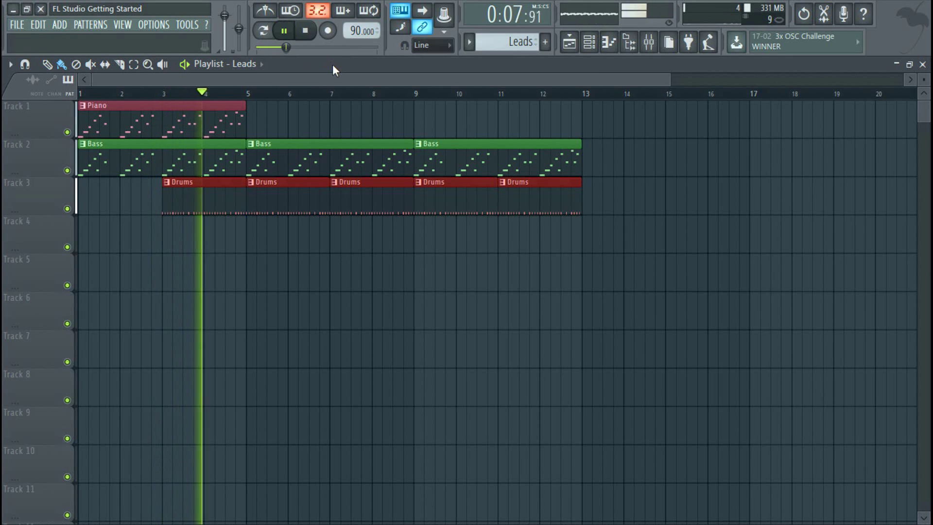
{"action": "left_click", "coordinate": [195, 112]}
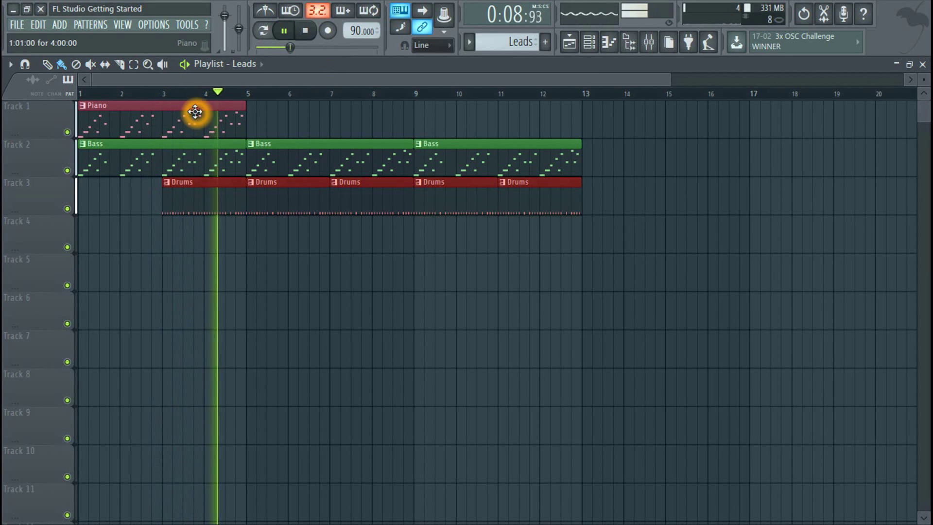
{"action": "left_click", "coordinate": [250, 126]}
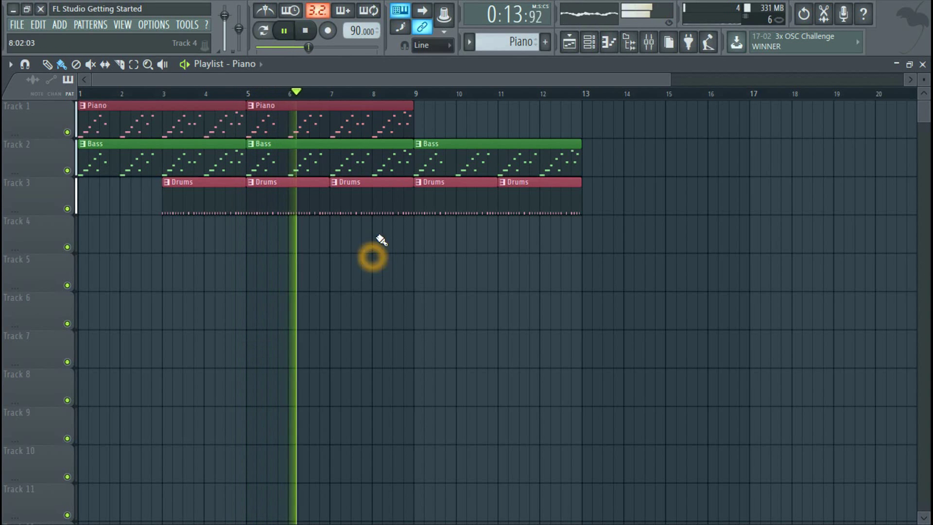
{"action": "left_click", "coordinate": [489, 164]}
{"action": "left_click", "coordinate": [589, 170]}
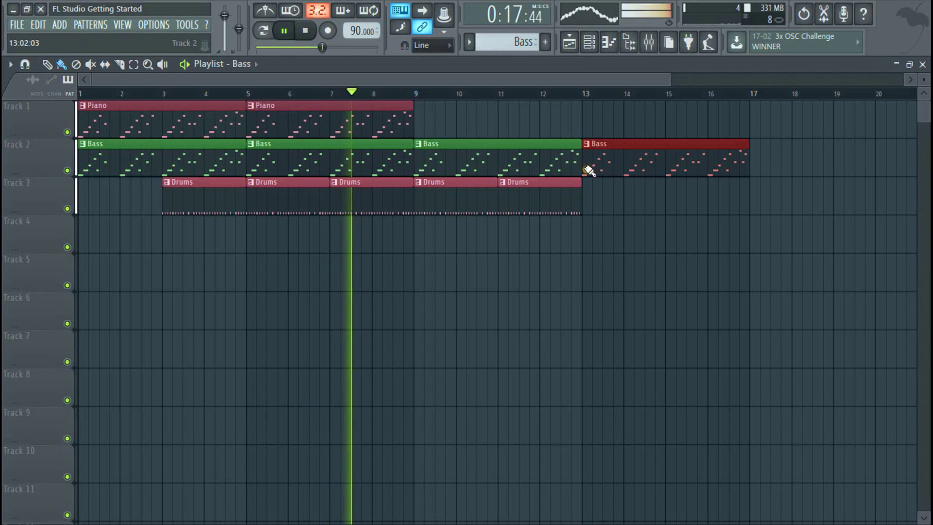
{"action": "left_click_drag", "start_coordinate": [598, 79], "coordinate": [696, 80]}
{"action": "left_click", "coordinate": [646, 166]}
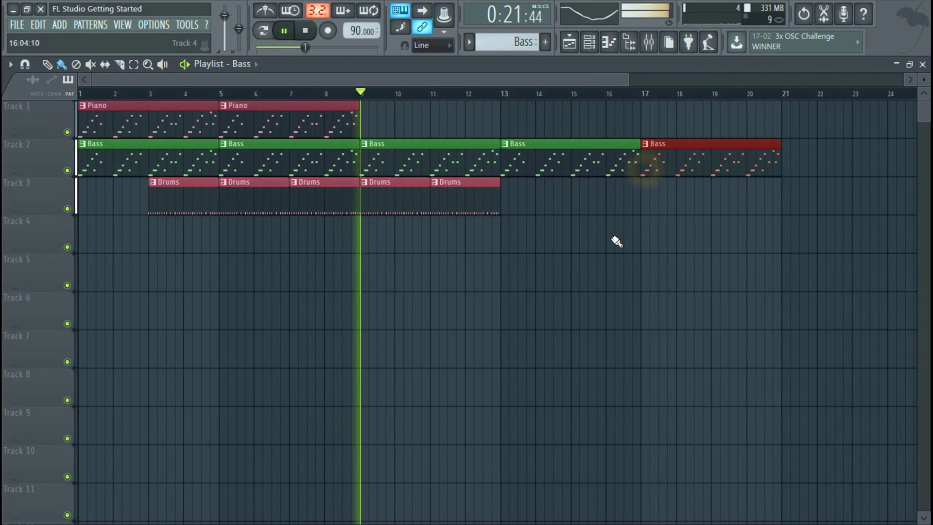
- Extend the Drums pattern clips on Track 3 from bar 13 up to bar 21
{"action": "left_click", "coordinate": [472, 202]}
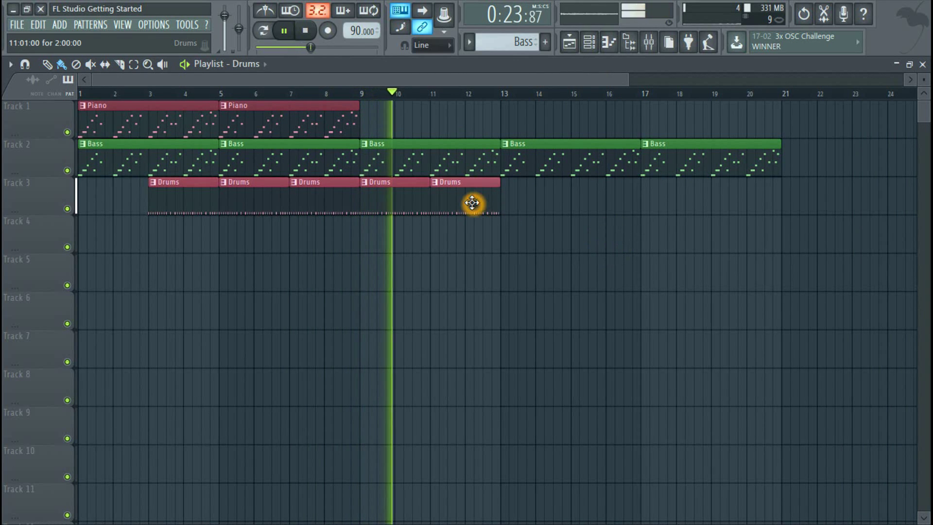
{"action": "left_click", "coordinate": [515, 202]}
{"action": "left_click_drag", "start_coordinate": [549, 212], "coordinate": [722, 204]}
{"action": "left_click_drag", "start_coordinate": [629, 79], "coordinate": [703, 87]}
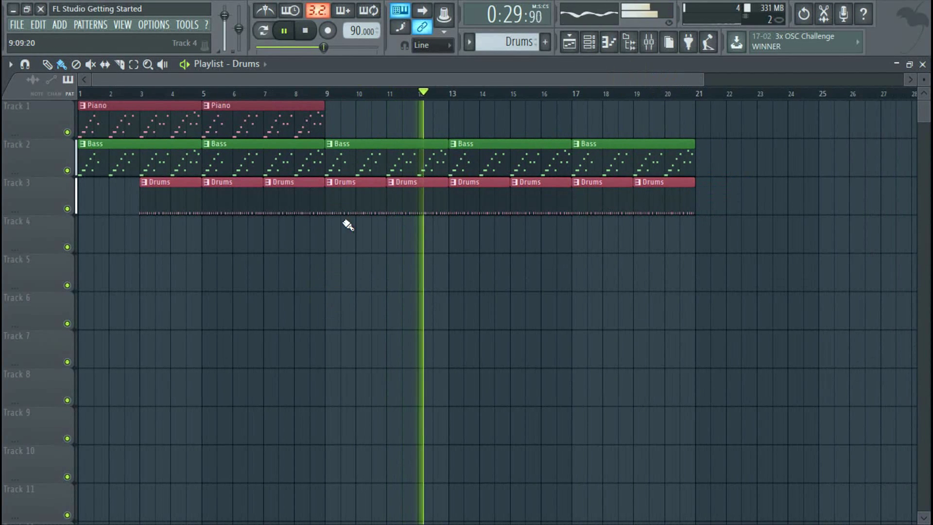
- Stop playback and paint Leads pattern clips on Track 4 at bars 9, 13 and 17
{"action": "left_click", "coordinate": [468, 42]}
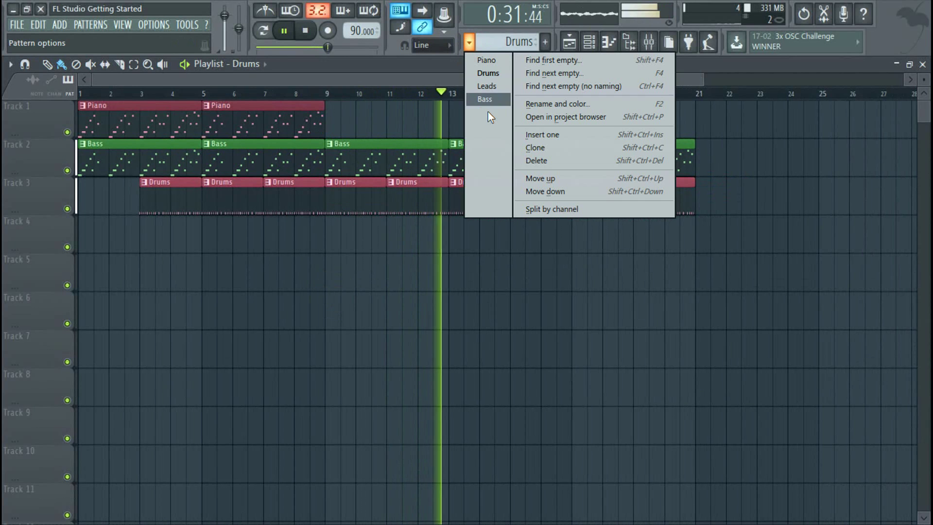
{"action": "left_click", "coordinate": [486, 87]}
{"action": "left_click", "coordinate": [306, 30]}
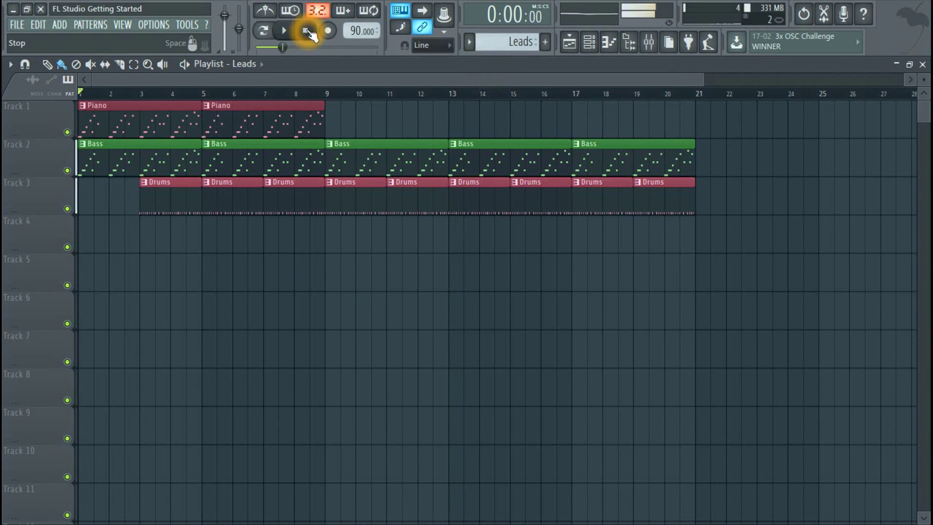
{"action": "mouse_move", "coordinate": [333, 239]}
{"action": "left_mouse_down"}
{"action": "mouse_move", "coordinate": [423, 248]}
{"action": "mouse_move", "coordinate": [572, 233]}
{"action": "left_mouse_up"}
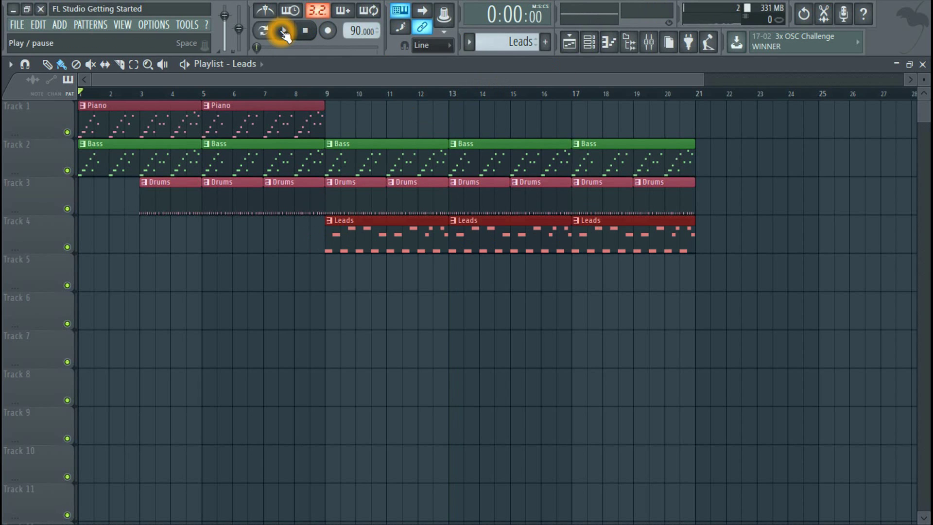
- Play the arrangement to hear the Leads clips, stop it and return the song position to bar 1
{"action": "left_click", "coordinate": [285, 31]}
{"action": "left_click", "coordinate": [173, 92]}
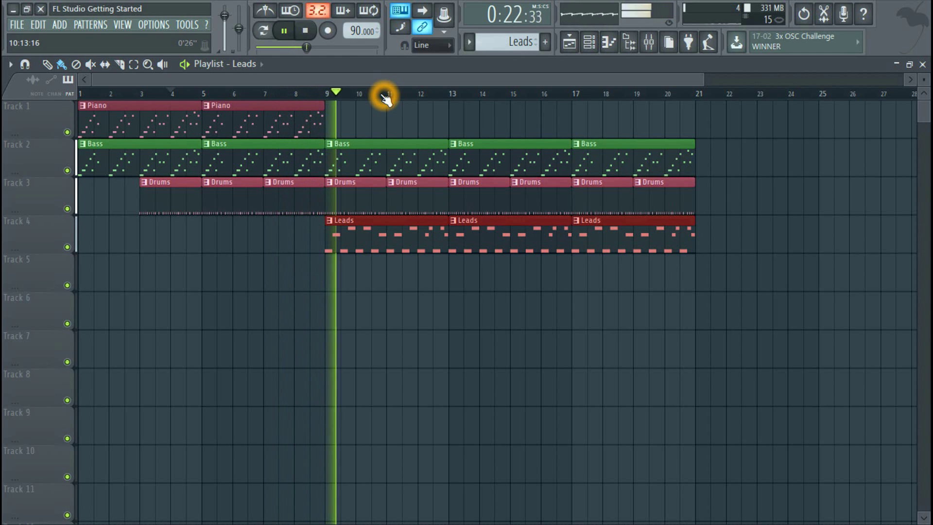
{"action": "left_click_drag", "start_coordinate": [704, 81], "coordinate": [701, 81]}
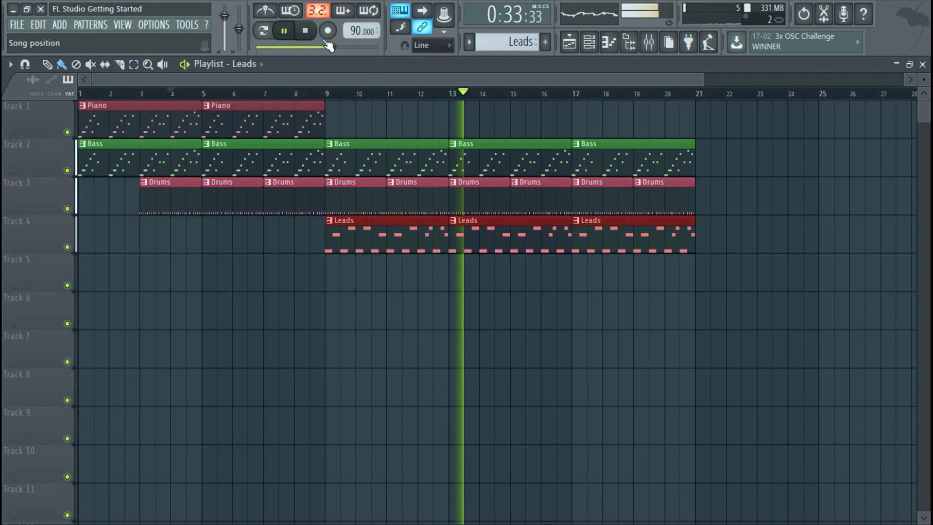
{"action": "left_click", "coordinate": [305, 30]}
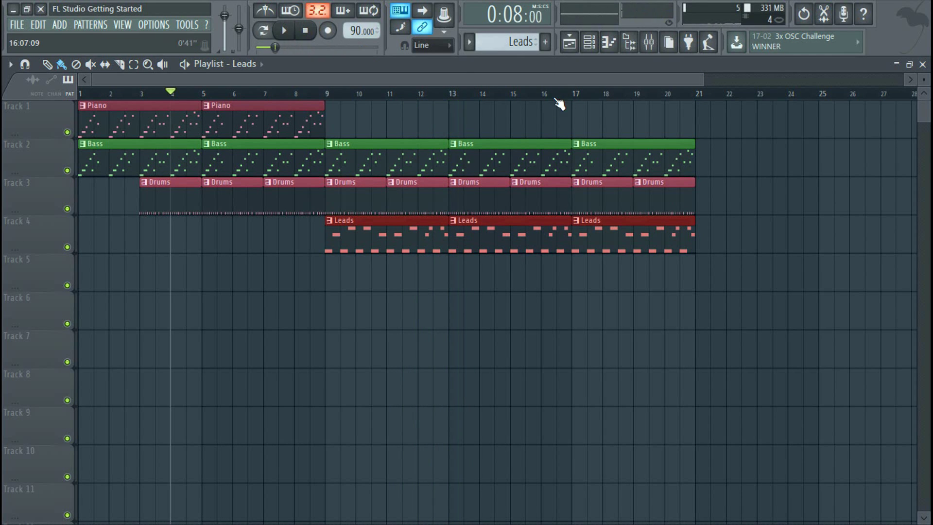
{"action": "left_click_drag", "start_coordinate": [171, 92], "coordinate": [80, 93]}
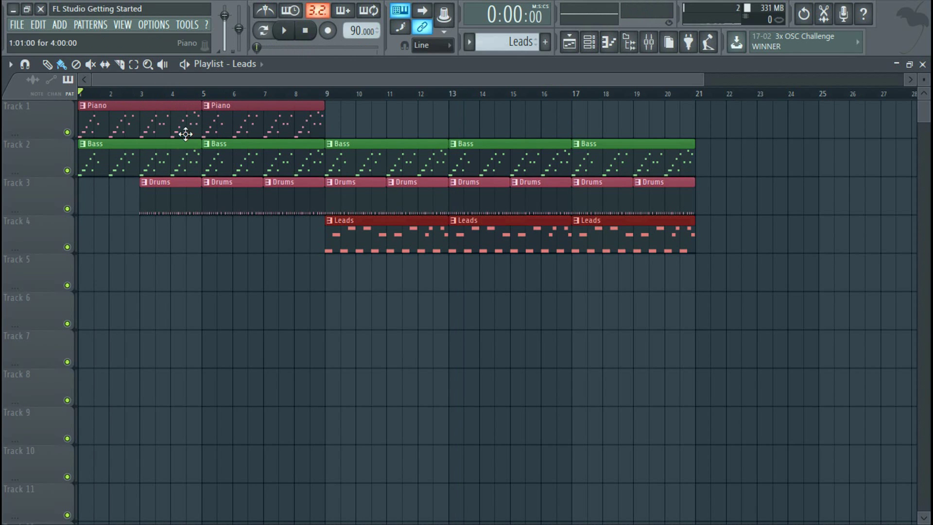
- Give Track 1 the piano keys icon and auto-name it after its Piano clips
{"action": "right_click", "coordinate": [40, 123]}
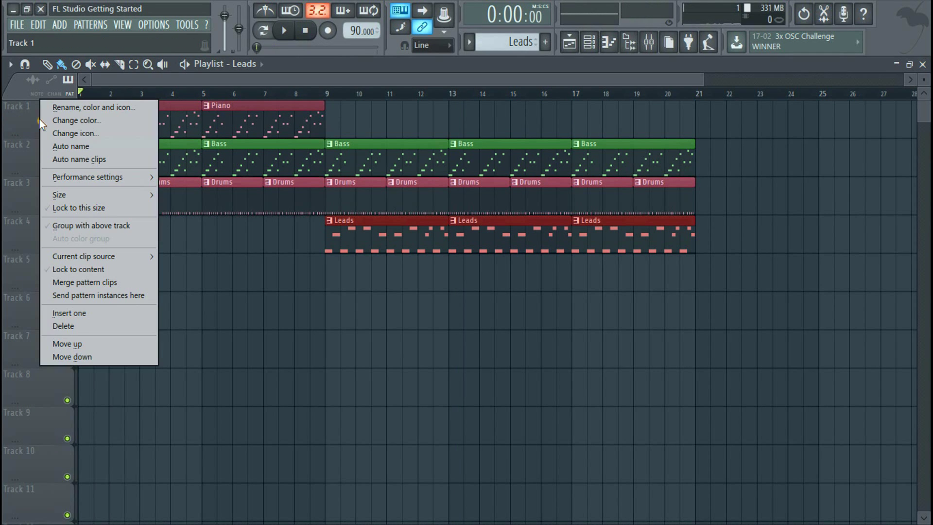
{"action": "left_click", "coordinate": [93, 130]}
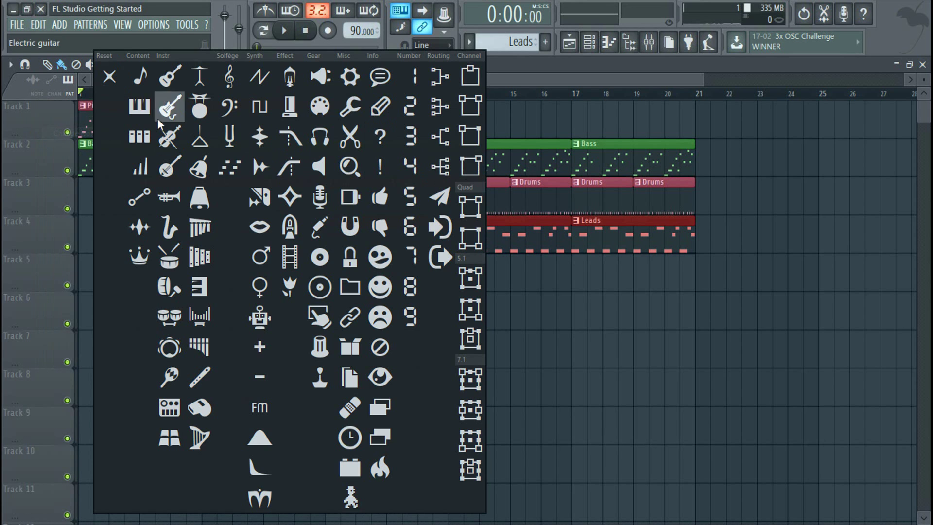
{"action": "left_click", "coordinate": [132, 107]}
{"action": "right_click", "coordinate": [44, 104]}
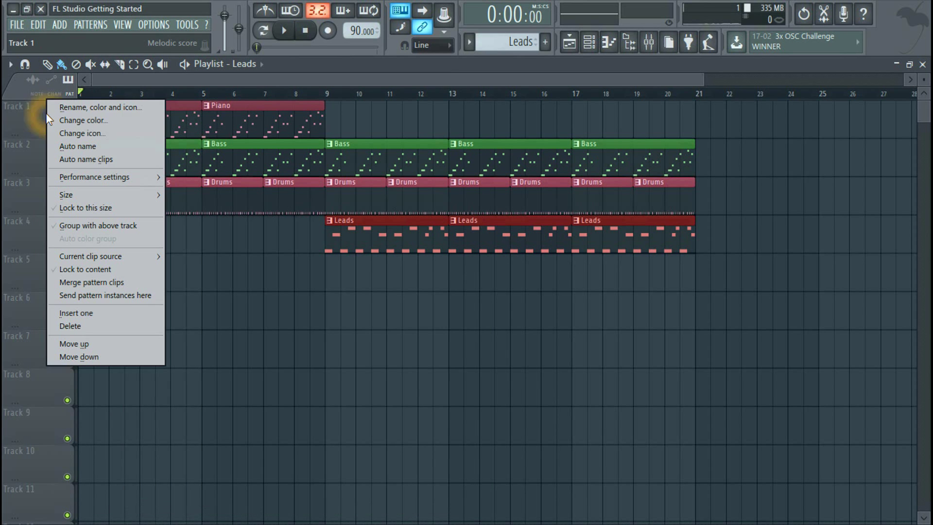
{"action": "left_click", "coordinate": [103, 146]}
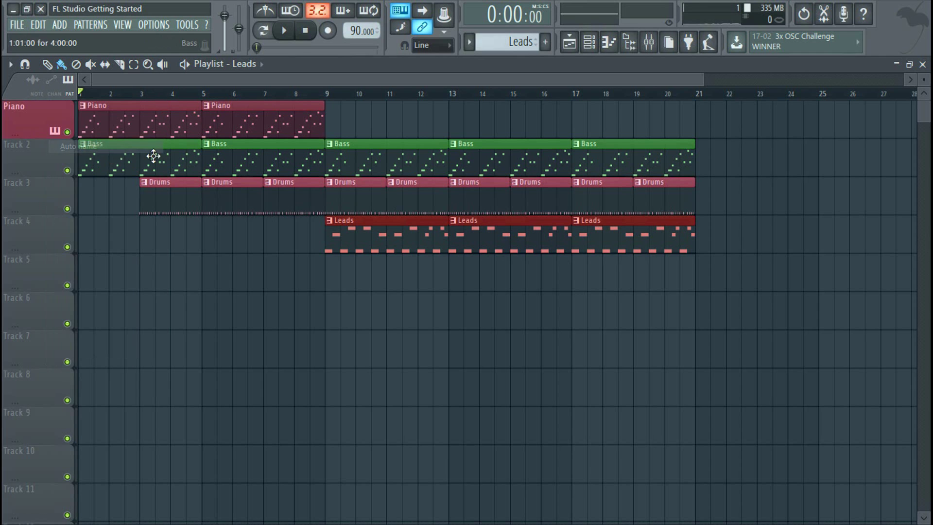
- Auto-name Track 2 after its Bass clips and give it a guitar icon
{"action": "right_click", "coordinate": [39, 155]}
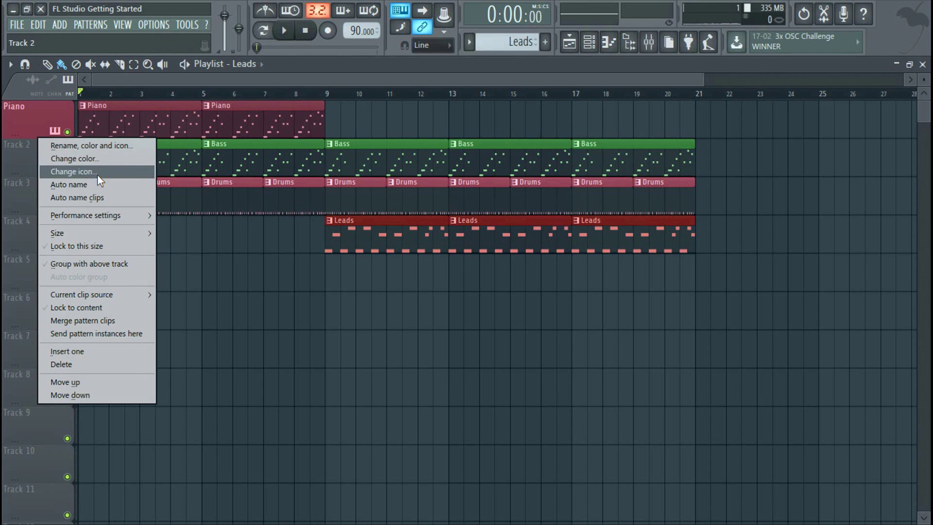
{"action": "left_click", "coordinate": [99, 183]}
{"action": "right_click", "coordinate": [24, 160]}
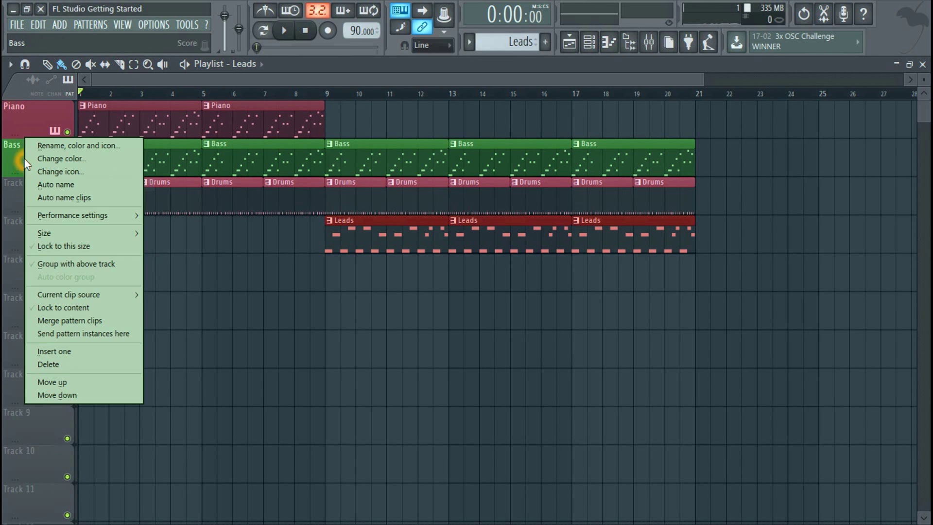
{"action": "left_click", "coordinate": [81, 171]}
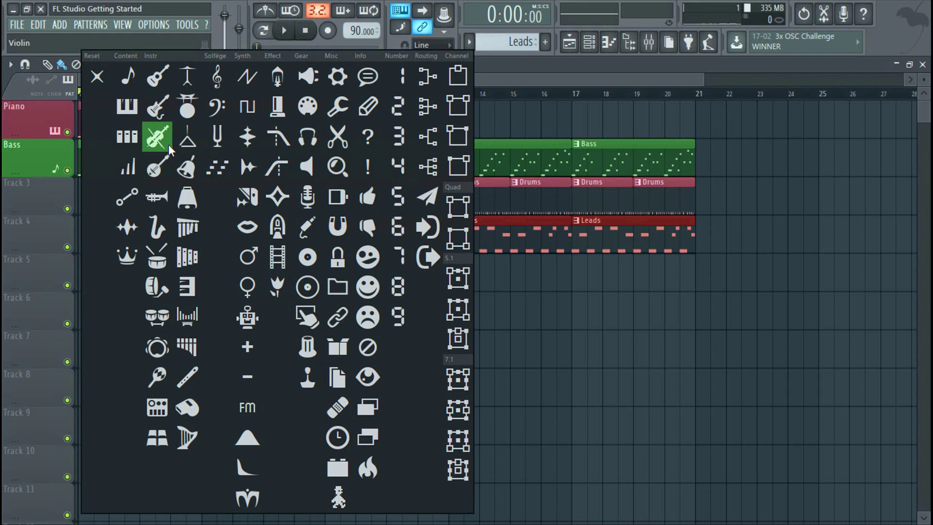
{"action": "left_click_drag", "start_coordinate": [161, 109], "coordinate": [151, 86]}
- Auto-name Track 3 after its Drums clips and give it the drum-with-sticks icon
{"action": "right_click", "coordinate": [26, 195]}
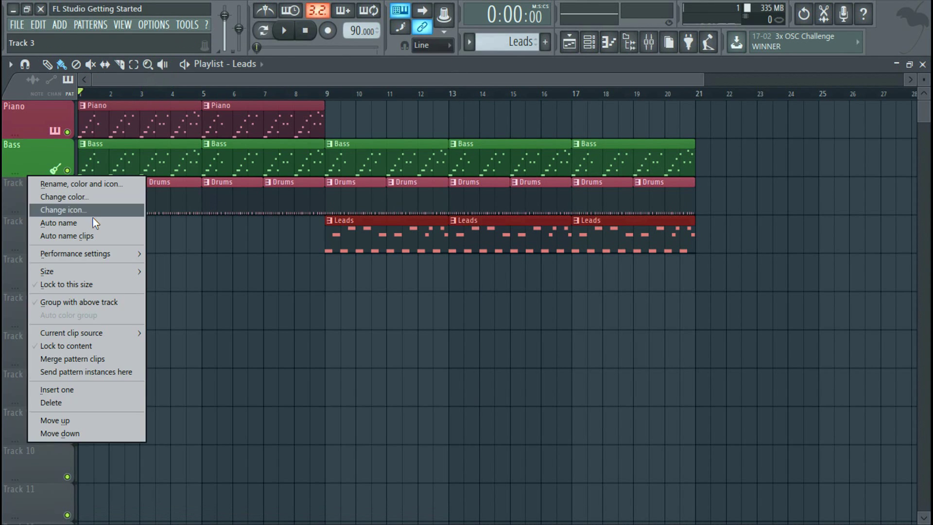
{"action": "left_click", "coordinate": [93, 222]}
{"action": "right_click", "coordinate": [35, 191]}
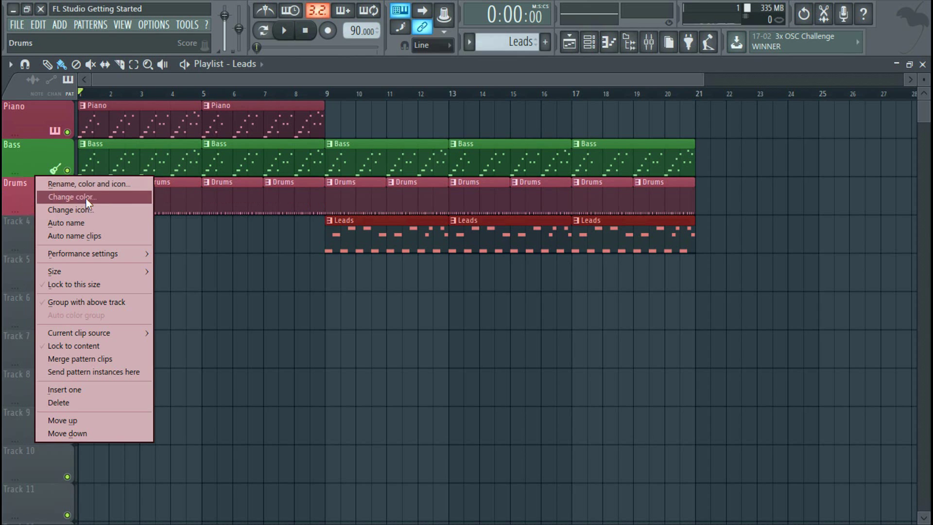
{"action": "left_click", "coordinate": [103, 210]}
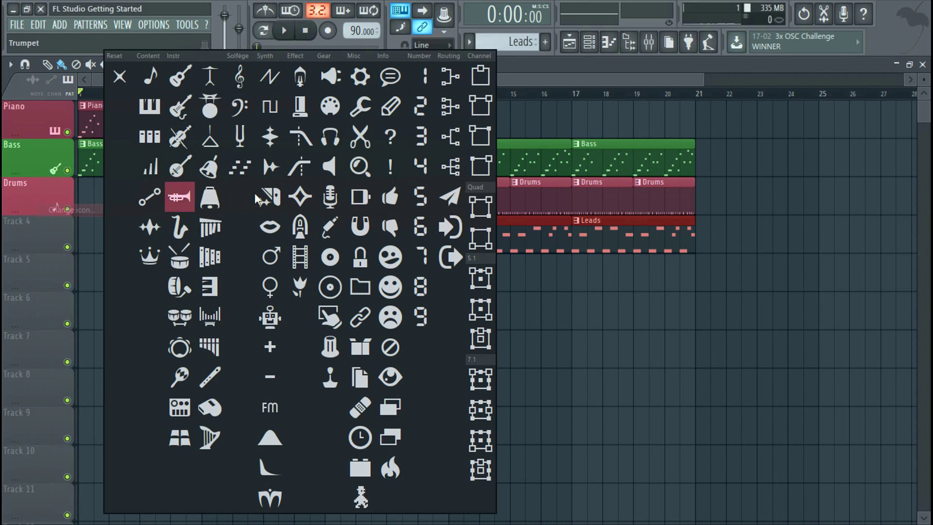
{"action": "left_click", "coordinate": [184, 263]}
- Auto-name Track 4 after its Leads clips and give it an icon from the Instr group
{"action": "right_click", "coordinate": [31, 233]}
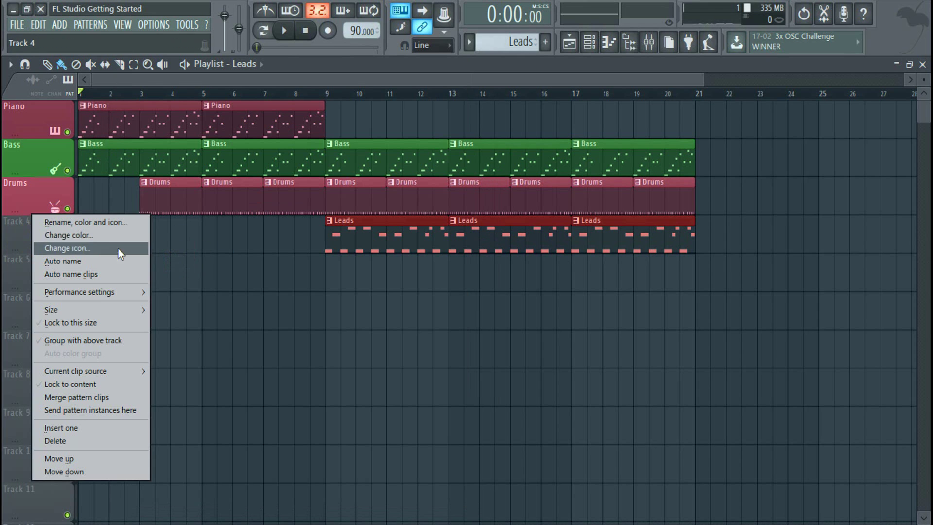
{"action": "left_click", "coordinate": [93, 264]}
{"action": "right_click", "coordinate": [26, 229]}
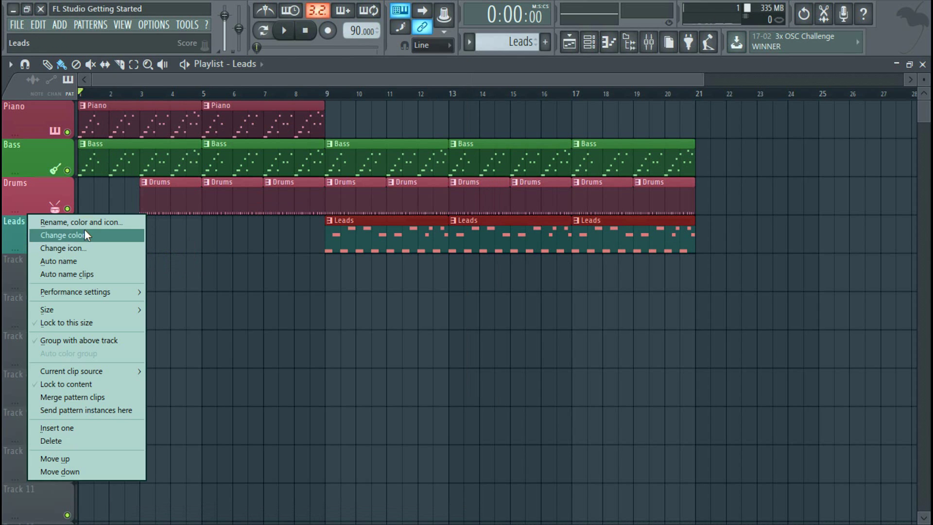
{"action": "left_click", "coordinate": [84, 247]}
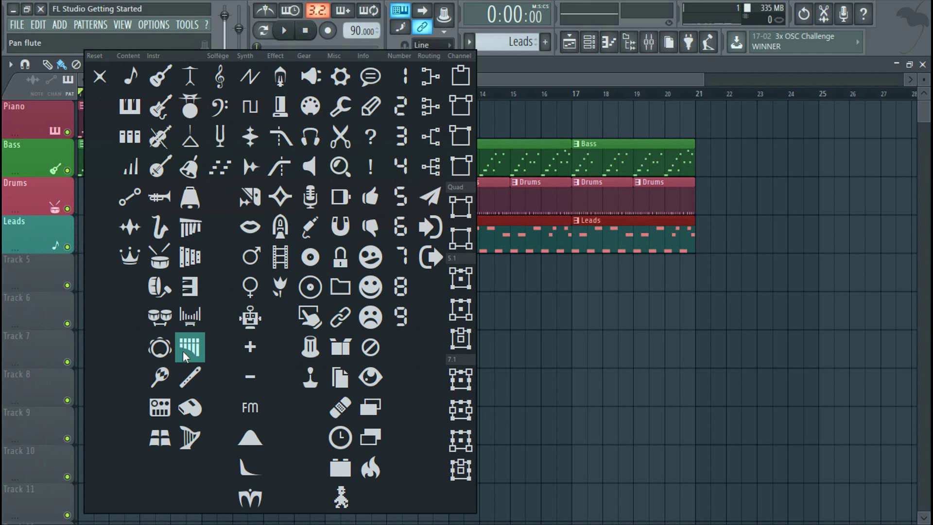
{"action": "left_click", "coordinate": [191, 286]}
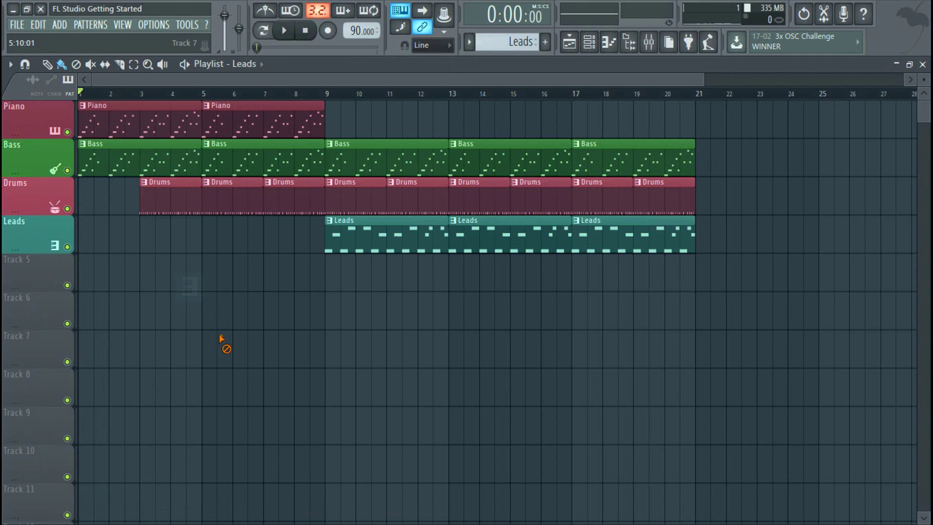
- Play the start of the arrangement briefly and show more bars of the Playlist
{"action": "left_click", "coordinate": [290, 32]}
{"action": "left_click", "coordinate": [306, 30]}
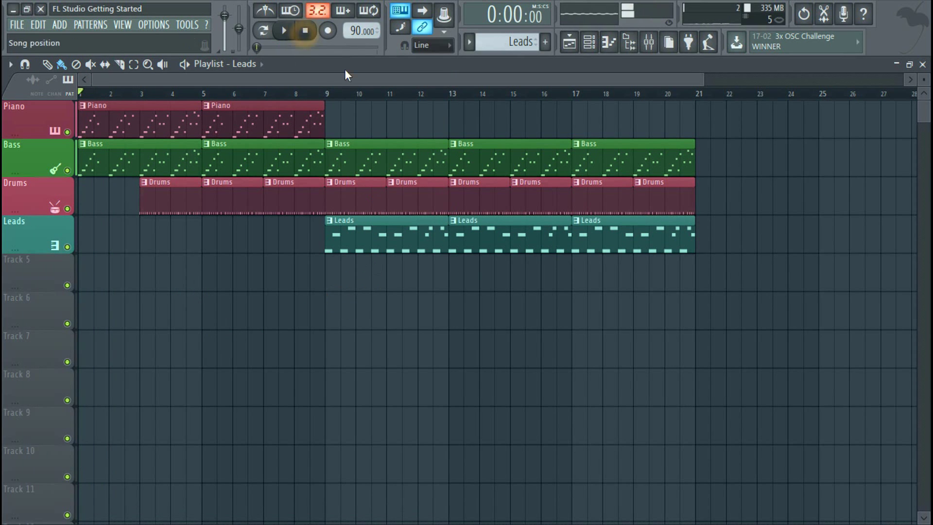
{"action": "left_click_drag", "start_coordinate": [696, 81], "coordinate": [703, 80]}
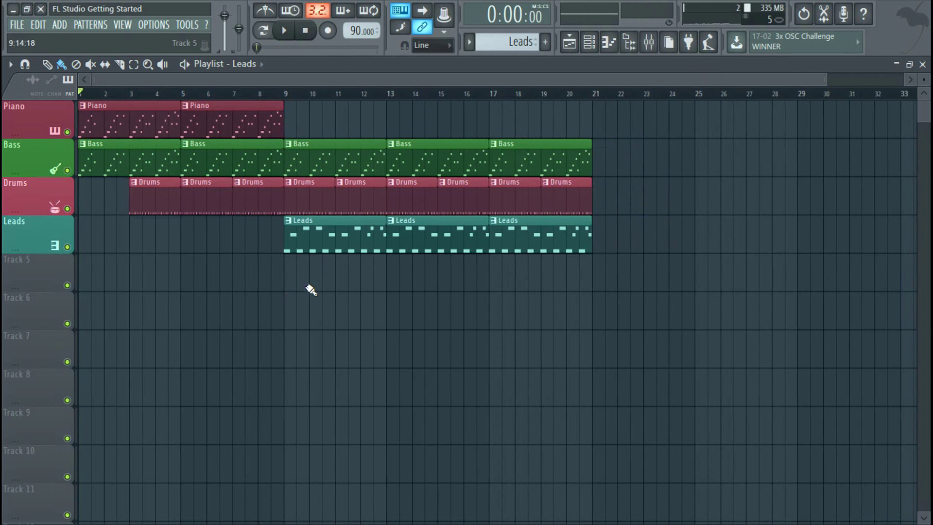
- Open the Mixer and play the song from the start to watch the level meters of each track
{"action": "left_click", "coordinate": [649, 44]}
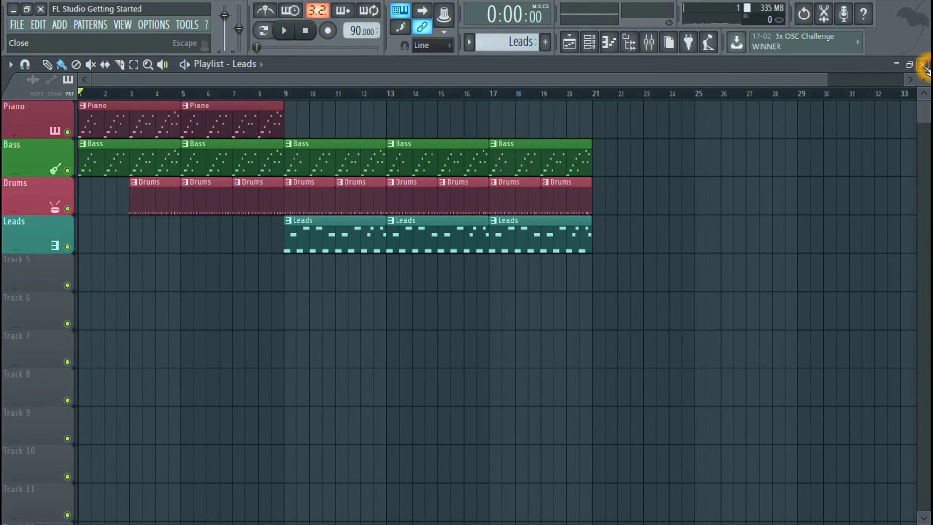
{"action": "left_click", "coordinate": [925, 65]}
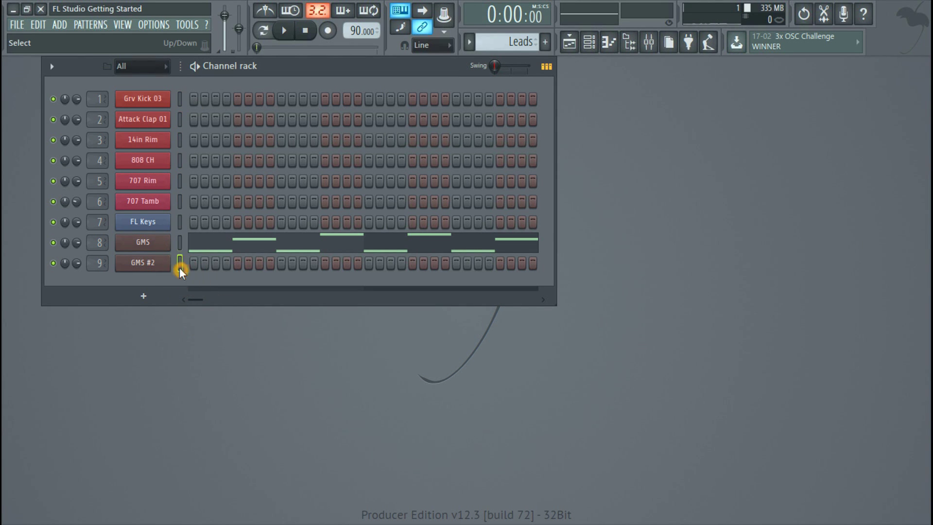
{"action": "left_click", "coordinate": [122, 24]}
{"action": "left_click", "coordinate": [131, 50]}
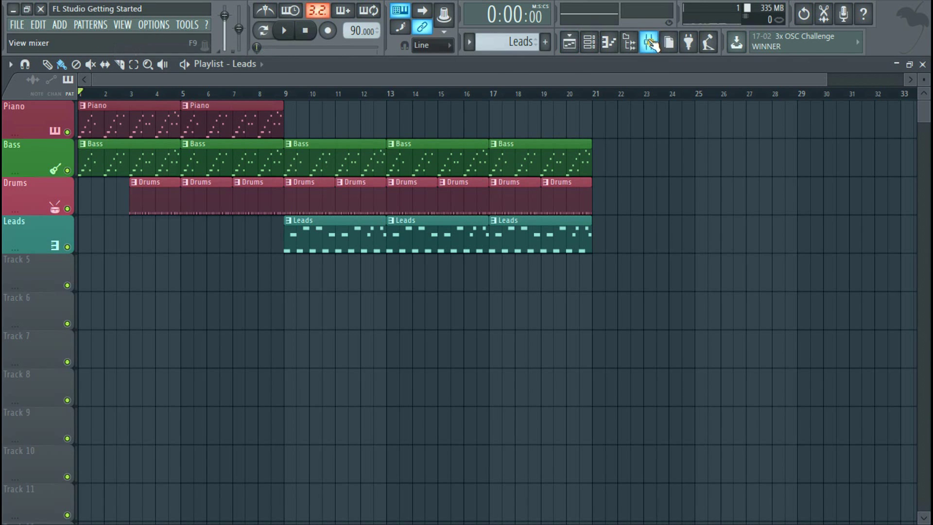
{"action": "left_click", "coordinate": [650, 43]}
{"action": "left_click", "coordinate": [287, 32]}
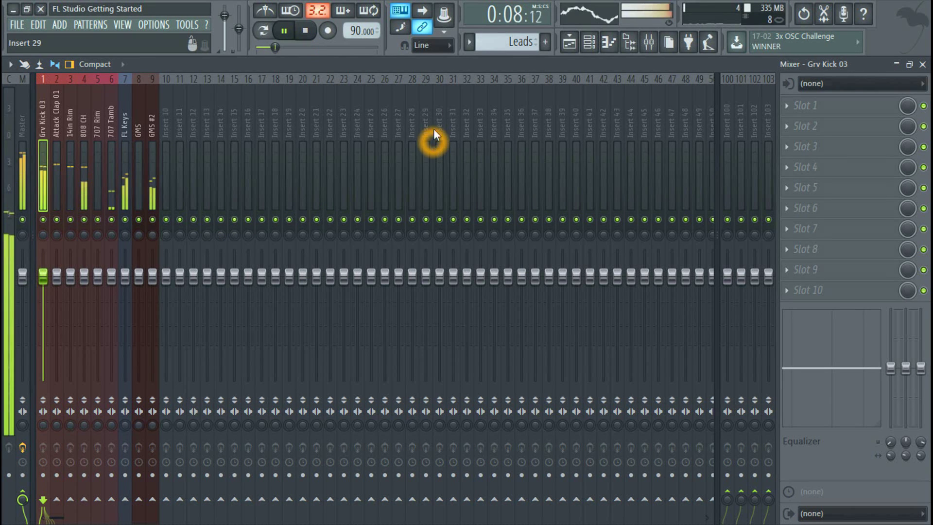
{"action": "left_click", "coordinate": [305, 30]}
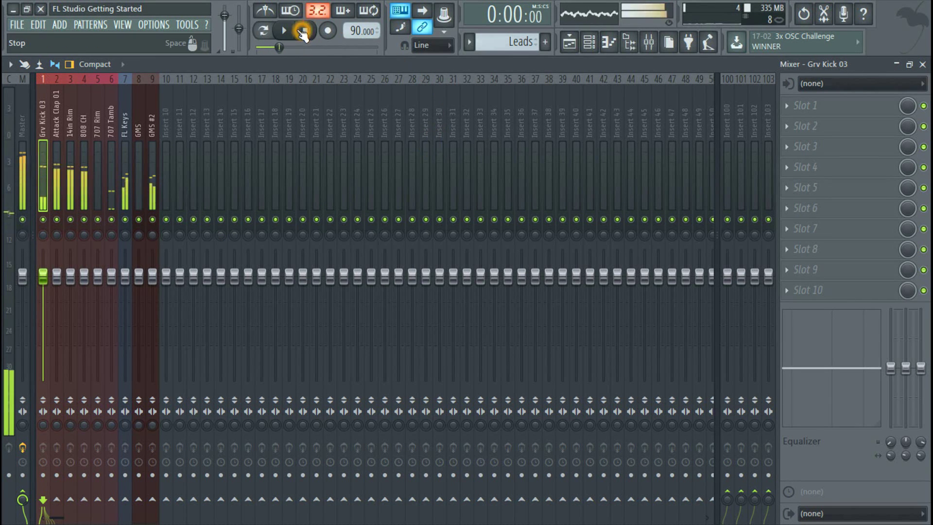
- Loop the Piano pattern on its own and lower the FL Keys mixer fader while it plays
{"action": "left_click", "coordinate": [471, 43]}
{"action": "left_click", "coordinate": [488, 60]}
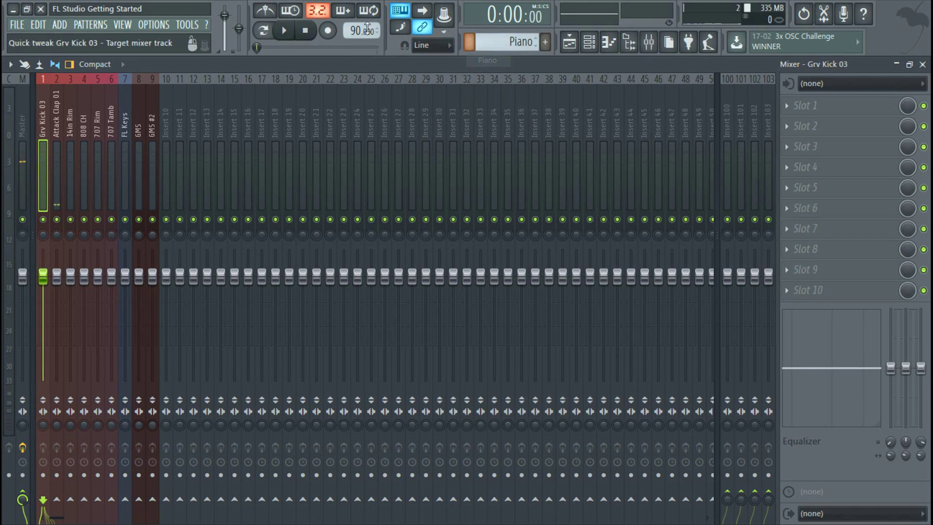
{"action": "left_click", "coordinate": [265, 31]}
{"action": "left_click", "coordinate": [284, 31]}
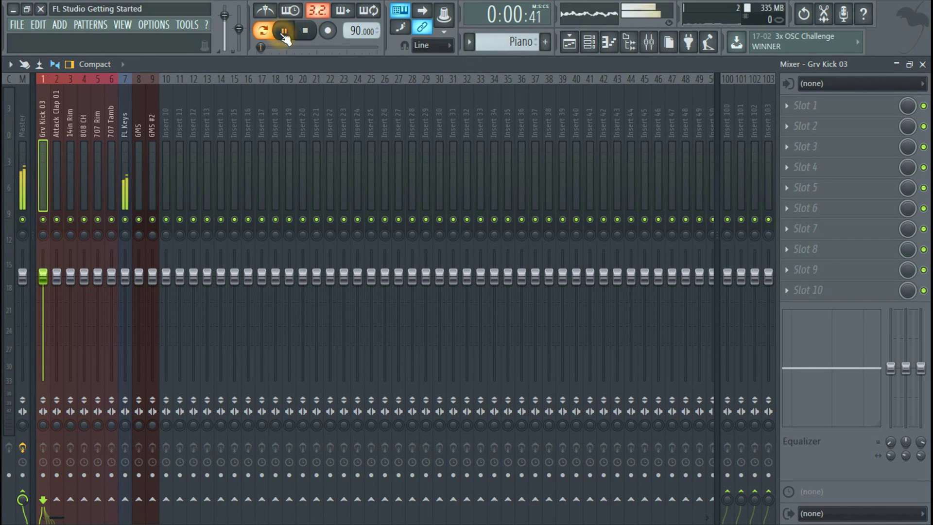
{"action": "left_click_drag", "start_coordinate": [125, 276], "coordinate": [125, 307]}
{"action": "left_click", "coordinate": [301, 38]}
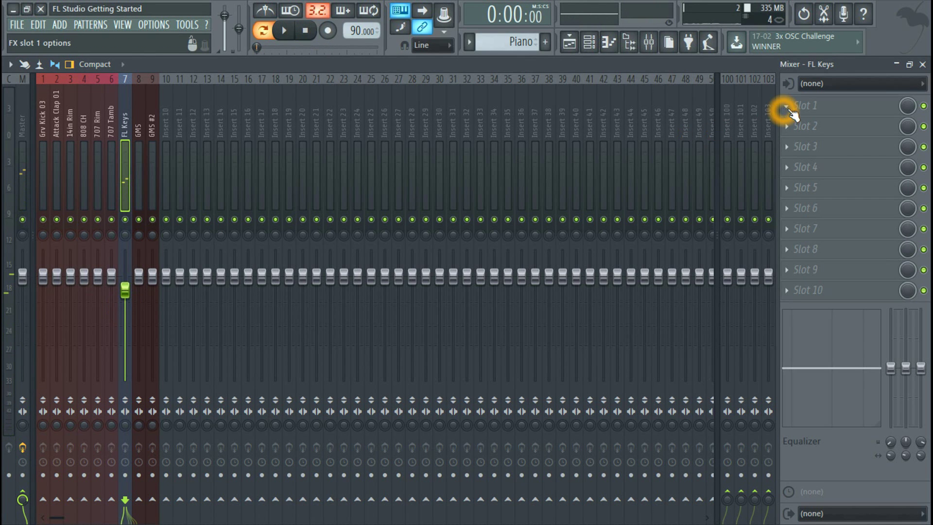
- Load Fruity Delay 2 into slot 1 of the FL Keys mixer track and reduce its input volume, feedback volume and time
{"action": "left_click", "coordinate": [790, 112]}
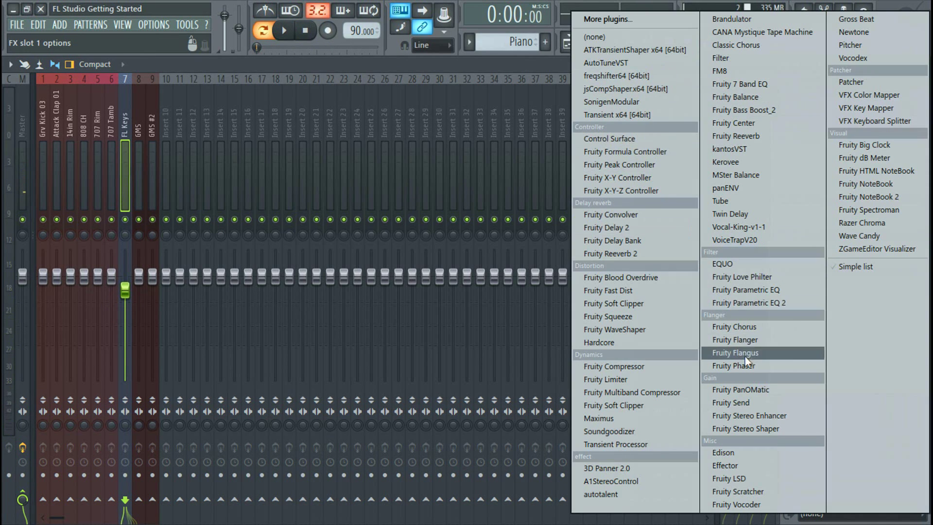
{"action": "left_click", "coordinate": [612, 230]}
{"action": "left_click_drag", "start_coordinate": [159, 126], "coordinate": [456, 166]}
{"action": "left_click", "coordinate": [358, 209]}
{"action": "left_click_drag", "start_coordinate": [358, 208], "coordinate": [358, 204]}
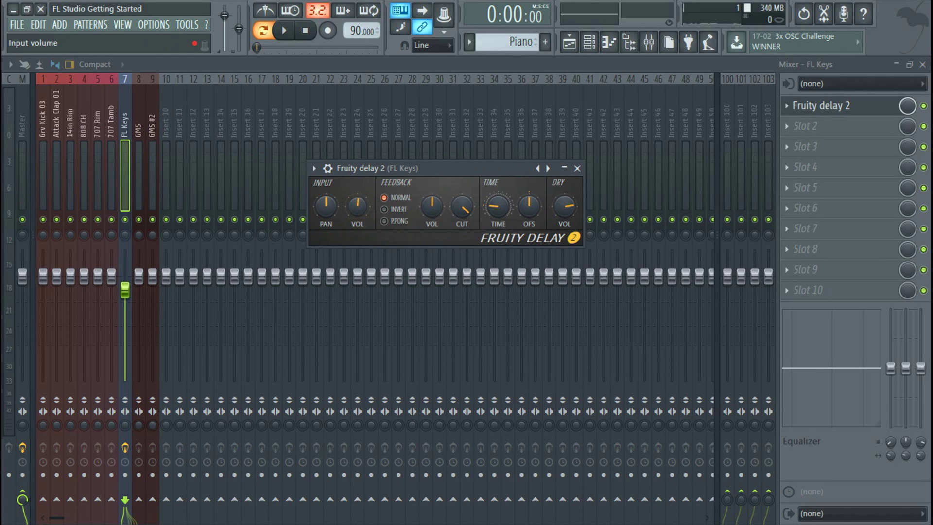
{"action": "left_click_drag", "start_coordinate": [432, 199], "coordinate": [429, 229]}
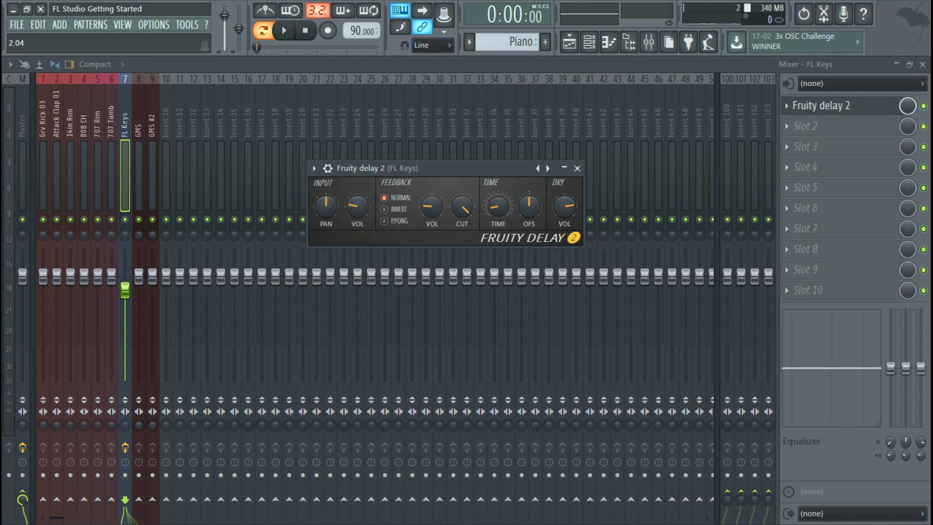
- Fine-tune the delay's input and feedback volumes while the Piano pattern plays, and close the plugin
{"action": "left_click", "coordinate": [284, 30]}
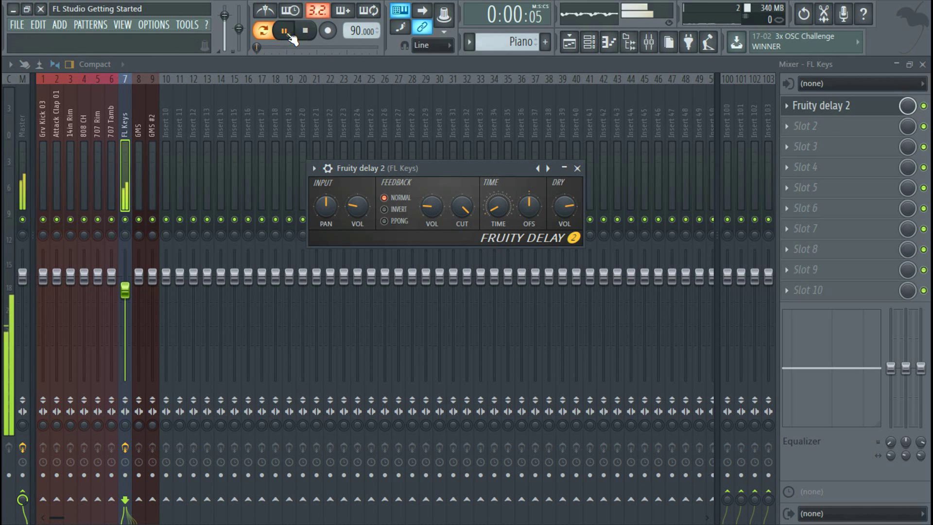
{"action": "left_click", "coordinate": [355, 209]}
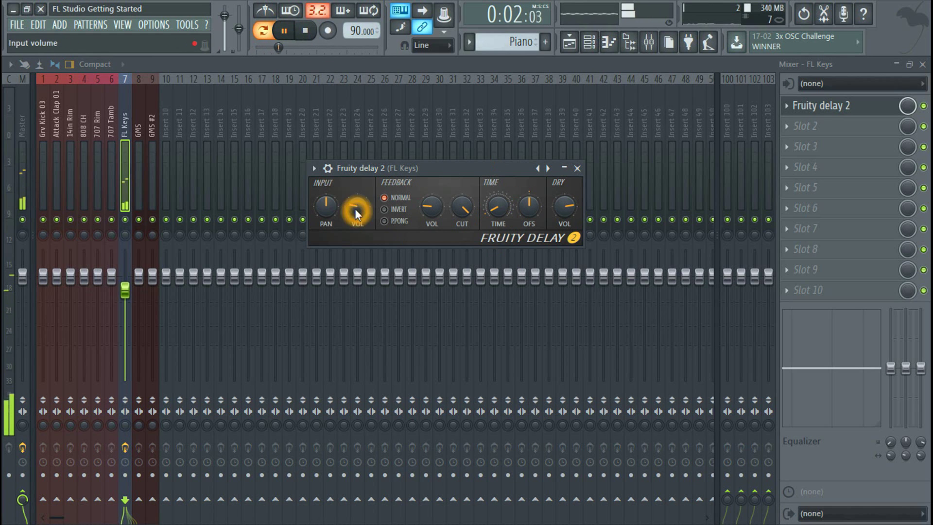
{"action": "left_click_drag", "start_coordinate": [355, 208], "coordinate": [370, 265]}
{"action": "left_click_drag", "start_coordinate": [533, 208], "coordinate": [516, 173]}
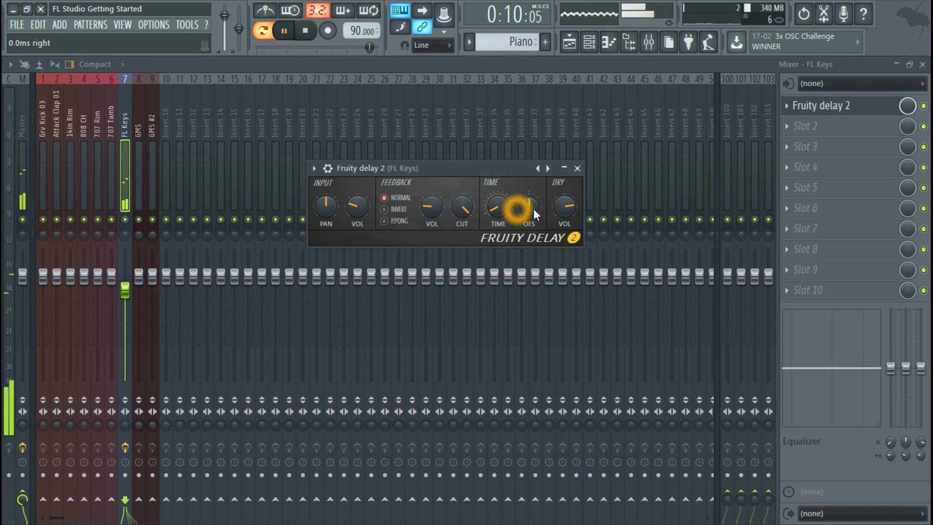
{"action": "left_click", "coordinate": [585, 179]}
{"action": "left_click", "coordinate": [412, 229]}
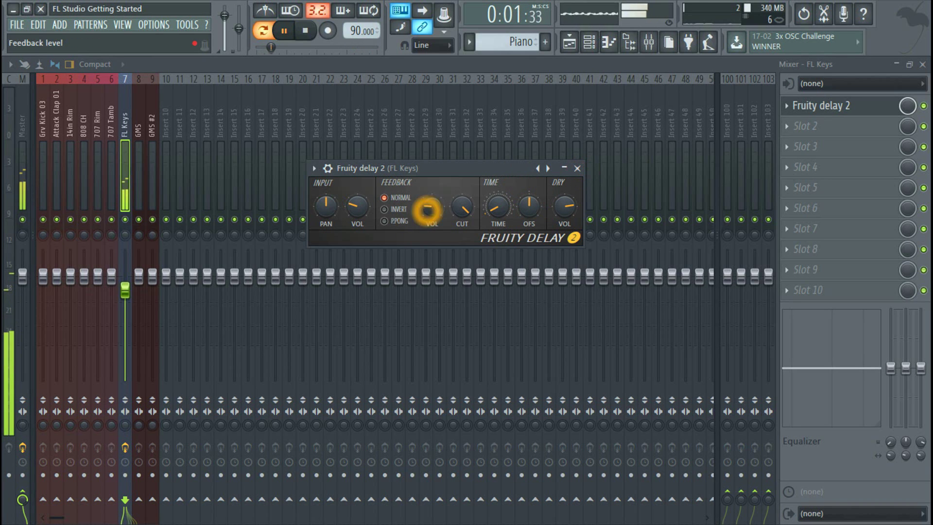
{"action": "left_click", "coordinate": [577, 168]}
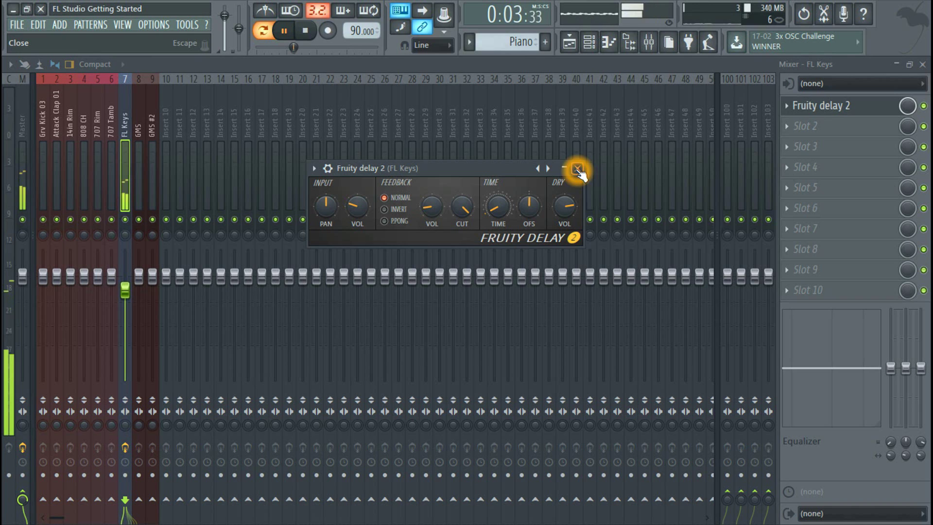
{"action": "left_click", "coordinate": [306, 32]}
- Load Fruity Reeverb 2 into slot 2 of FL Keys, enlarge its room size and raise the wet level to 62%
{"action": "left_click", "coordinate": [786, 126]}
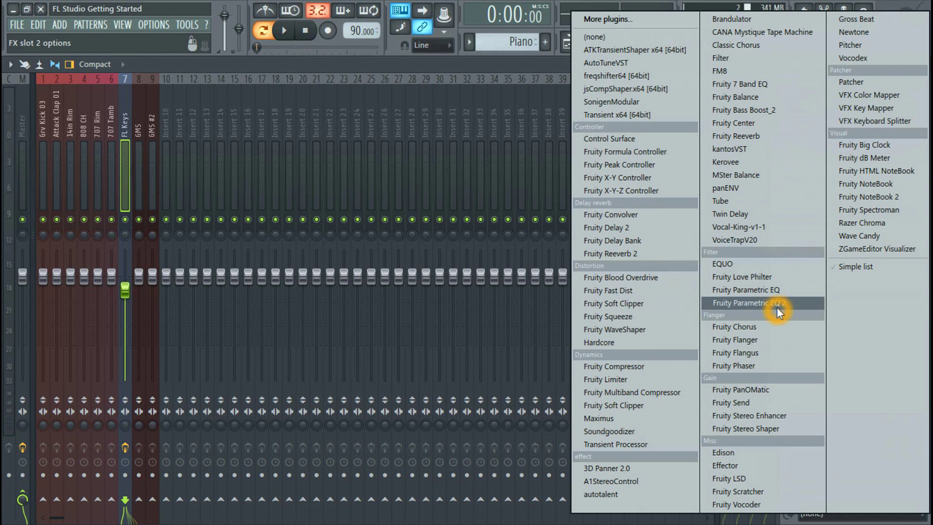
{"action": "left_click", "coordinate": [612, 254]}
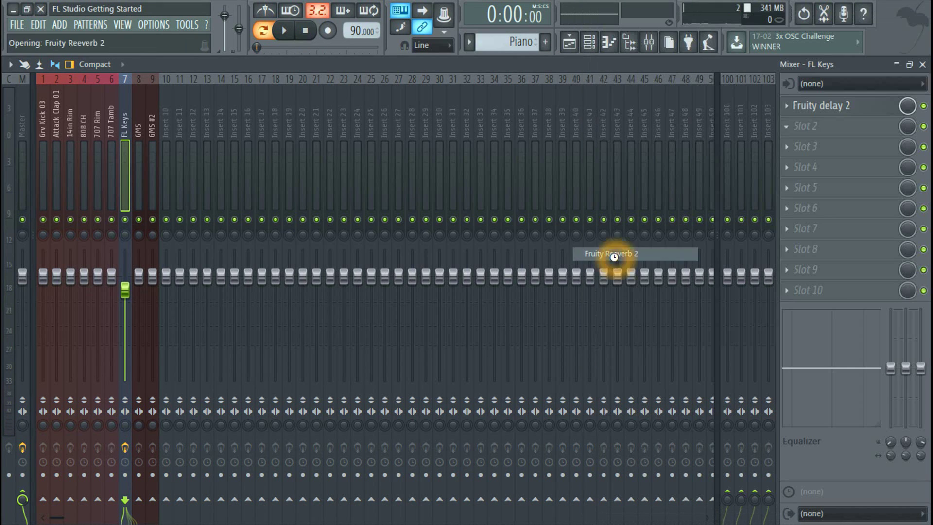
{"action": "left_click_drag", "start_coordinate": [238, 144], "coordinate": [476, 160]}
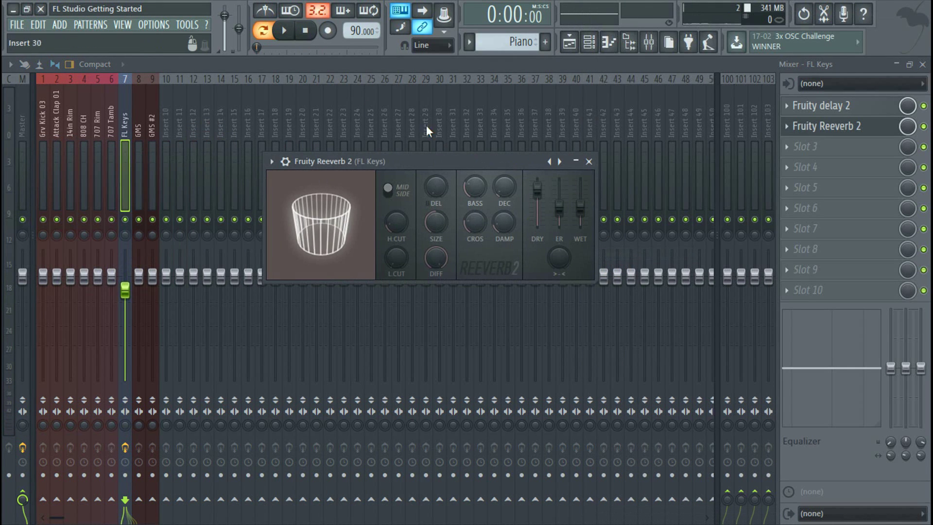
{"action": "left_click", "coordinate": [284, 30]}
{"action": "left_click_drag", "start_coordinate": [435, 222], "coordinate": [435, 207]}
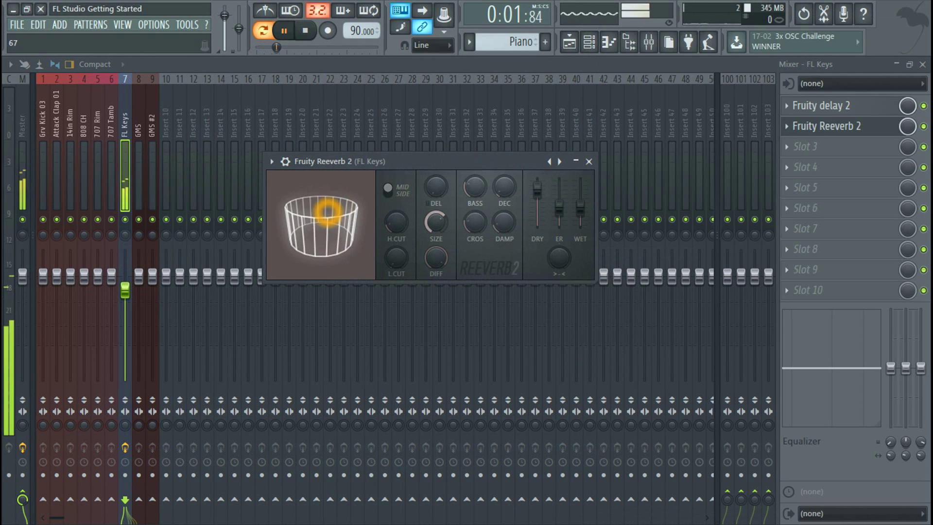
{"action": "mouse_move", "coordinate": [580, 209]}
{"action": "left_mouse_down"}
{"action": "mouse_move", "coordinate": [586, 218]}
{"action": "mouse_move", "coordinate": [580, 200]}
{"action": "left_mouse_up"}
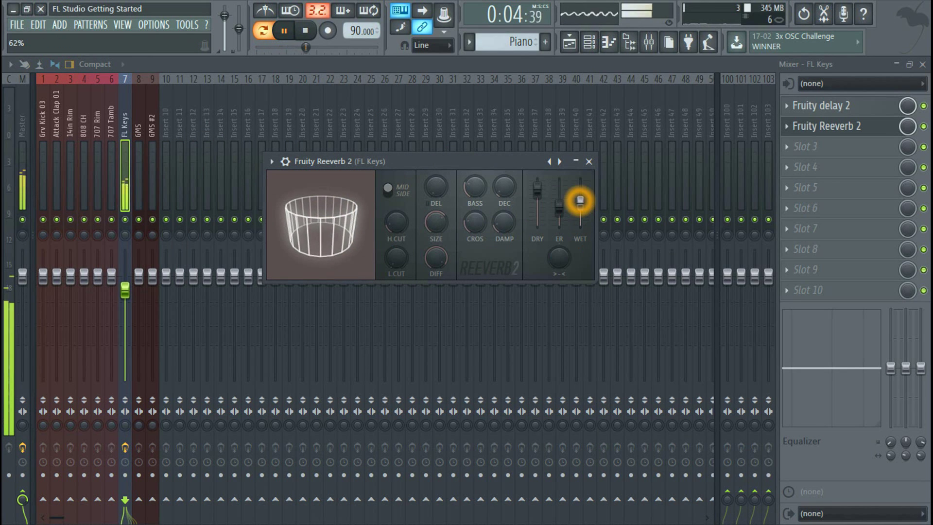
{"action": "left_click", "coordinate": [588, 161]}
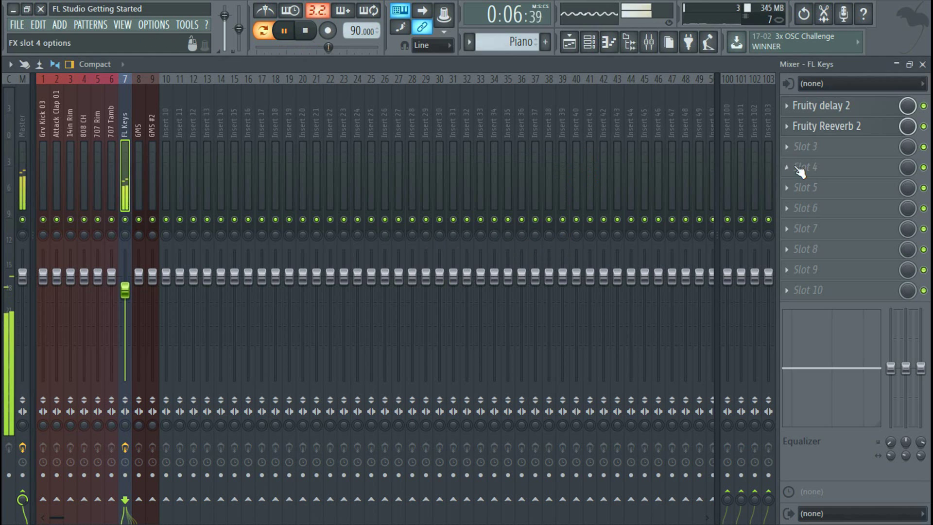
{"action": "left_click", "coordinate": [923, 127]}
- Stop playback and load Fruity Parametric EQ 2 into slot 3 of the FL Keys mixer track
{"action": "left_click", "coordinate": [792, 148]}
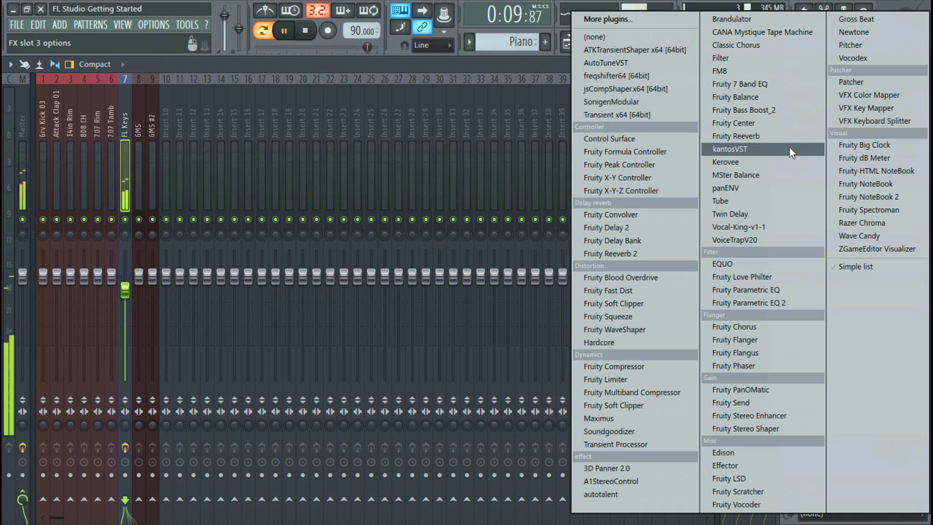
{"action": "left_click", "coordinate": [753, 302]}
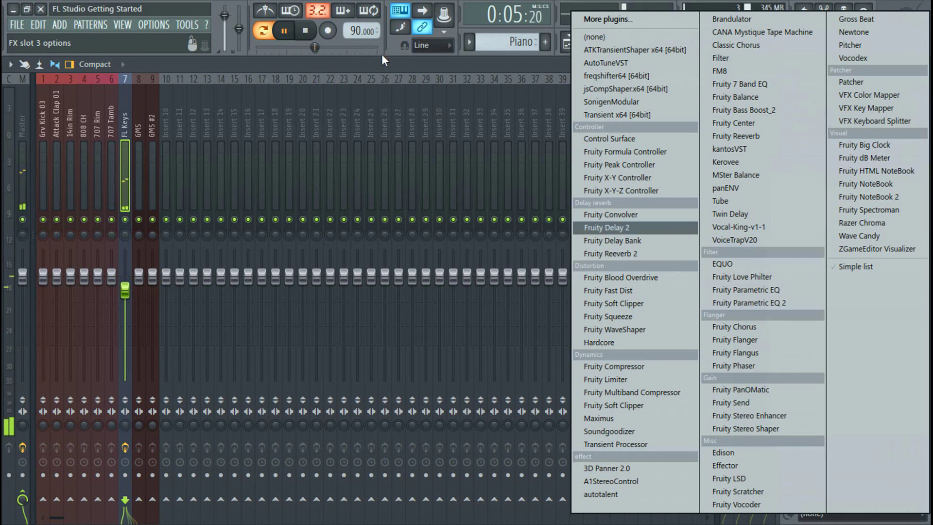
{"action": "left_click", "coordinate": [309, 28]}
{"action": "left_click", "coordinate": [309, 27]}
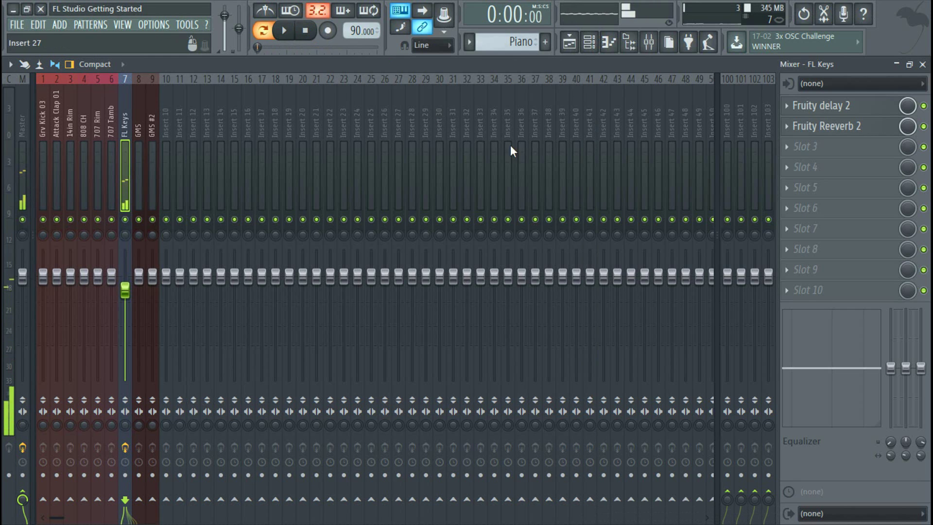
{"action": "left_click", "coordinate": [789, 151]}
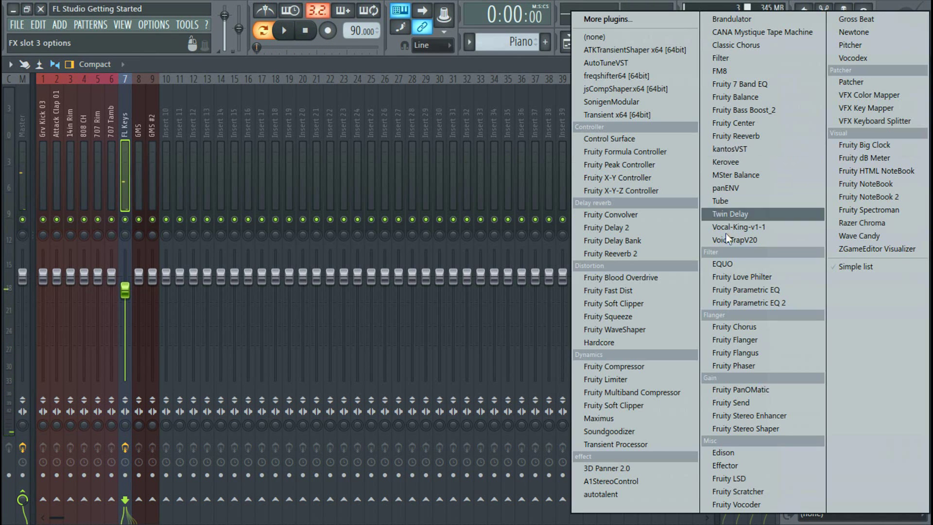
{"action": "left_click", "coordinate": [741, 303]}
{"action": "left_click_drag", "start_coordinate": [241, 164], "coordinate": [381, 117]}
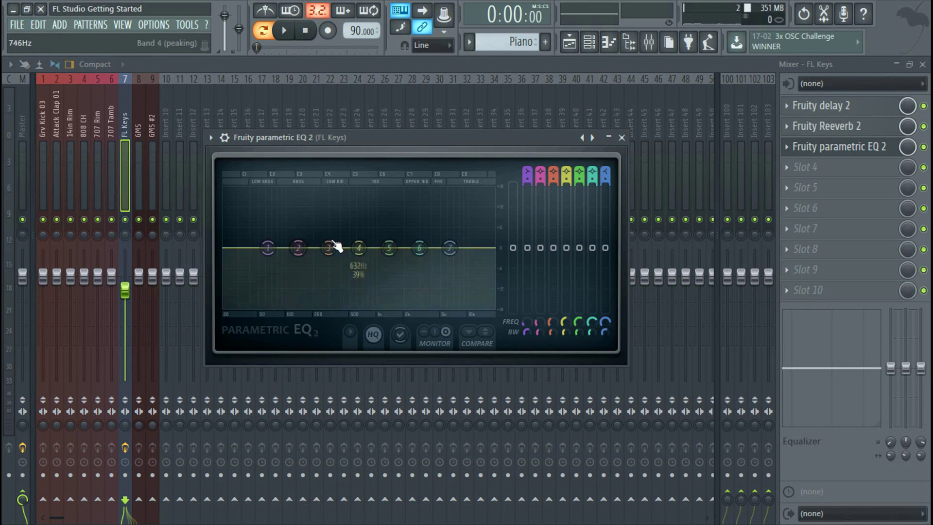
- Cut the piano's low end by pulling EQ band 1 down to its minimum and lowering band 2 slightly
{"action": "left_click", "coordinate": [280, 32]}
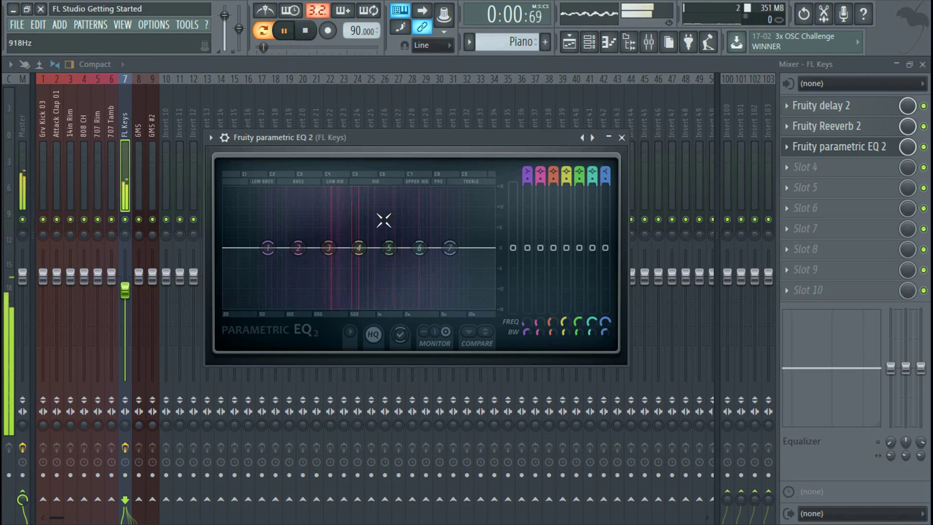
{"action": "left_click_drag", "start_coordinate": [267, 248], "coordinate": [265, 306]}
{"action": "key", "text": "space"}
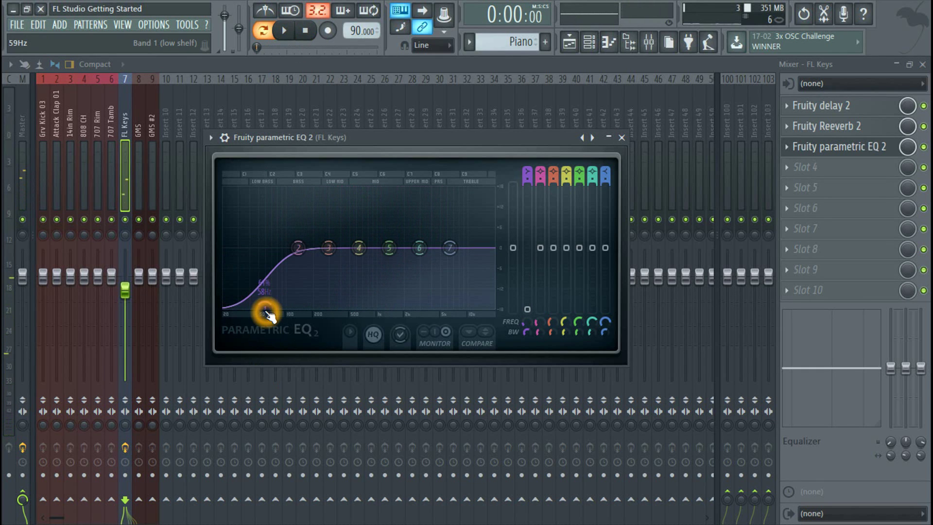
{"action": "left_click_drag", "start_coordinate": [297, 247], "coordinate": [297, 272]}
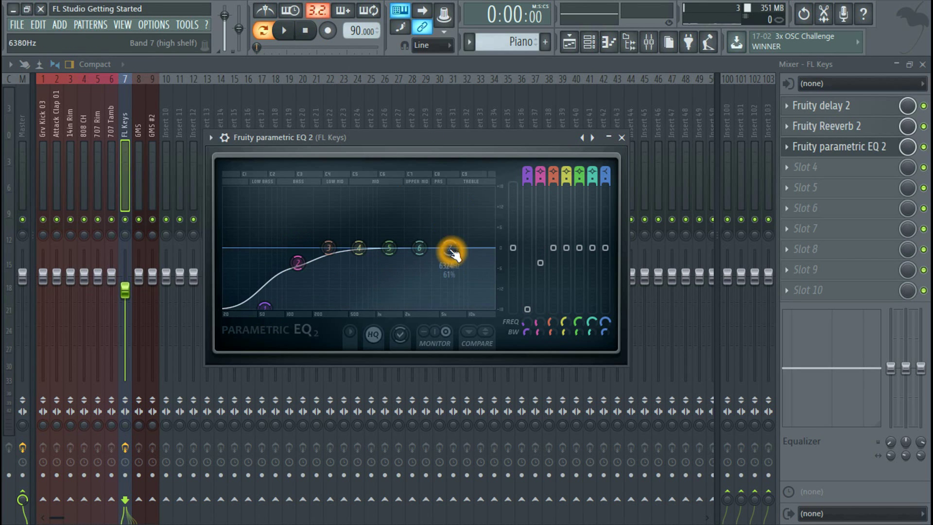
- Boost the piano's treble by raising EQ band 7 to about 5.3 dB near 6240 Hz during playback, and close the EQ
{"action": "left_click", "coordinate": [284, 32]}
{"action": "left_click_drag", "start_coordinate": [449, 247], "coordinate": [445, 217]}
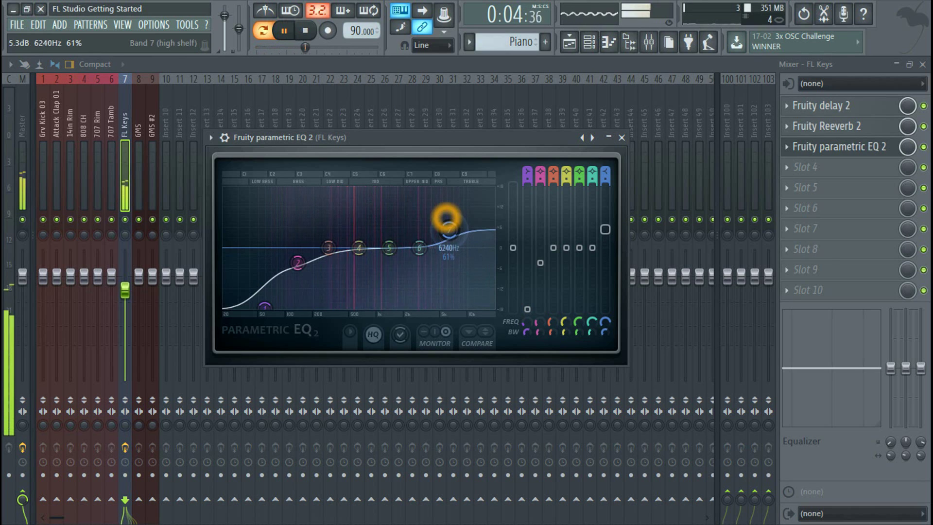
{"action": "left_click", "coordinate": [305, 30]}
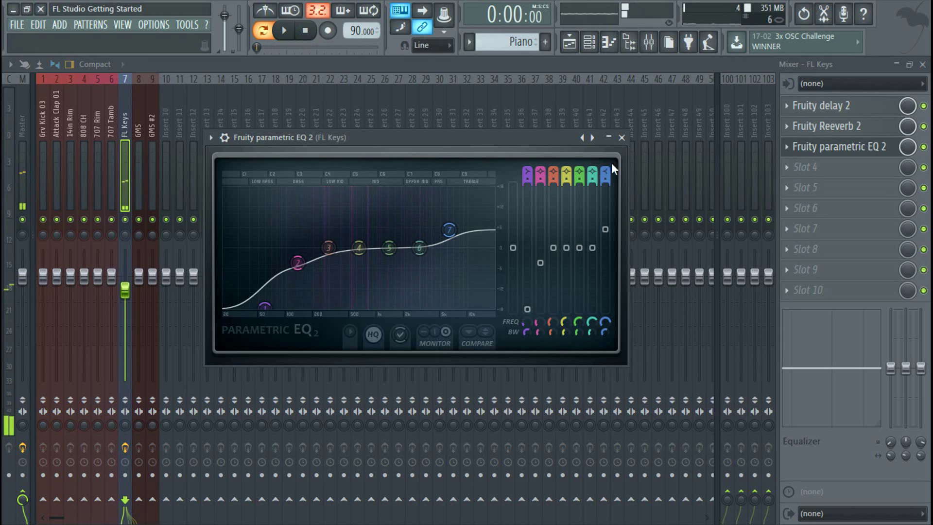
{"action": "left_click", "coordinate": [622, 138]}
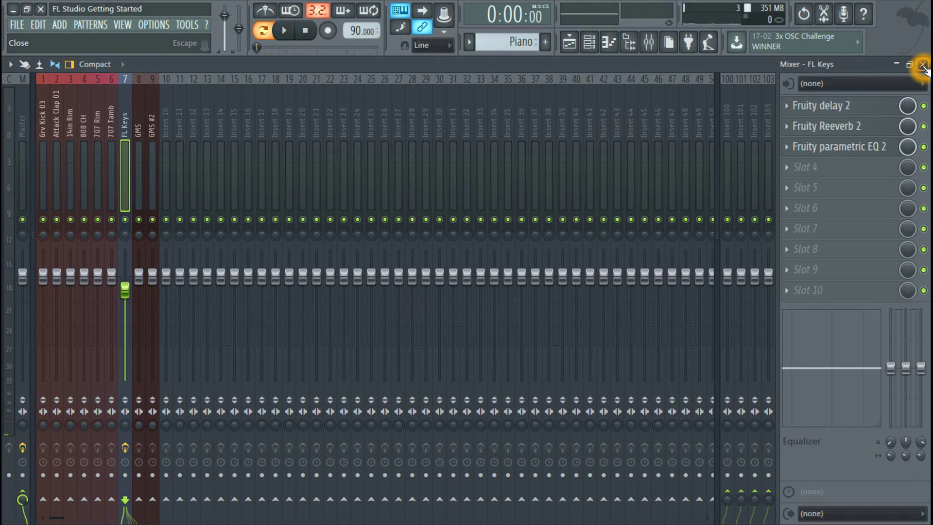
- Switch to the Bass pattern, audition it, and load Fruity Parametric EQ 2 into slot 1 of the GMS #2 mixer track
{"action": "left_click", "coordinate": [469, 42]}
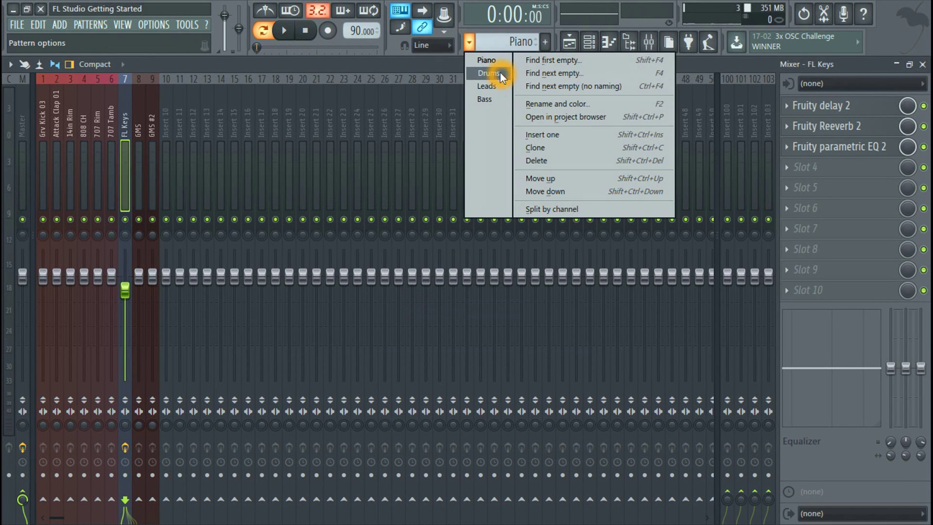
{"action": "left_click", "coordinate": [493, 101]}
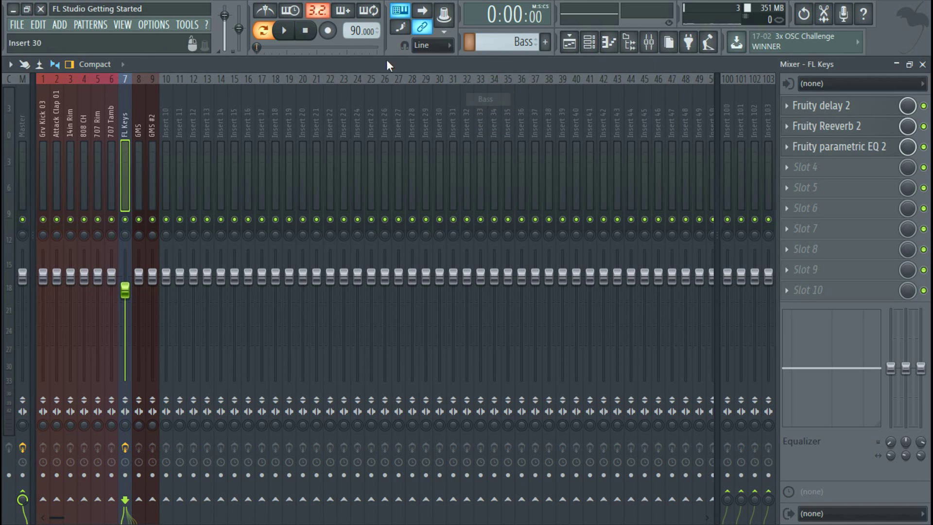
{"action": "left_click", "coordinate": [284, 30]}
{"action": "left_click", "coordinate": [155, 142]}
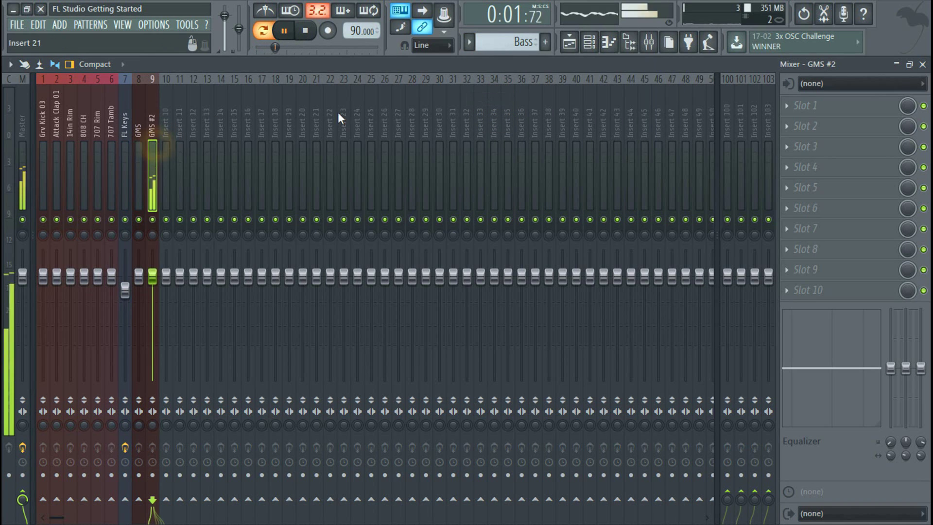
{"action": "left_click", "coordinate": [787, 107]}
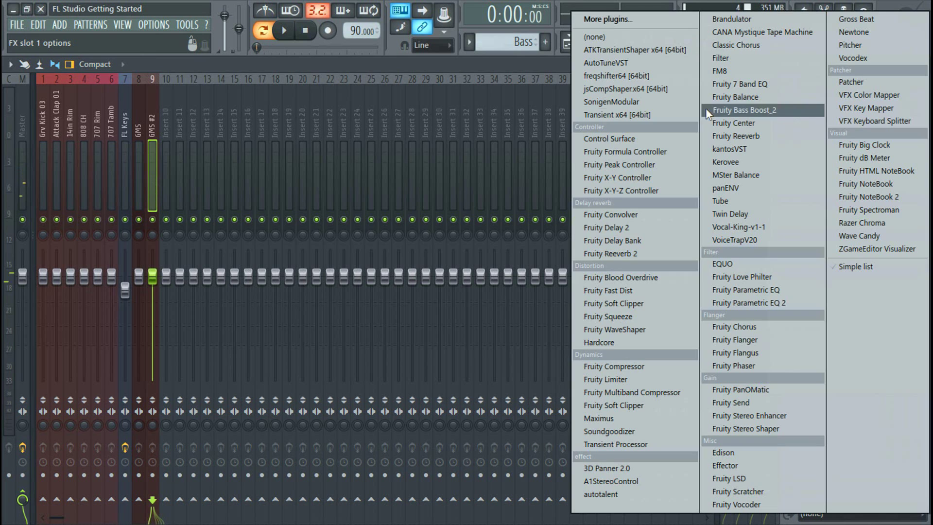
{"action": "left_click", "coordinate": [739, 304]}
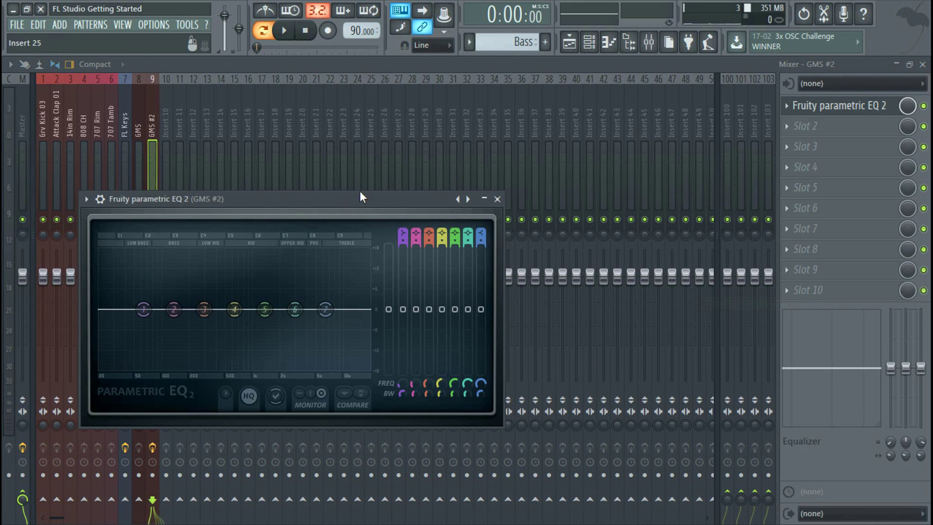
{"action": "left_click_drag", "start_coordinate": [328, 202], "coordinate": [443, 170]}
- Shape the bass EQ during playback by boosting band 1, cutting band 7 deeply and lowering bands 3, 4 and 5
{"action": "left_click", "coordinate": [282, 31]}
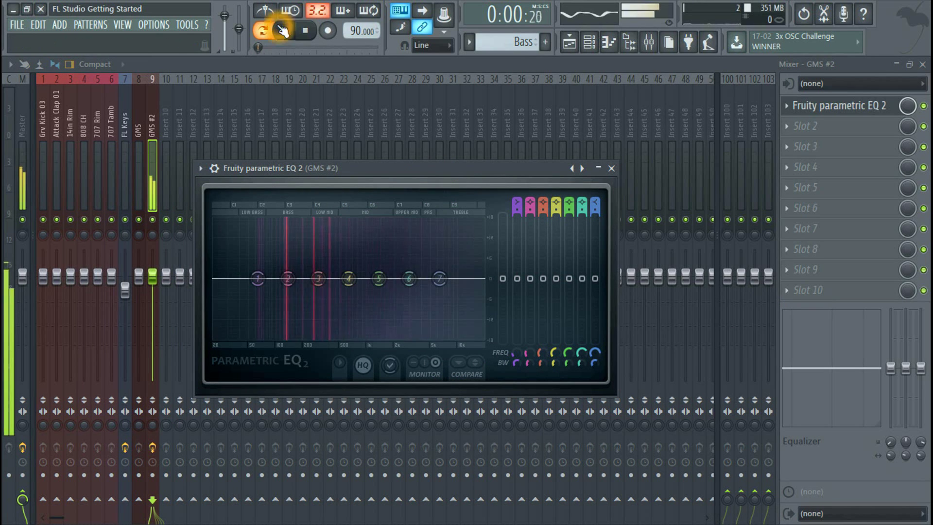
{"action": "left_click_drag", "start_coordinate": [257, 278], "coordinate": [262, 232]}
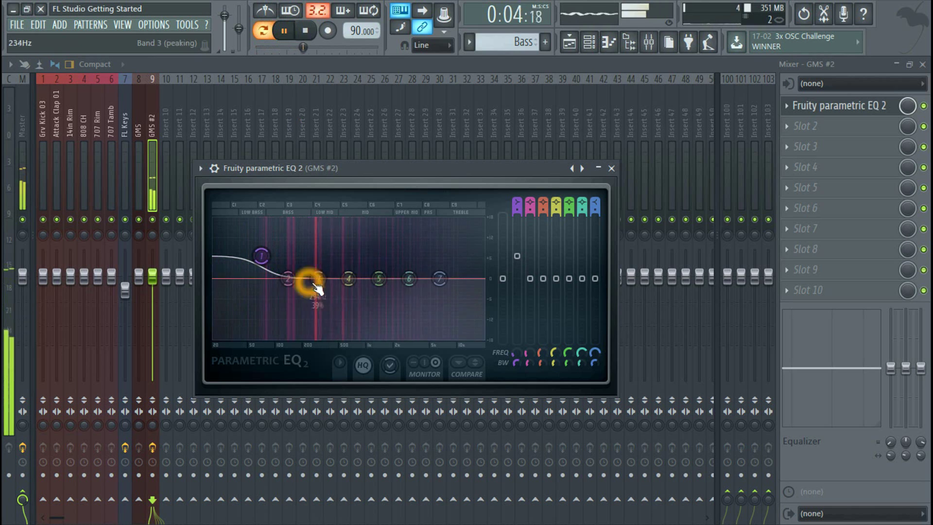
{"action": "left_click_drag", "start_coordinate": [440, 278], "coordinate": [442, 319]}
{"action": "left_click_drag", "start_coordinate": [318, 279], "coordinate": [406, 282]}
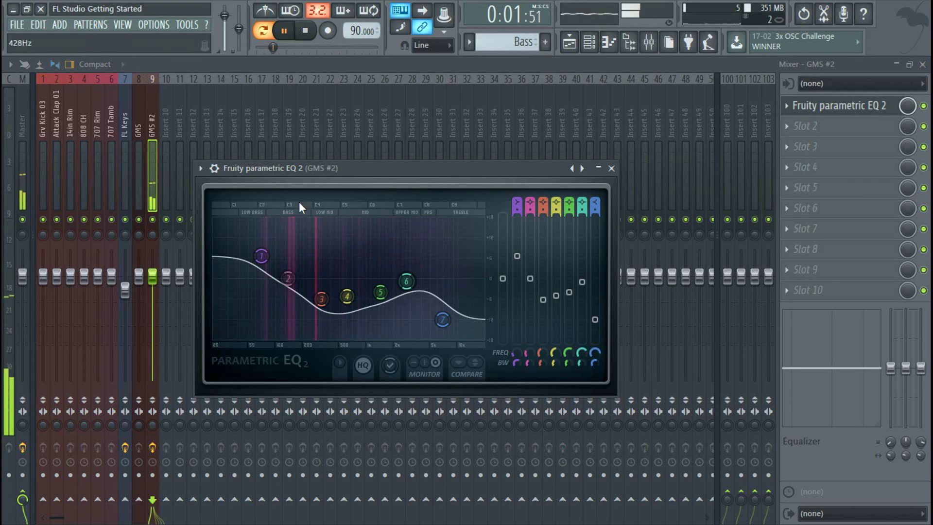
- Refine the bass EQ by lowering bands 1 to 4 and dipping band 6 slightly, then close it and stop playback
{"action": "left_click_drag", "start_coordinate": [262, 256], "coordinate": [286, 313]}
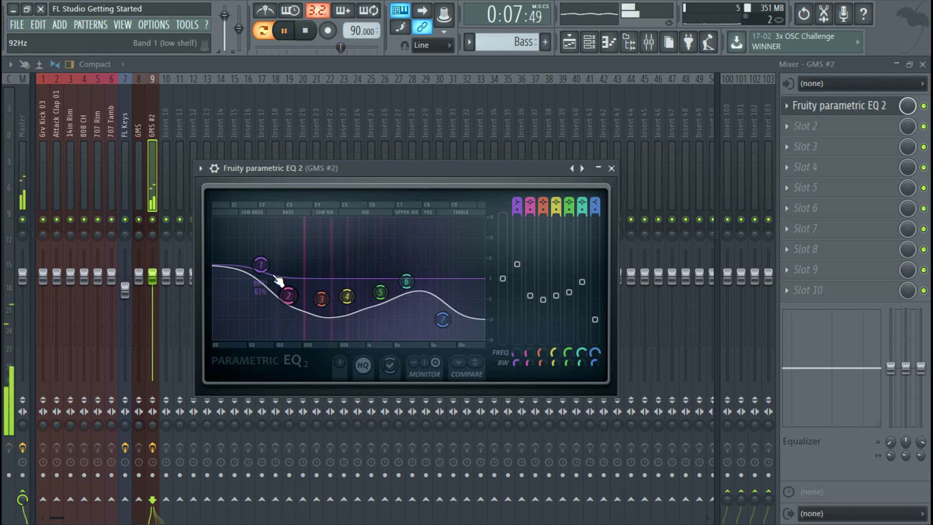
{"action": "left_click", "coordinate": [265, 305]}
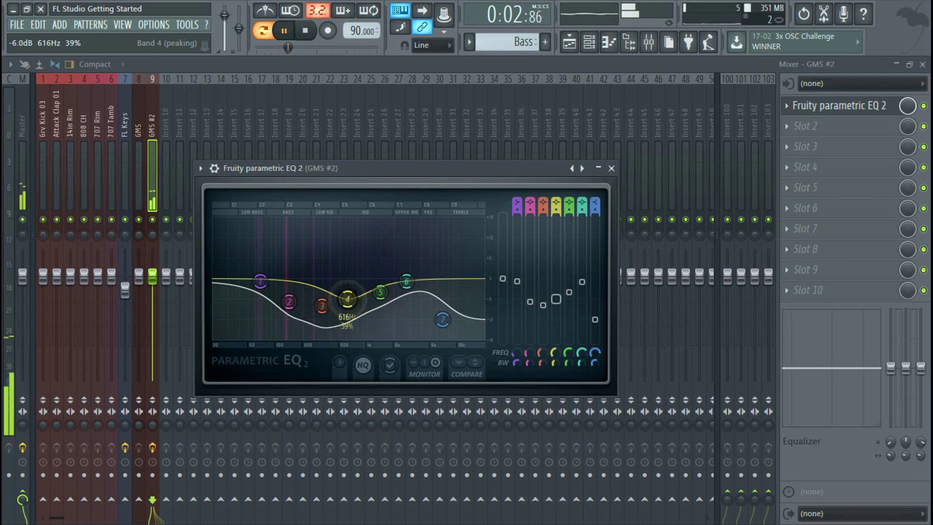
{"action": "left_click_drag", "start_coordinate": [406, 281], "coordinate": [410, 292]}
{"action": "left_click_drag", "start_coordinate": [260, 280], "coordinate": [260, 283]}
{"action": "left_click", "coordinate": [611, 168]}
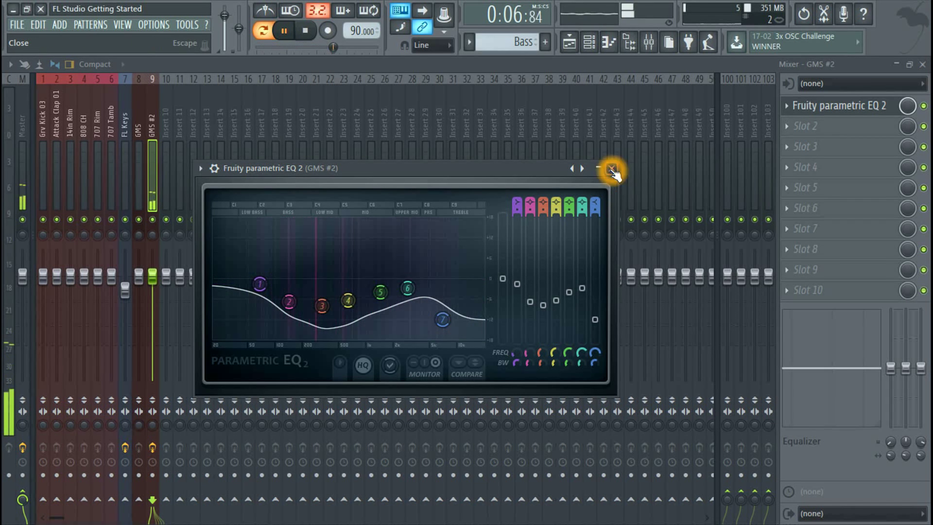
{"action": "left_click", "coordinate": [306, 31]}
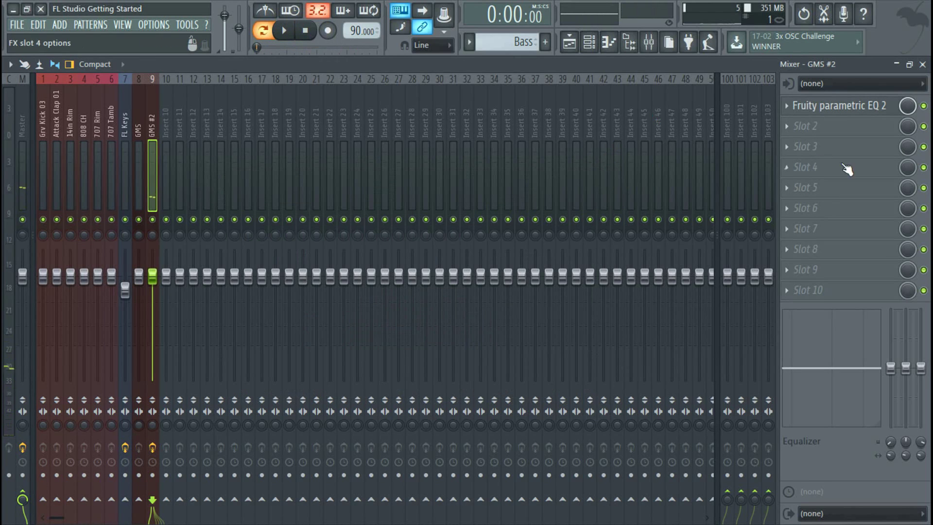
- Switch to the Leads pattern, play it briefly and select its GMS mixer track
{"action": "left_click", "coordinate": [471, 43]}
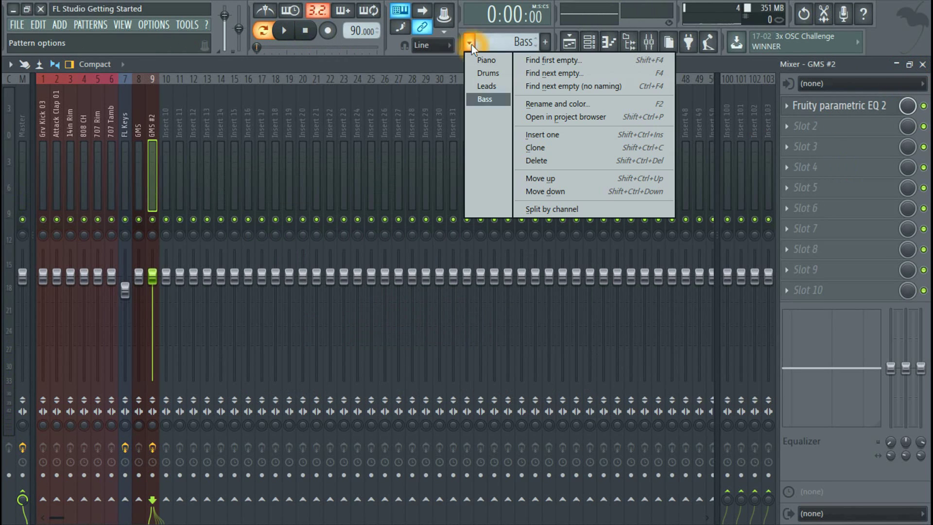
{"action": "left_click", "coordinate": [487, 86]}
{"action": "left_click", "coordinate": [284, 30]}
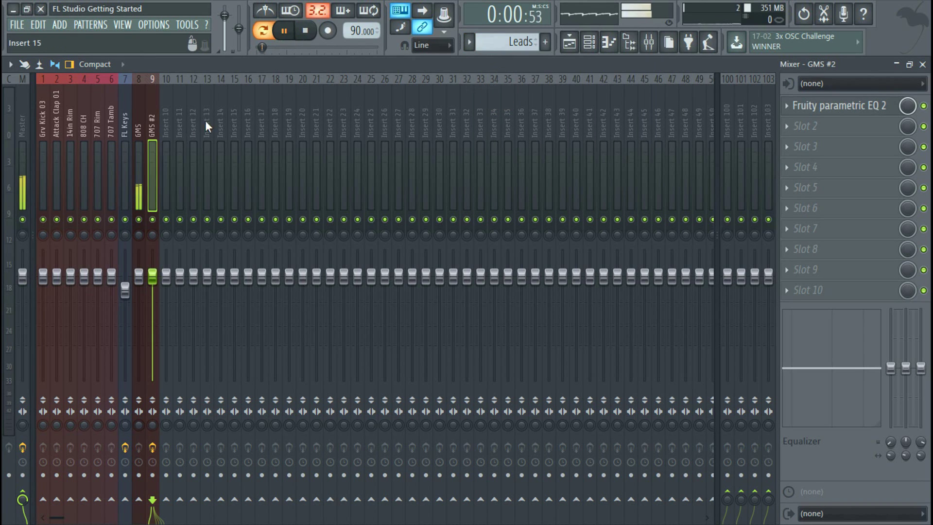
{"action": "left_click", "coordinate": [138, 173]}
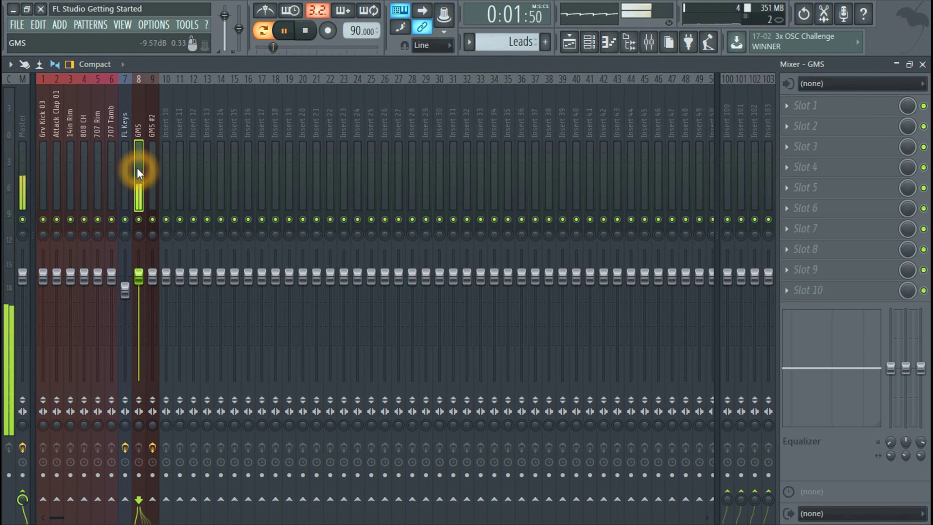
{"action": "left_click", "coordinate": [310, 34]}
- Load Fruity Parametric EQ 2 into slot 1 of the GMS mixer track
{"action": "left_click", "coordinate": [797, 113]}
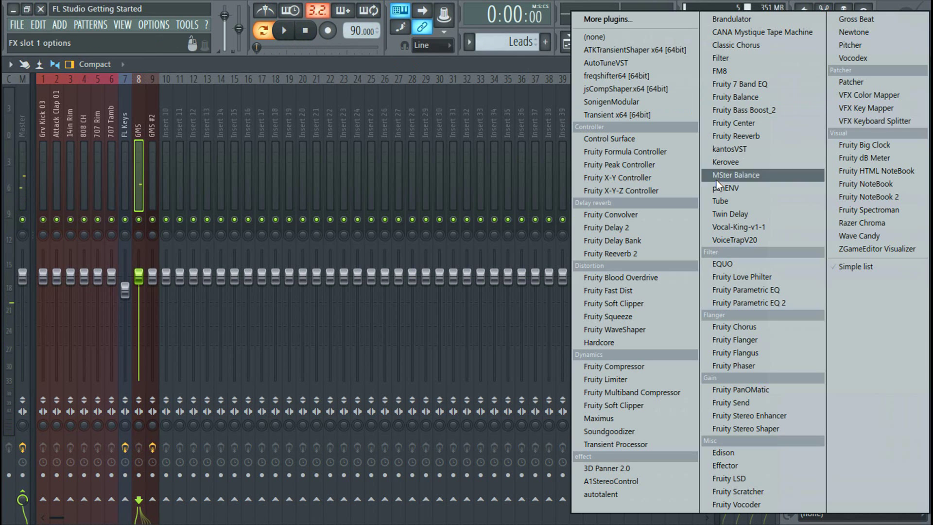
{"action": "left_click", "coordinate": [730, 86]}
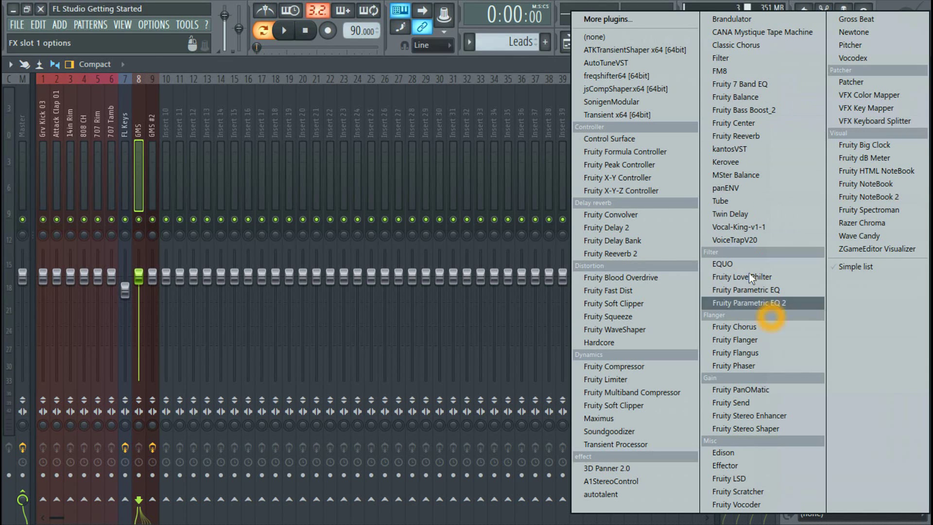
{"action": "left_click", "coordinate": [754, 304]}
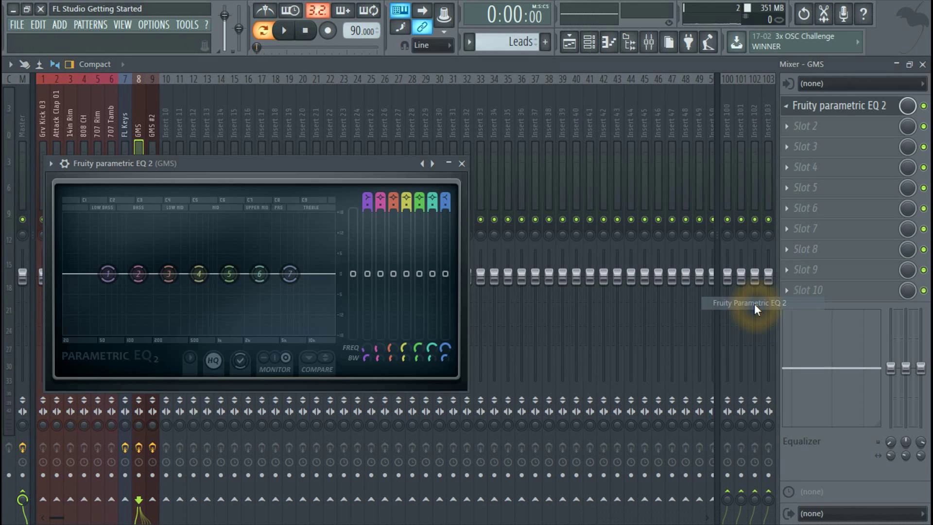
{"action": "left_click_drag", "start_coordinate": [220, 171], "coordinate": [389, 122]}
- Boost the leads' EQ band 6 by about 2.3 dB near 3016 Hz and band 7 slightly during playback, and close the EQ
{"action": "left_click", "coordinate": [284, 30]}
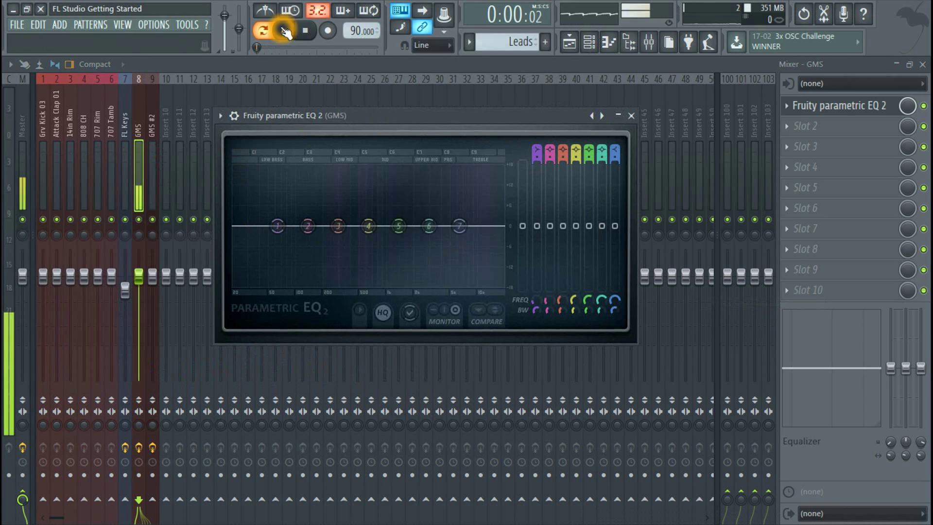
{"action": "left_click", "coordinate": [277, 223]}
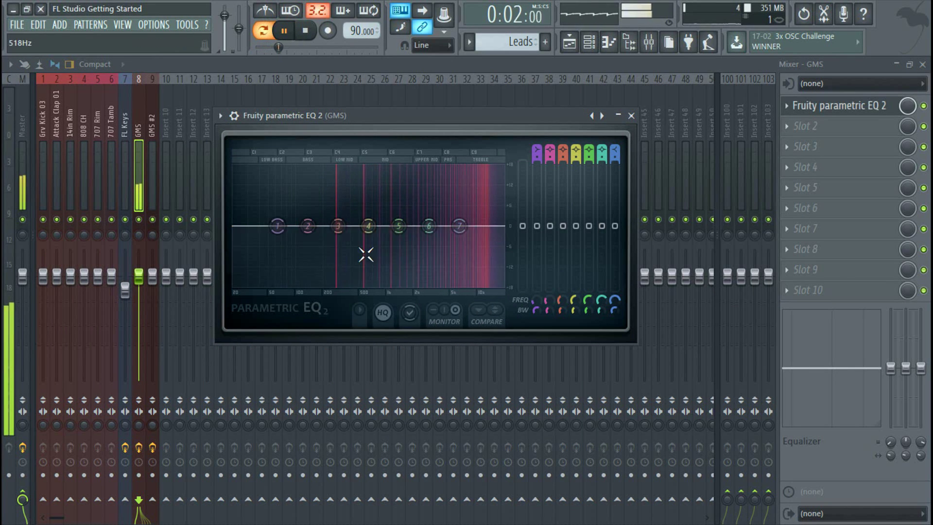
{"action": "left_click_drag", "start_coordinate": [458, 228], "coordinate": [430, 218]}
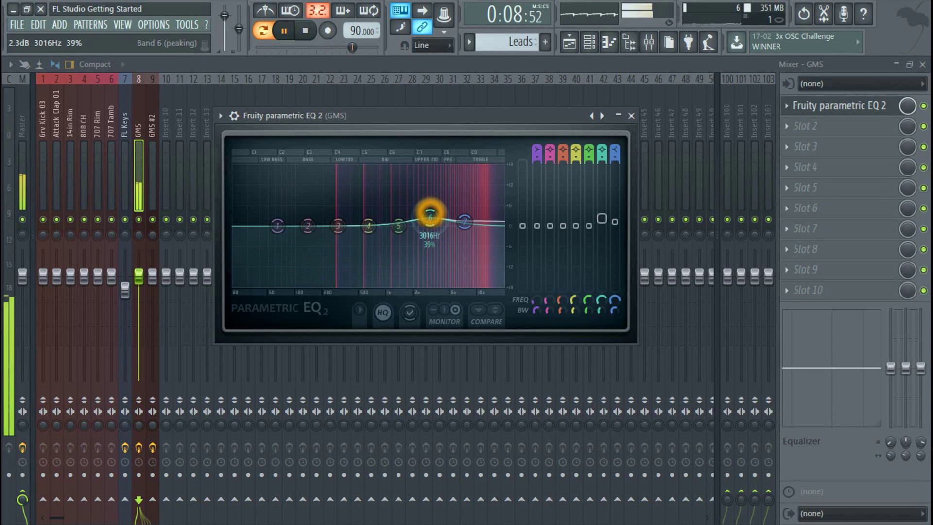
{"action": "left_click", "coordinate": [631, 116]}
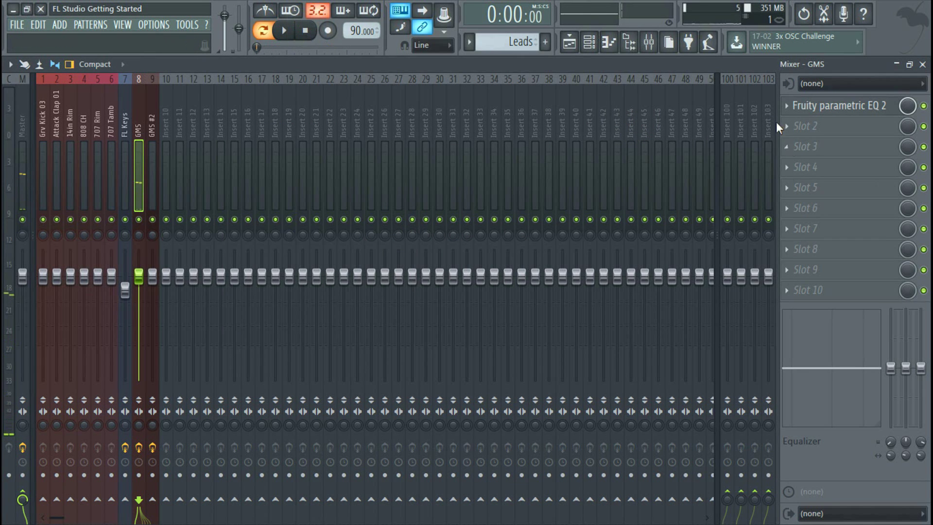
- Load Fruity Reeverb 2 into slot 2 of the GMS mixer track and adjust its room size
{"action": "left_click", "coordinate": [786, 128]}
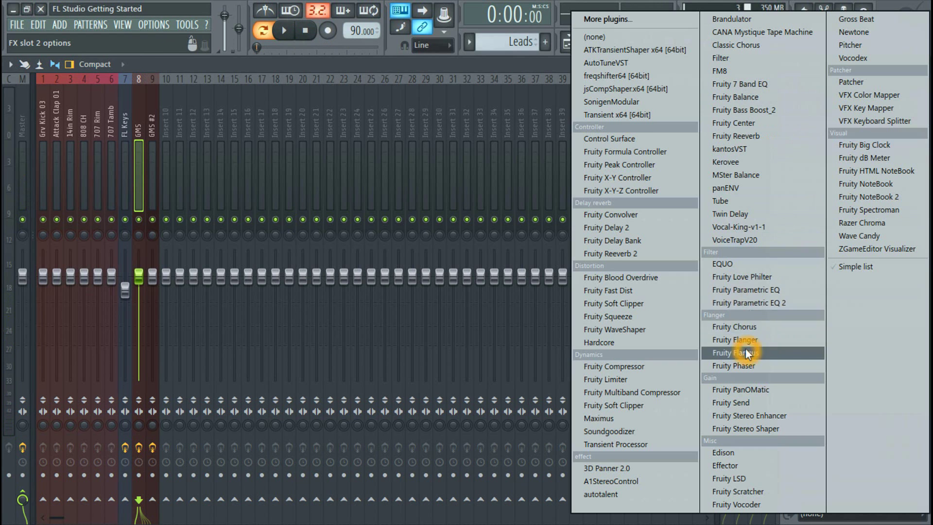
{"action": "left_click", "coordinate": [621, 255]}
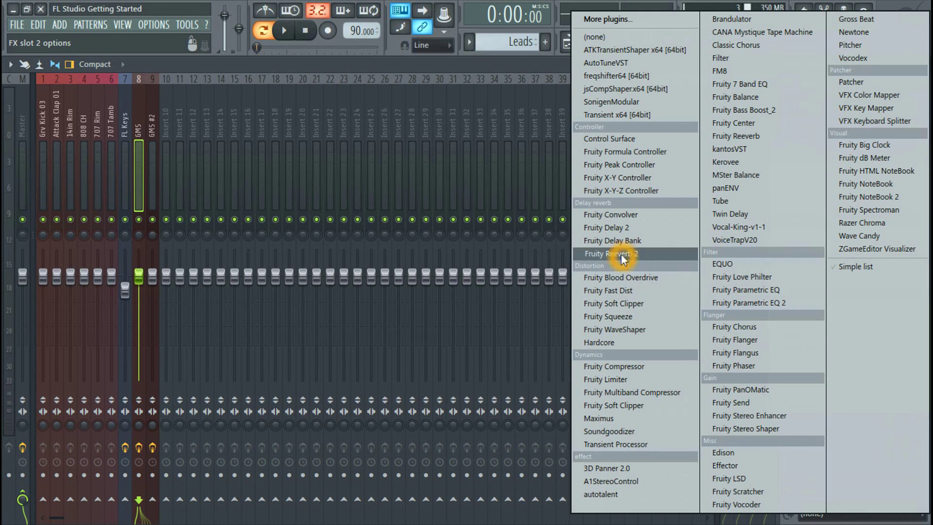
{"action": "left_click_drag", "start_coordinate": [199, 177], "coordinate": [386, 157]}
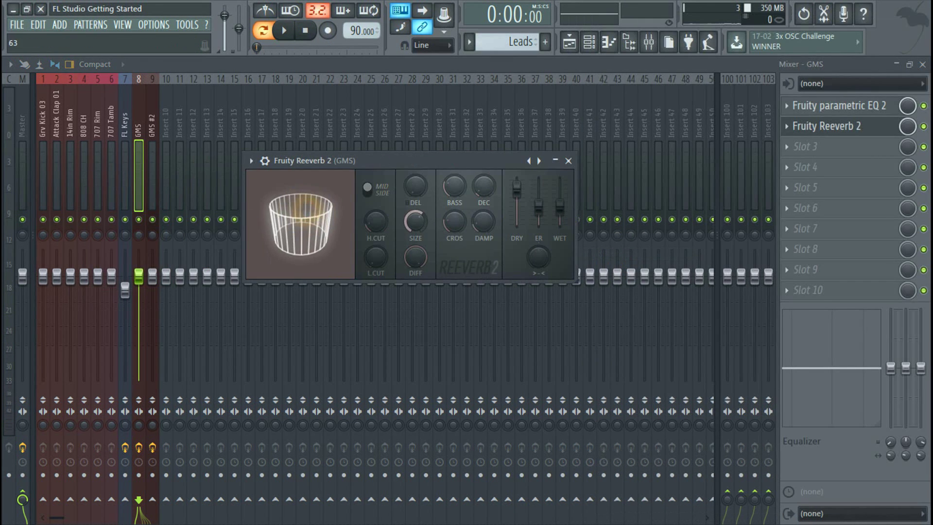
- Raise the leads reverb's wet level to about 69% during playback, then stop and ease it back slightly
{"action": "left_click", "coordinate": [287, 33]}
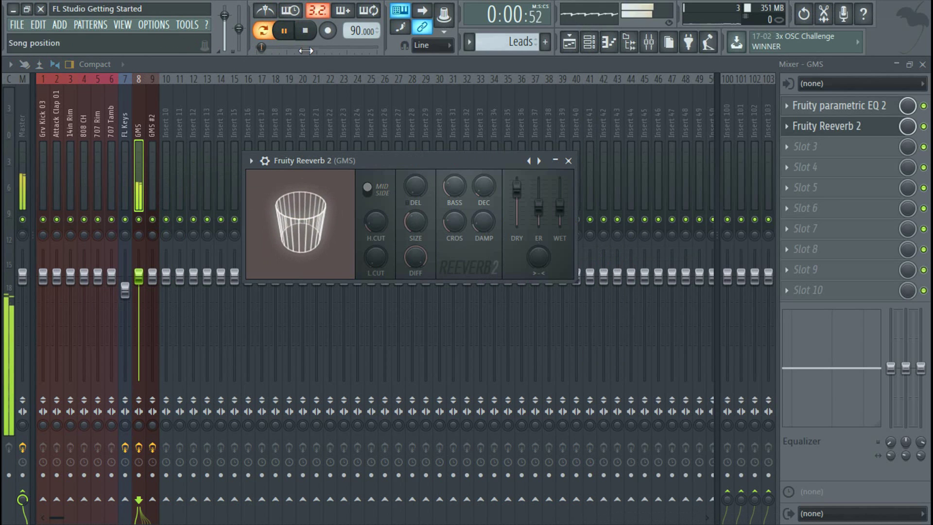
{"action": "left_click_drag", "start_coordinate": [568, 212], "coordinate": [562, 194]}
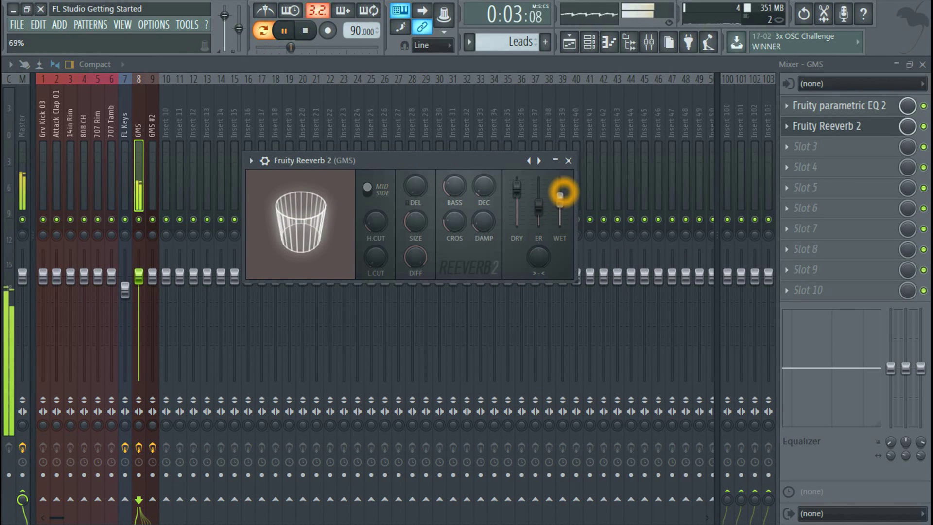
{"action": "left_click", "coordinate": [305, 30]}
{"action": "left_click", "coordinate": [560, 202]}
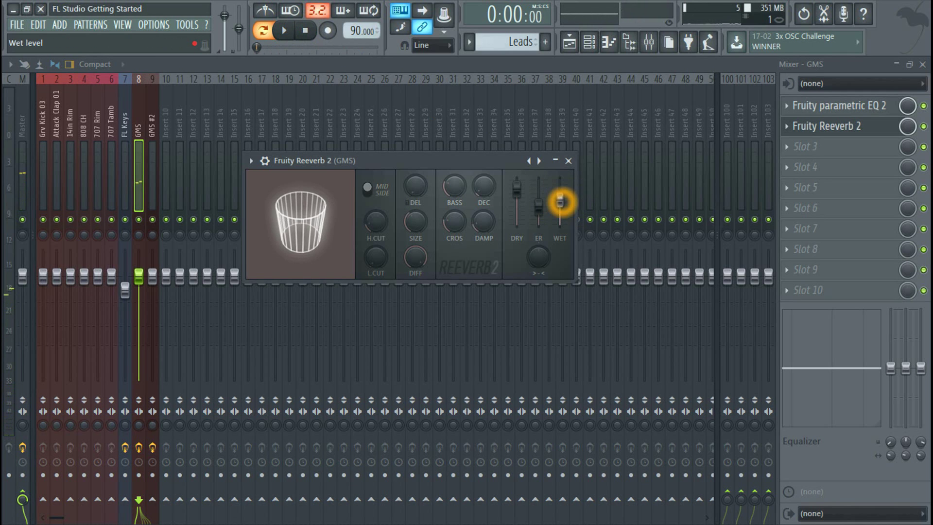
- Lower the leads reverb's dry level slightly, audition the result, and close the reverb
{"action": "left_click_drag", "start_coordinate": [516, 188], "coordinate": [516, 192]}
{"action": "left_click", "coordinate": [284, 30]}
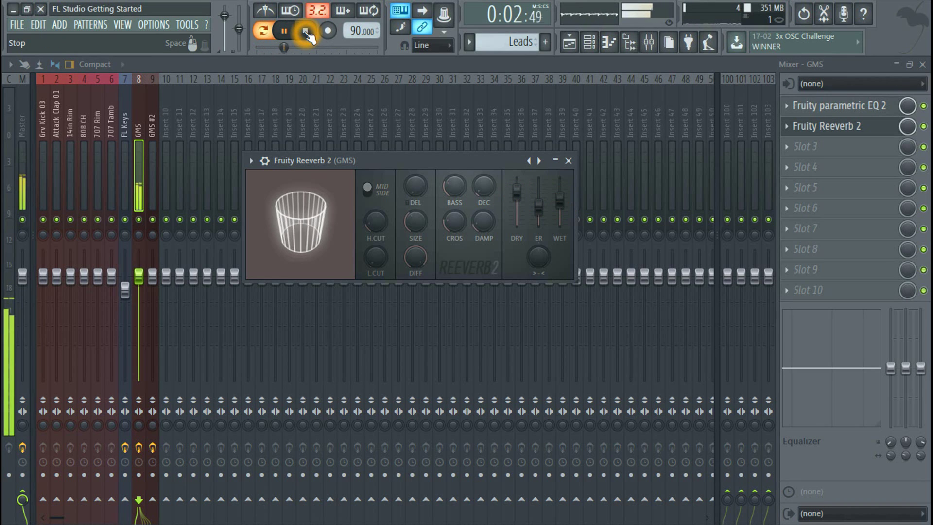
{"action": "left_click", "coordinate": [306, 32]}
{"action": "left_click", "coordinate": [568, 160]}
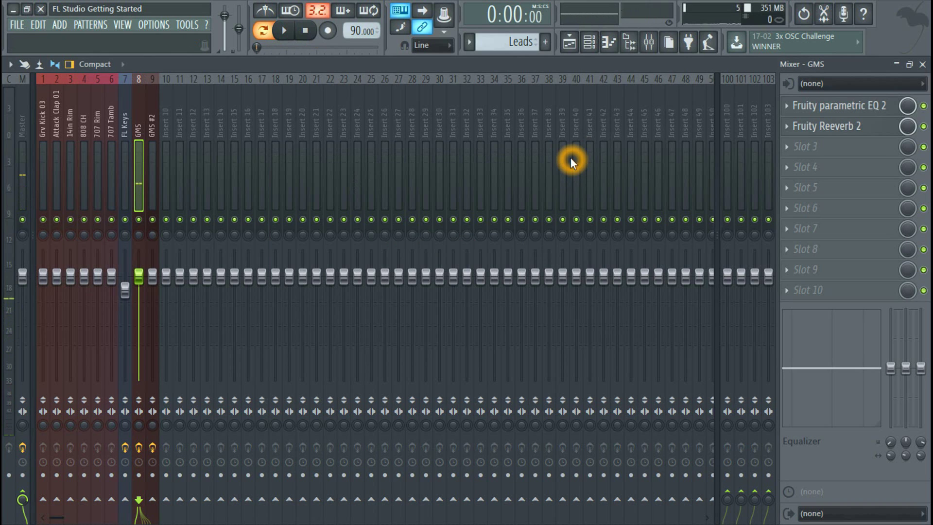
{"action": "left_click", "coordinate": [284, 30]}
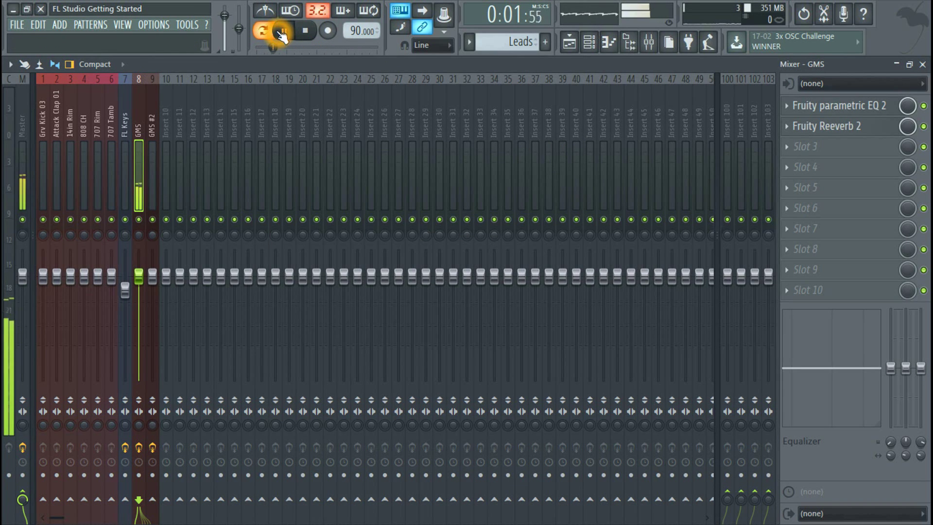
{"action": "left_click", "coordinate": [306, 32]}
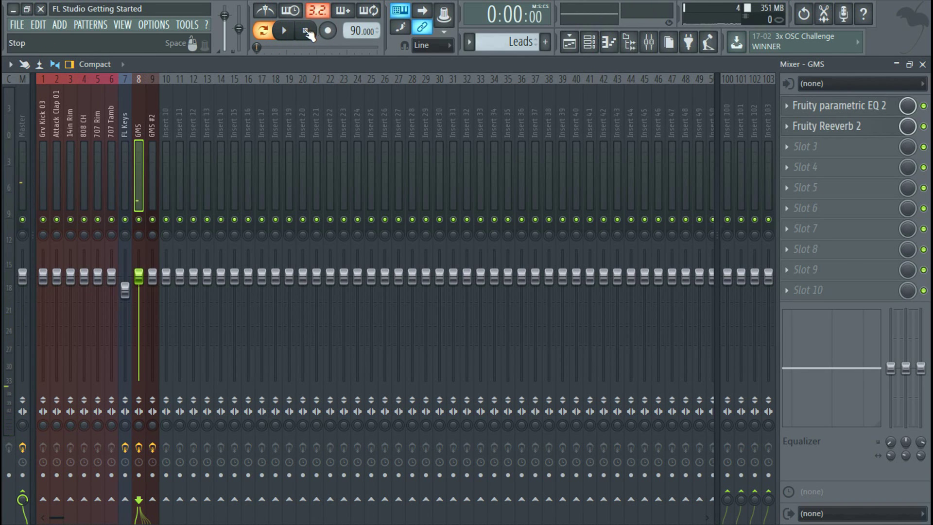
- Switch to the Drums pattern and play it briefly to check the levels of its mixer tracks
{"action": "left_click", "coordinate": [469, 42]}
{"action": "left_click", "coordinate": [499, 76]}
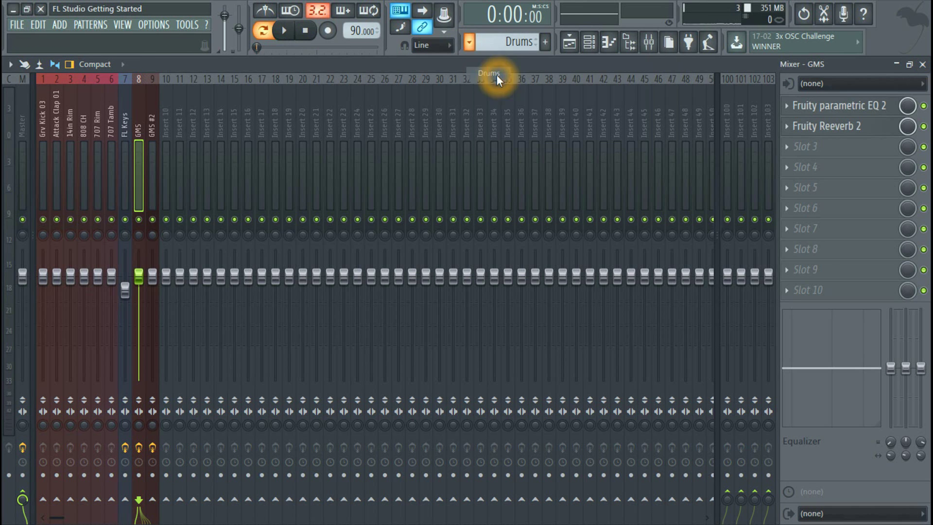
{"action": "left_click", "coordinate": [286, 32]}
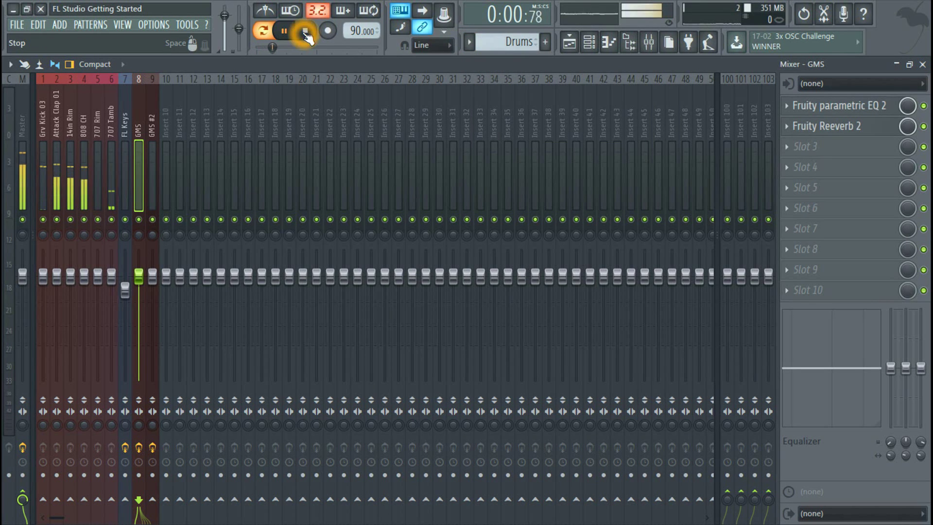
{"action": "left_click", "coordinate": [305, 31]}
- Try the Wide, Compact 2 and Wide 2 mixer layouts and return to the Compact layout
{"action": "left_click", "coordinate": [104, 68]}
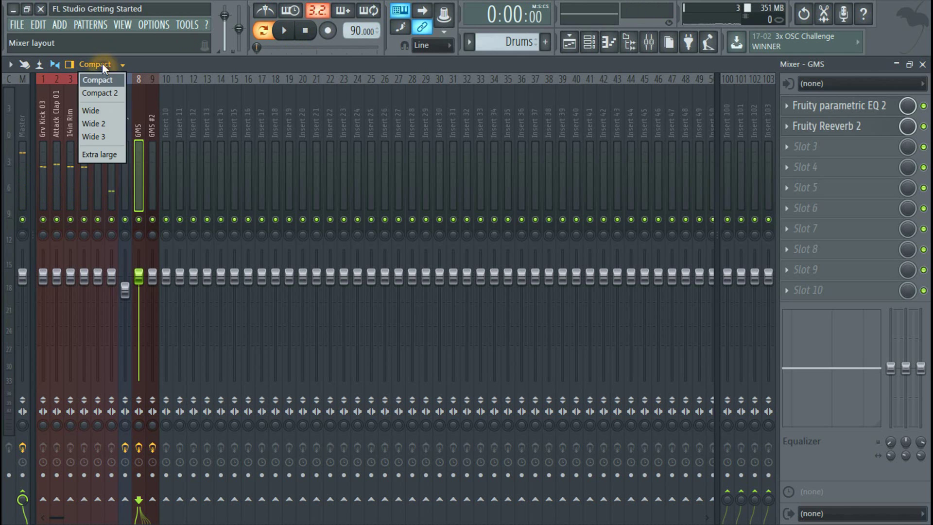
{"action": "left_click", "coordinate": [99, 113]}
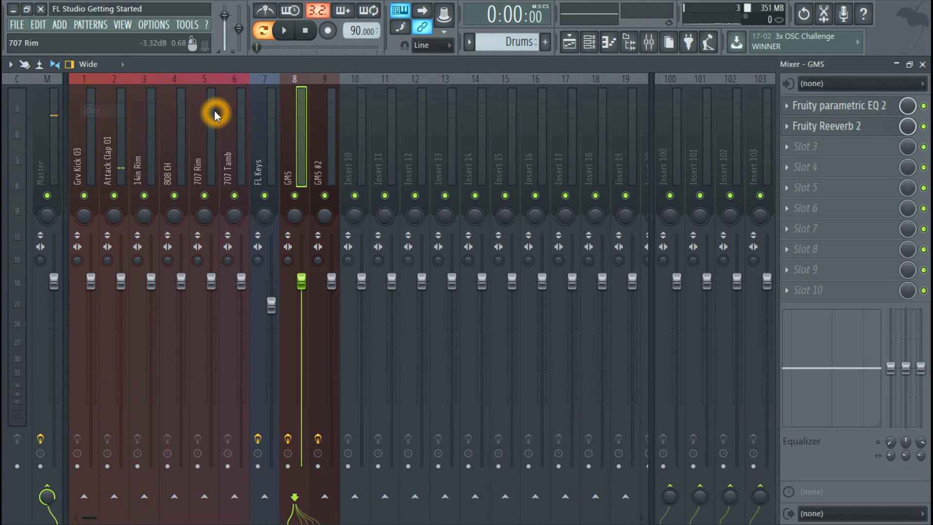
{"action": "left_click", "coordinate": [86, 72]}
{"action": "left_click", "coordinate": [98, 93]}
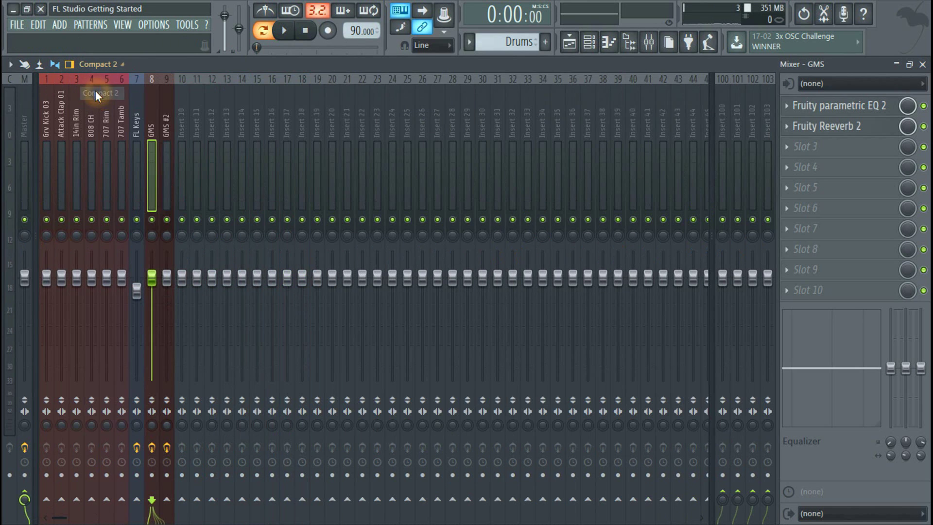
{"action": "left_click", "coordinate": [113, 67]}
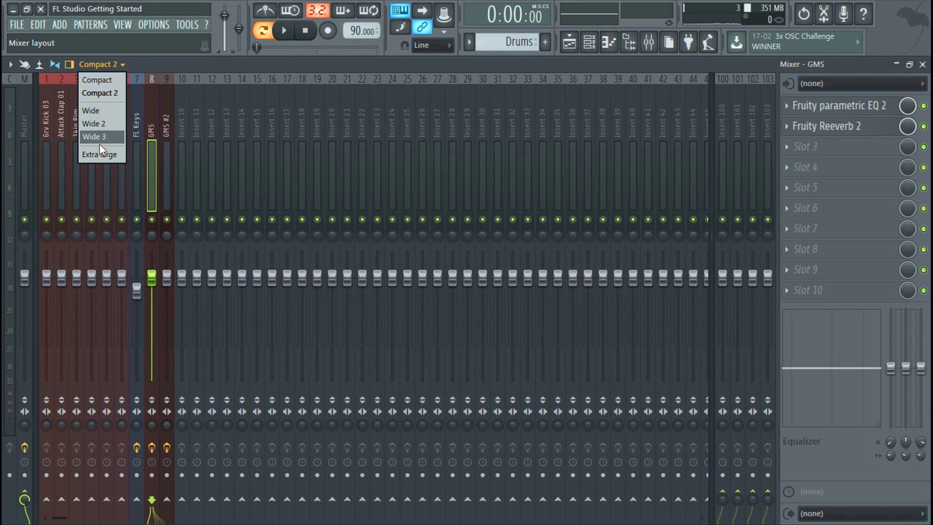
{"action": "left_click", "coordinate": [93, 124]}
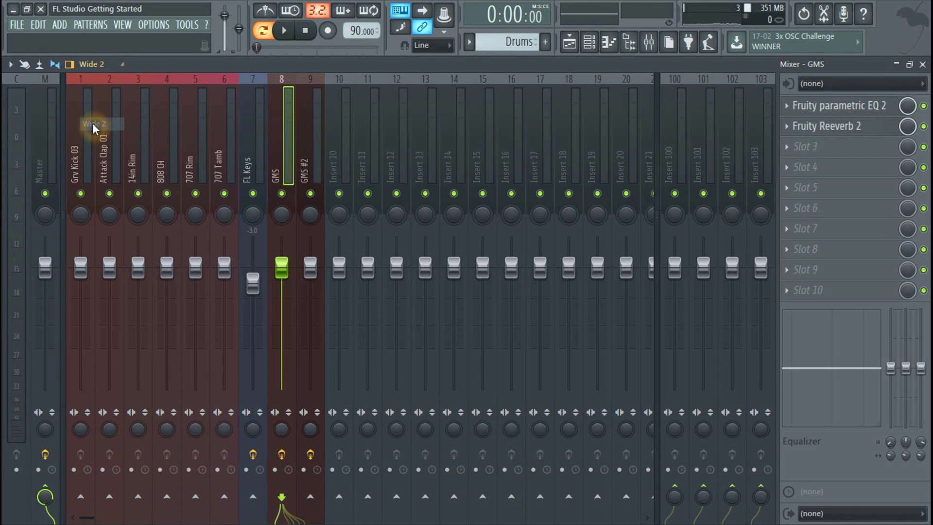
{"action": "left_click", "coordinate": [96, 65]}
{"action": "left_click", "coordinate": [101, 80]}
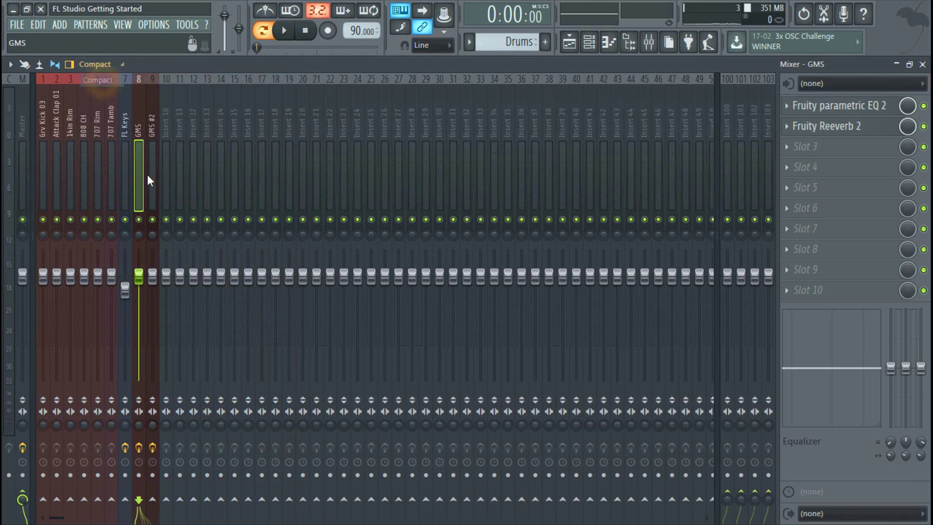
- Select the Grv Kick 03 mixer track, audition the drums briefly, and load Fruity Parametric EQ 2 into its slot 1
{"action": "left_click", "coordinate": [42, 113]}
{"action": "left_click", "coordinate": [280, 34]}
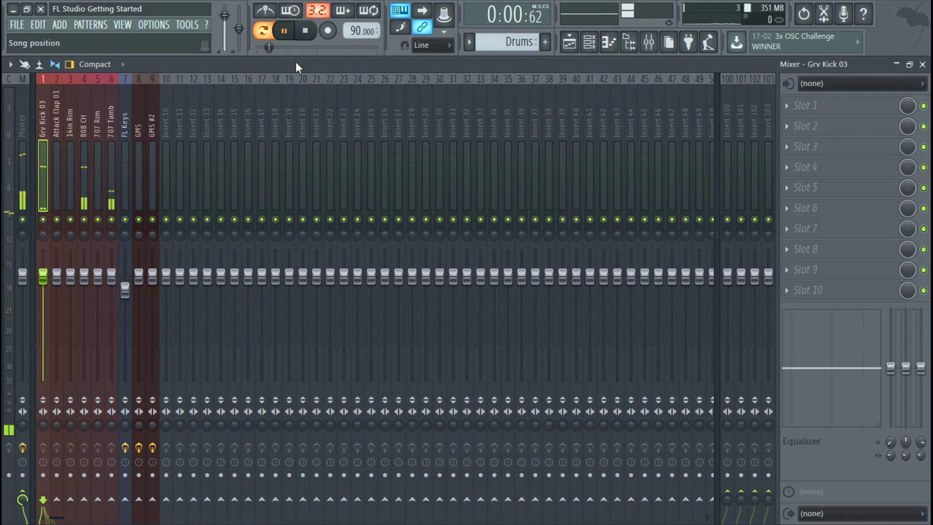
{"action": "left_click", "coordinate": [305, 30]}
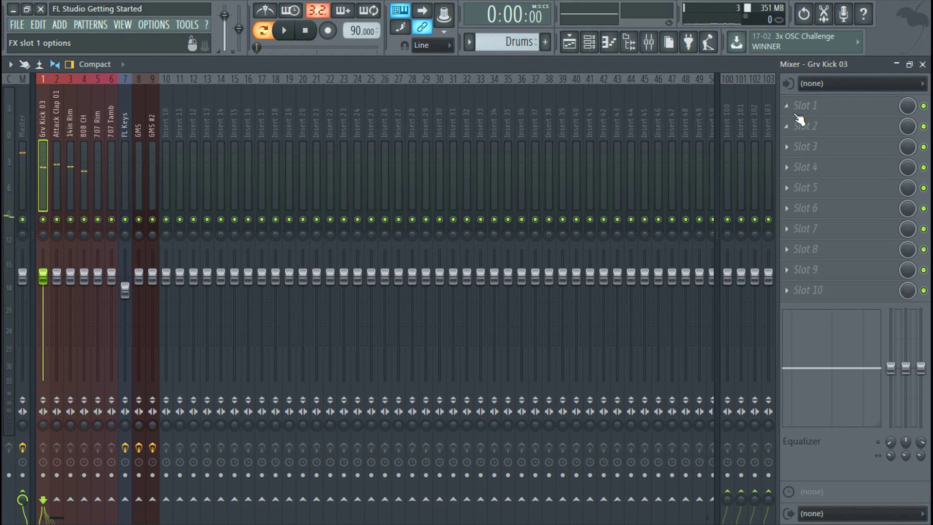
{"action": "left_click", "coordinate": [787, 109]}
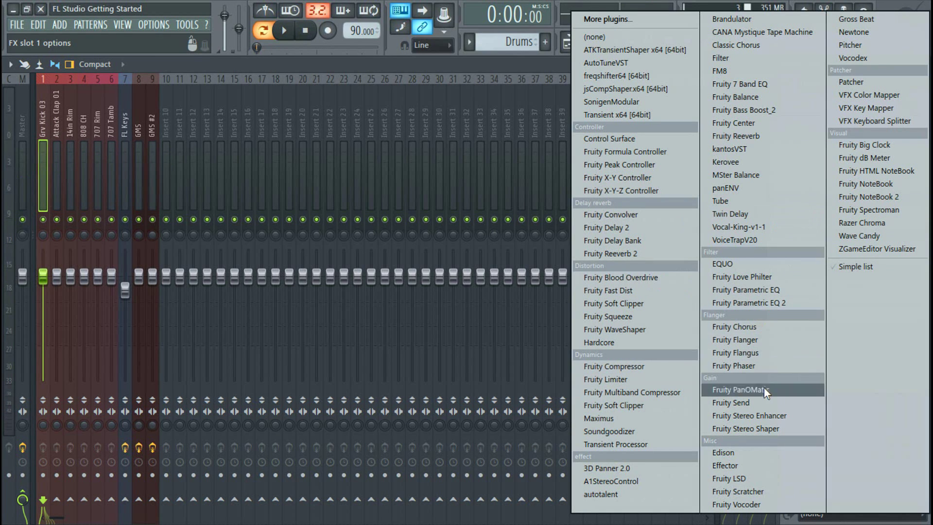
{"action": "left_click", "coordinate": [748, 303]}
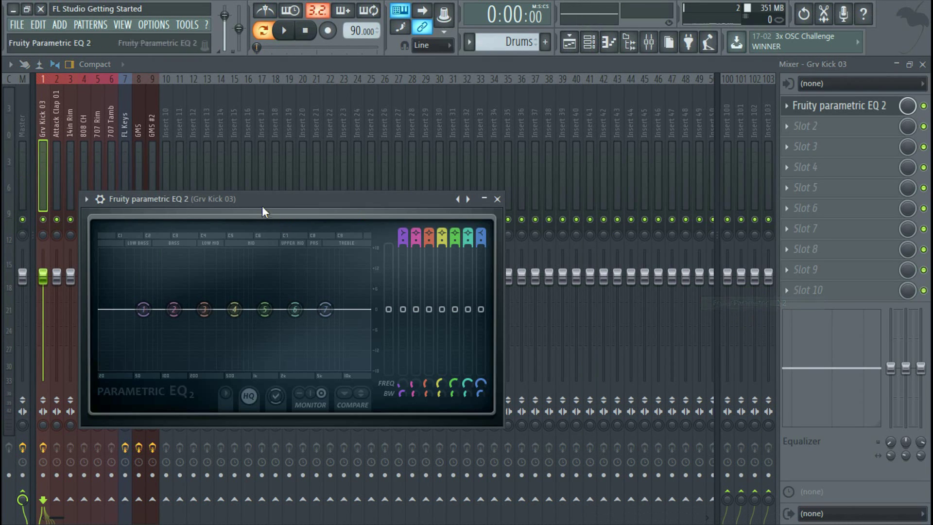
{"action": "left_click_drag", "start_coordinate": [261, 206], "coordinate": [386, 155]}
- Boost the three lowest bands of the kick's EQ during playback, tapering toward the low mids, and close the EQ
{"action": "left_click", "coordinate": [285, 30]}
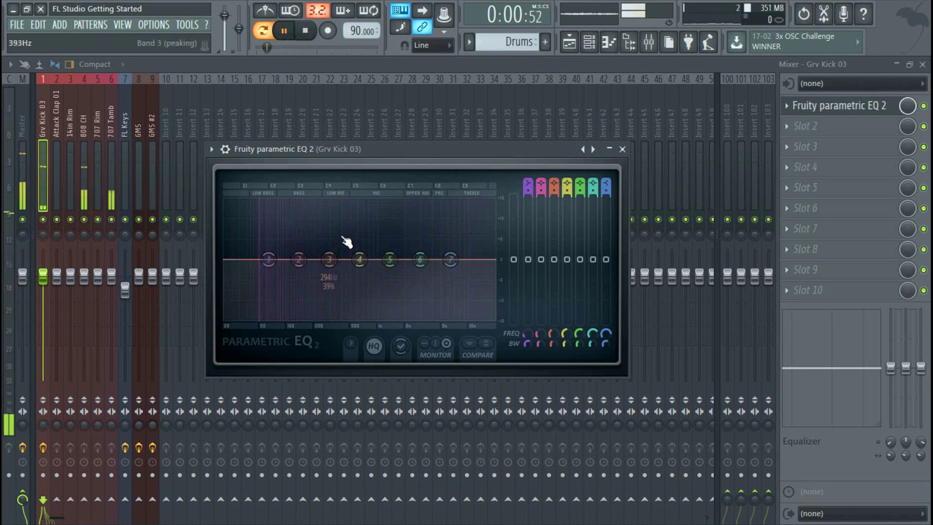
{"action": "left_click_drag", "start_coordinate": [271, 262], "coordinate": [330, 269]}
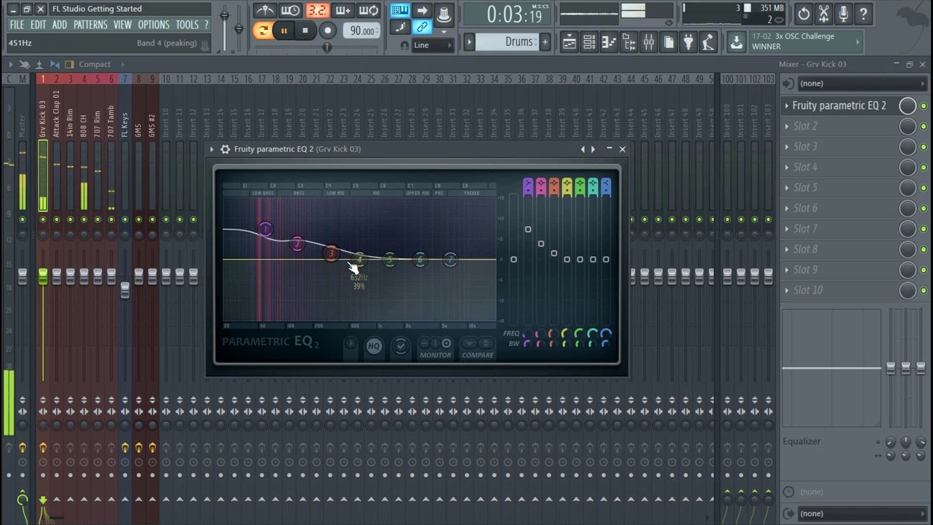
{"action": "left_click", "coordinate": [621, 149]}
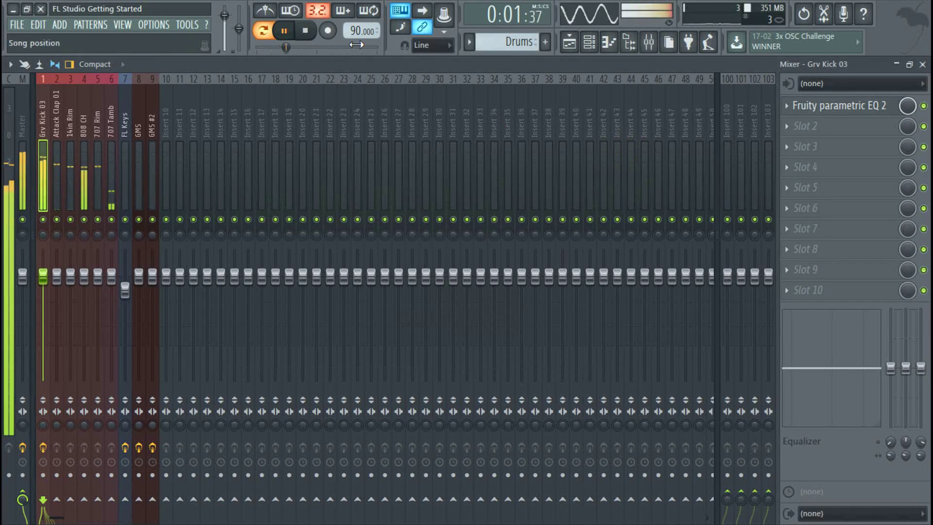
{"action": "left_click", "coordinate": [306, 32]}
- Solo the Attack Clap 01 mixer track during a short audition and load Fruity Reeverb 2 into its slot 1
{"action": "left_click", "coordinate": [57, 121]}
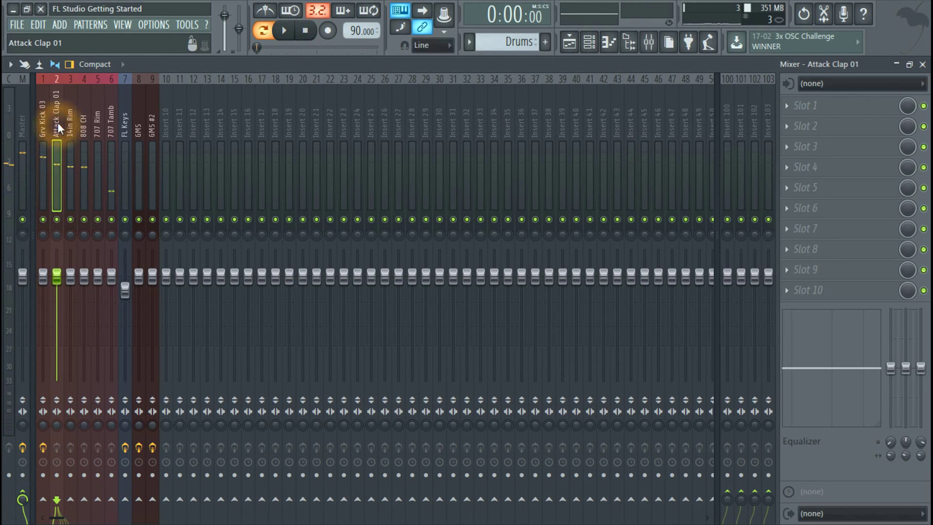
{"action": "right_click", "coordinate": [58, 219]}
{"action": "left_click", "coordinate": [282, 32]}
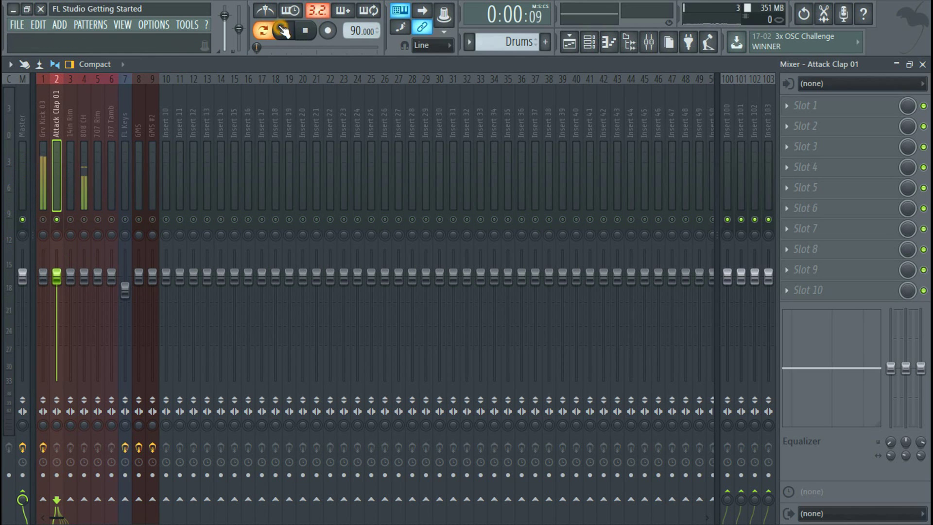
{"action": "left_click", "coordinate": [782, 104]}
{"action": "left_click", "coordinate": [635, 253]}
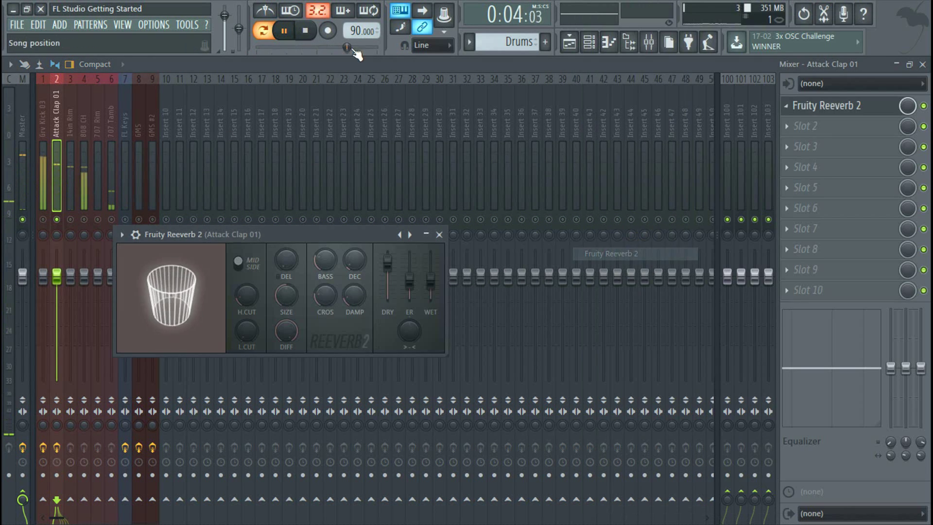
{"action": "left_click", "coordinate": [312, 41]}
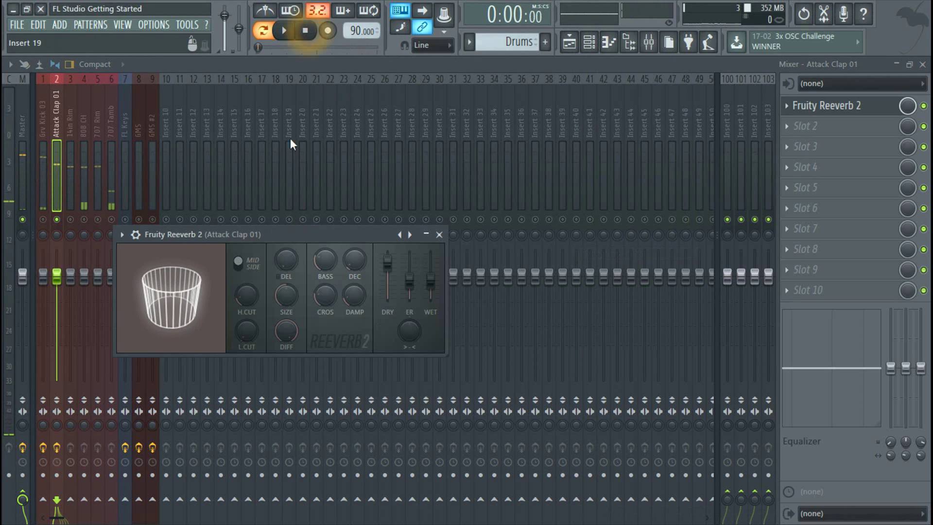
{"action": "left_click_drag", "start_coordinate": [290, 235], "coordinate": [361, 156]}
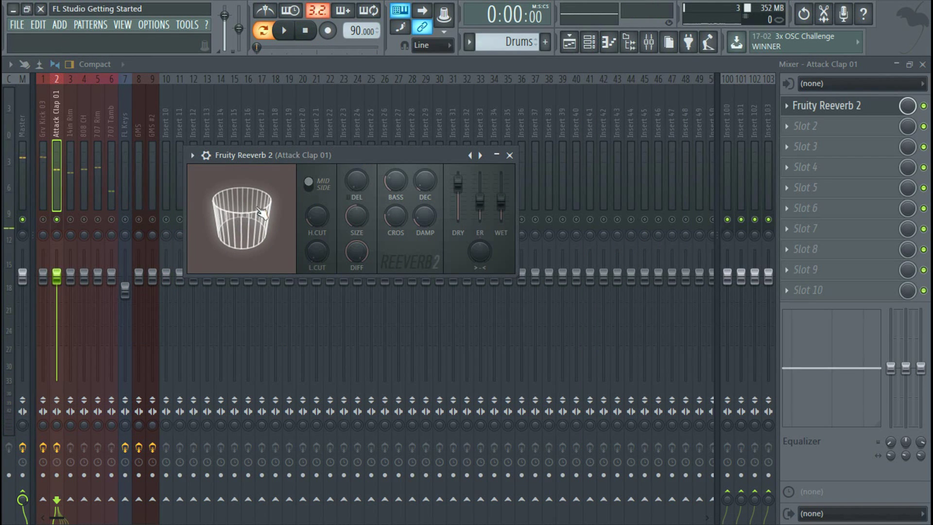
- Raise the clap reverb's wet level slightly during playback, close the reverb, and stop the pattern
{"action": "left_click", "coordinate": [285, 31]}
{"action": "left_click_drag", "start_coordinate": [501, 200], "coordinate": [504, 195]}
{"action": "left_click", "coordinate": [509, 155]}
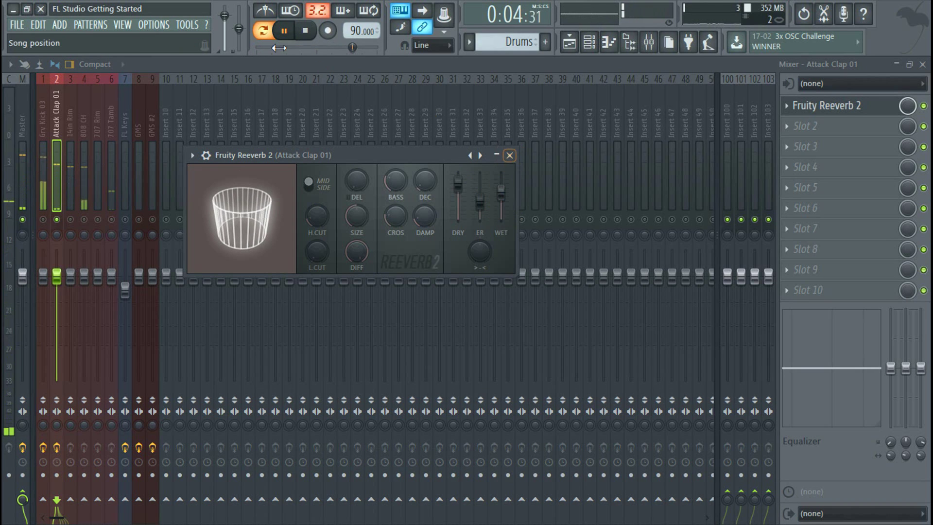
{"action": "left_click", "coordinate": [510, 156]}
{"action": "left_click", "coordinate": [510, 156]}
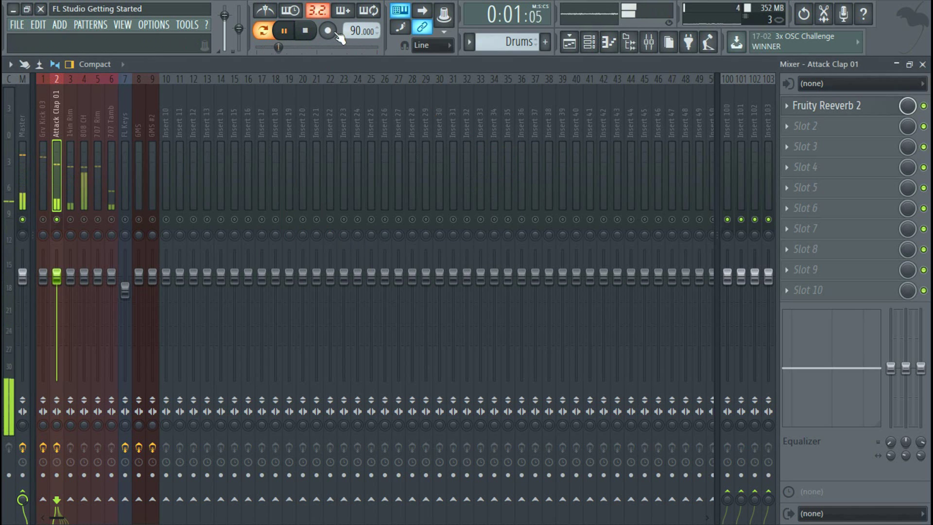
{"action": "left_click", "coordinate": [310, 37]}
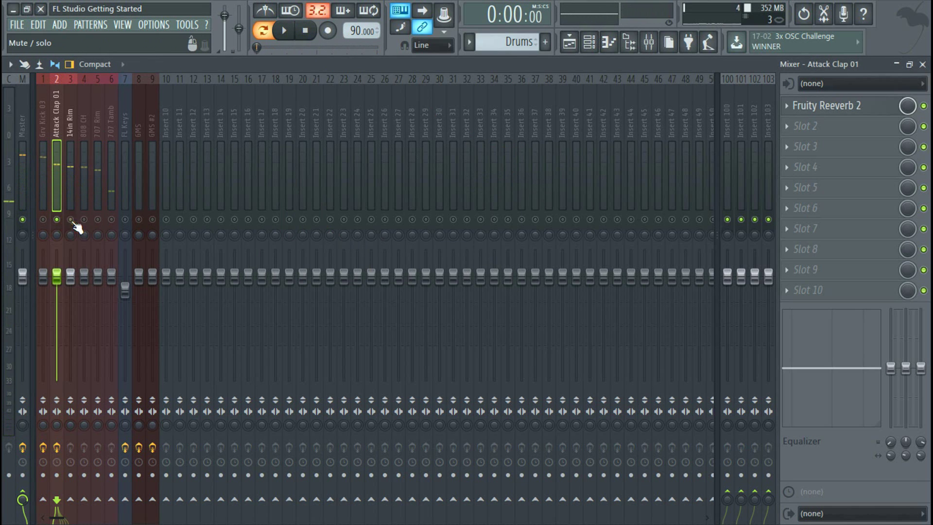
- Solo the 14in Rim mixer track and load Fruity Parametric EQ 2 into its slot 1 during playback
{"action": "left_click", "coordinate": [72, 129]}
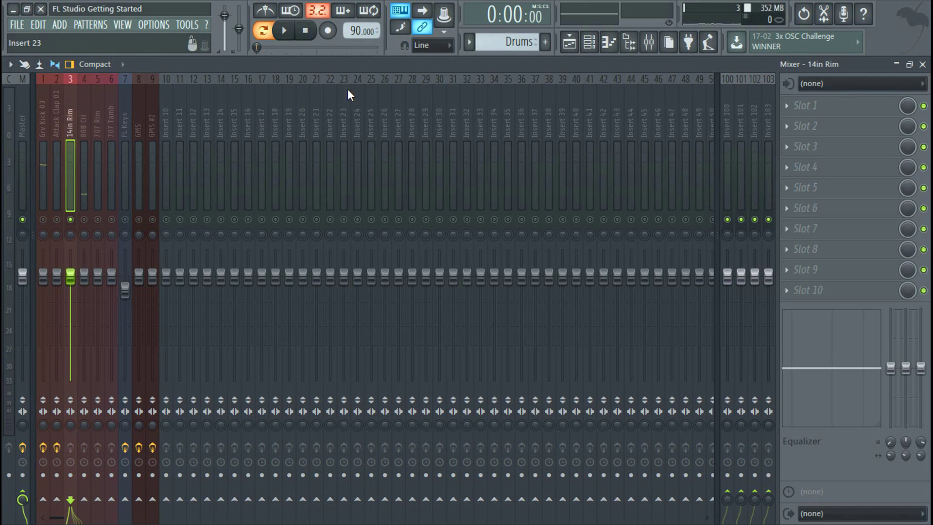
{"action": "left_click", "coordinate": [284, 33]}
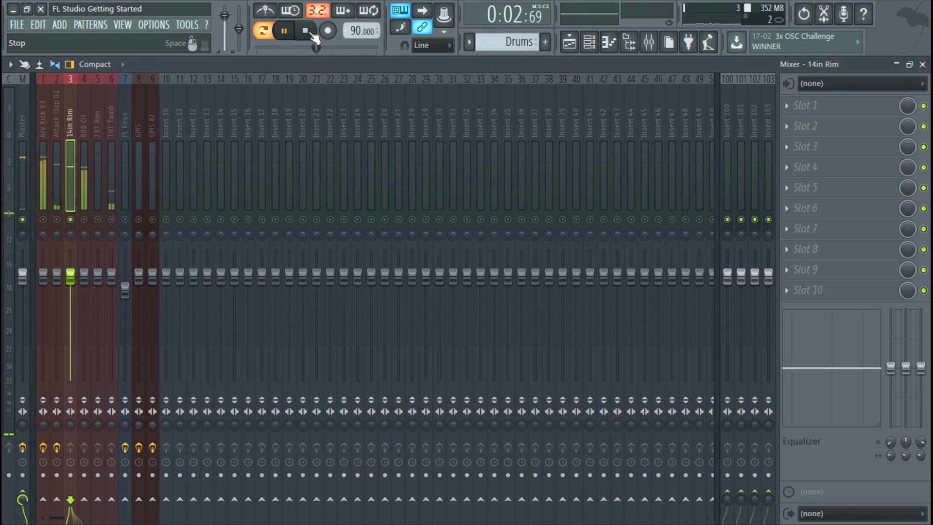
{"action": "left_click", "coordinate": [787, 107]}
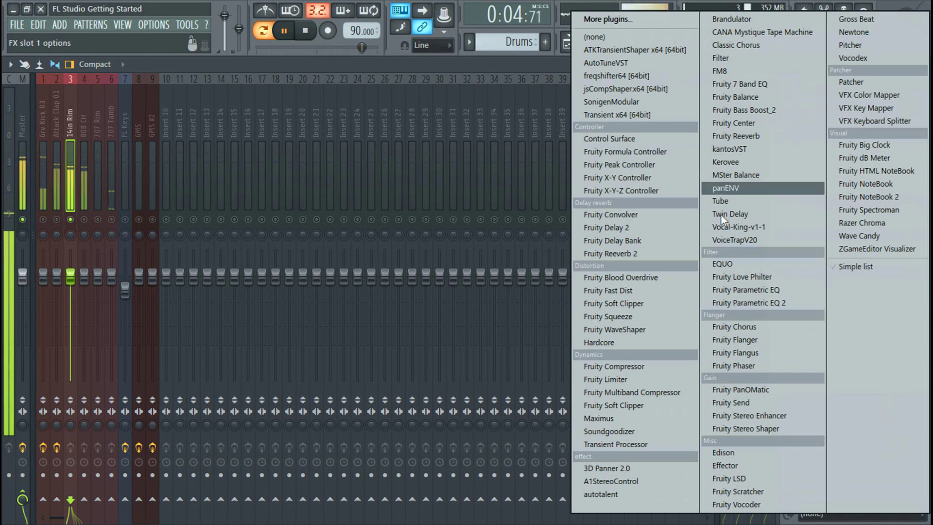
{"action": "left_click", "coordinate": [771, 302]}
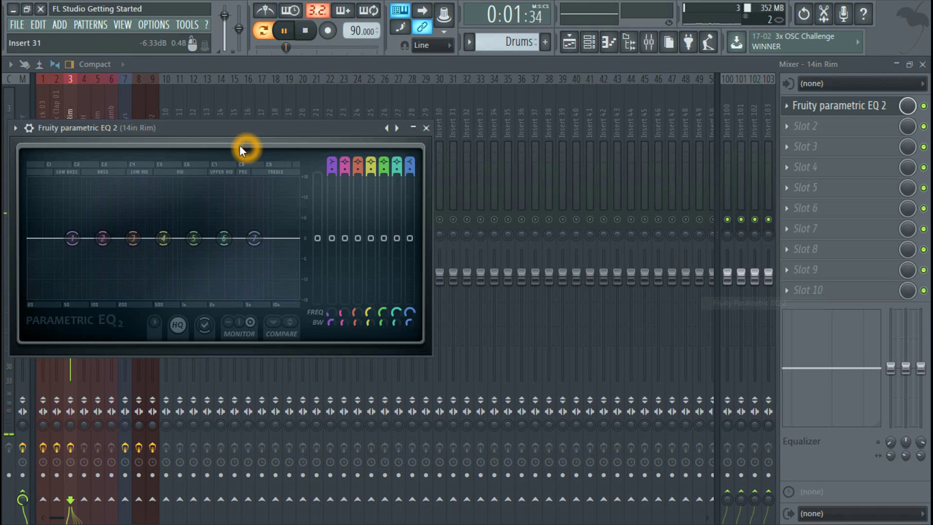
{"action": "left_click_drag", "start_coordinate": [228, 130], "coordinate": [437, 97]}
- Raise the highest band of the 14in Rim's EQ, adjust its low bands, and close the EQ
{"action": "left_click", "coordinate": [311, 204]}
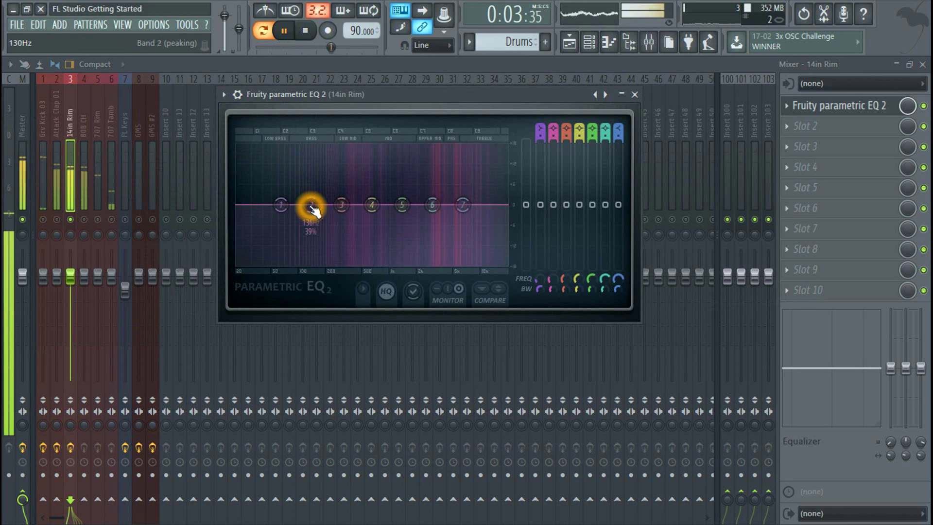
{"action": "mouse_move", "coordinate": [462, 206]}
{"action": "left_mouse_down"}
{"action": "mouse_move", "coordinate": [475, 168]}
{"action": "mouse_move", "coordinate": [469, 189]}
{"action": "left_mouse_up"}
{"action": "left_click_drag", "start_coordinate": [281, 204], "coordinate": [343, 210]}
{"action": "left_click", "coordinate": [634, 94]}
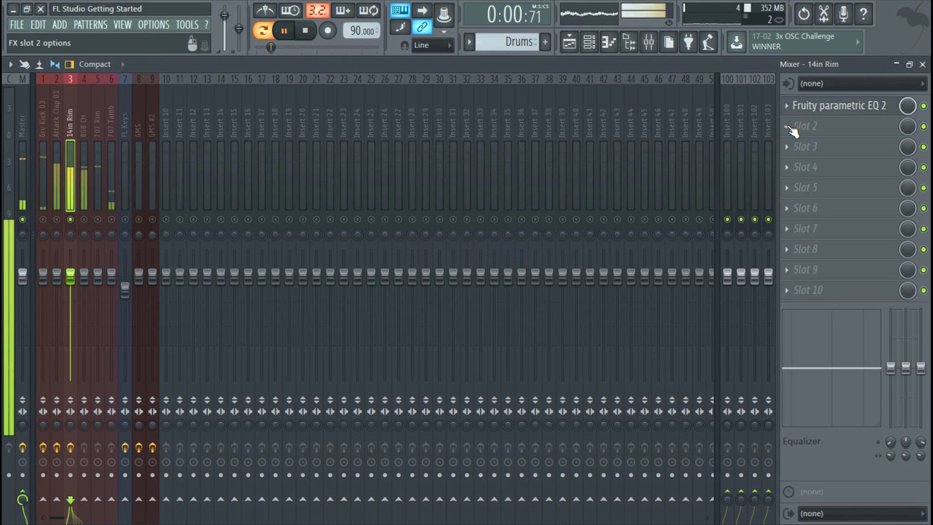
- Load Fruity Reeverb 2 into slot 2 of the 14in Rim track and set its wet level to about 27%
{"action": "left_click", "coordinate": [783, 126]}
{"action": "left_click", "coordinate": [600, 250]}
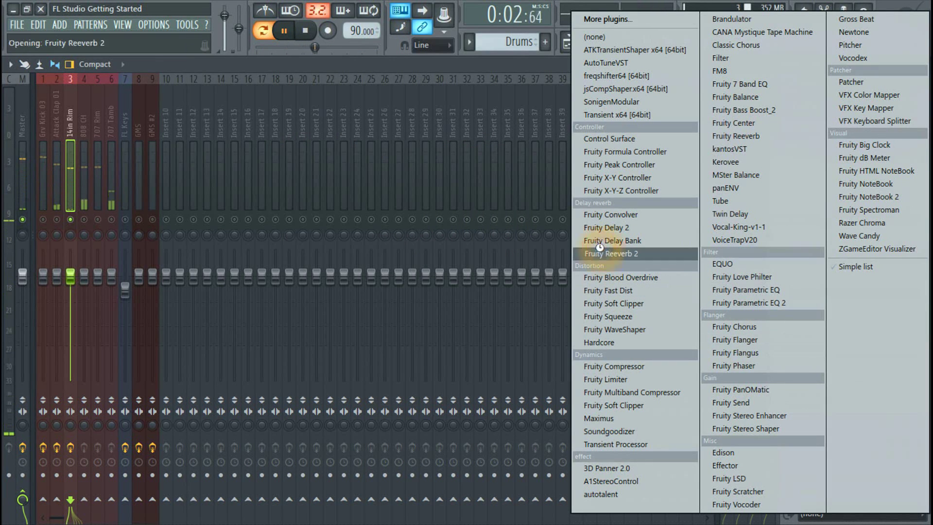
{"action": "left_click_drag", "start_coordinate": [188, 149], "coordinate": [357, 129]}
{"action": "left_click_drag", "start_coordinate": [511, 174], "coordinate": [514, 187]}
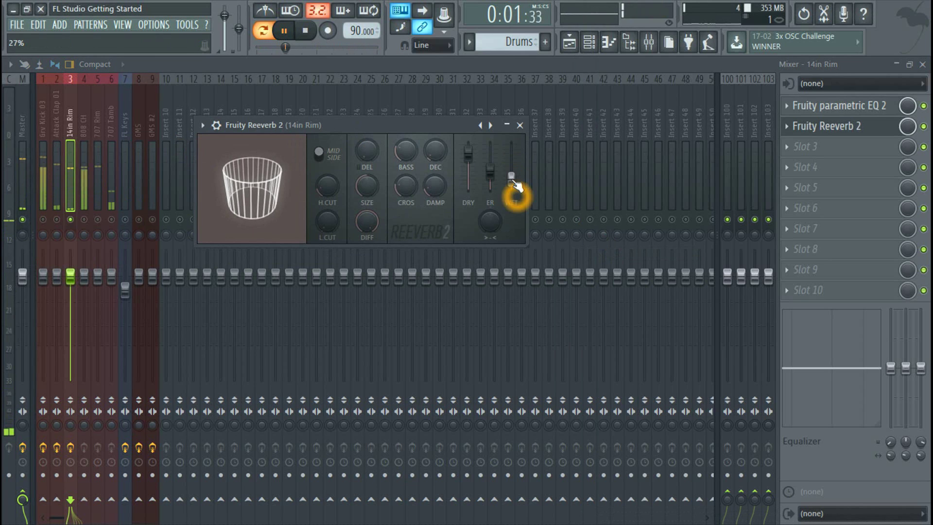
{"action": "left_click", "coordinate": [520, 126]}
- Solo the 808 CH mixer track and load Fruity Stereo Enhancer into its slot 1
{"action": "left_click", "coordinate": [70, 219]}
{"action": "left_click", "coordinate": [85, 219]}
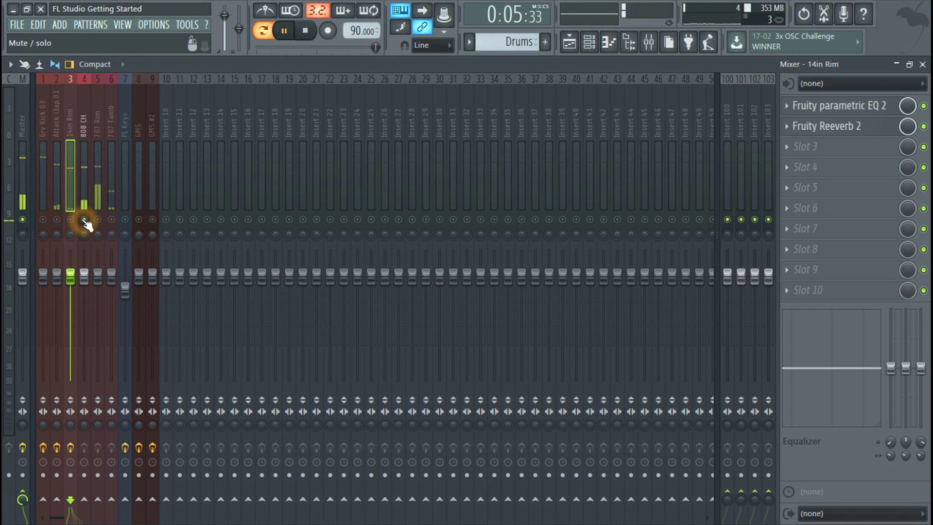
{"action": "left_click", "coordinate": [793, 140]}
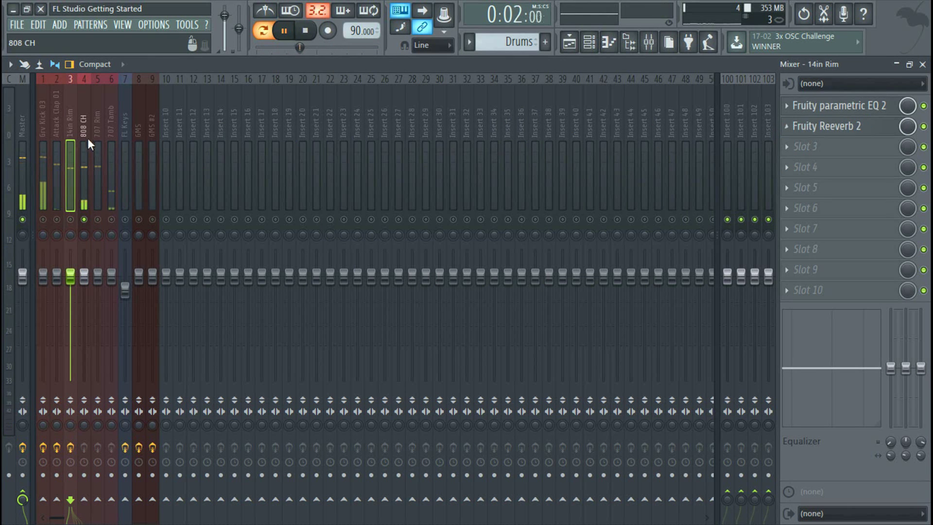
{"action": "left_click", "coordinate": [83, 137]}
{"action": "left_click", "coordinate": [792, 114]}
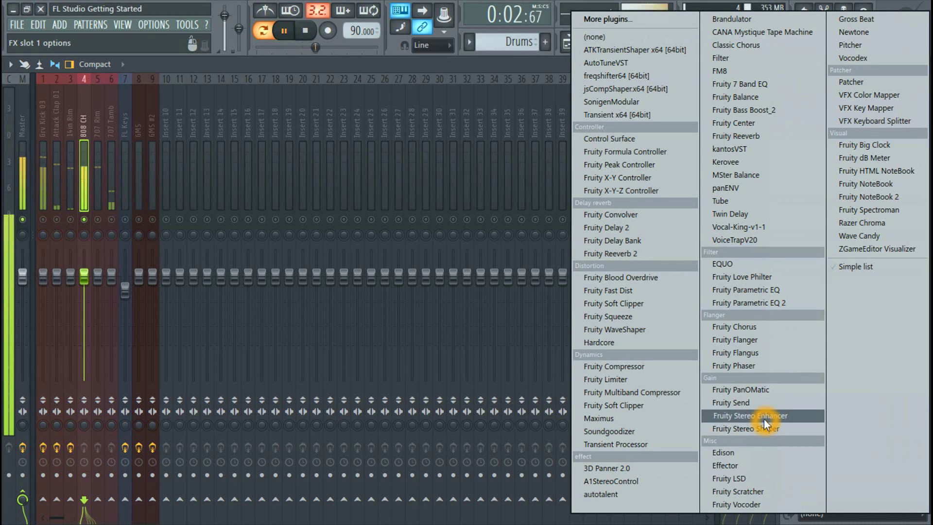
{"action": "left_click", "coordinate": [764, 417]}
{"action": "left_click_drag", "start_coordinate": [57, 167], "coordinate": [219, 137]}
- Apply the Default preset to the 808 CH track's Fruity Stereo Enhancer
{"action": "left_click", "coordinate": [213, 131]}
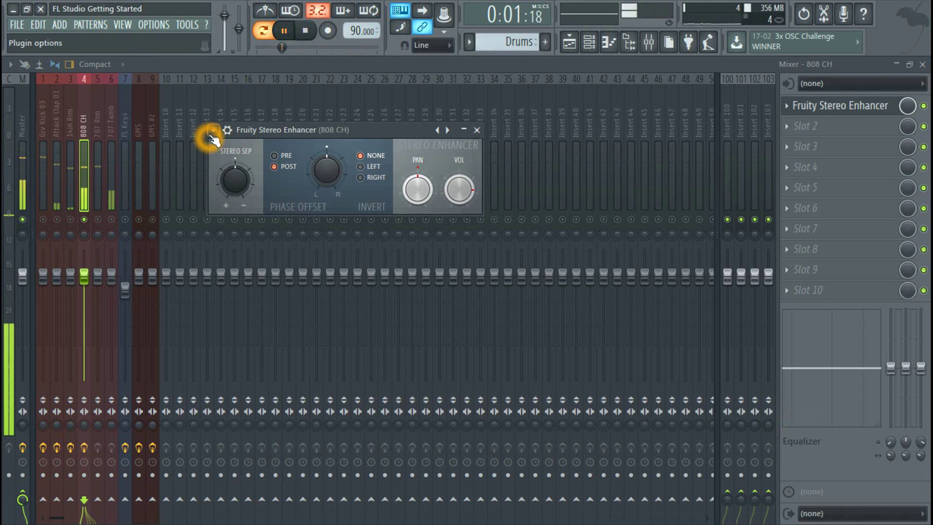
{"action": "mouse_move", "coordinate": [271, 170]}
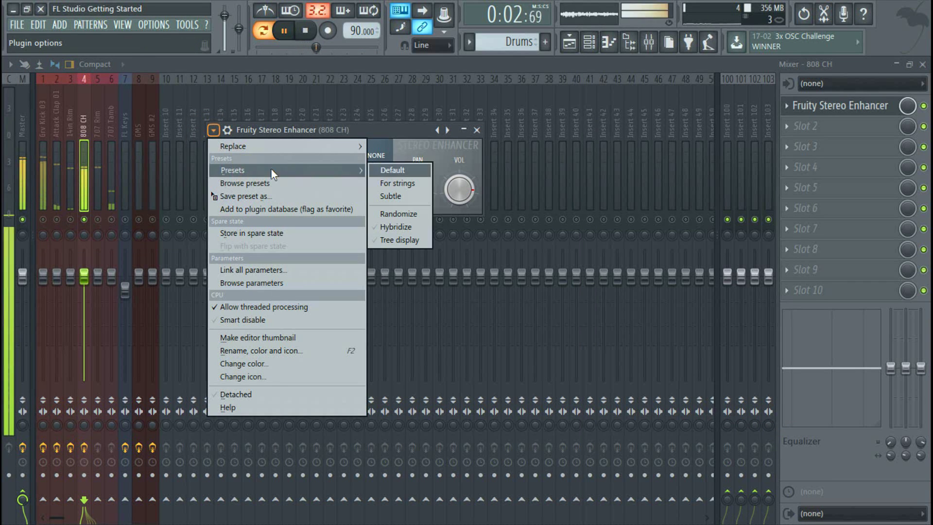
{"action": "left_click", "coordinate": [396, 171]}
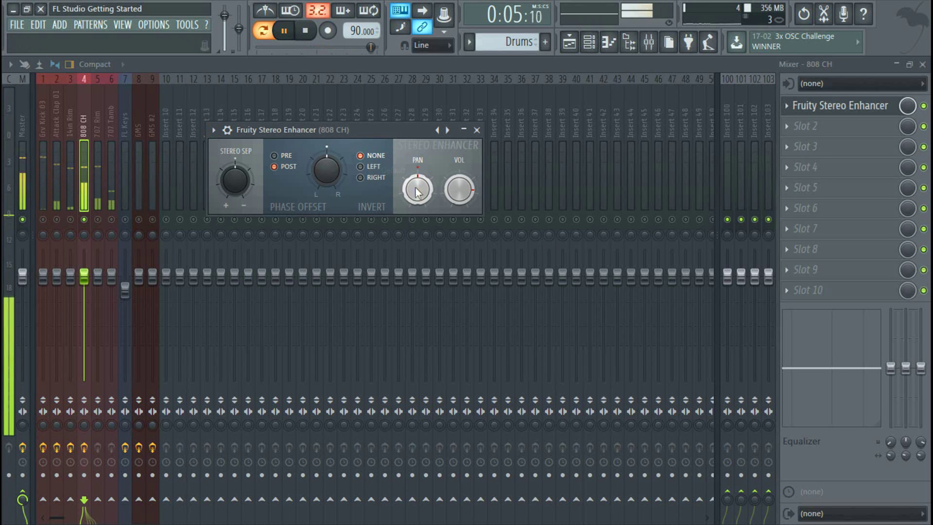
- Set the stereo separation of the 808 CH's Fruity Stereo Enhancer to about 30% merged, adjust its phase offset, and close it
{"action": "left_click_drag", "start_coordinate": [238, 178], "coordinate": [238, 188]}
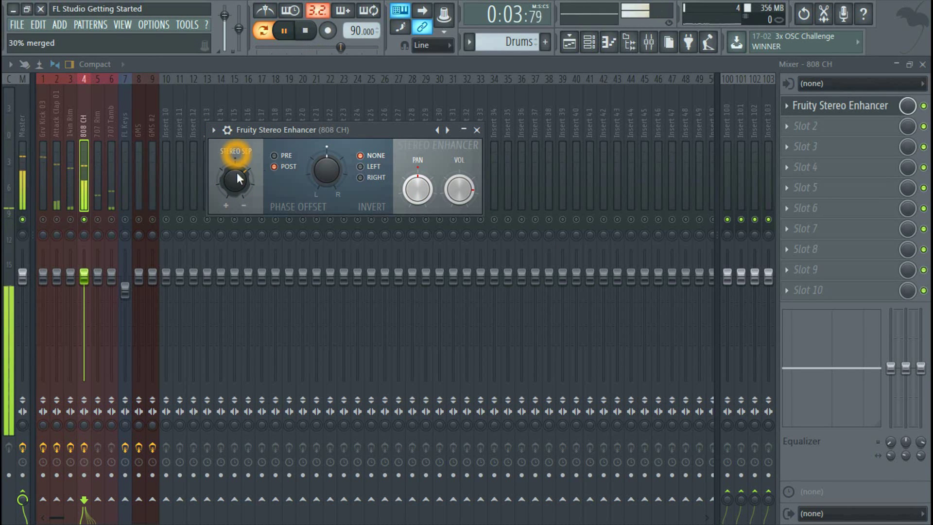
{"action": "mouse_move", "coordinate": [325, 200]}
{"action": "left_mouse_down"}
{"action": "mouse_move", "coordinate": [323, 215]}
{"action": "mouse_move", "coordinate": [321, 183]}
{"action": "left_mouse_up"}
{"action": "left_click", "coordinate": [477, 129]}
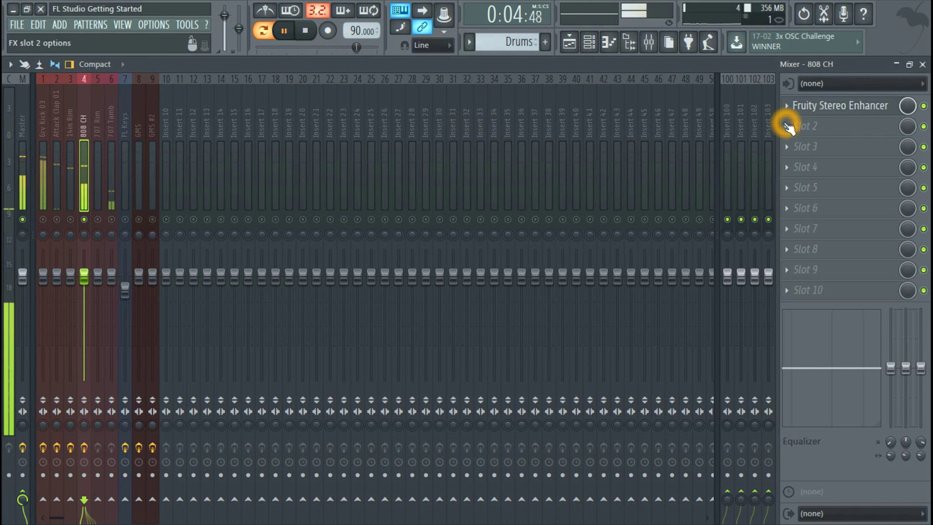
- Load Fruity Reeverb 2 into slot 2 of the 808 CH track, adjust its wet level slightly, and close it
{"action": "left_click", "coordinate": [787, 127]}
{"action": "left_click", "coordinate": [613, 252]}
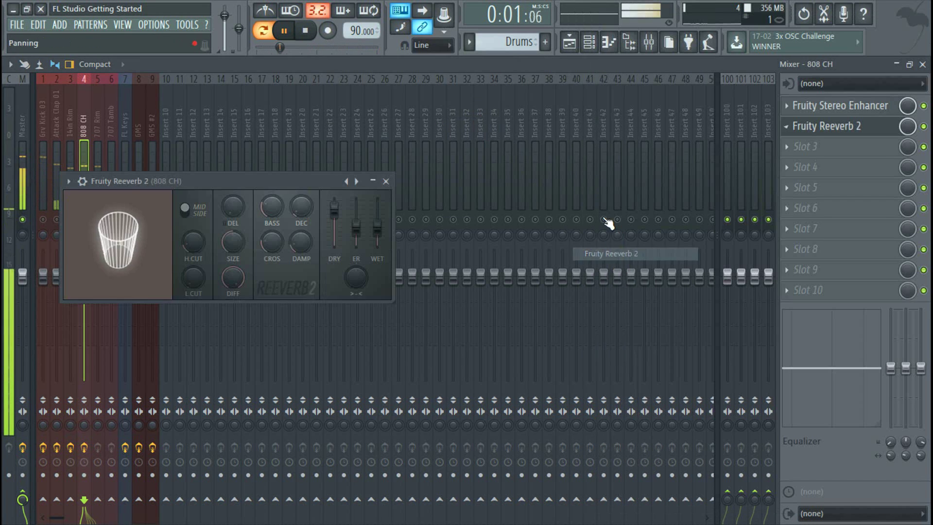
{"action": "left_click_drag", "start_coordinate": [243, 184], "coordinate": [361, 158]}
{"action": "left_click", "coordinate": [501, 208]}
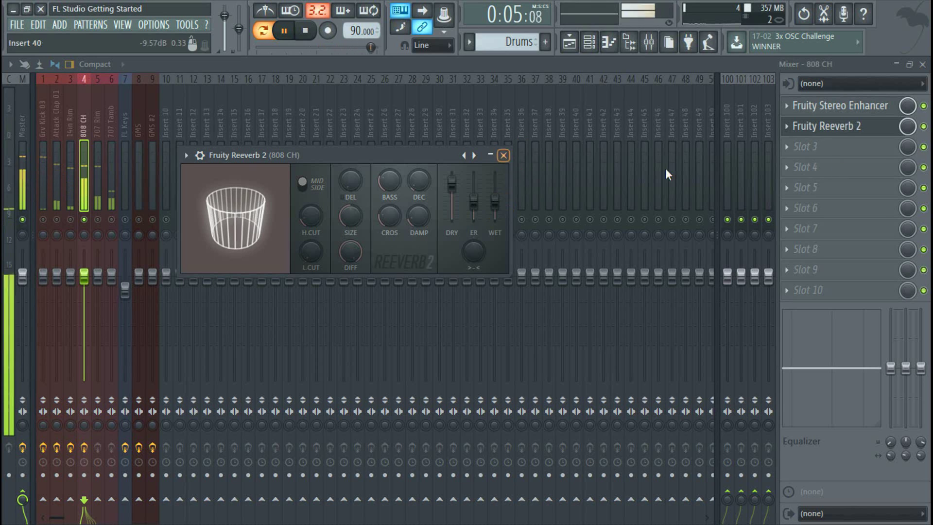
{"action": "left_click", "coordinate": [503, 155]}
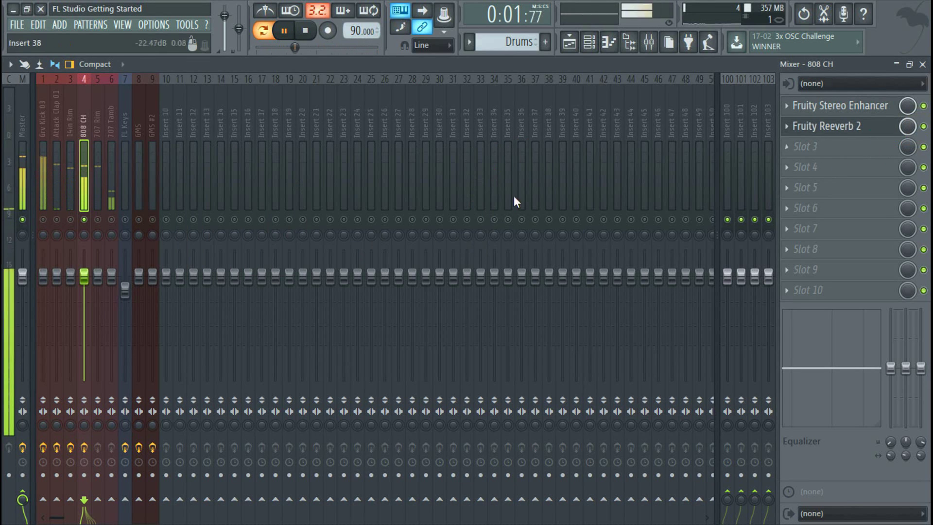
{"action": "left_click", "coordinate": [839, 133]}
{"action": "left_click_drag", "start_coordinate": [495, 203], "coordinate": [494, 202]}
{"action": "left_click", "coordinate": [503, 155]}
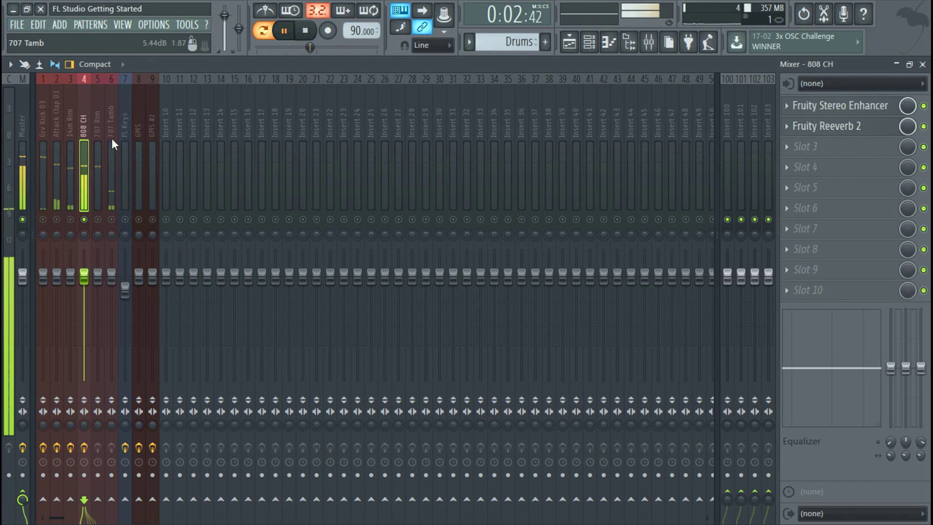
- Check the 707 Rim mixer track on its own, and solo and select the 707 Tamb track
{"action": "right_click", "coordinate": [97, 219]}
{"action": "left_click", "coordinate": [98, 221]}
{"action": "left_click", "coordinate": [95, 157]}
{"action": "left_click", "coordinate": [112, 222]}
{"action": "left_click", "coordinate": [99, 221]}
{"action": "left_click", "coordinate": [111, 171]}
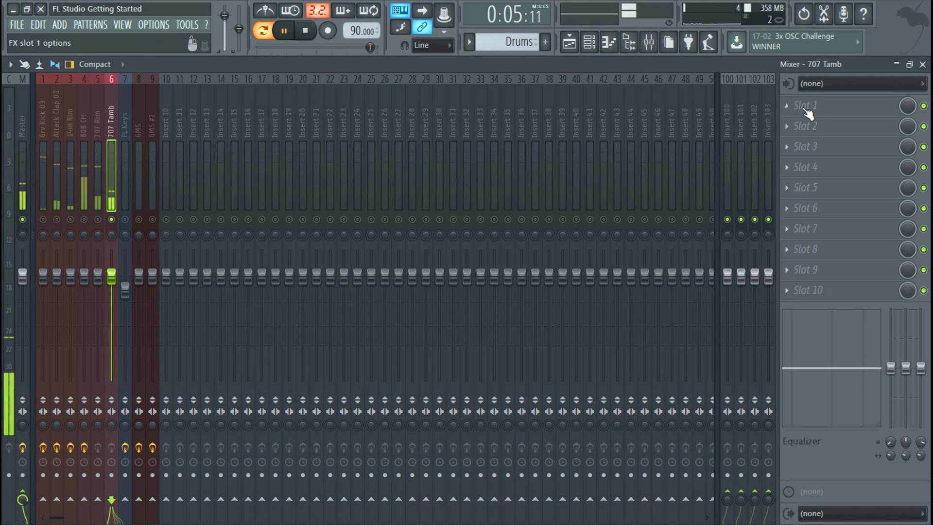
- Load Fruity Reeverb 2 into slot 1 of the 707 Tamb track, adjust its wet level, and close it
{"action": "left_click", "coordinate": [786, 105]}
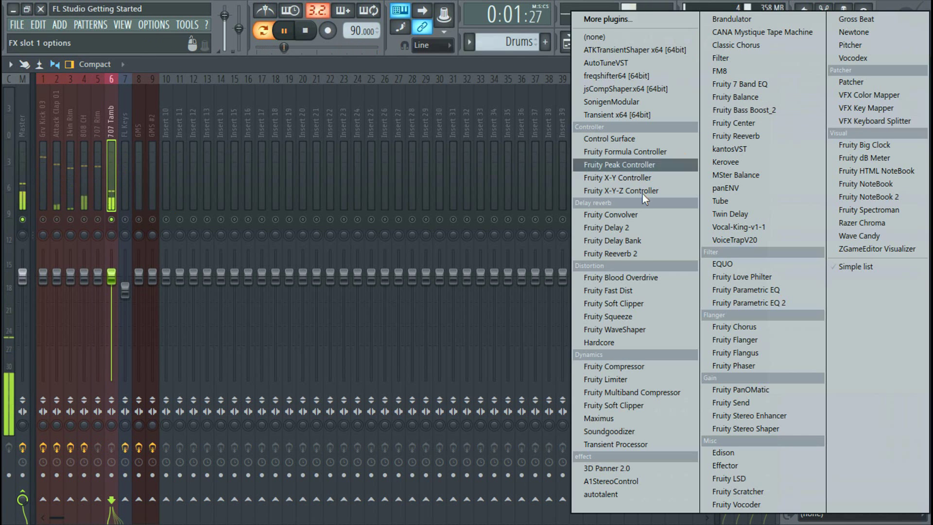
{"action": "left_click", "coordinate": [635, 256]}
{"action": "left_click_drag", "start_coordinate": [441, 281], "coordinate": [432, 287]}
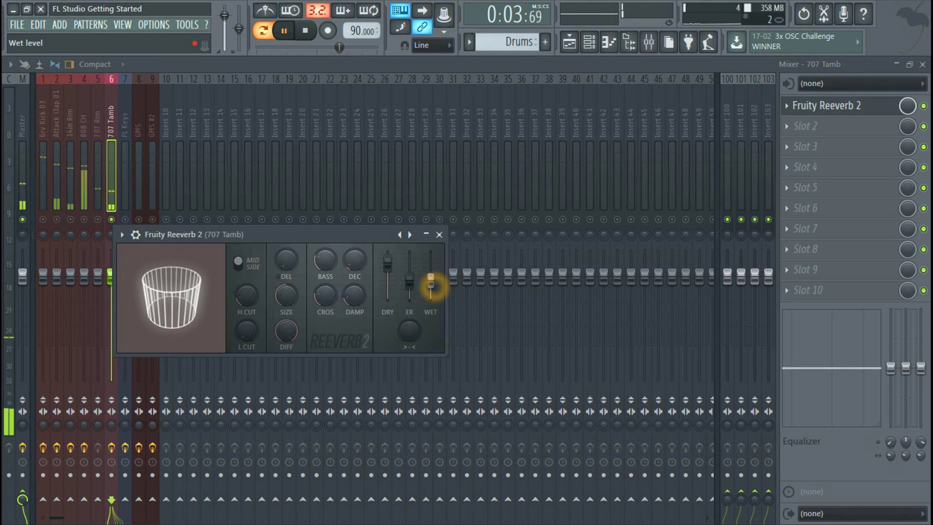
{"action": "left_click", "coordinate": [439, 235]}
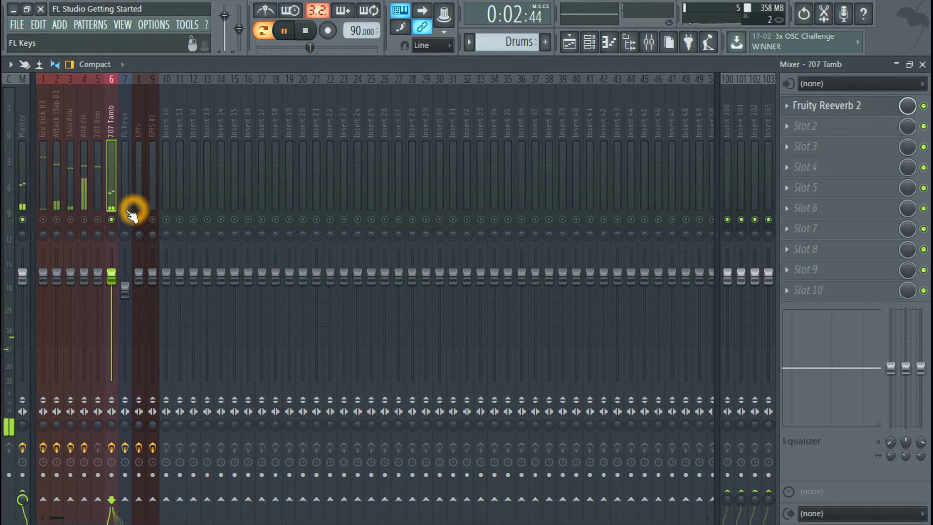
- Unsolo the 707 Tamb track so that all mixer tracks are active, and stop playback
{"action": "left_click", "coordinate": [111, 219]}
{"action": "right_click", "coordinate": [111, 219]}
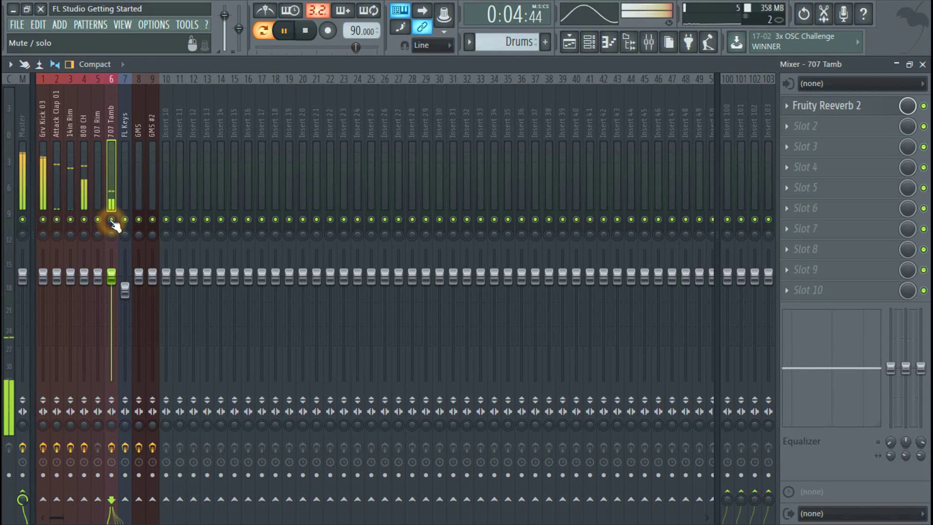
{"action": "left_click", "coordinate": [306, 31]}
- Show the playlist and play the whole arrangement from the start
{"action": "left_click", "coordinate": [123, 24]}
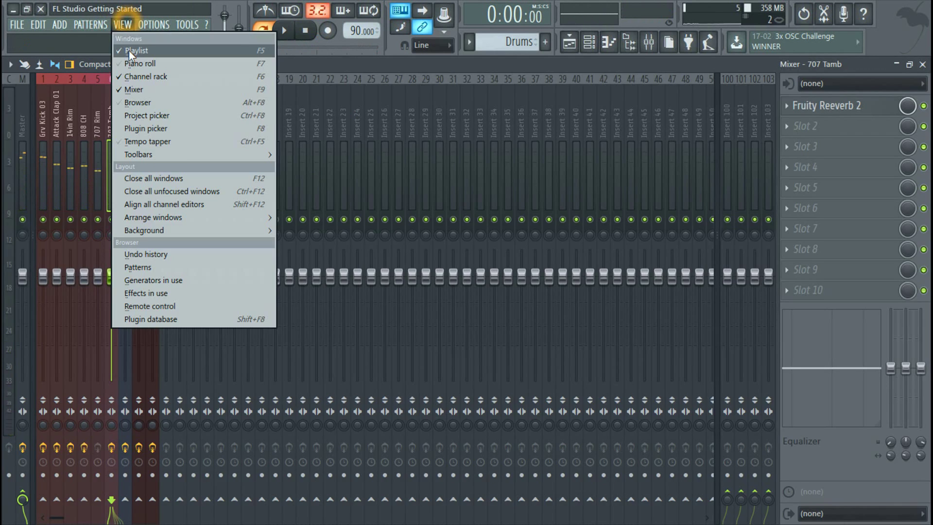
{"action": "left_click", "coordinate": [129, 51]}
{"action": "left_click", "coordinate": [278, 32]}
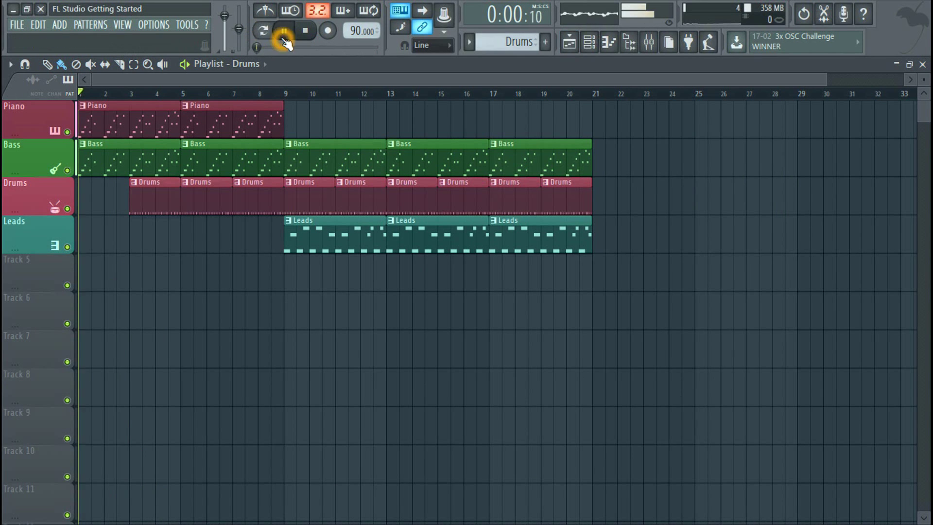
{"action": "scroll", "coordinate": [256, 310], "scroll_direction": "down", "scroll_amount": 1}
{"action": "scroll", "coordinate": [256, 310], "scroll_direction": "up", "scroll_amount": 1}
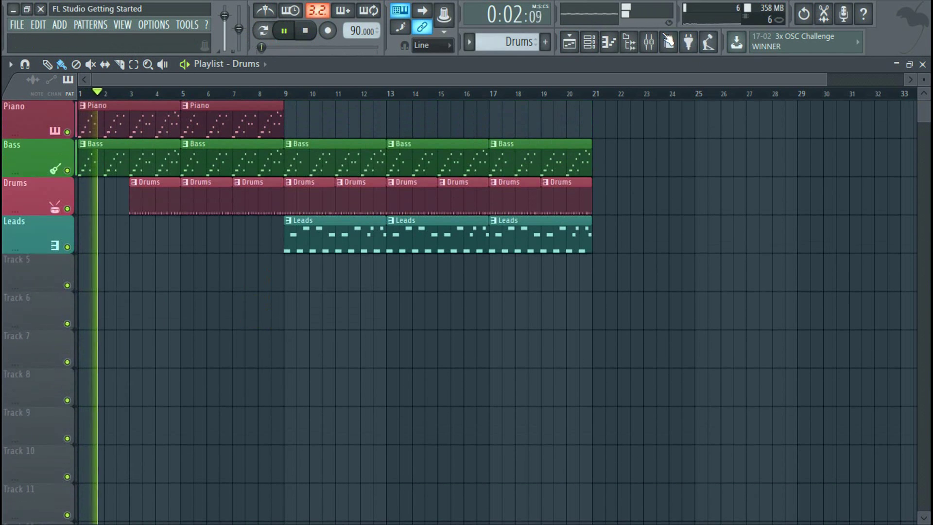
- Check the levels of the FL Keys, GMS and drum tracks in the mixer during song playback, and stop the song
{"action": "left_click", "coordinate": [648, 43]}
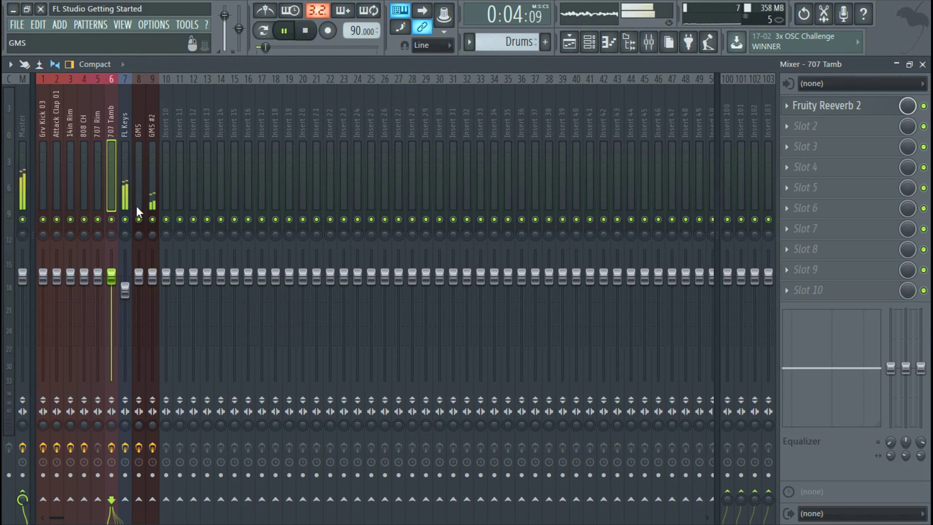
{"action": "left_click", "coordinate": [129, 150]}
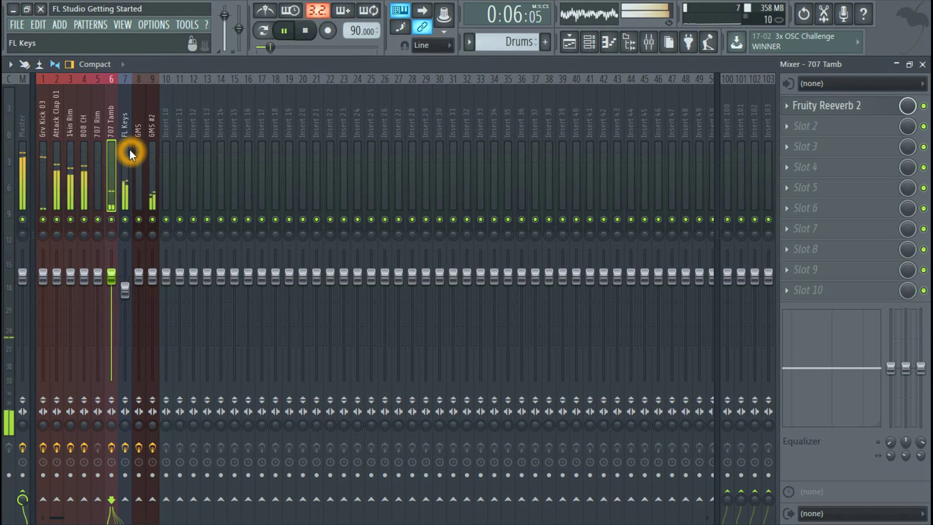
{"action": "left_click", "coordinate": [124, 167]}
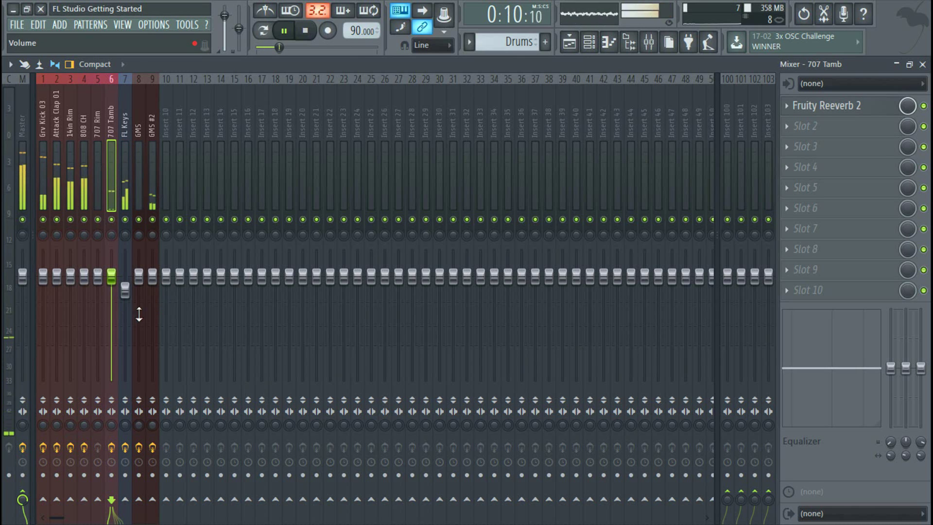
{"action": "left_click", "coordinate": [921, 64]}
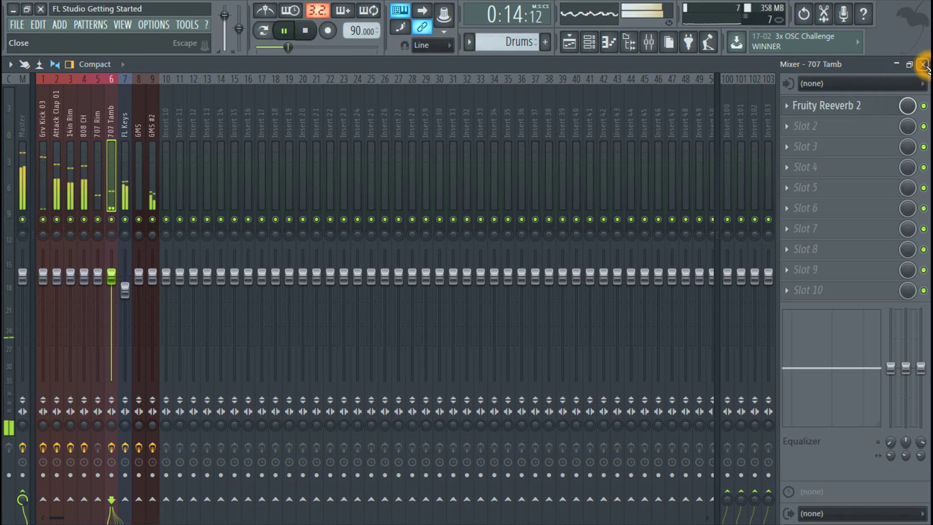
{"action": "left_click", "coordinate": [307, 32]}
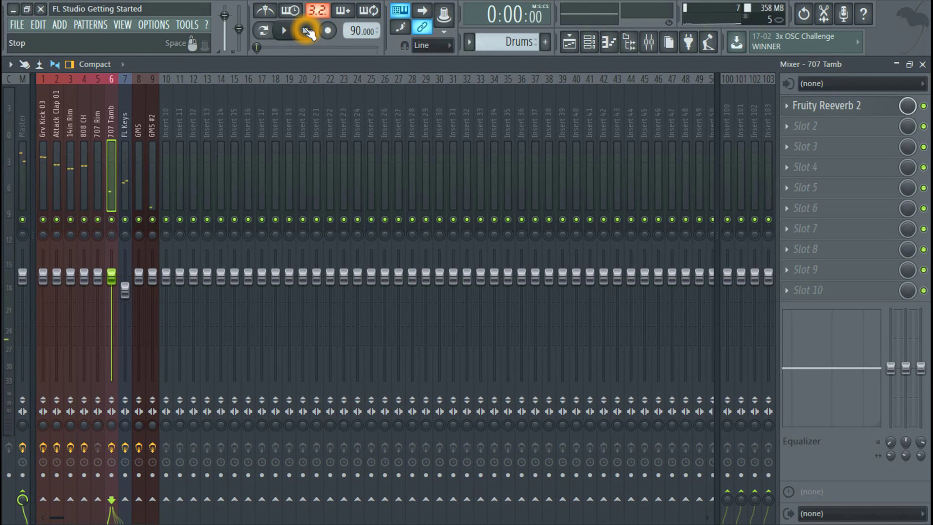